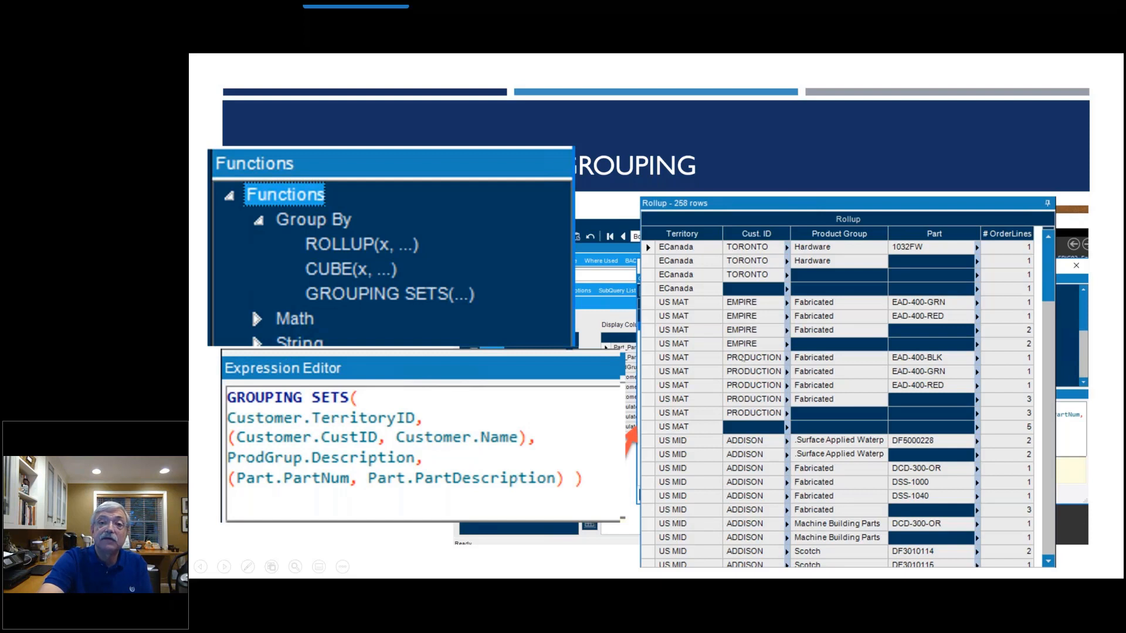
pyautogui.click(742, 360)
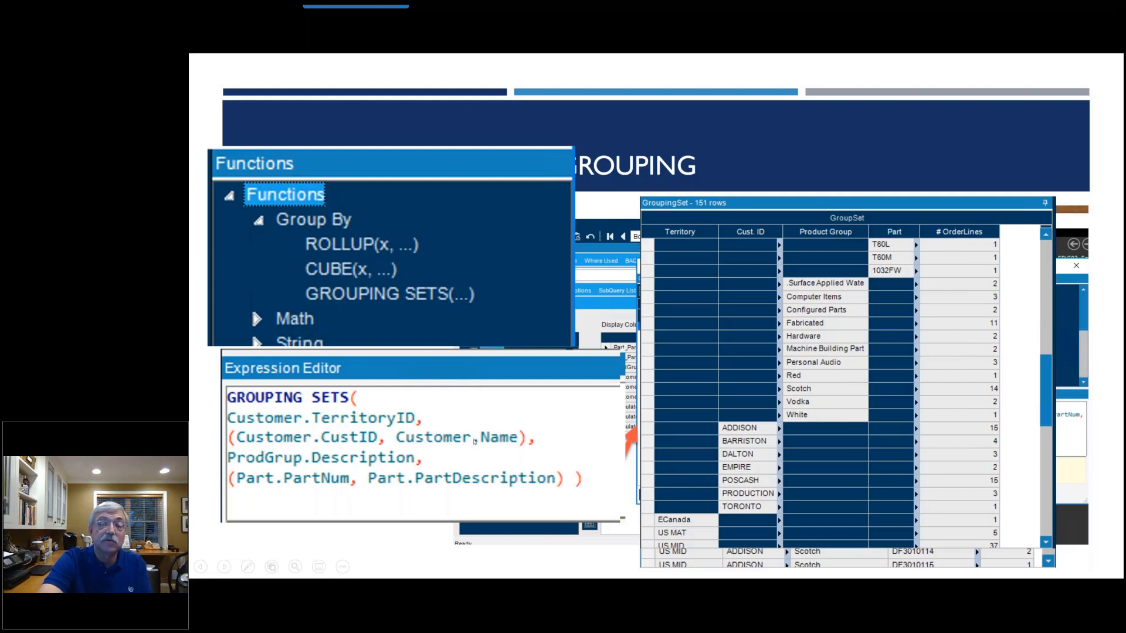
pyautogui.click(586, 487)
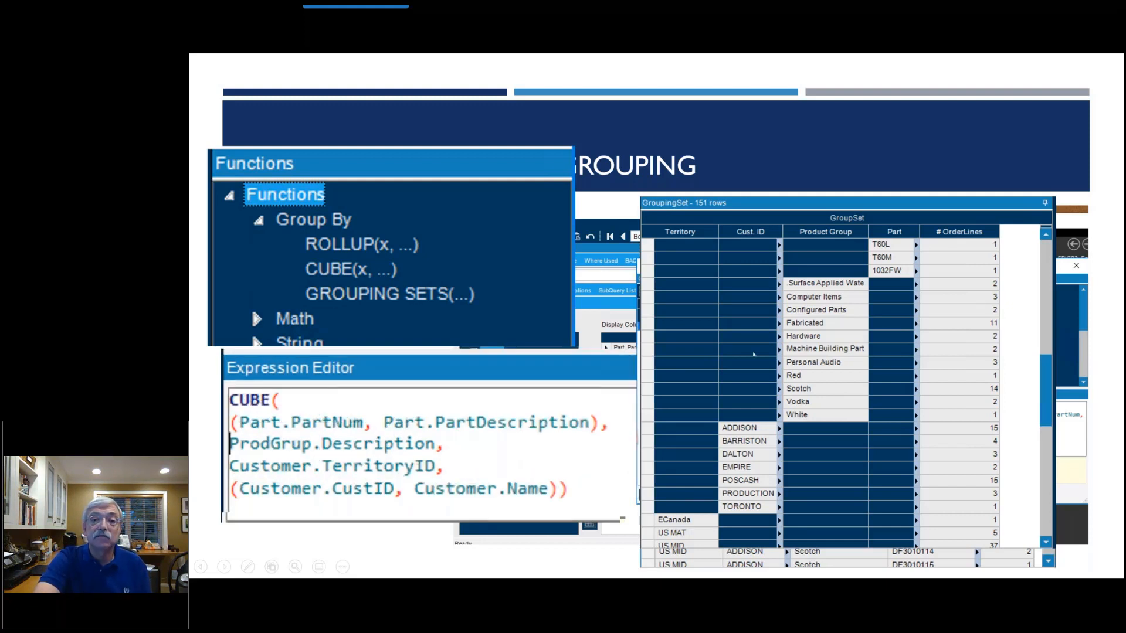
pyautogui.click(753, 355)
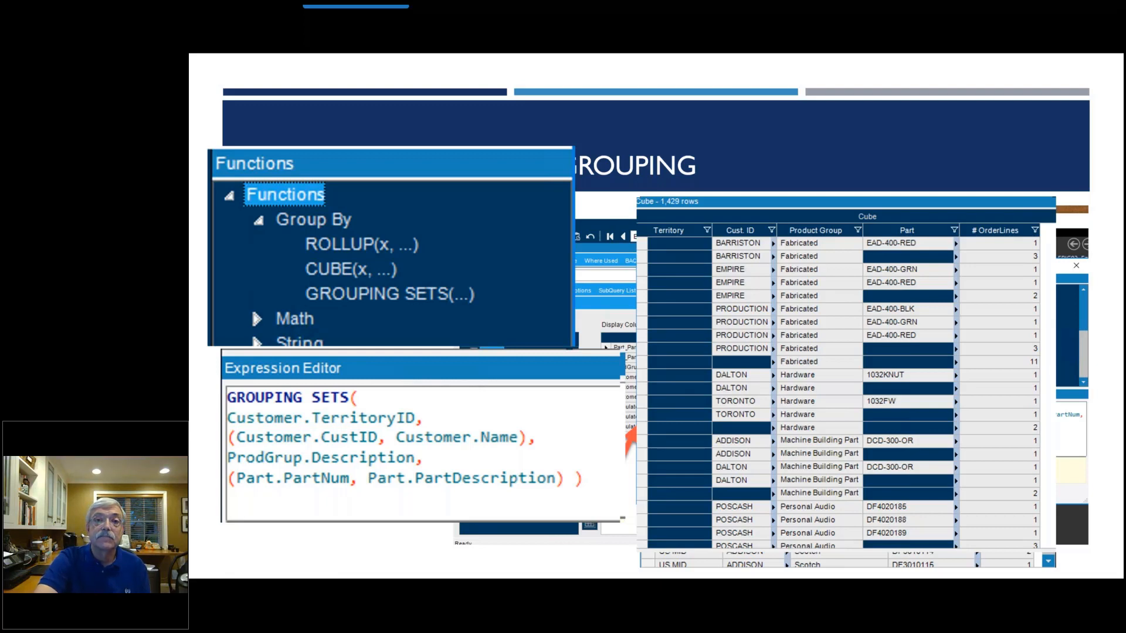
pyautogui.click(529, 485)
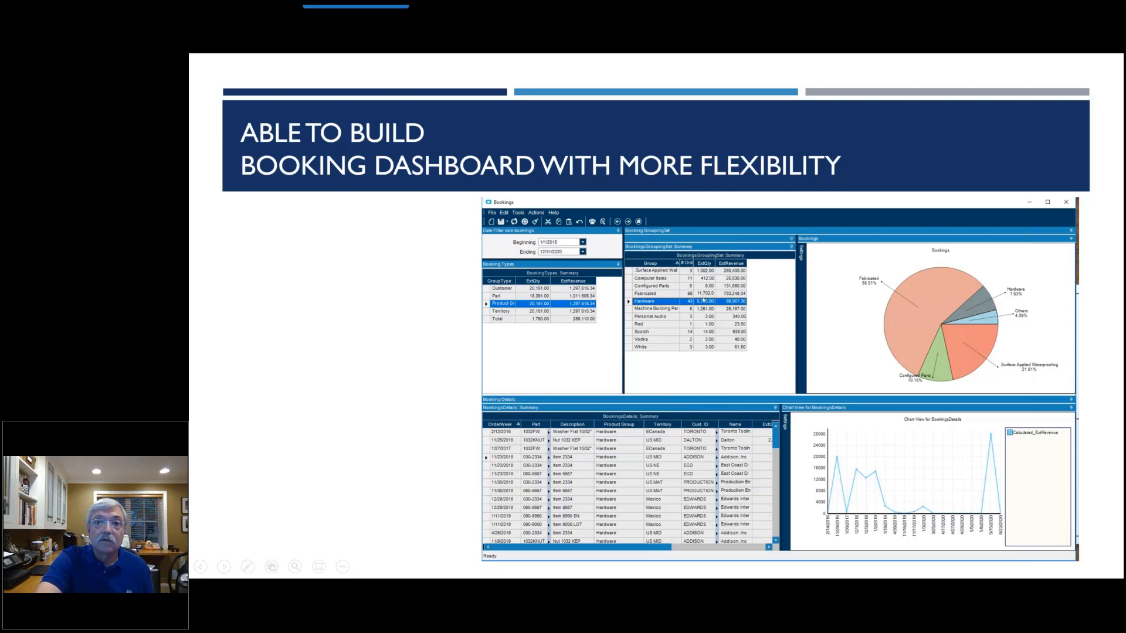
# Switch to the Bookings dashboard, set the sale bookings filter's beginning date to 6/10/2014, save it and refresh the data
pyautogui.hotkey('alt', 'Tab')
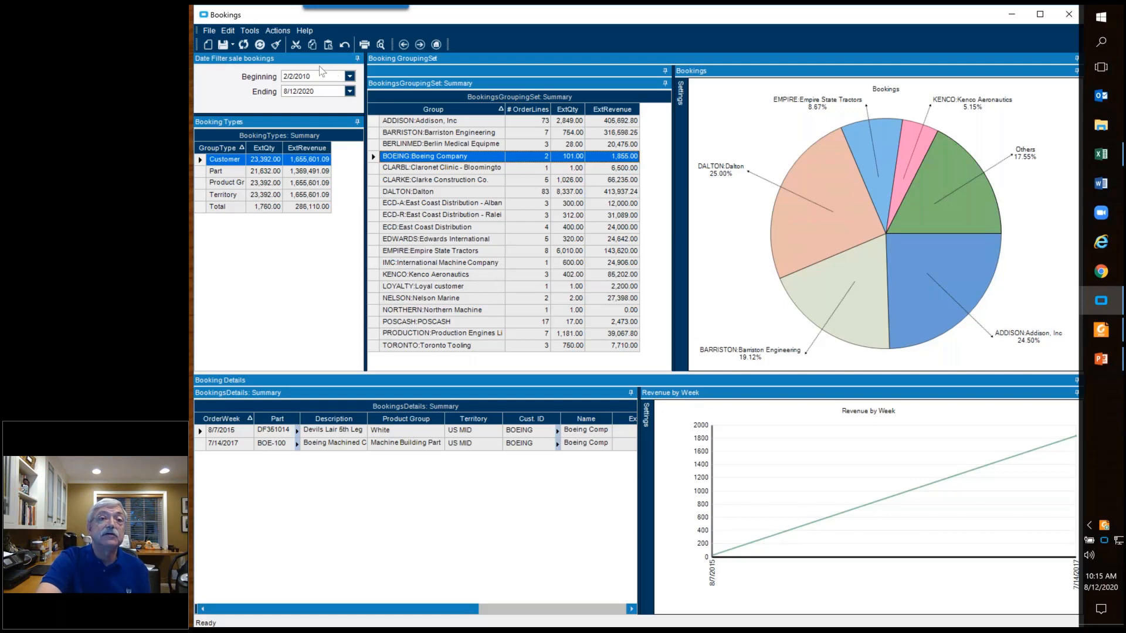
pyautogui.click(350, 77)
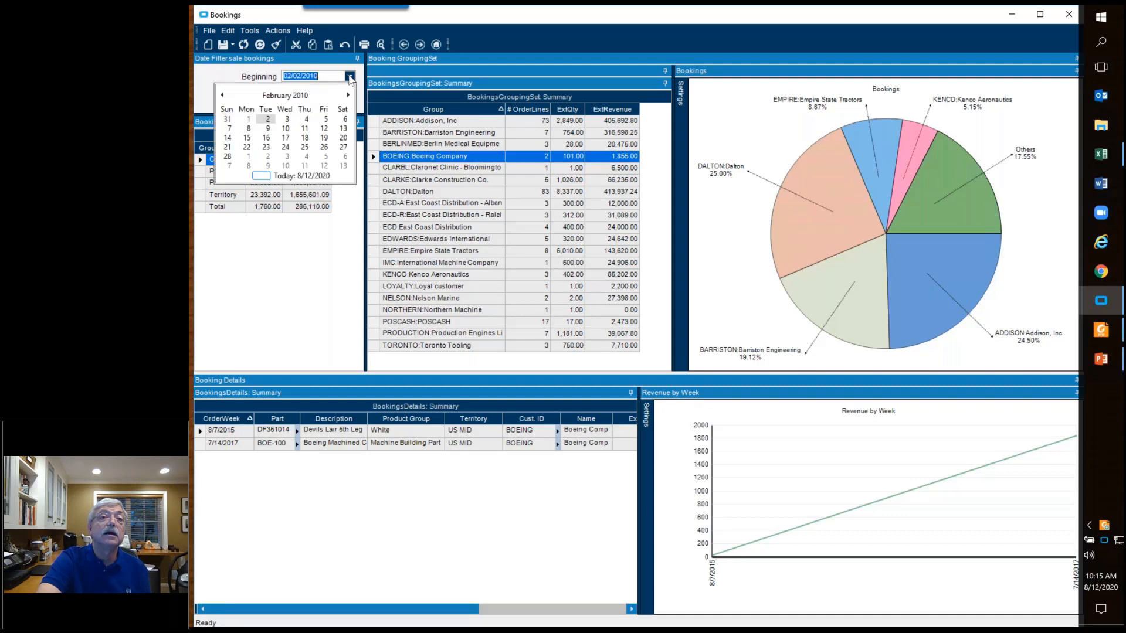
pyautogui.click(306, 95)
pyautogui.click(293, 95)
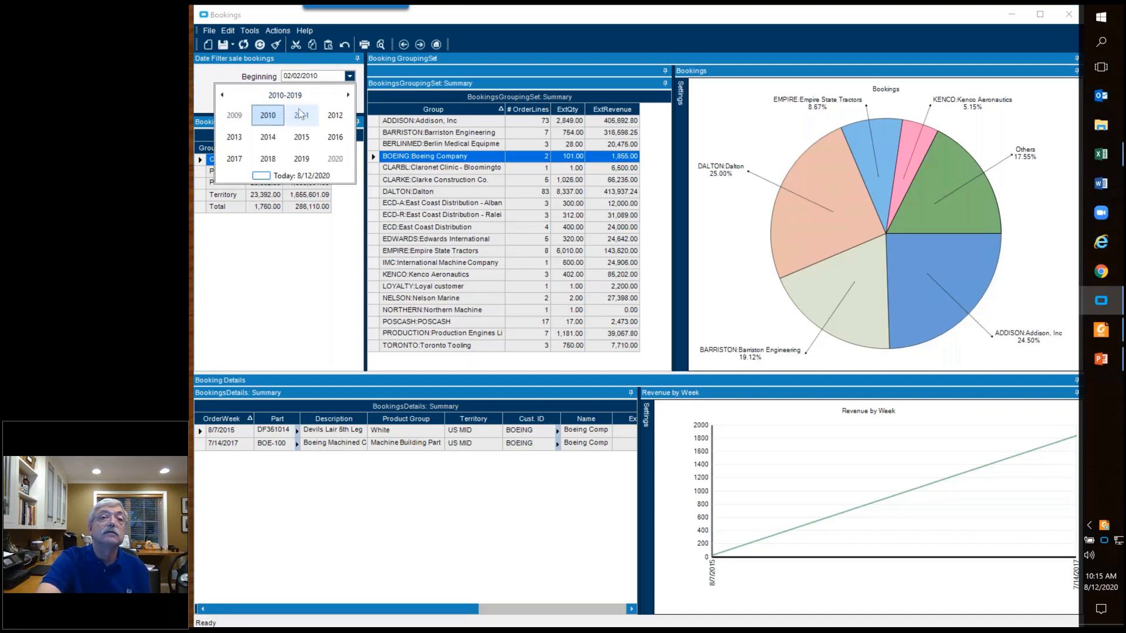
pyautogui.click(268, 138)
pyautogui.click(268, 138)
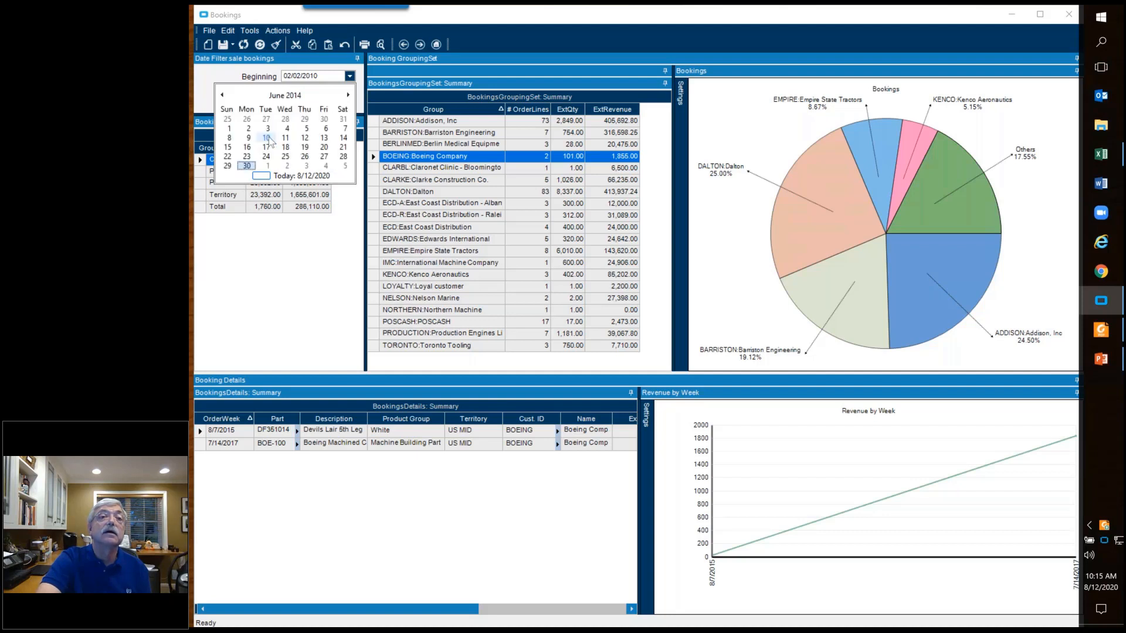
pyautogui.click(268, 139)
pyautogui.click(221, 51)
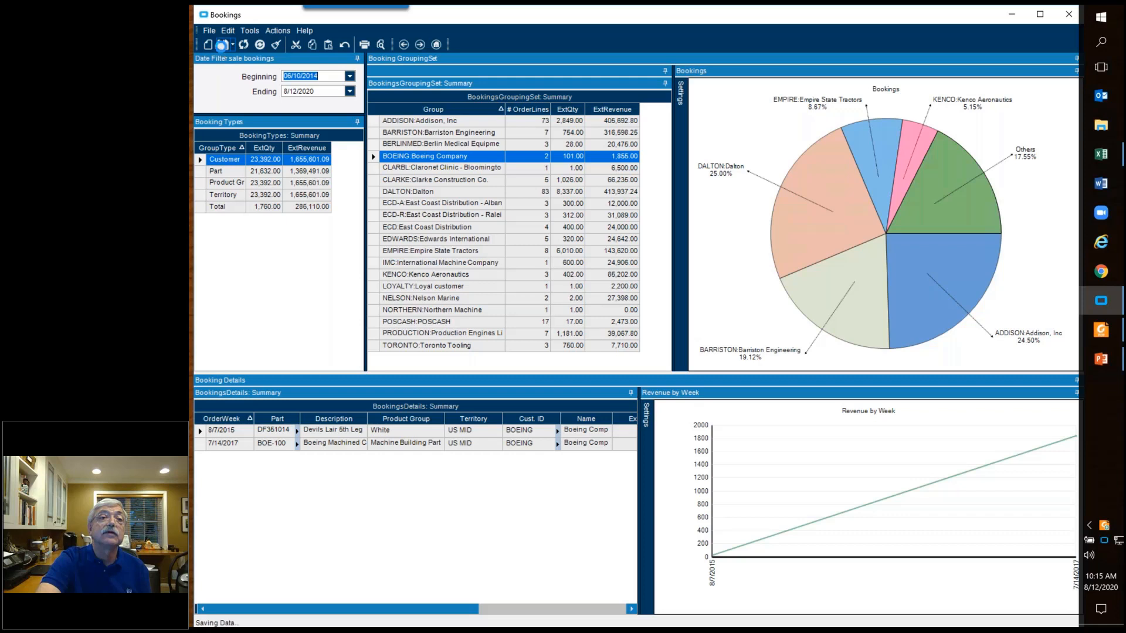
pyautogui.click(259, 46)
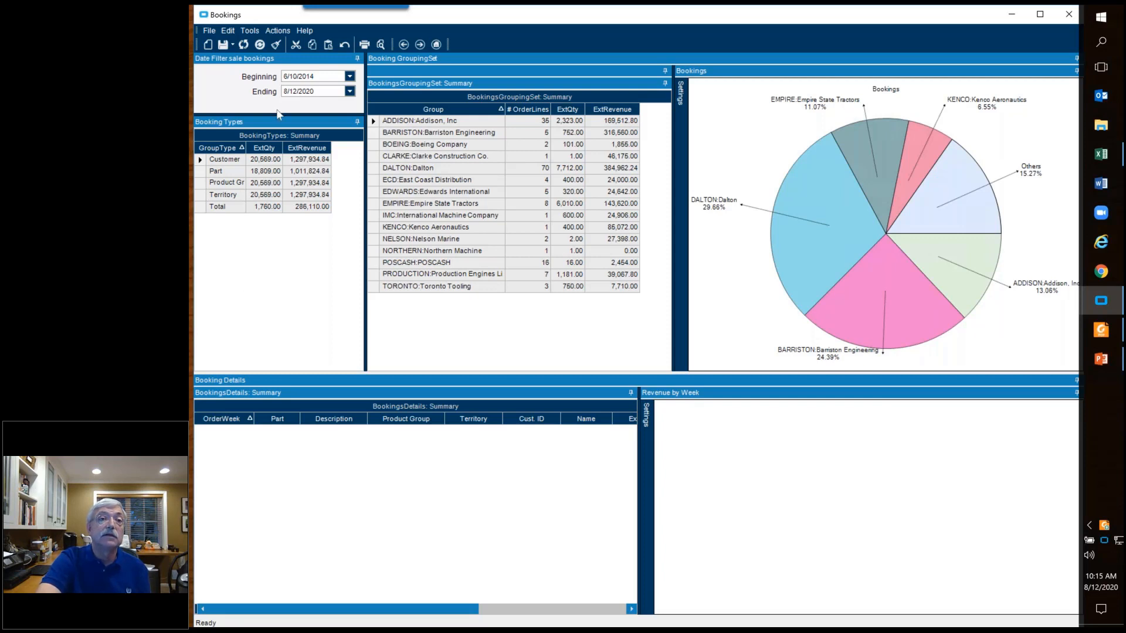
# View the booking details for the Fabricated product group, and for the US MAT and US NE territories
pyautogui.click(201, 183)
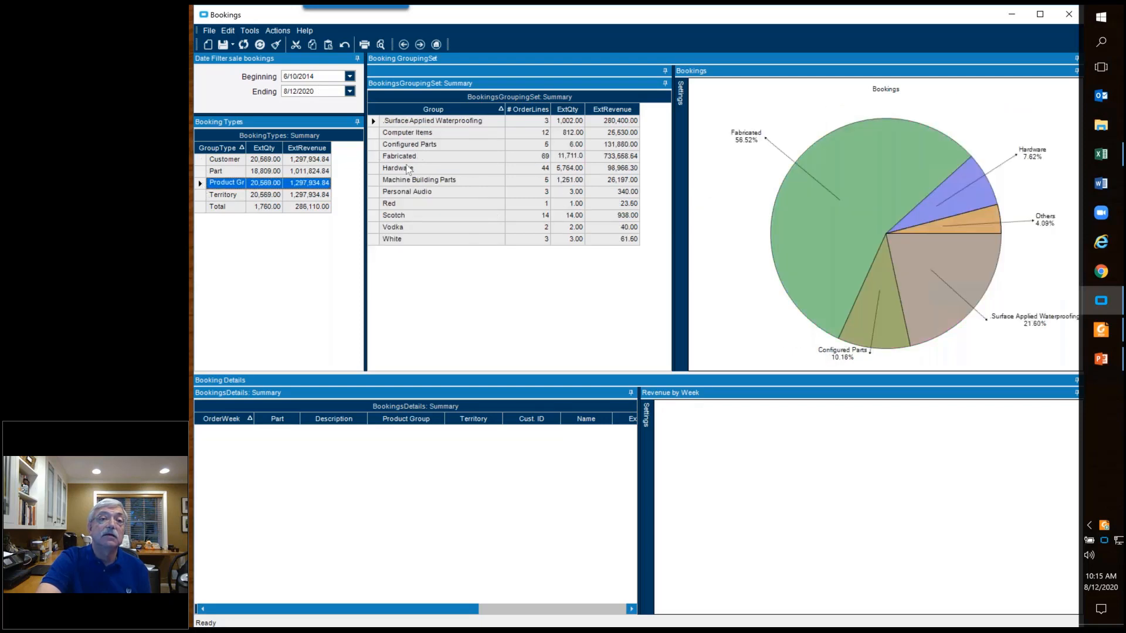
pyautogui.click(379, 159)
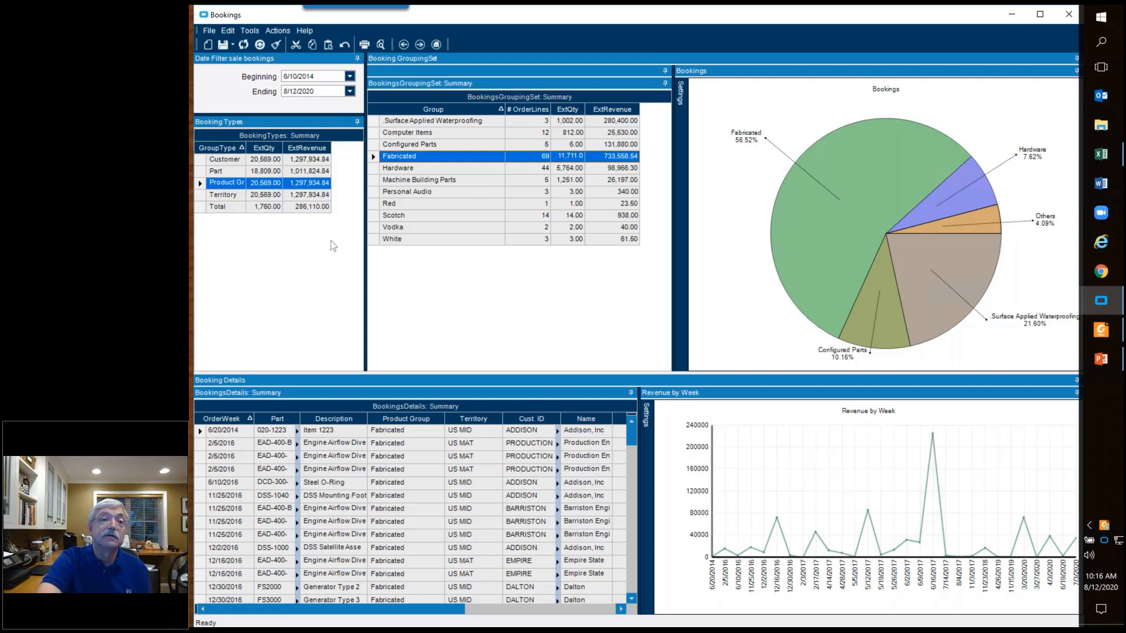
pyautogui.click(201, 194)
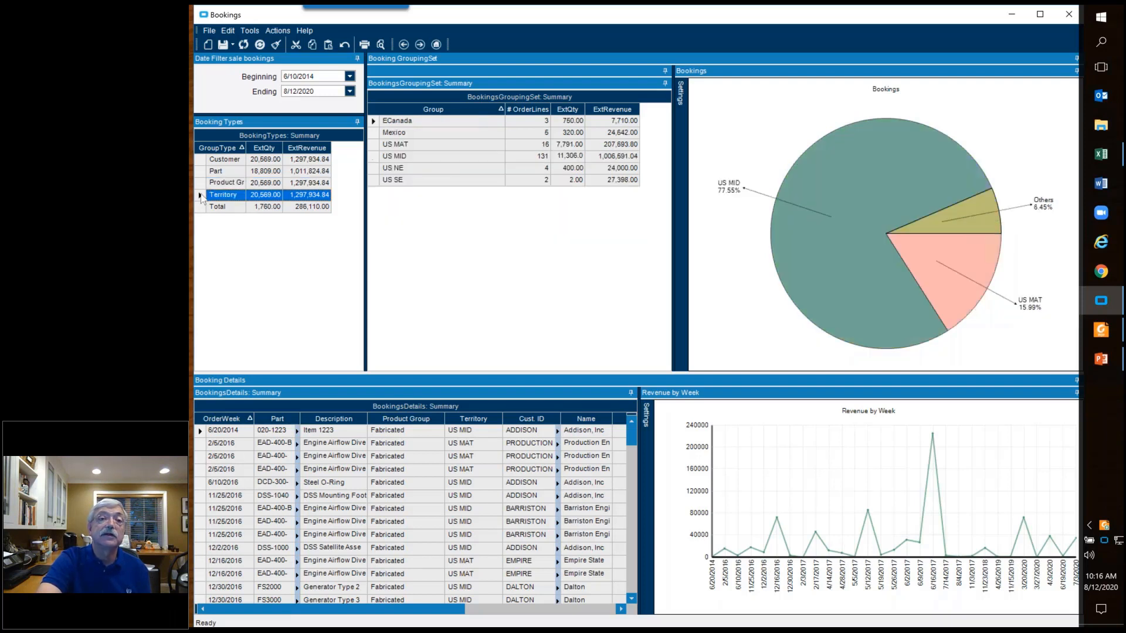
pyautogui.click(377, 145)
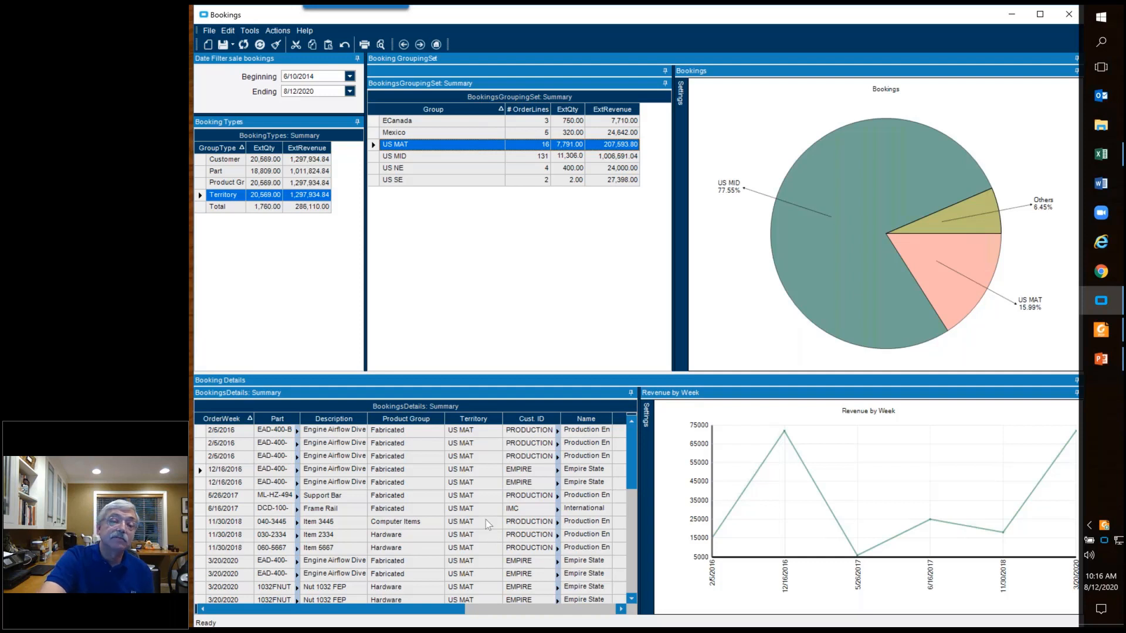
pyautogui.click(376, 169)
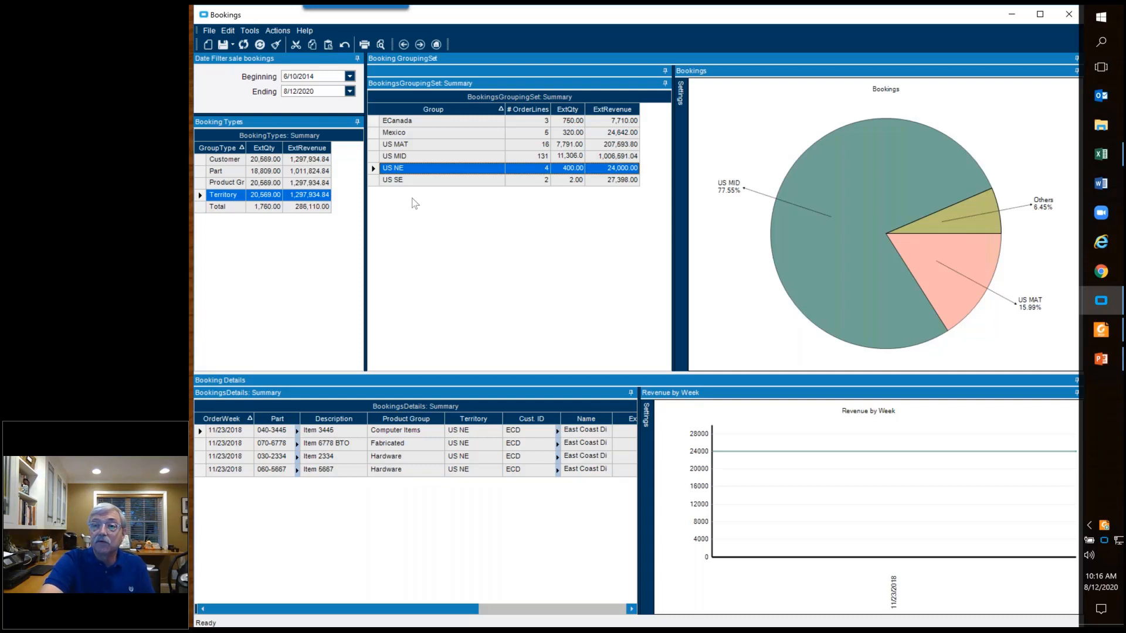
pyautogui.moveTo(972, 222)
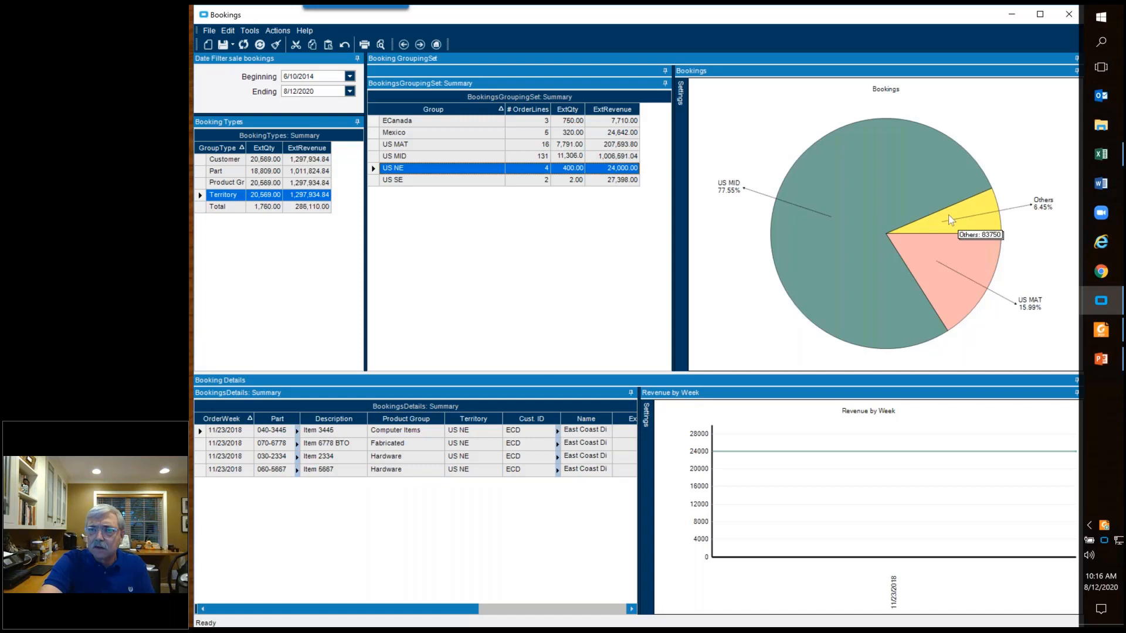
# Switch to the Business Activity Query Designer, maximize it and examine the OrderDtl table in the BookingsGroupingDemo query diagram
pyautogui.click(1094, 308)
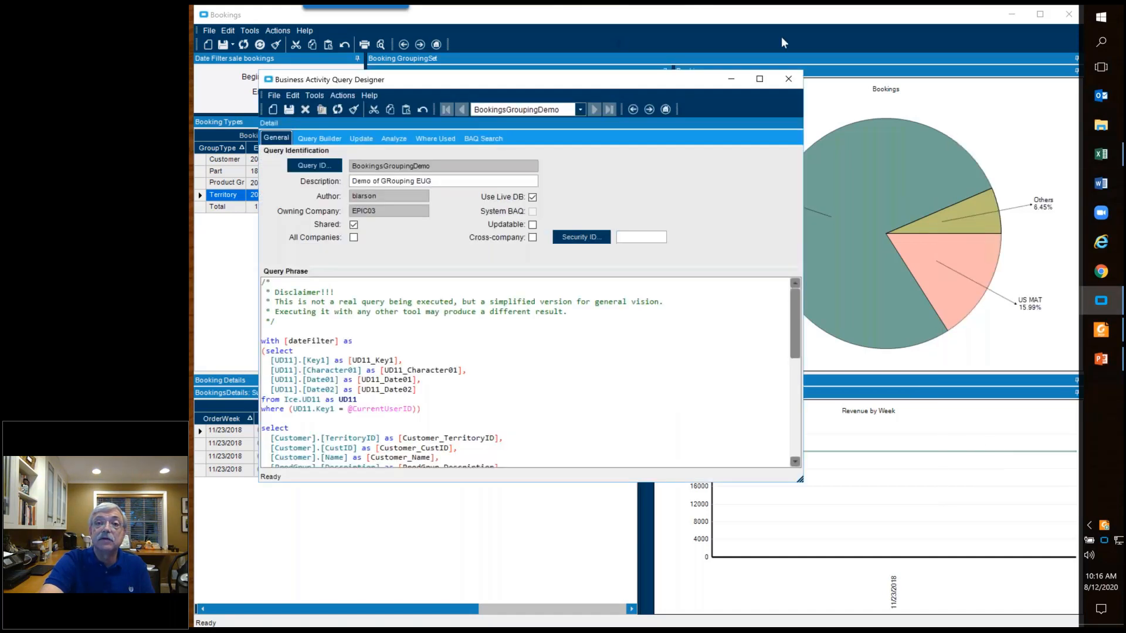
pyautogui.click(760, 79)
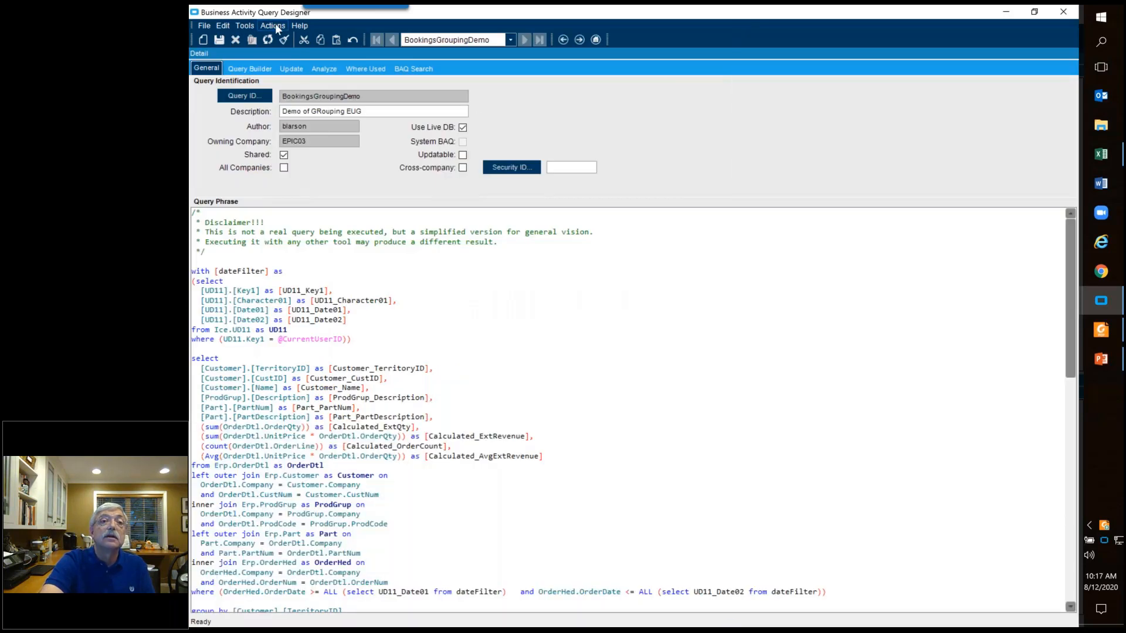
pyautogui.click(243, 70)
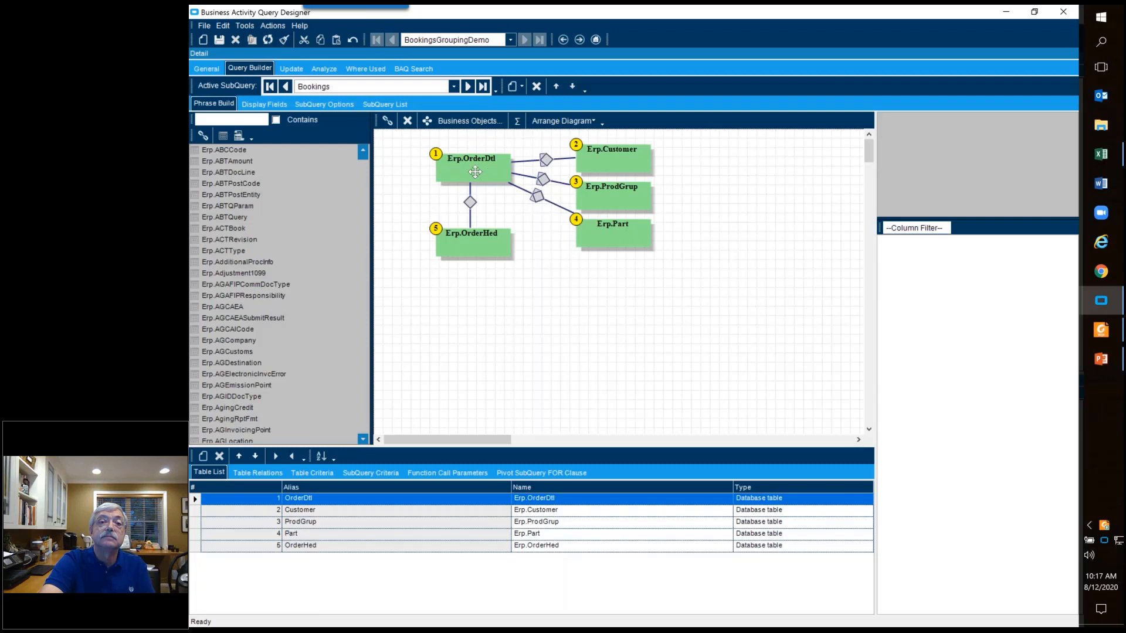
pyautogui.click(475, 172)
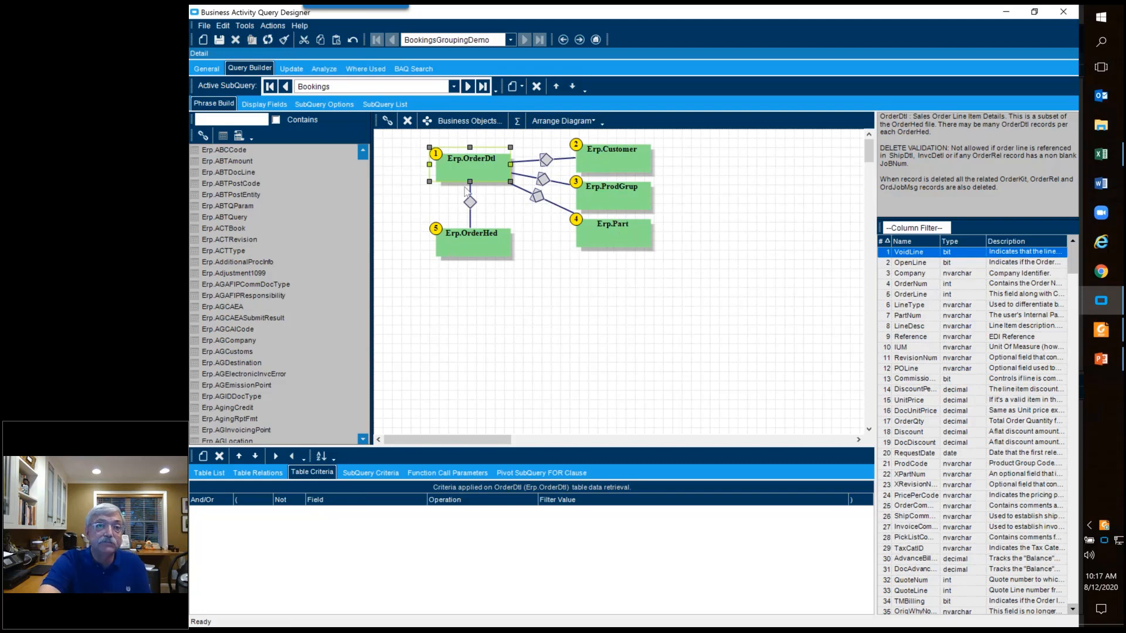
# Examine the query's grouped display columns and the calculated fields ExtQty, ExtRevenue and OrderCount
pyautogui.click(265, 104)
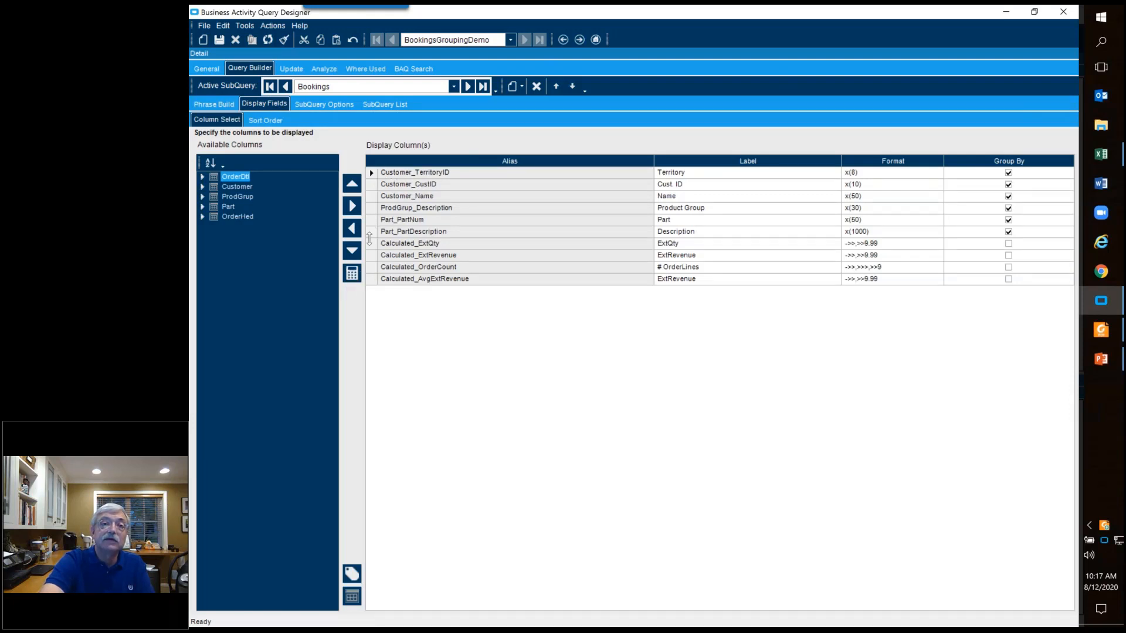
pyautogui.moveTo(372, 234); pyautogui.dragTo(373, 175)
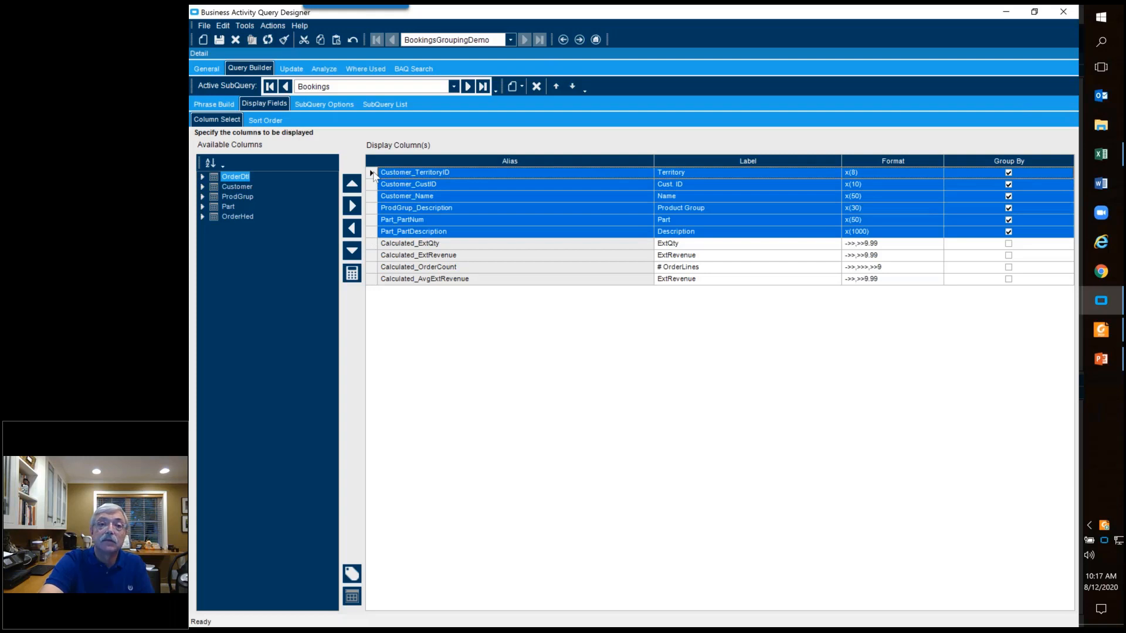
pyautogui.click(353, 274)
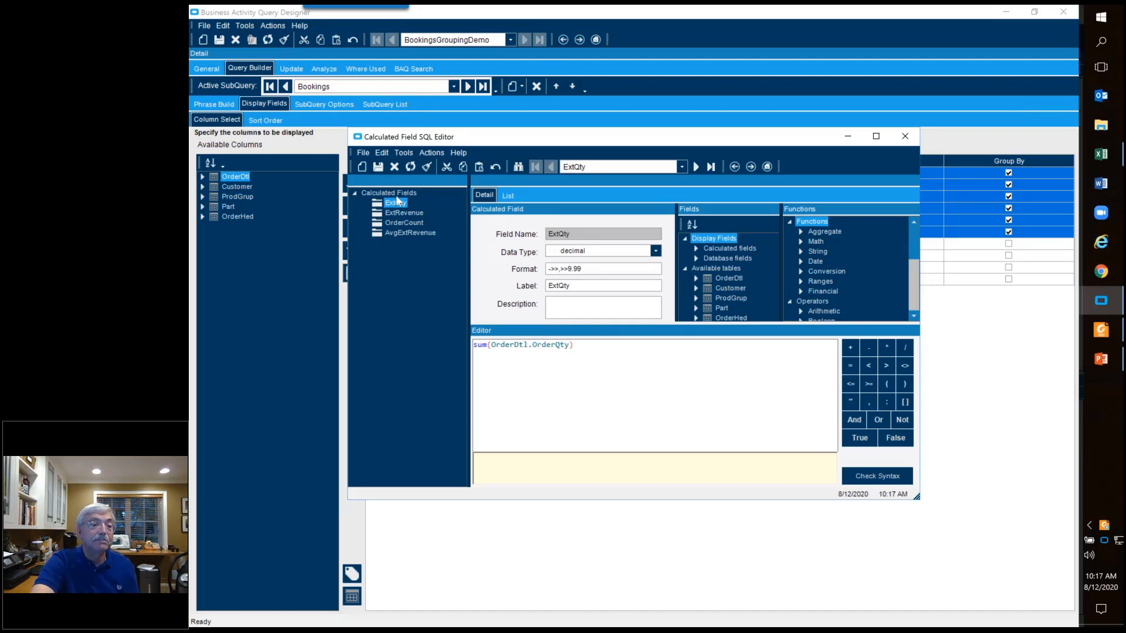
pyautogui.click(402, 213)
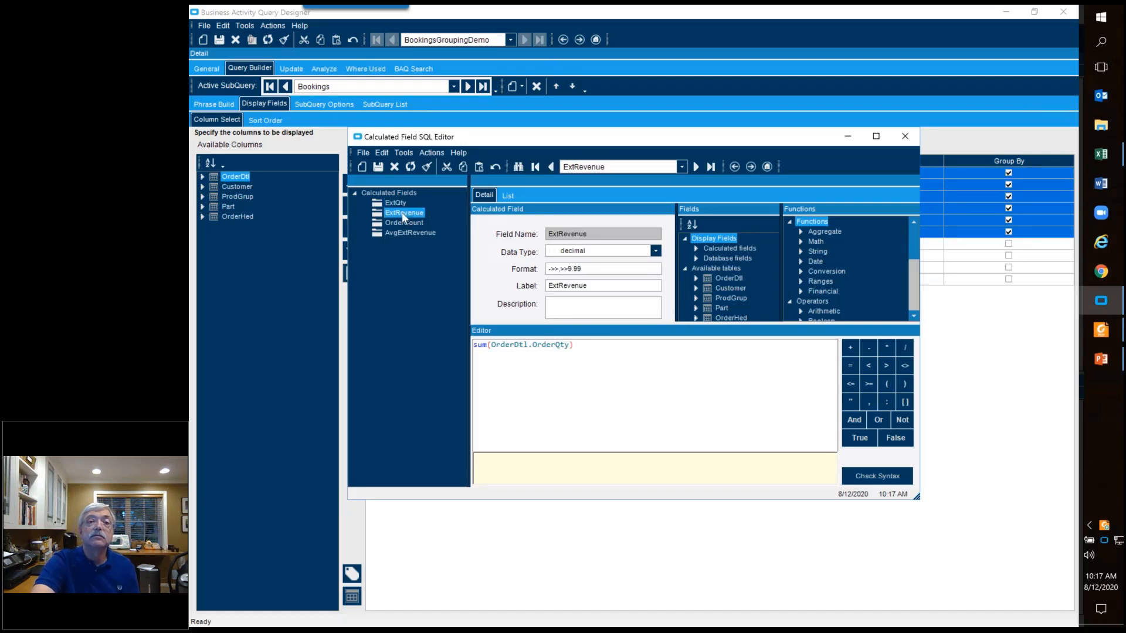
pyautogui.click(413, 222)
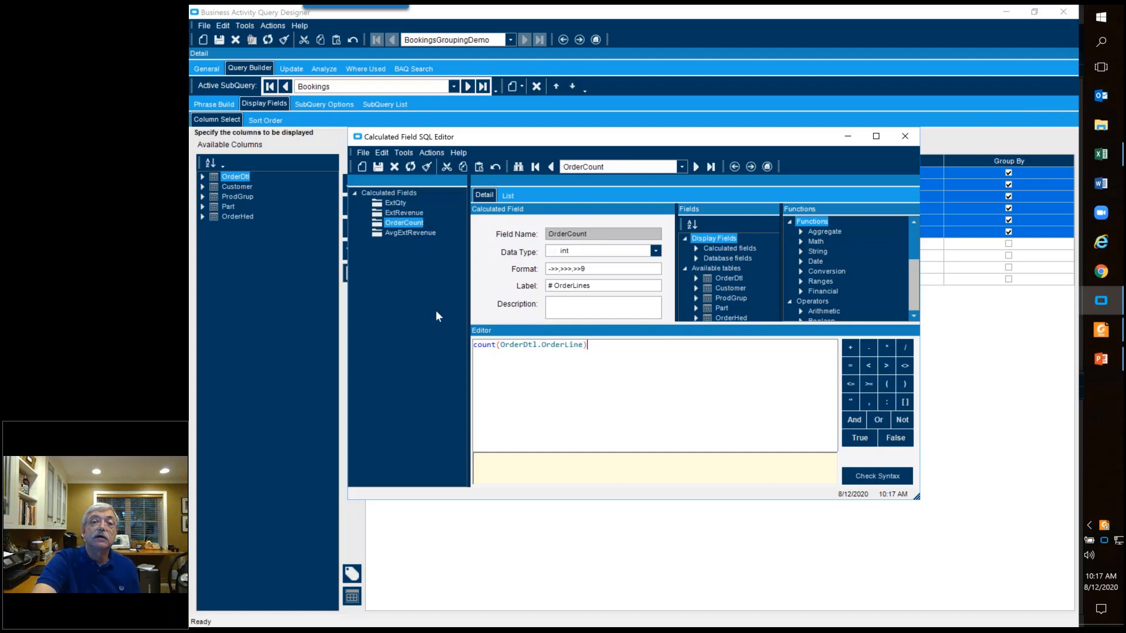
# Delete the AvgExtRevenue calculated field from the Bookings subquery
pyautogui.click(413, 232)
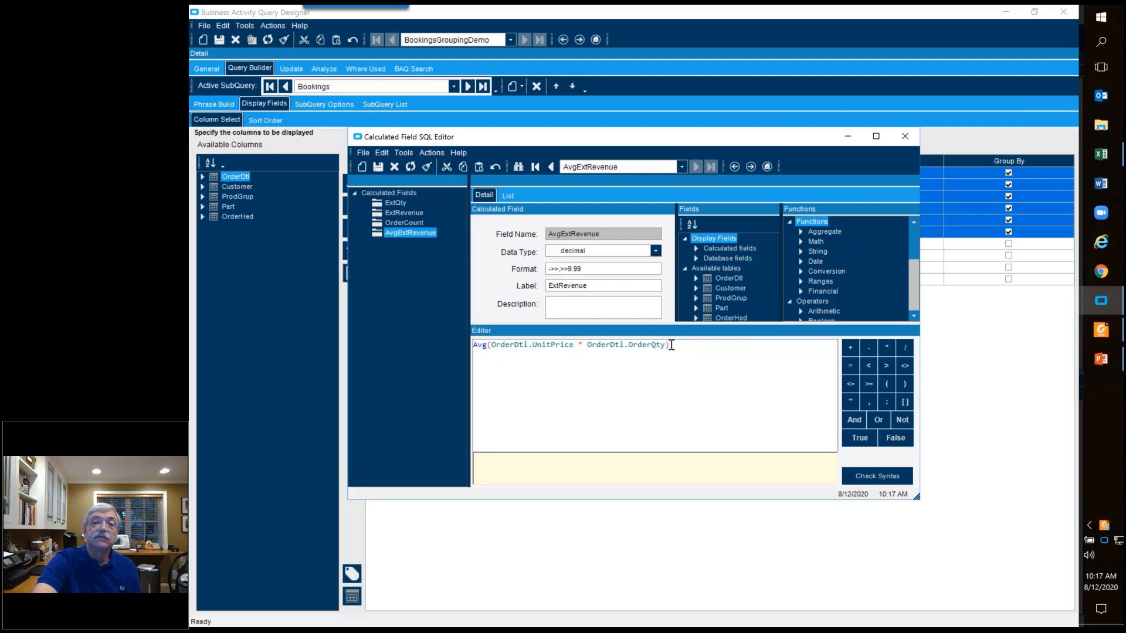
pyautogui.moveTo(671, 345); pyautogui.dragTo(472, 346)
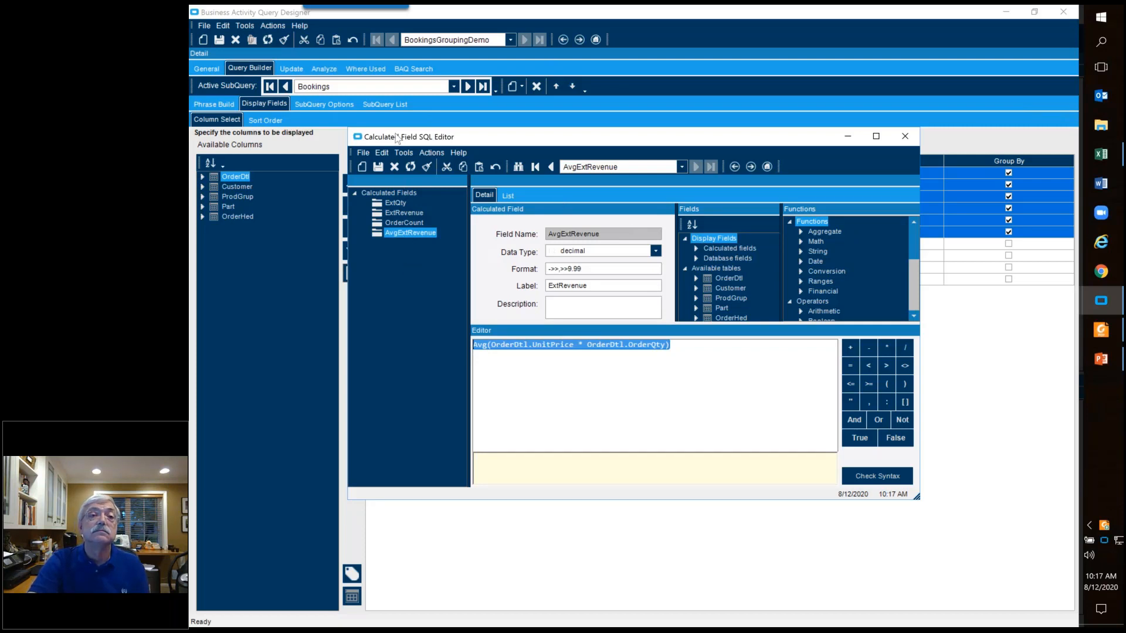
pyautogui.click(394, 168)
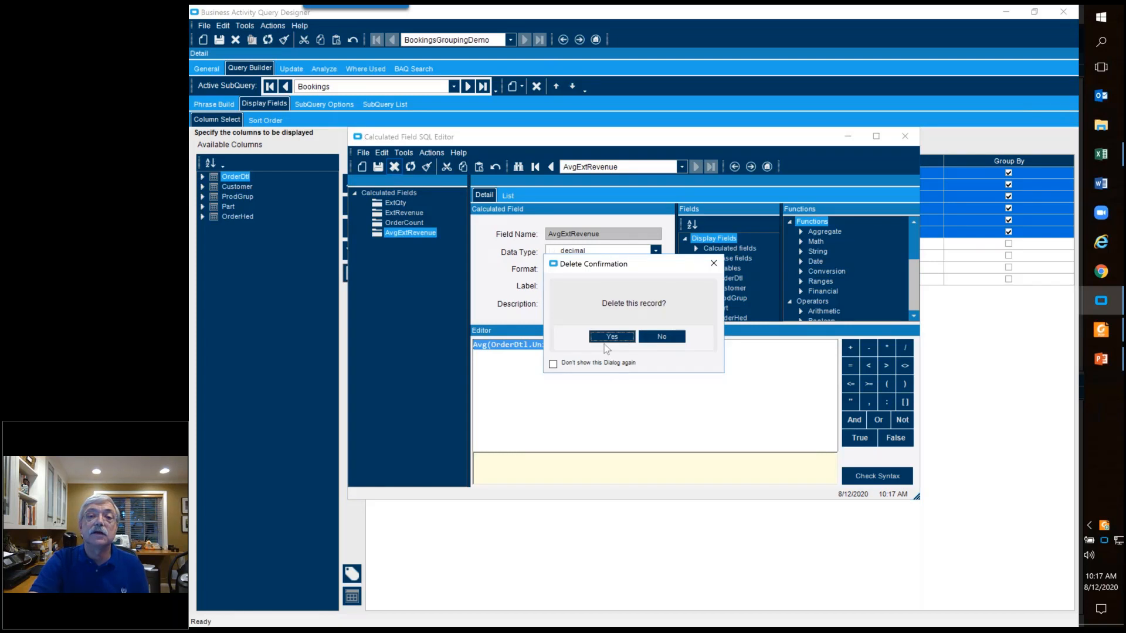
pyautogui.click(606, 339)
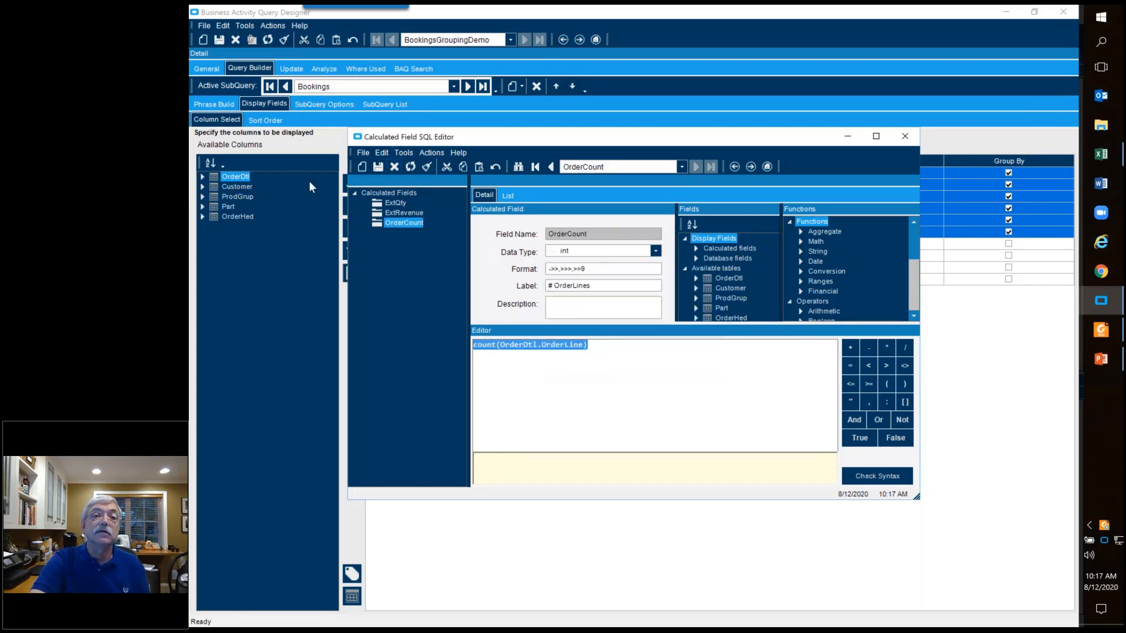
# Duplicate the ExtRevenue calculated field as a new field named AvgExtRevenue
pyautogui.click(382, 214)
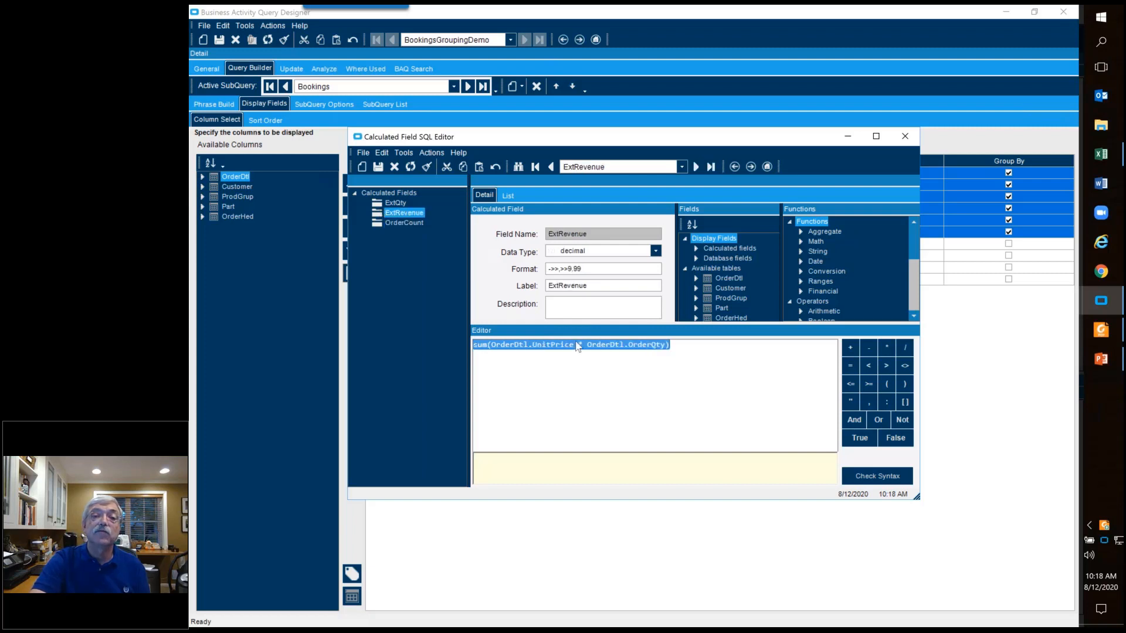
pyautogui.click(434, 153)
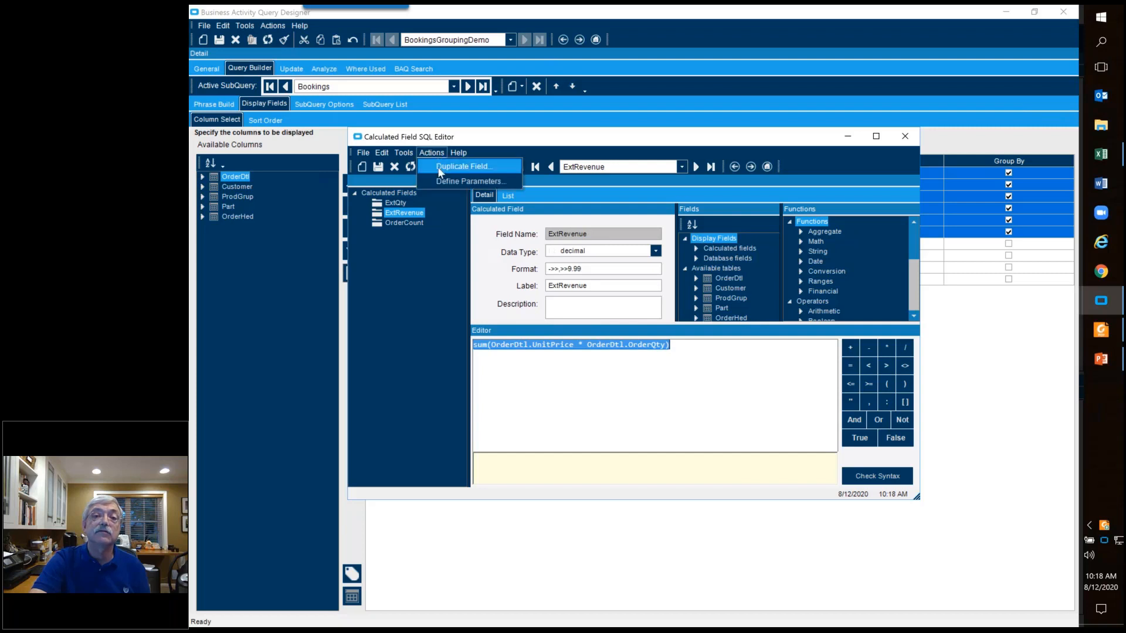
pyautogui.click(440, 168)
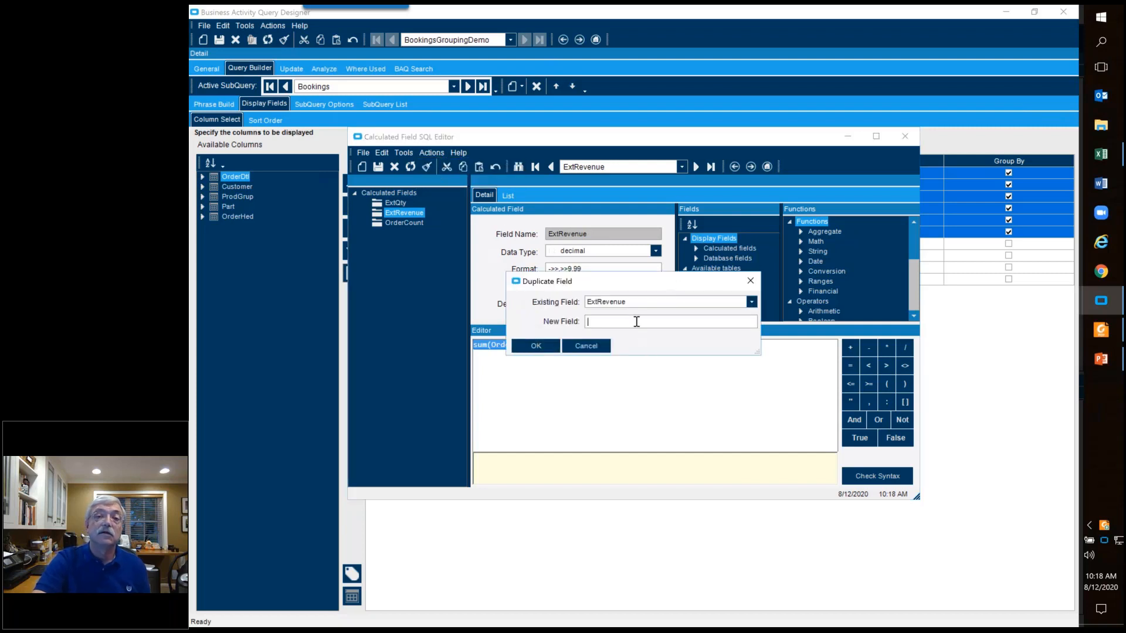
pyautogui.write('Avg')
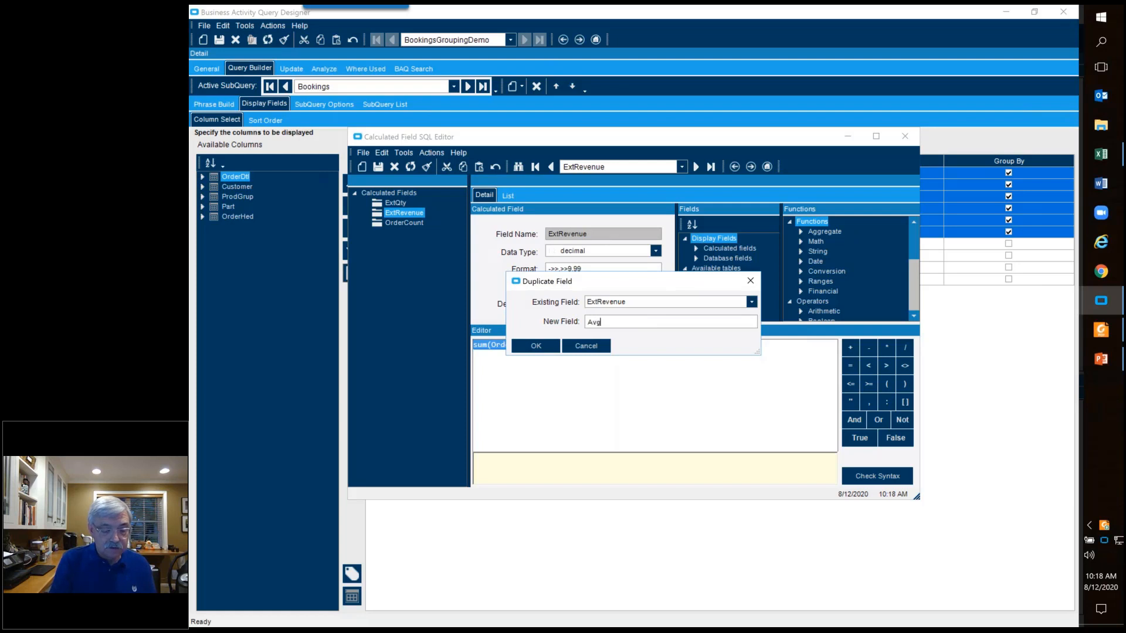
pyautogui.write('ExtRevenuje')
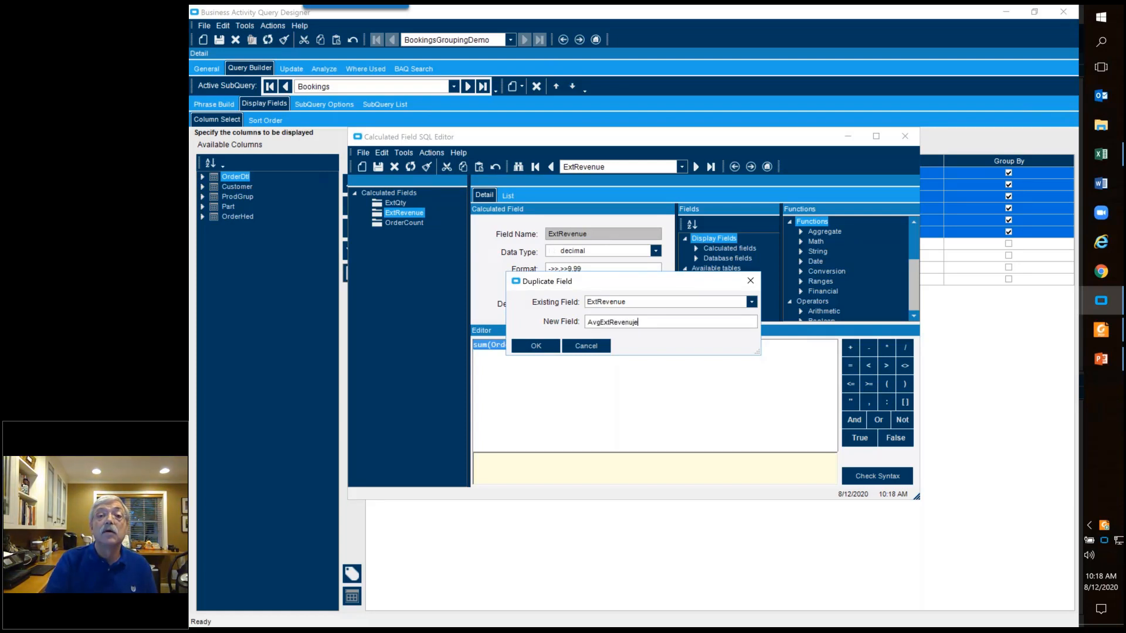
pyautogui.press('Tab')
pyautogui.click(639, 319)
pyautogui.press('BackSpace')
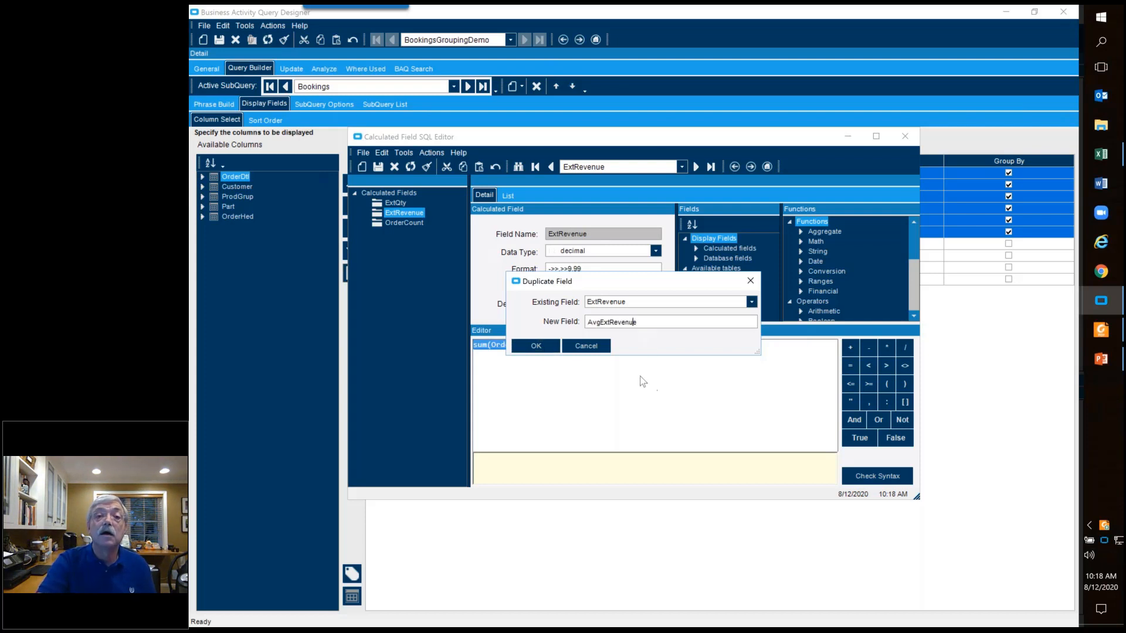
pyautogui.click(548, 347)
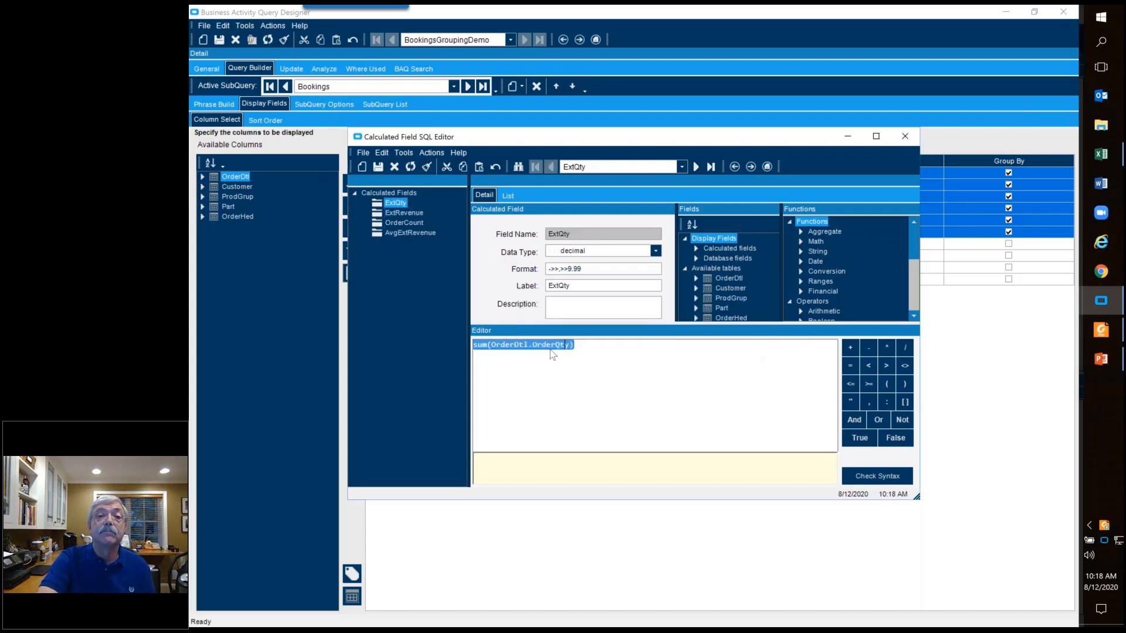
# Replace the sum function in the ExtQty expression with the avg aggregate, giving avg(OrderDtl.OrderQty)
pyautogui.click(487, 346)
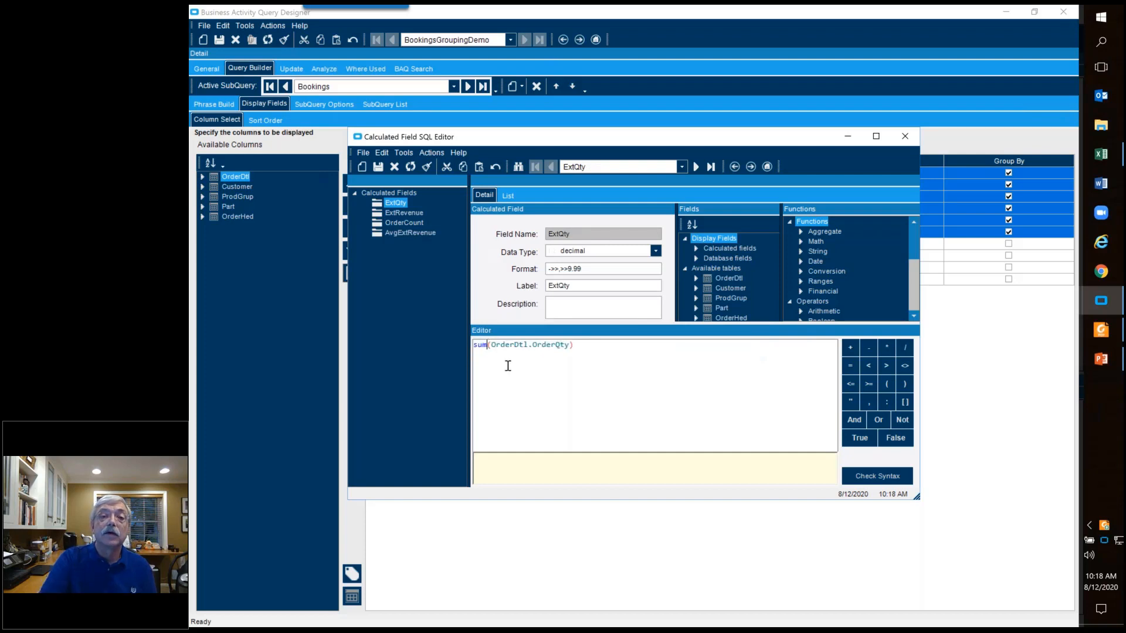
pyautogui.press('BackSpace')
pyautogui.press('BackSpace')
pyautogui.press('BackSpace')
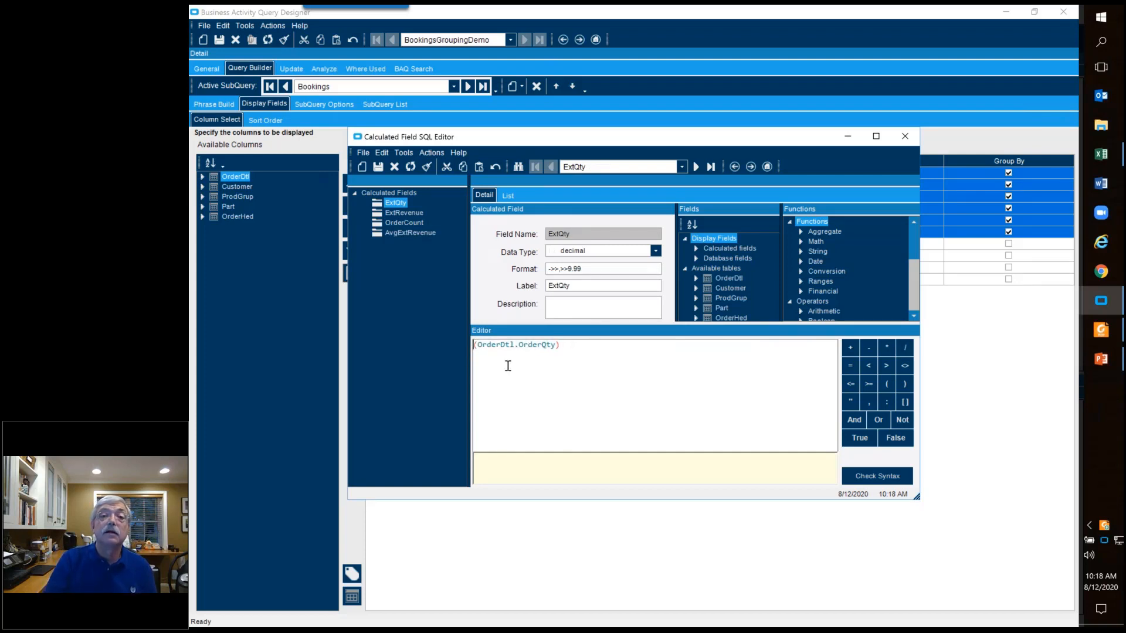
pyautogui.click(800, 231)
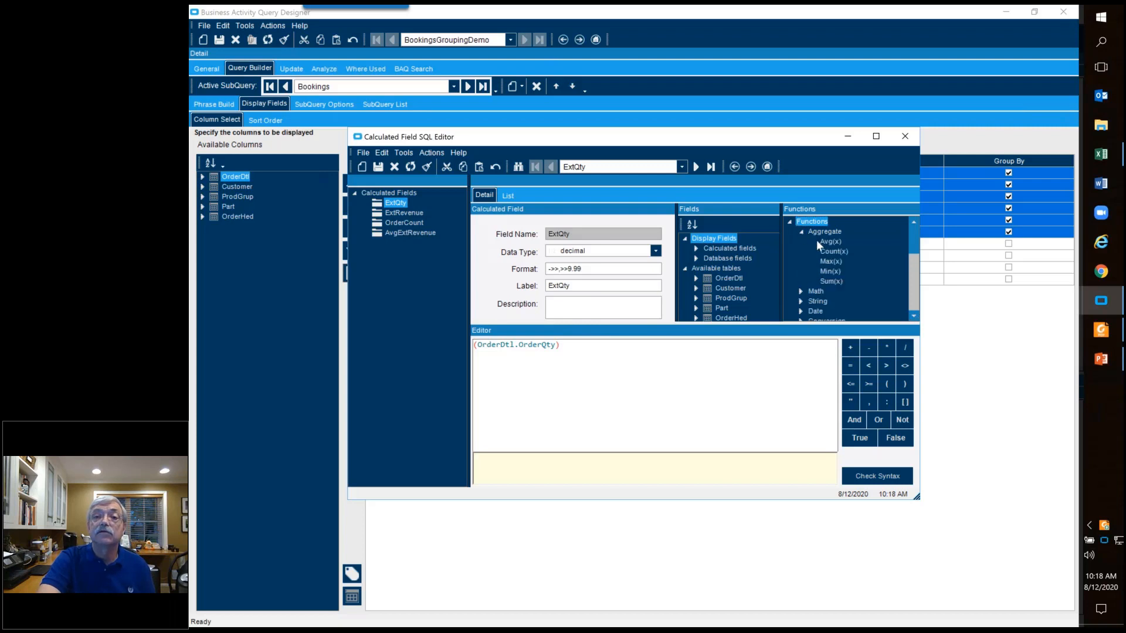
pyautogui.doubleClick(827, 241)
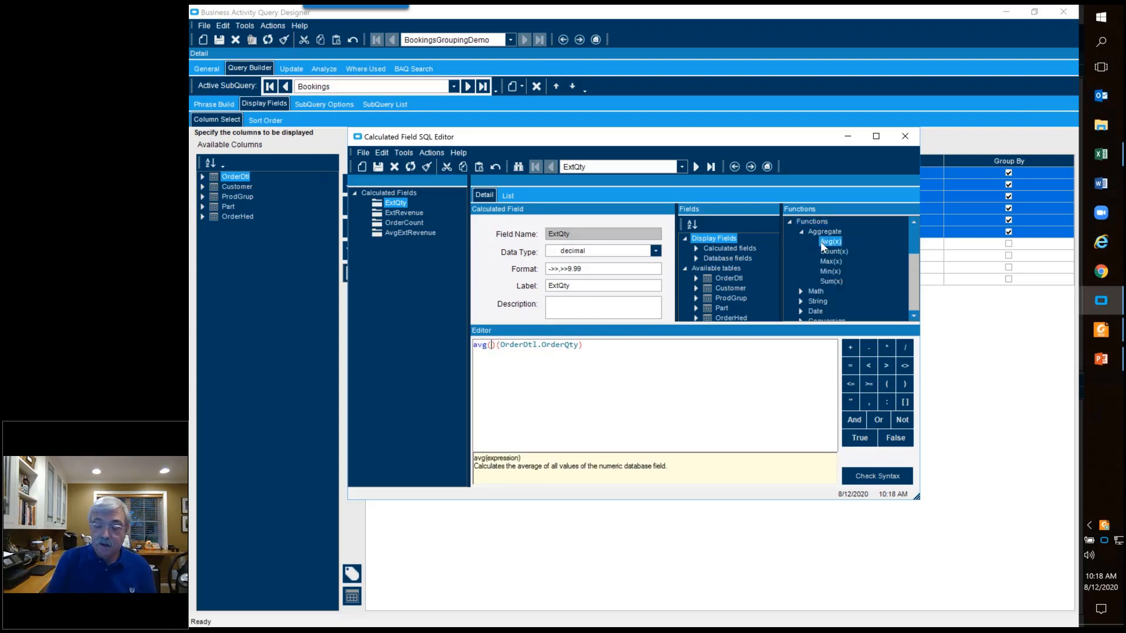
pyautogui.press('Delete')
pyautogui.press('Delete')
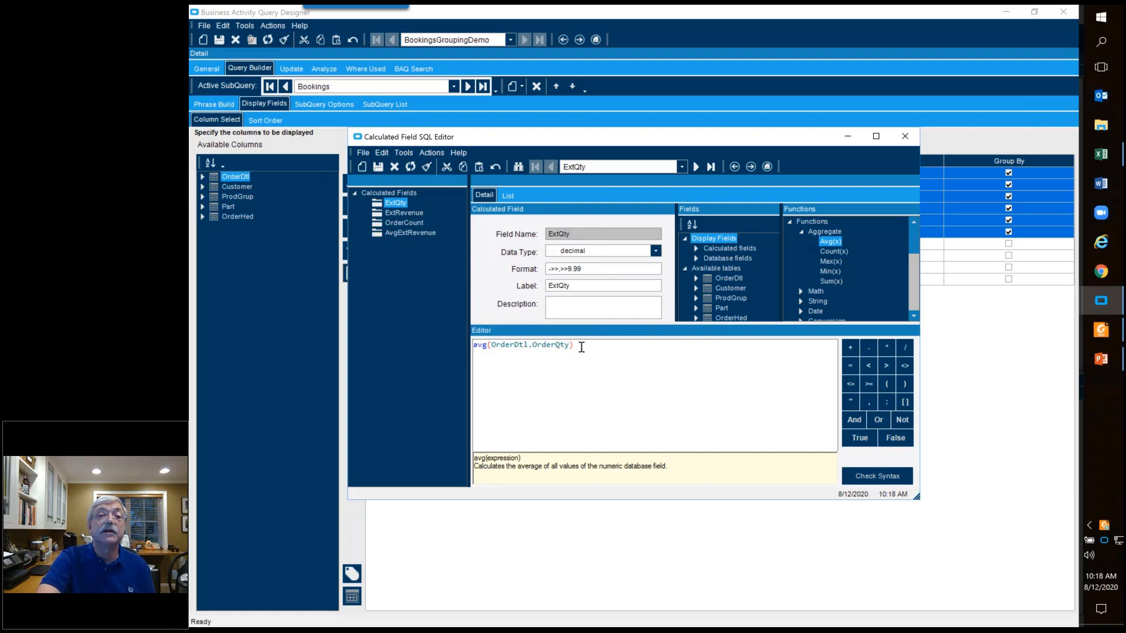
# Check the other calculated fields' expressions and restore the ExtQty expression to Sum(OrderDtl.OrderQty)
pyautogui.click(384, 214)
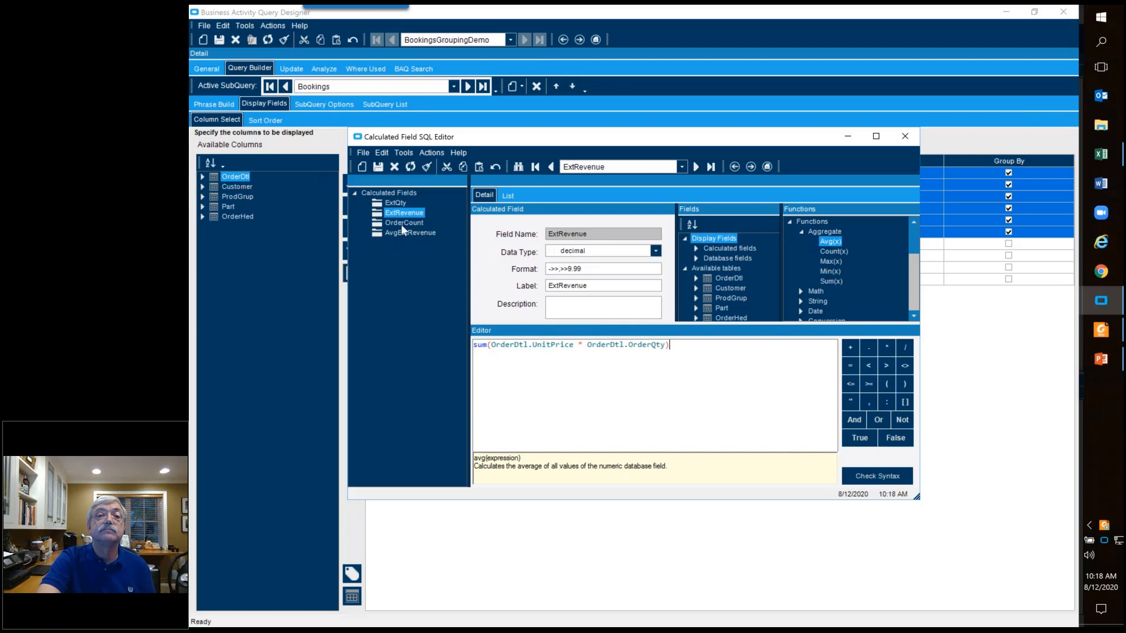
pyautogui.click(403, 224)
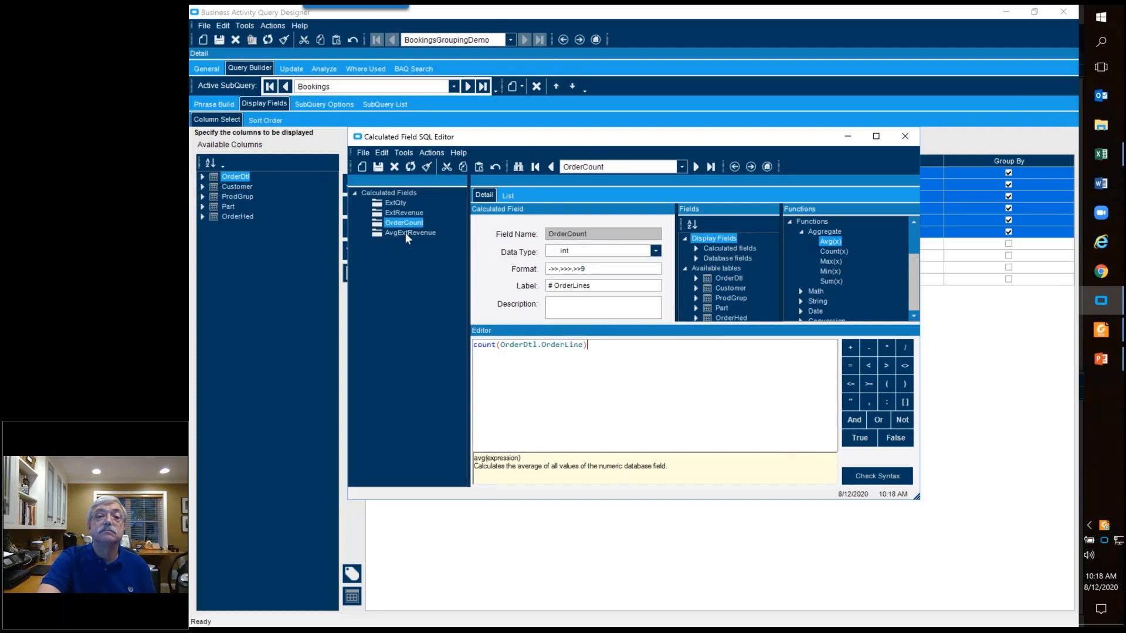
pyautogui.click(405, 233)
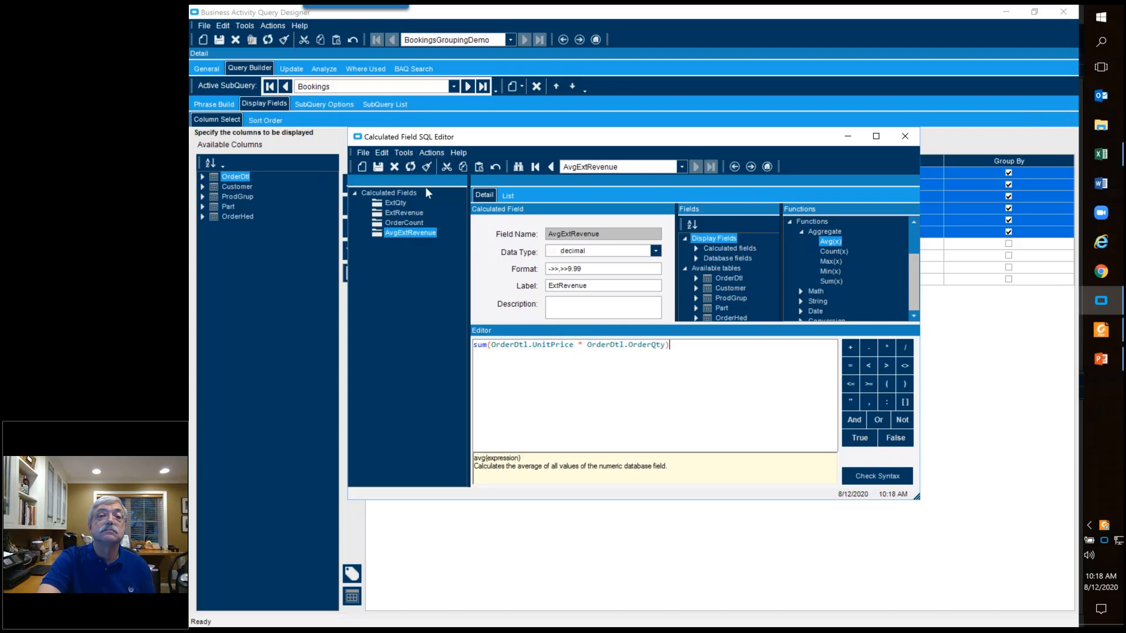
pyautogui.click(395, 202)
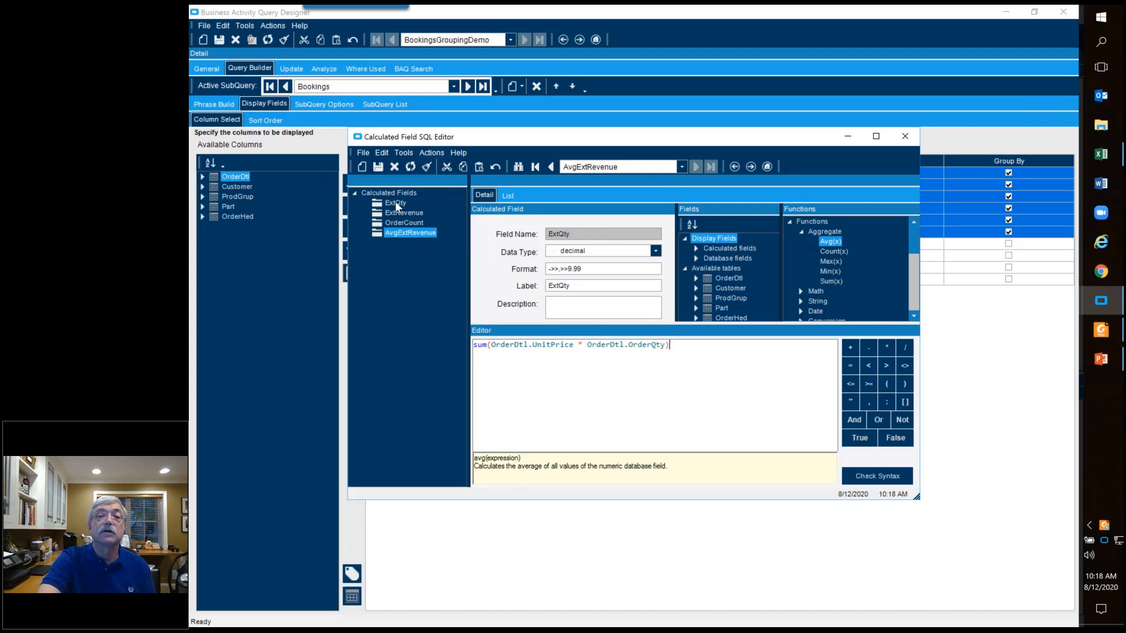
pyautogui.doubleClick(480, 345)
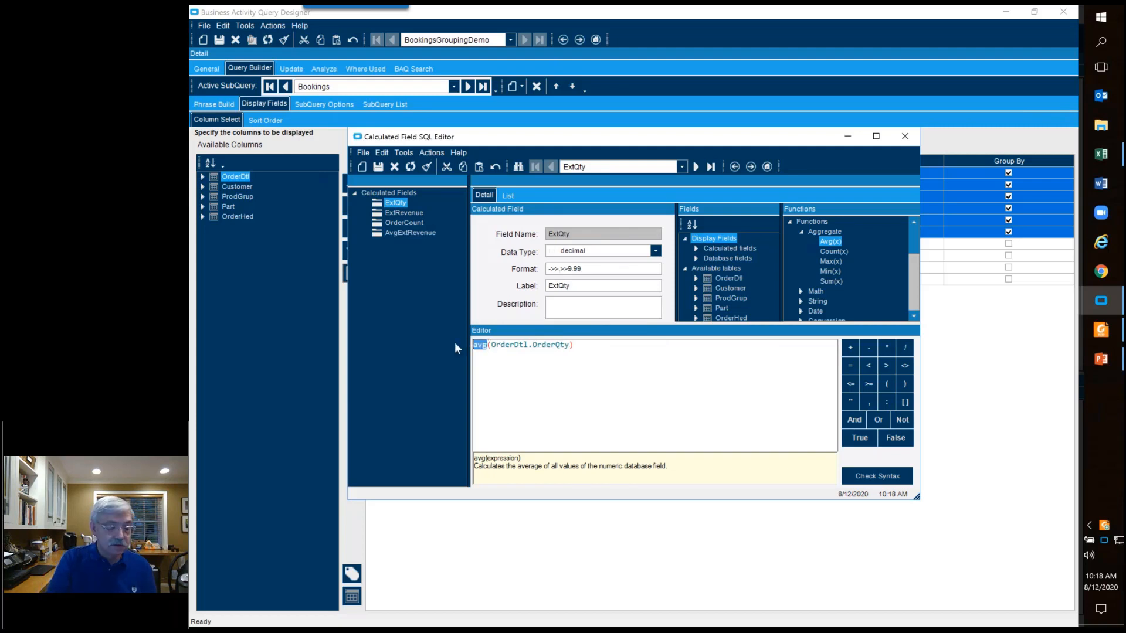
pyautogui.write('Sum')
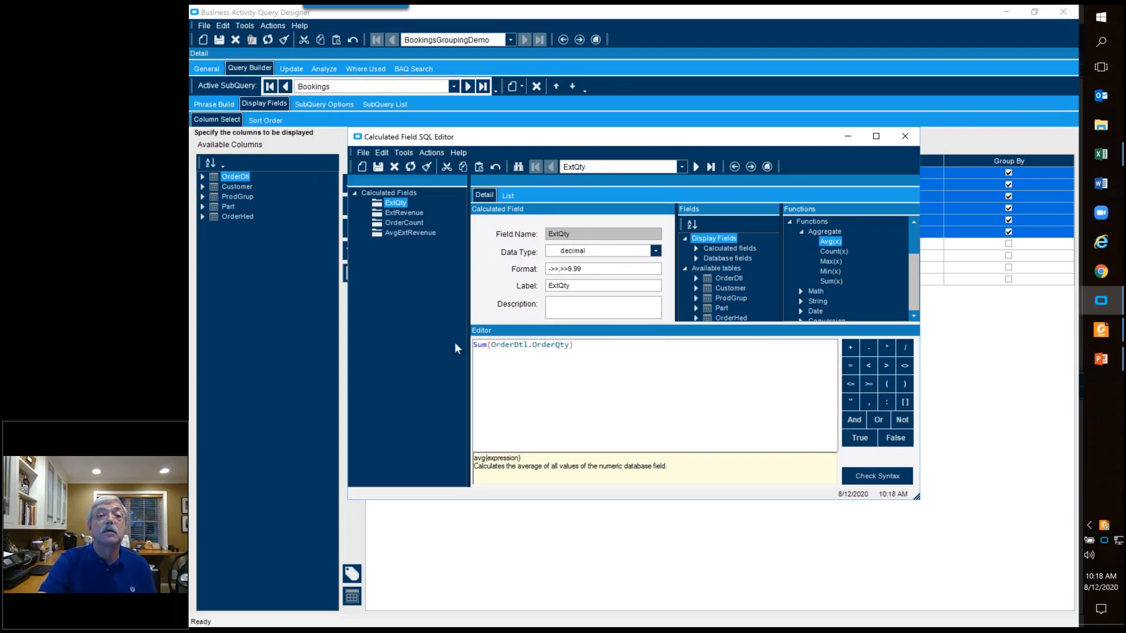
# Change the AvgExtRevenue expression to avg(OrderDtl.UnitPrice * OrderDtl.OrderQty), save it and close the calculated field editor
pyautogui.click(389, 231)
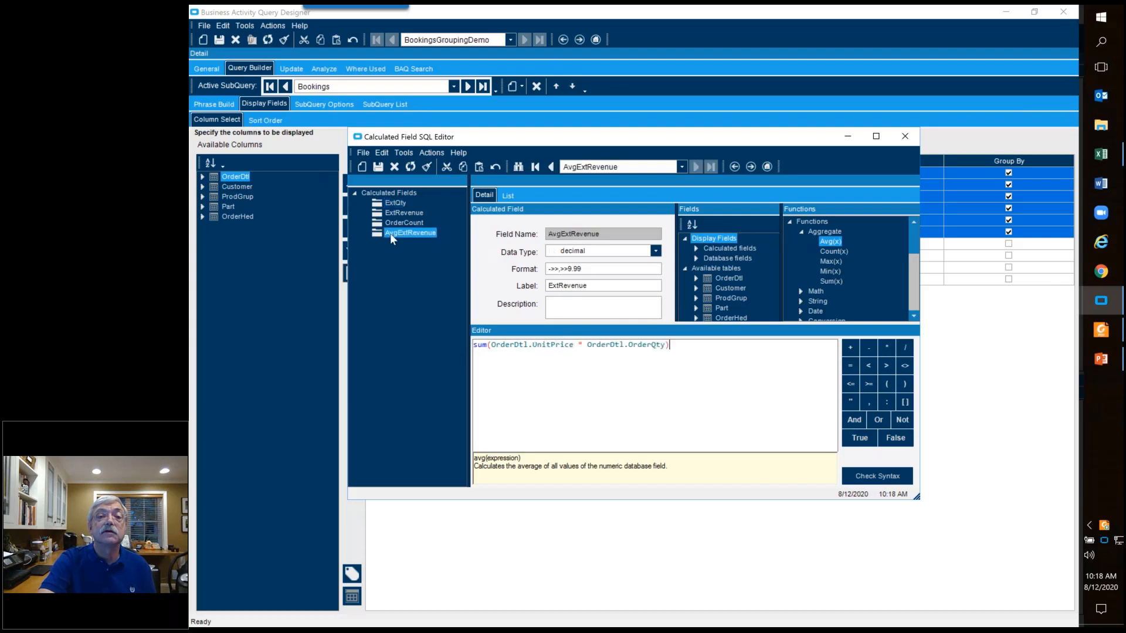
pyautogui.doubleClick(481, 345)
pyautogui.press('Delete')
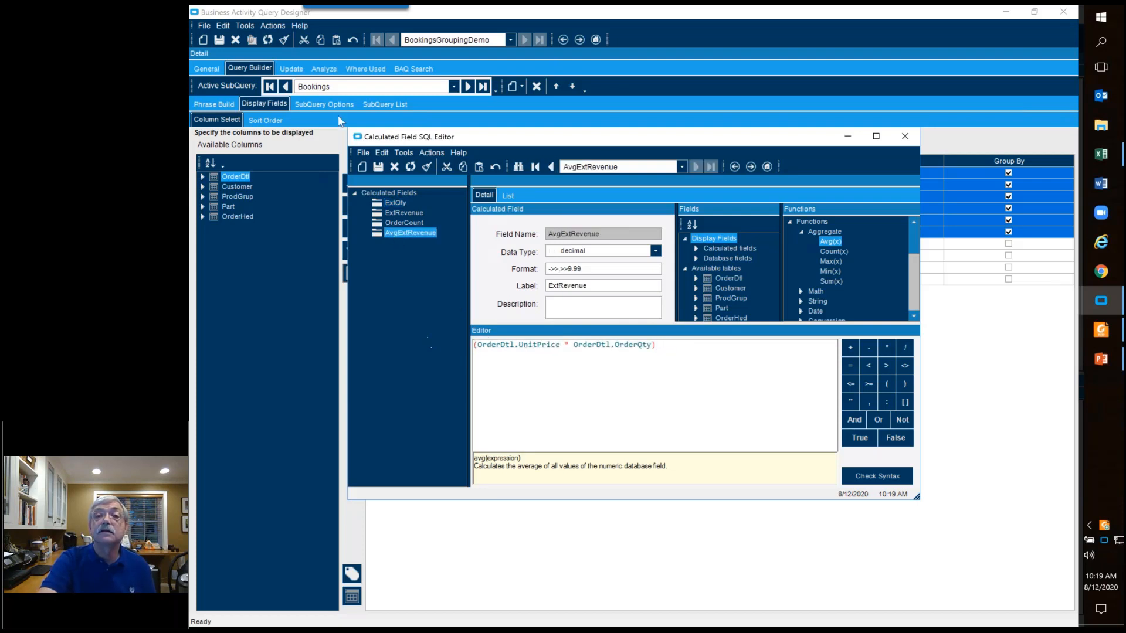
pyautogui.doubleClick(824, 239)
pyautogui.press('Delete')
pyautogui.press('Delete')
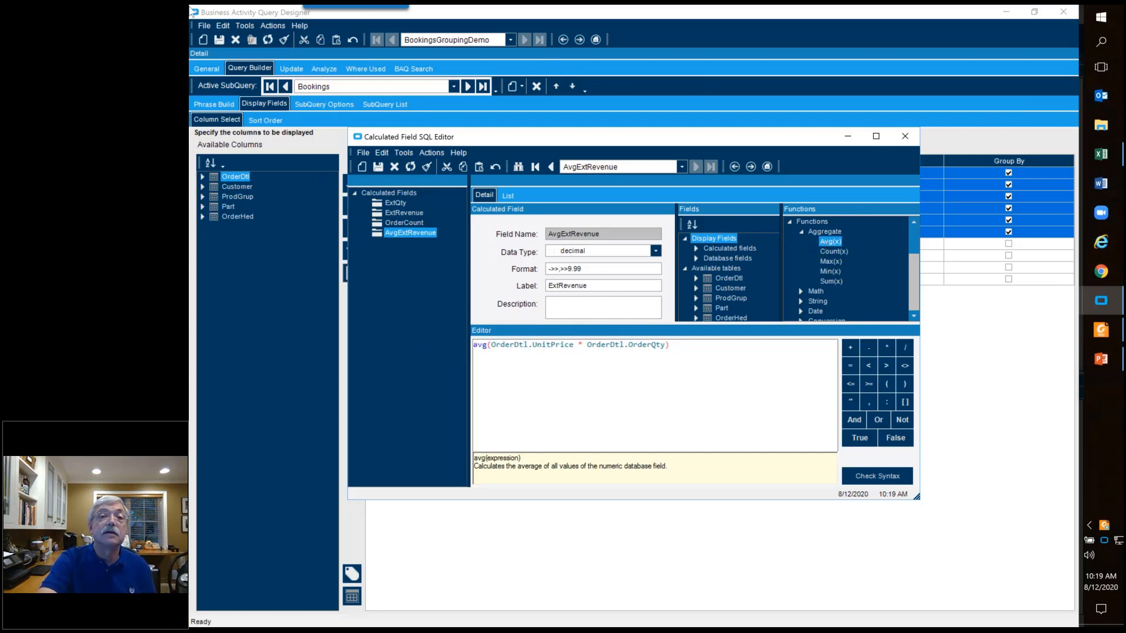
pyautogui.click(379, 168)
pyautogui.click(904, 137)
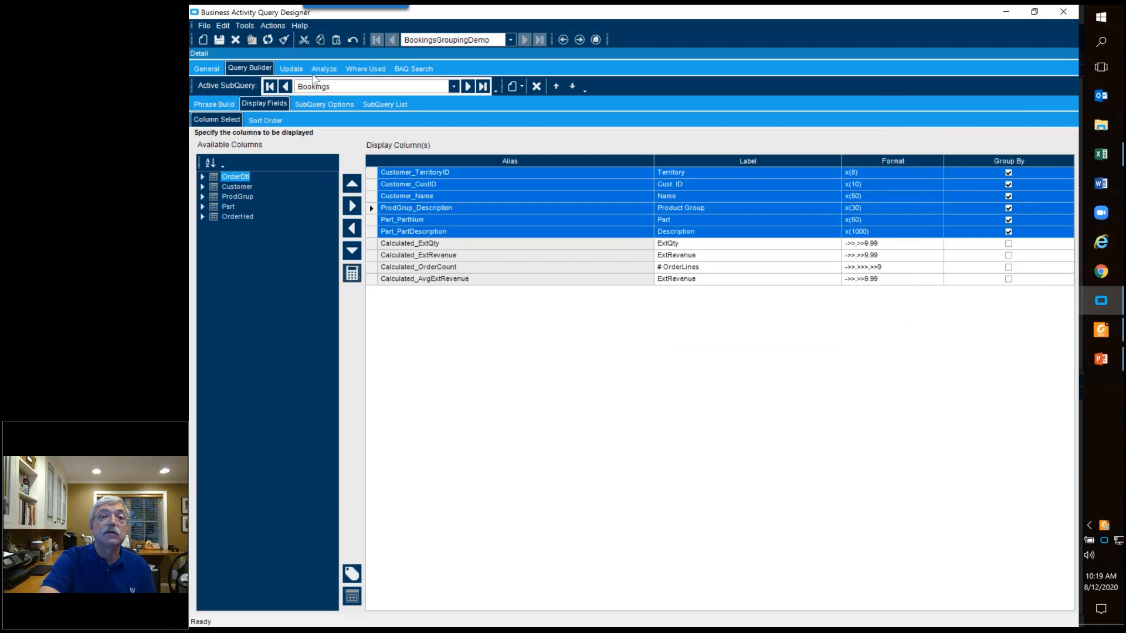
# Test the BookingsGroupingDemo query and examine the grouped result rows for the ECanada and Mexico territories
pyautogui.click(321, 69)
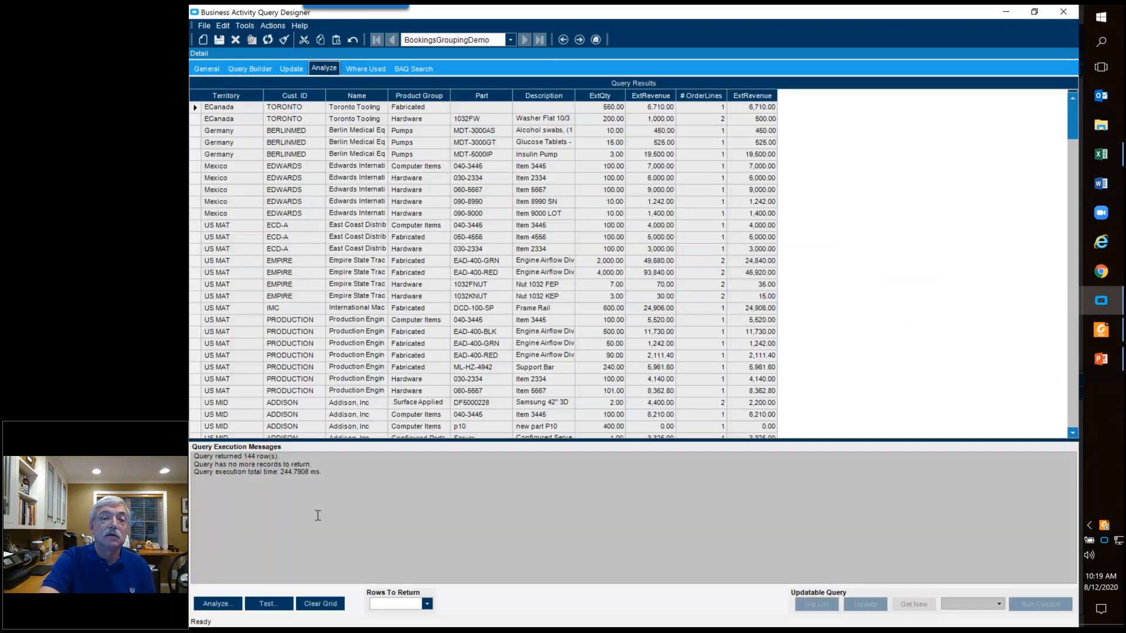
pyautogui.click(267, 603)
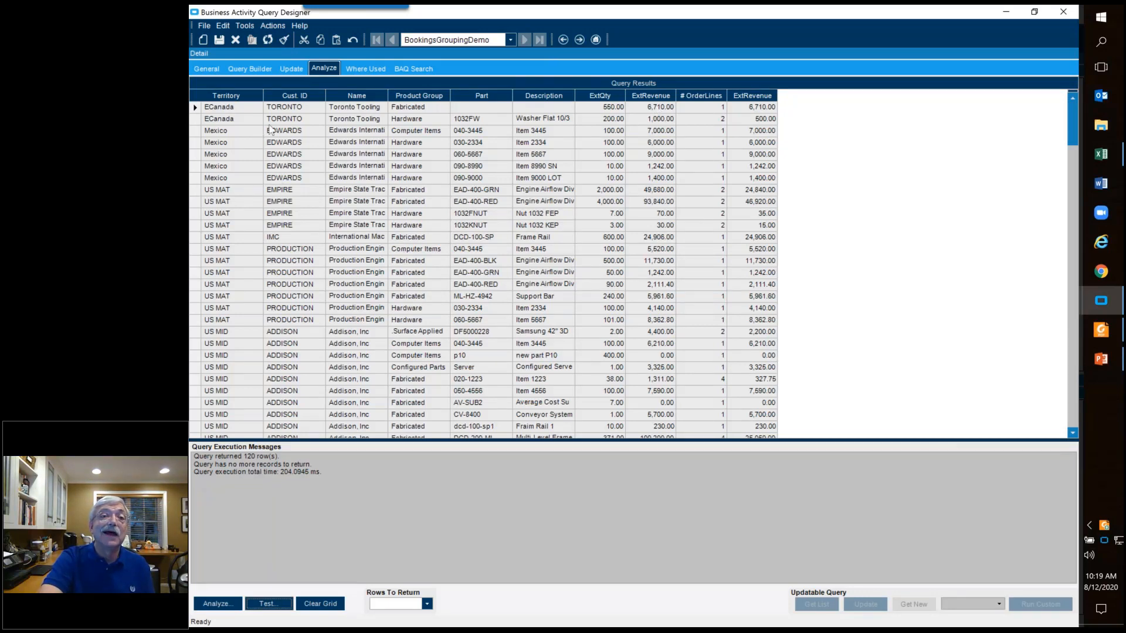
pyautogui.click(203, 120)
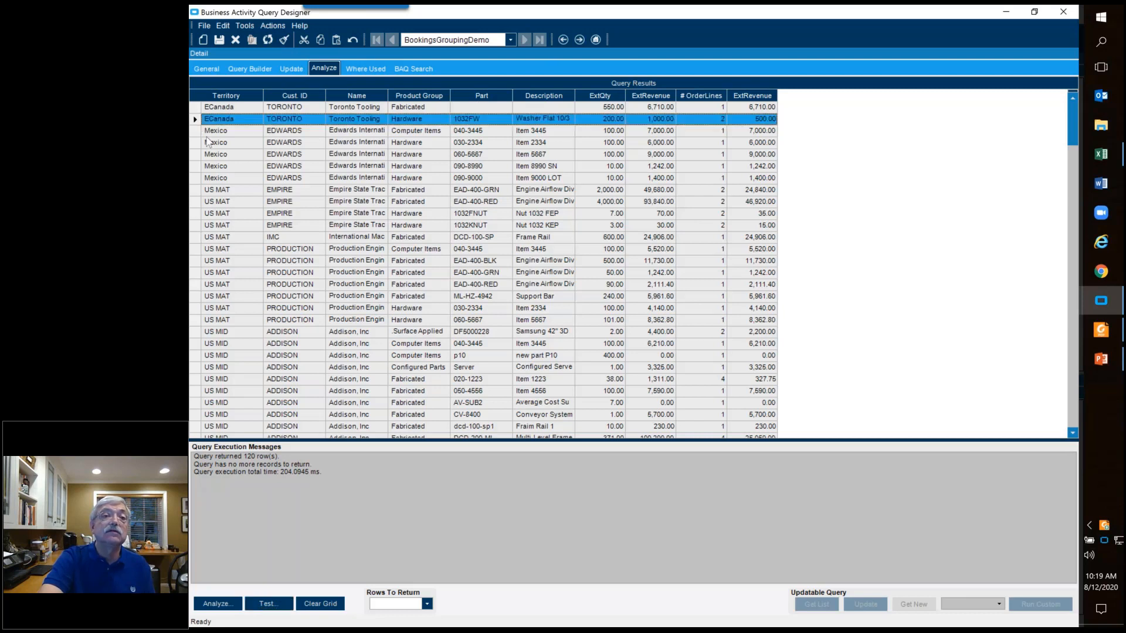
pyautogui.click(203, 131)
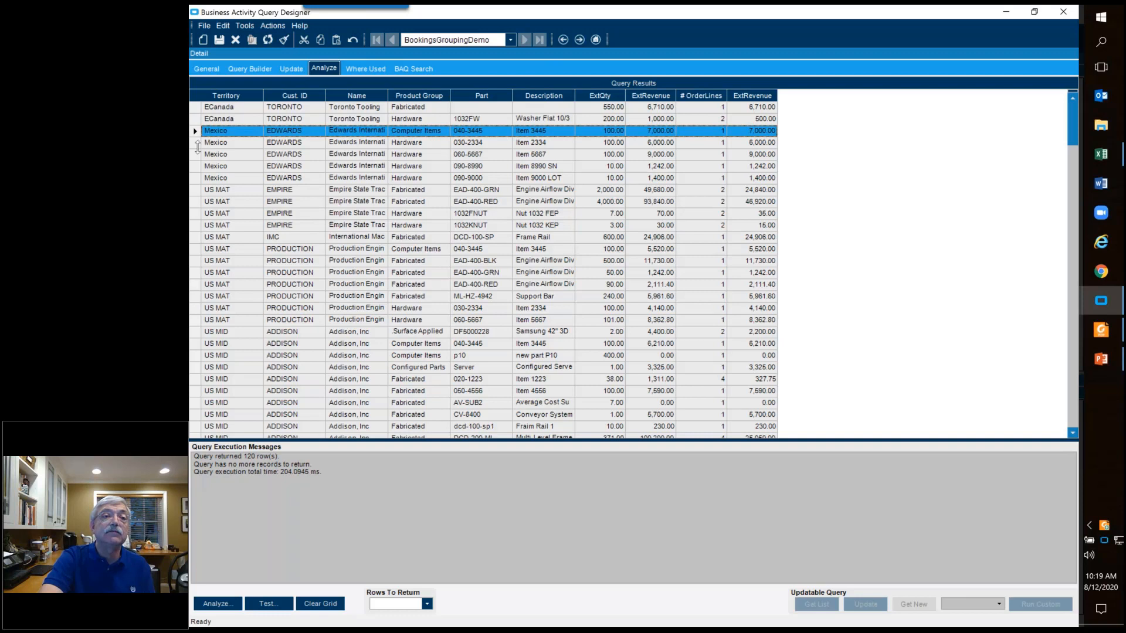
pyautogui.click(202, 167)
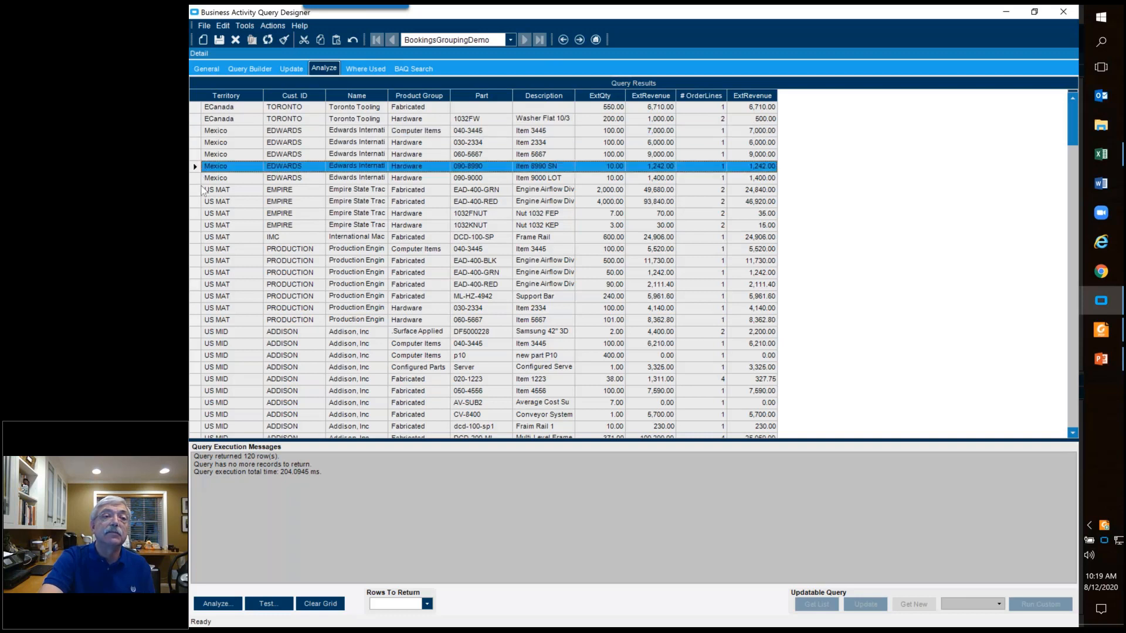
pyautogui.click(205, 178)
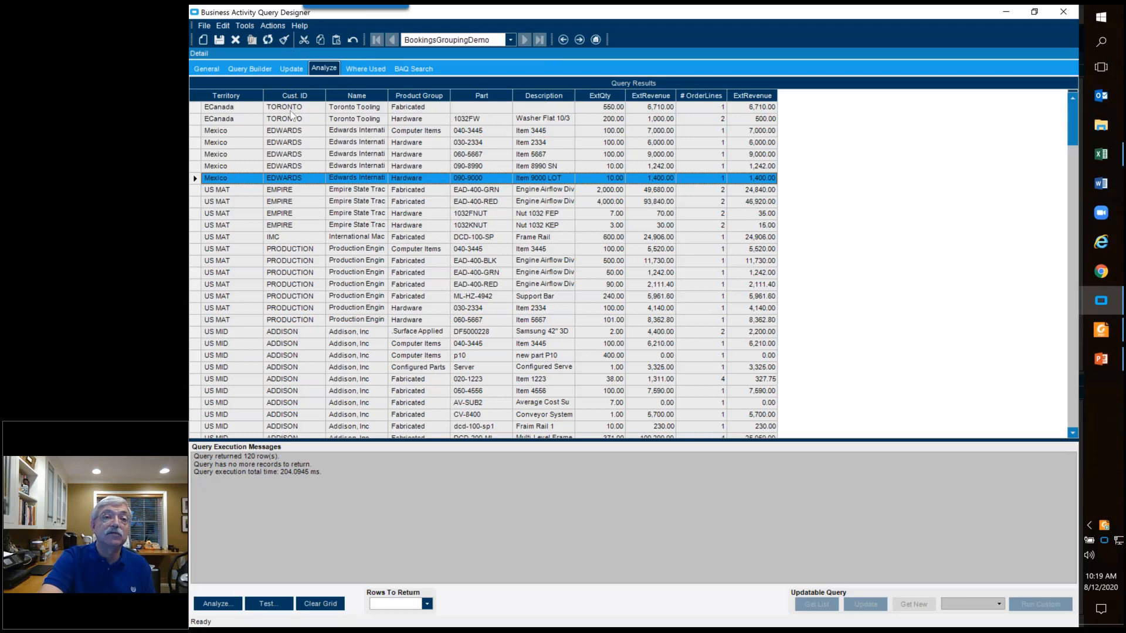
# Turn off Group By for the territory, customer ID, customer name, product group, part number and part description display columns
pyautogui.click(247, 69)
pyautogui.click(1009, 173)
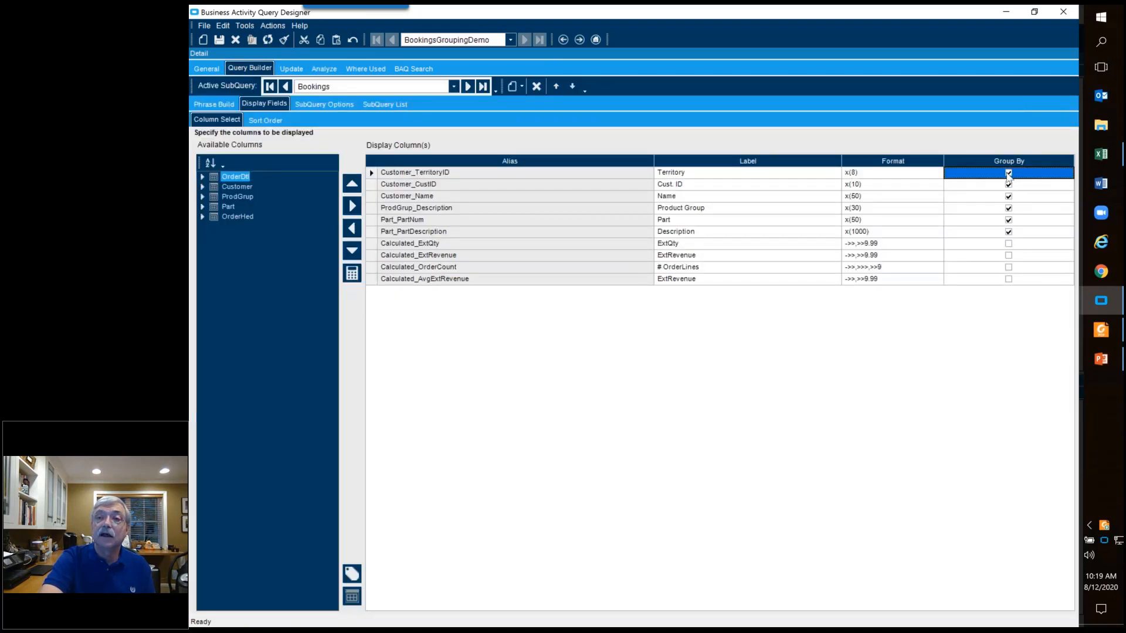
pyautogui.click(1009, 185)
pyautogui.click(1008, 198)
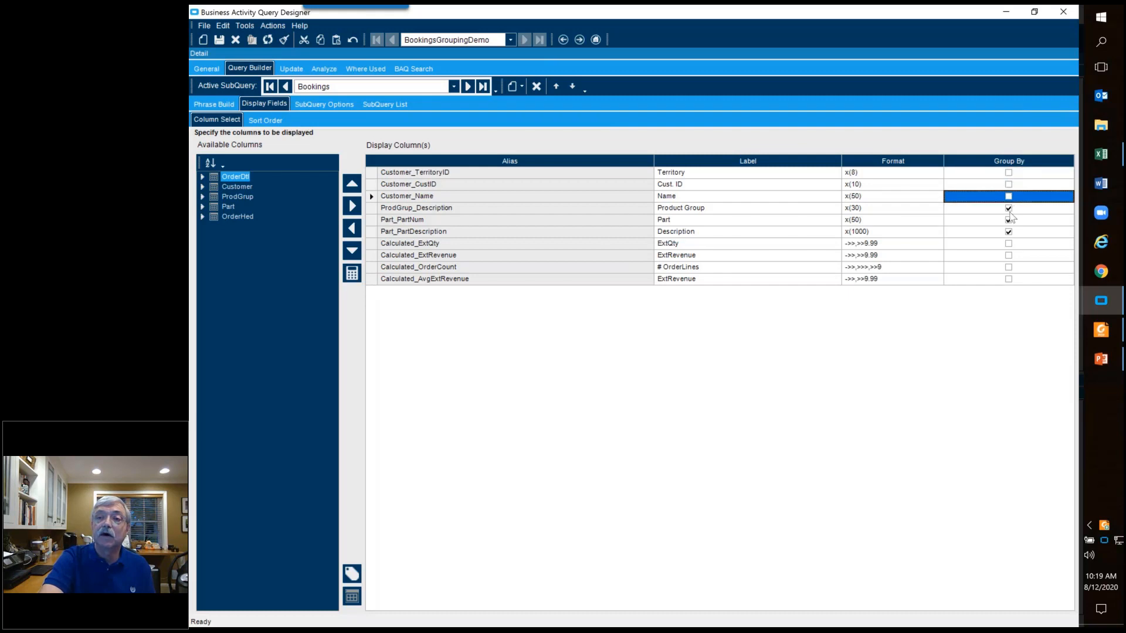
pyautogui.click(1009, 209)
pyautogui.click(1008, 221)
pyautogui.click(1008, 233)
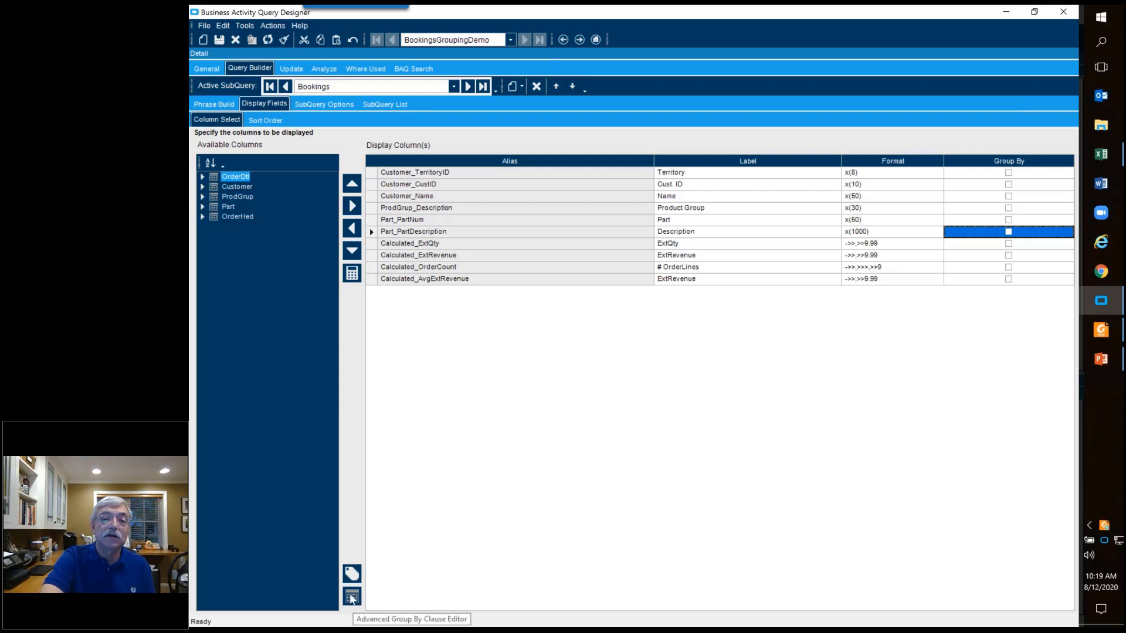
# Open the Advanced Group By Clause editor, maximise it and try inserting the GROUPING SETS function without adding a Group By row
pyautogui.click(352, 597)
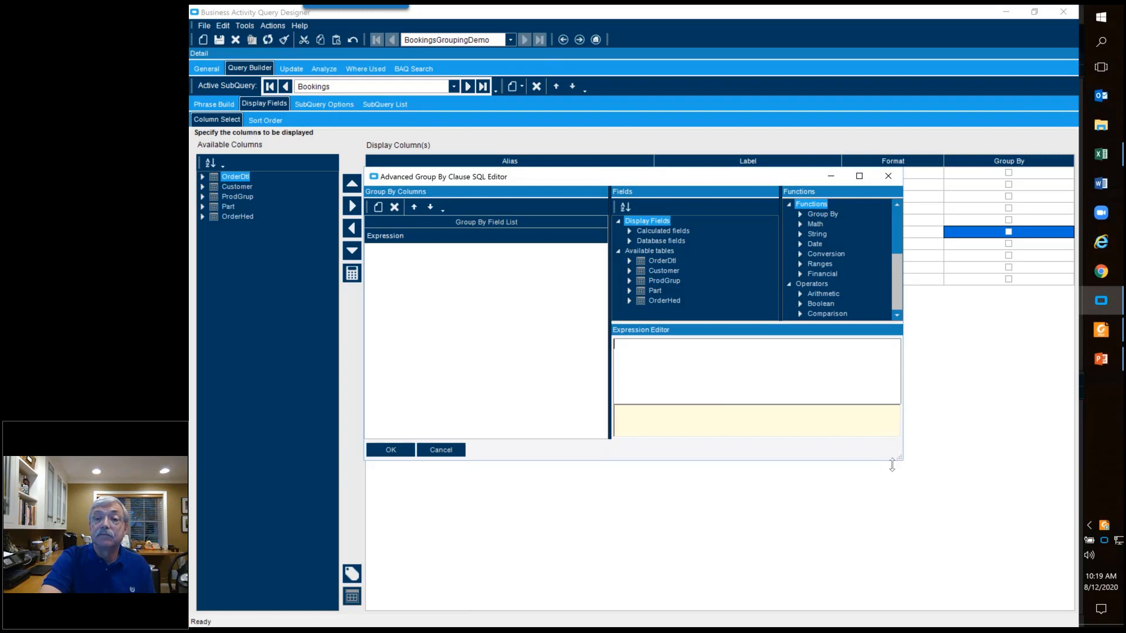
pyautogui.moveTo(898, 461); pyautogui.dragTo(899, 463)
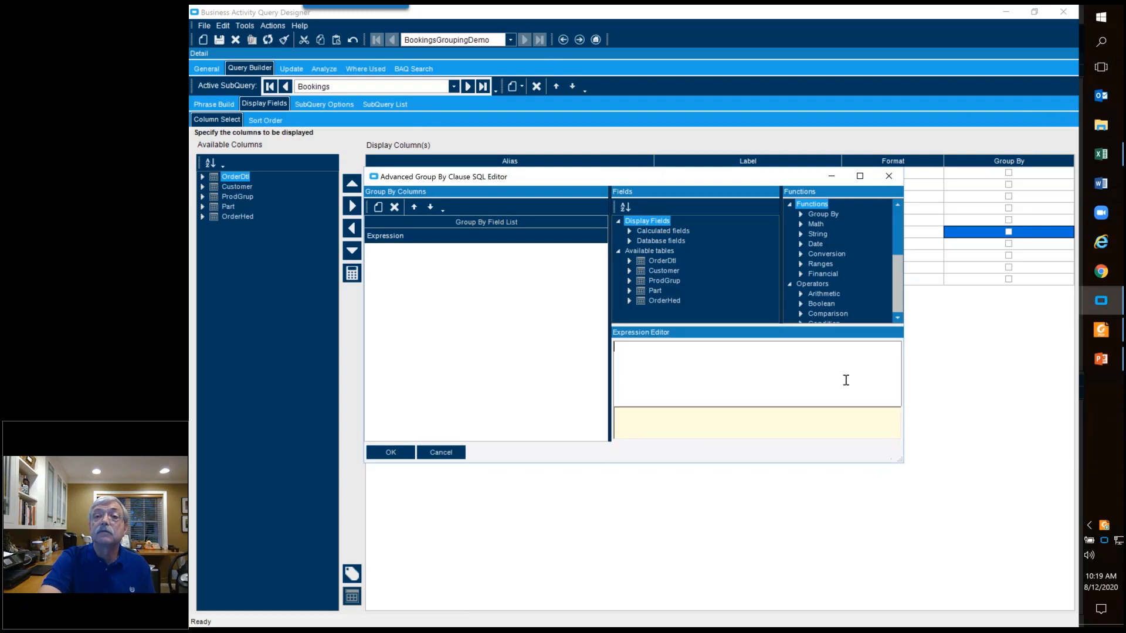
pyautogui.click(860, 177)
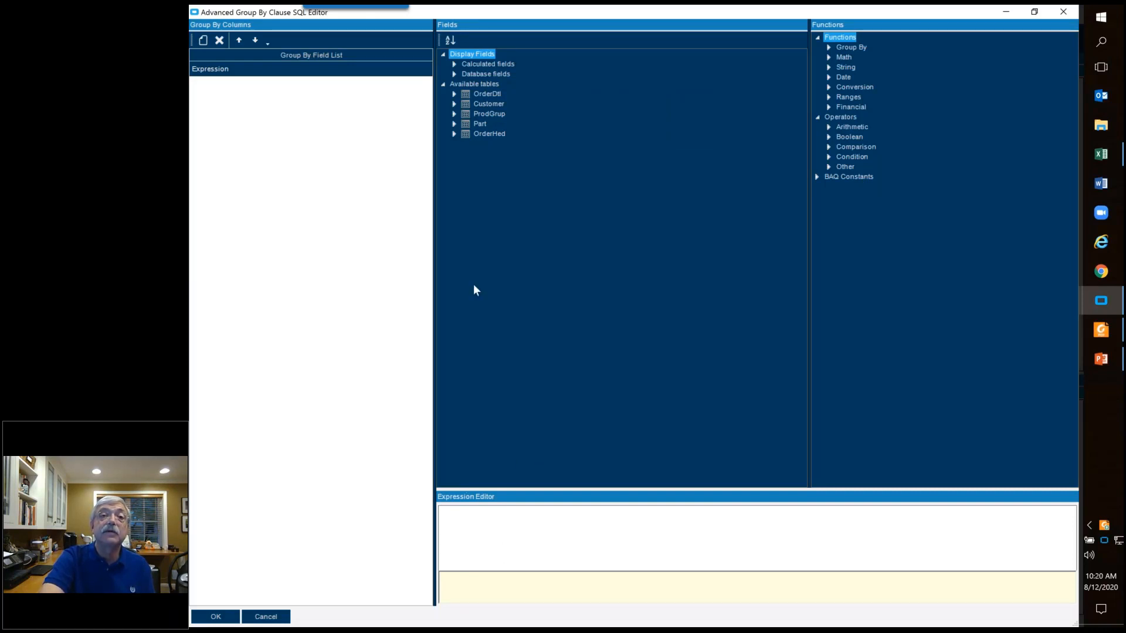
pyautogui.click(829, 48)
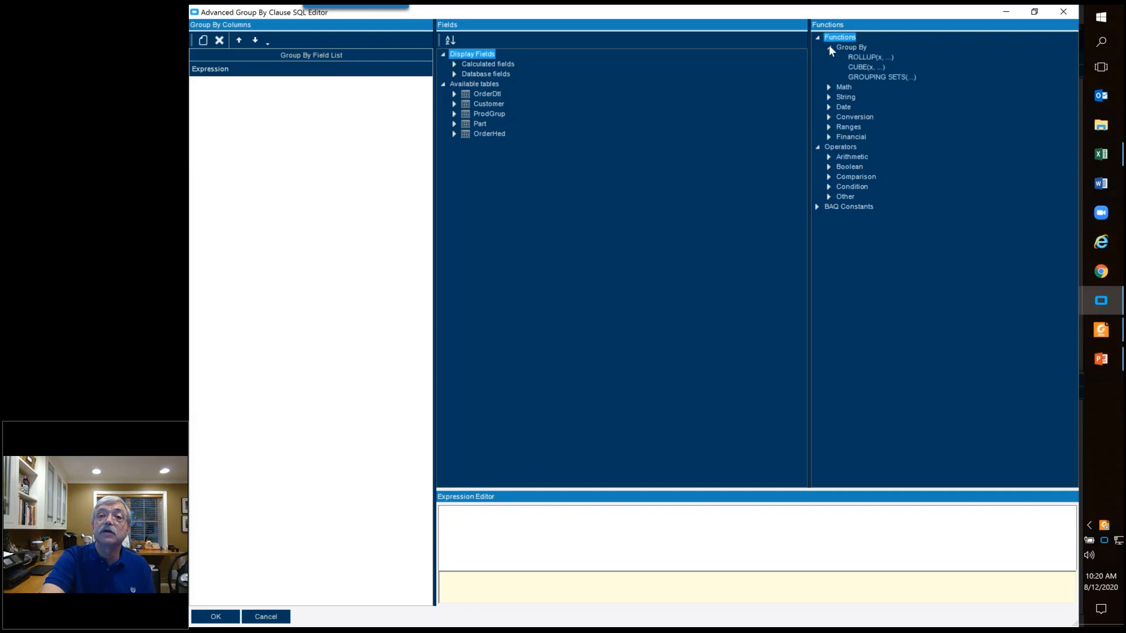
pyautogui.doubleClick(862, 76)
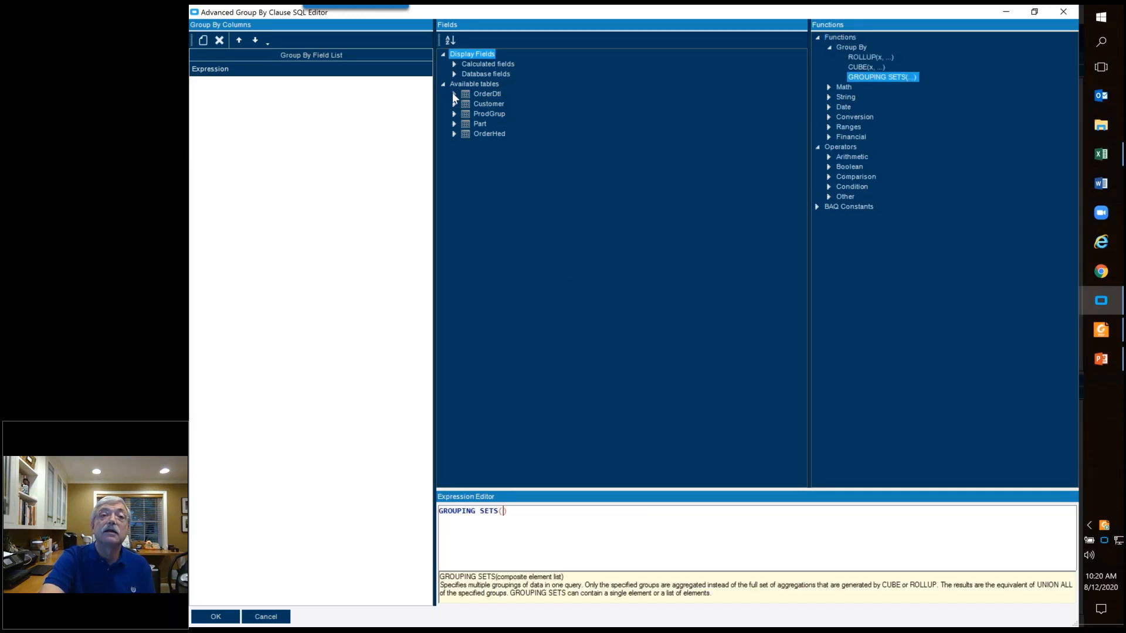
# Try to fill GROUPING SETS with the six database display fields from Customer.TerritoryID to Part.PartDescription, separated by commas, and accept the clause
pyautogui.click(454, 75)
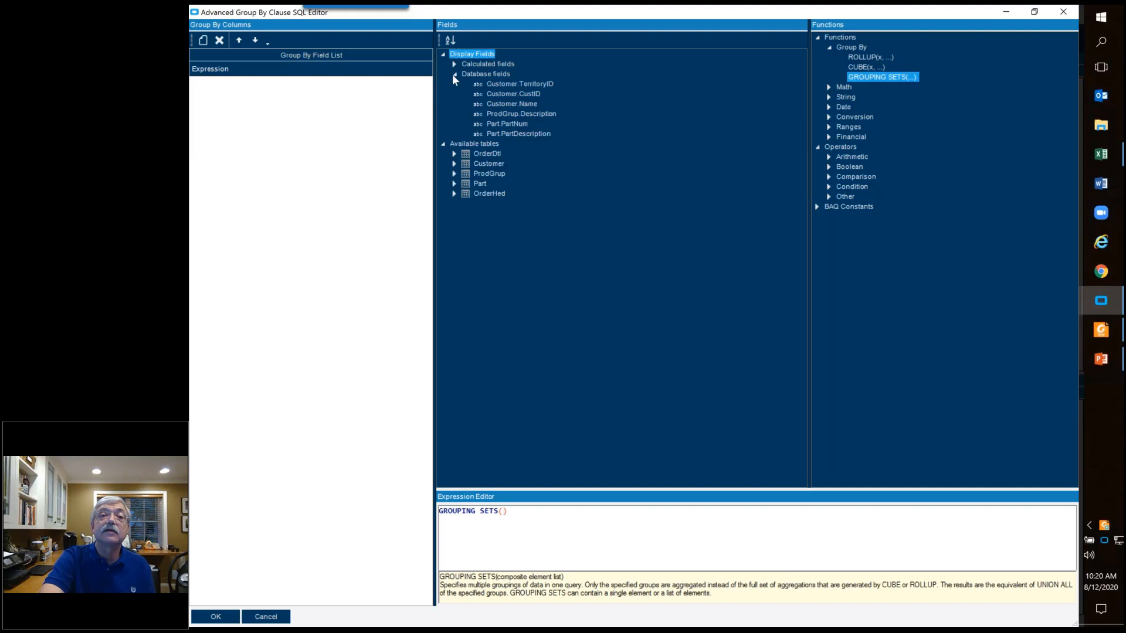
pyautogui.doubleClick(525, 86)
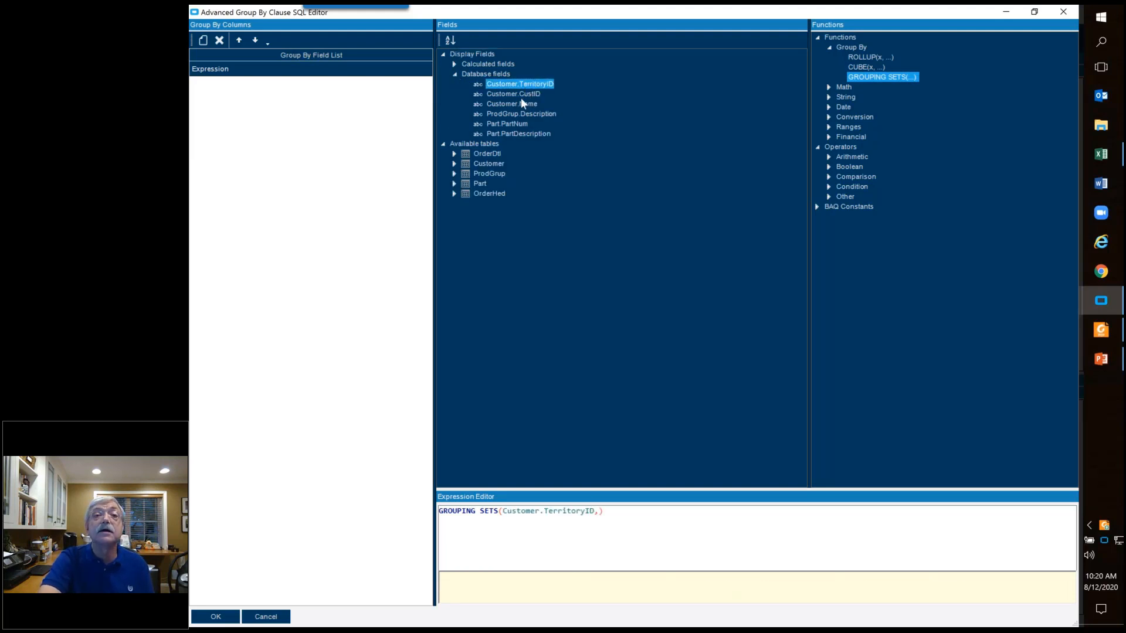
pyautogui.doubleClick(517, 93)
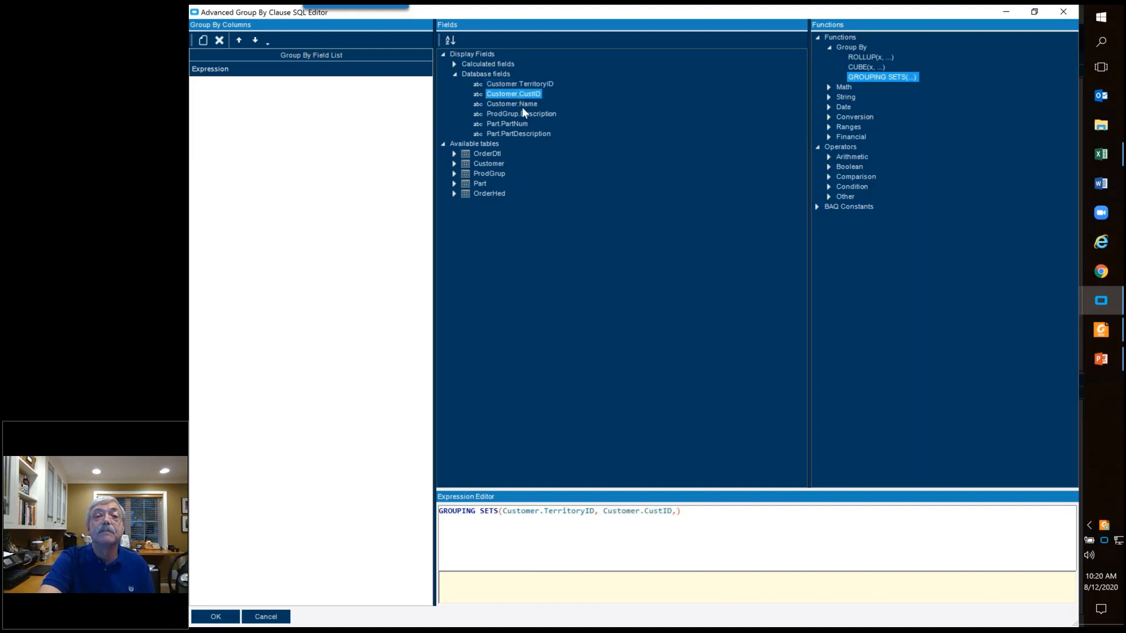
pyautogui.doubleClick(521, 104)
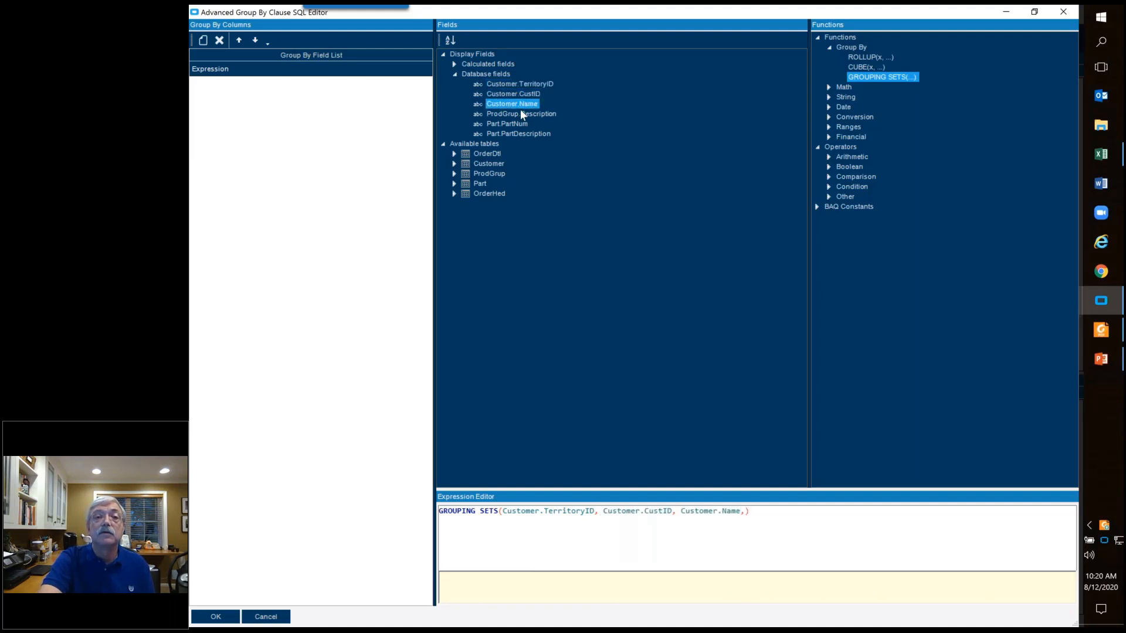
pyautogui.doubleClick(520, 114)
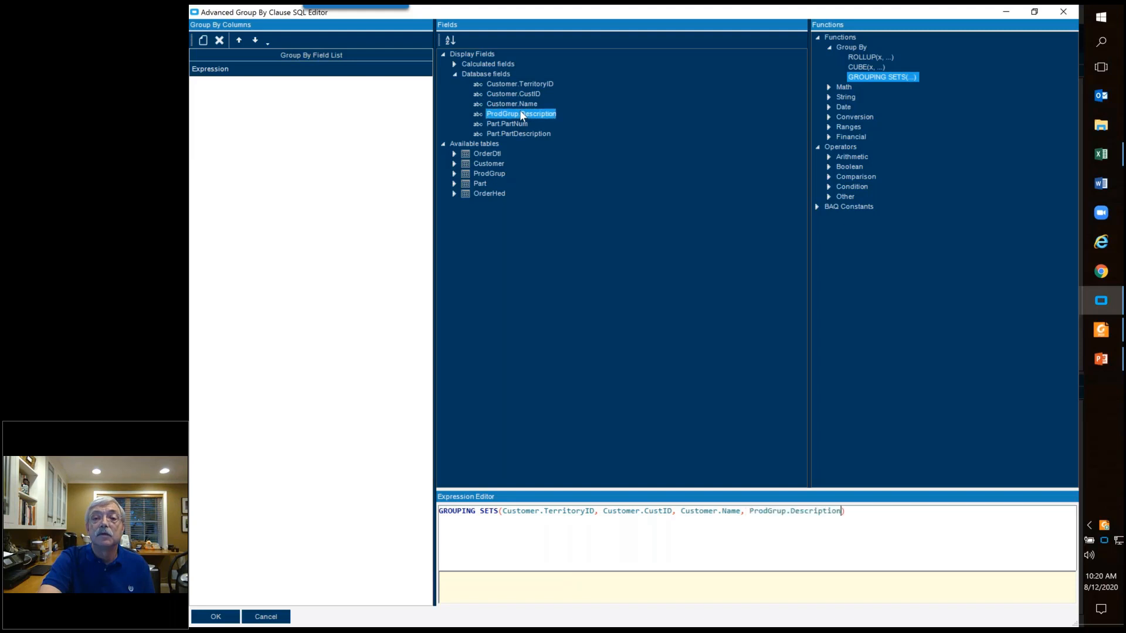
pyautogui.doubleClick(513, 123)
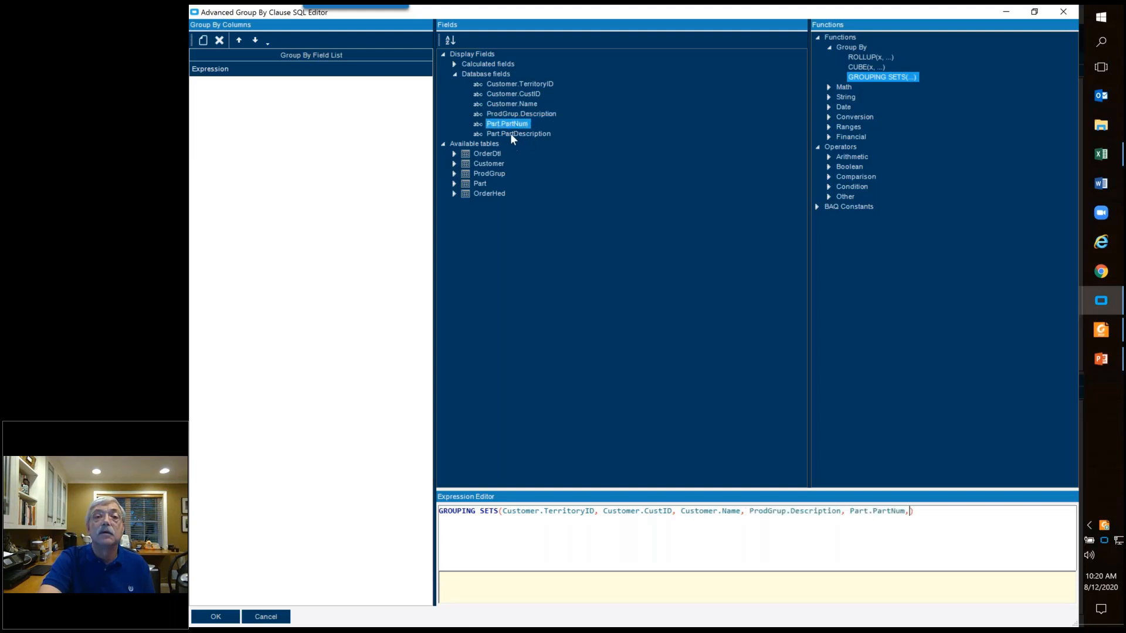
pyautogui.doubleClick(512, 133)
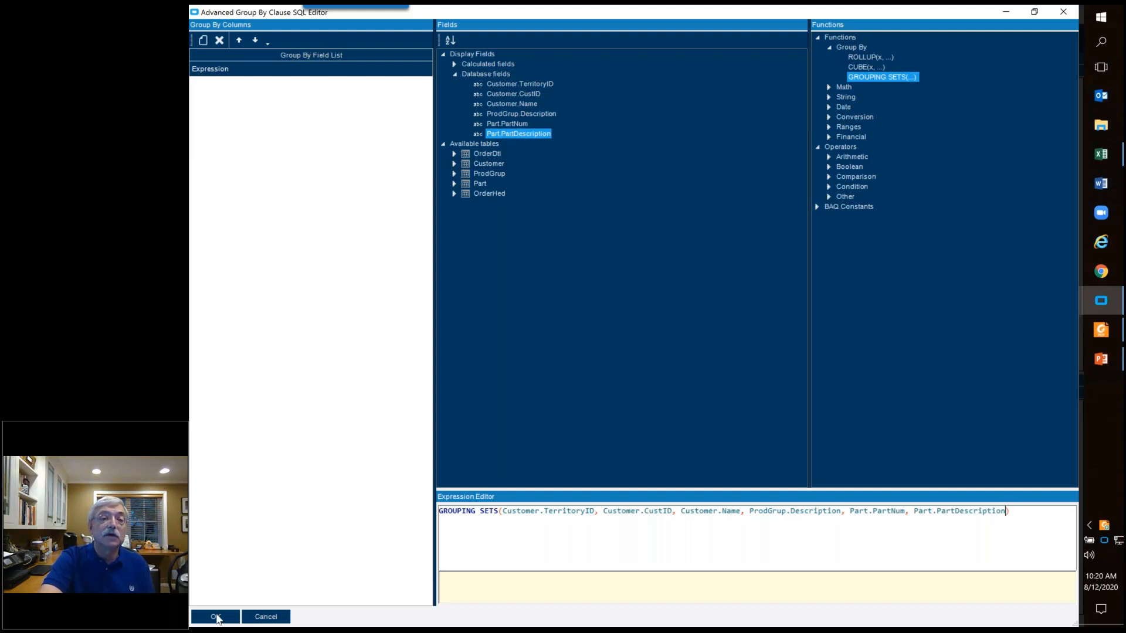
pyautogui.click(217, 617)
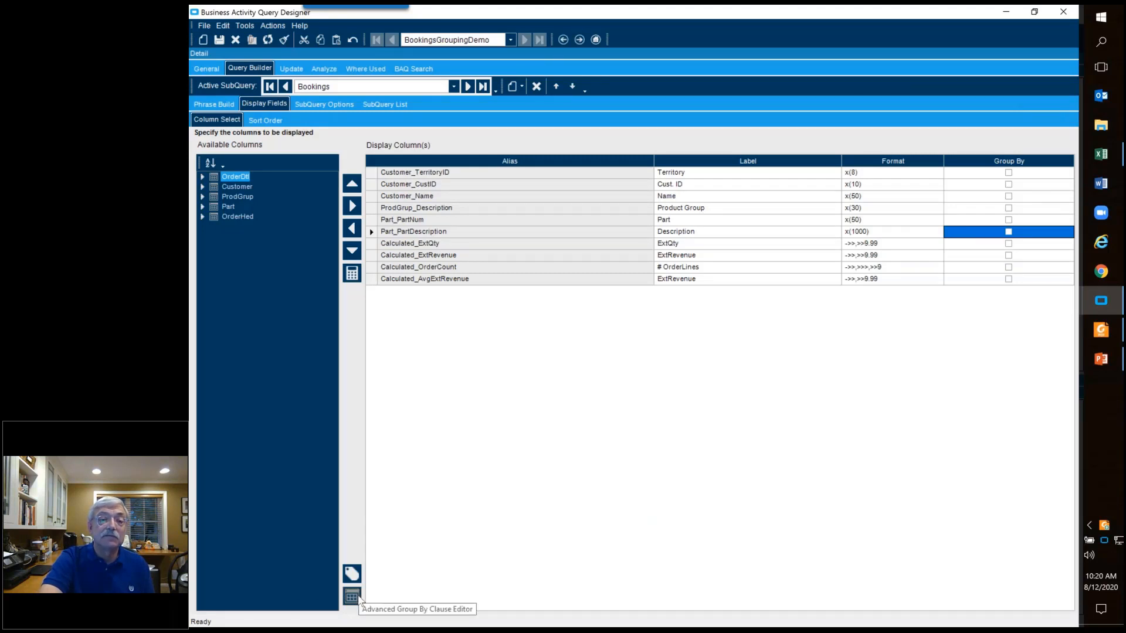
# Reopen the Advanced Group By Clause editor, add a new Group By expression row and insert the GROUPING SETS function
pyautogui.click(352, 597)
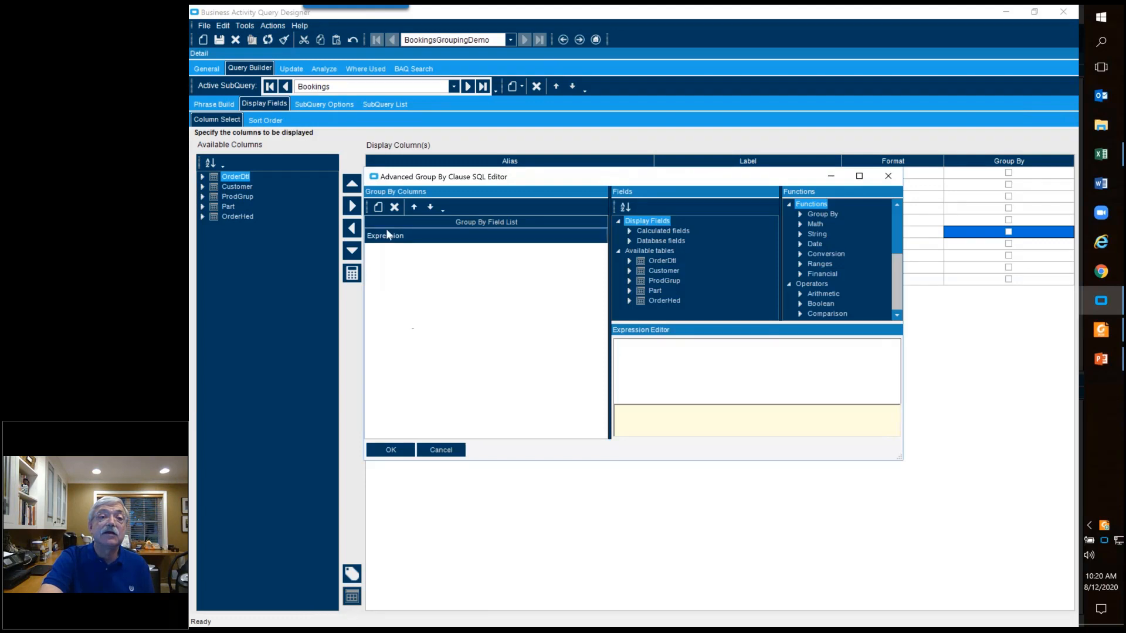
pyautogui.click(378, 208)
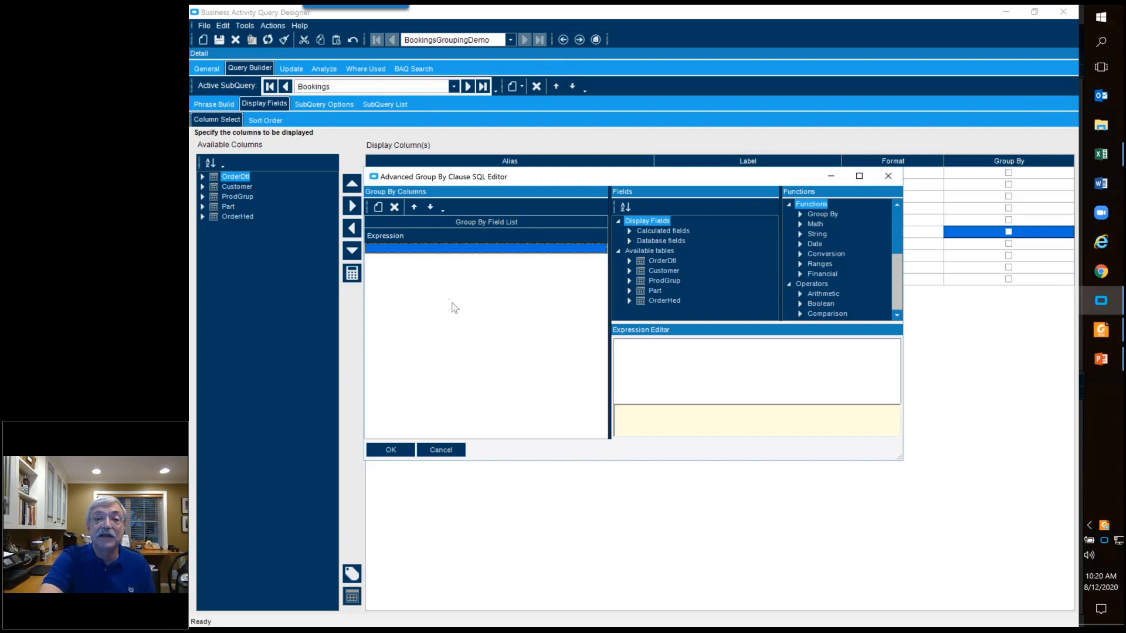
pyautogui.click(634, 360)
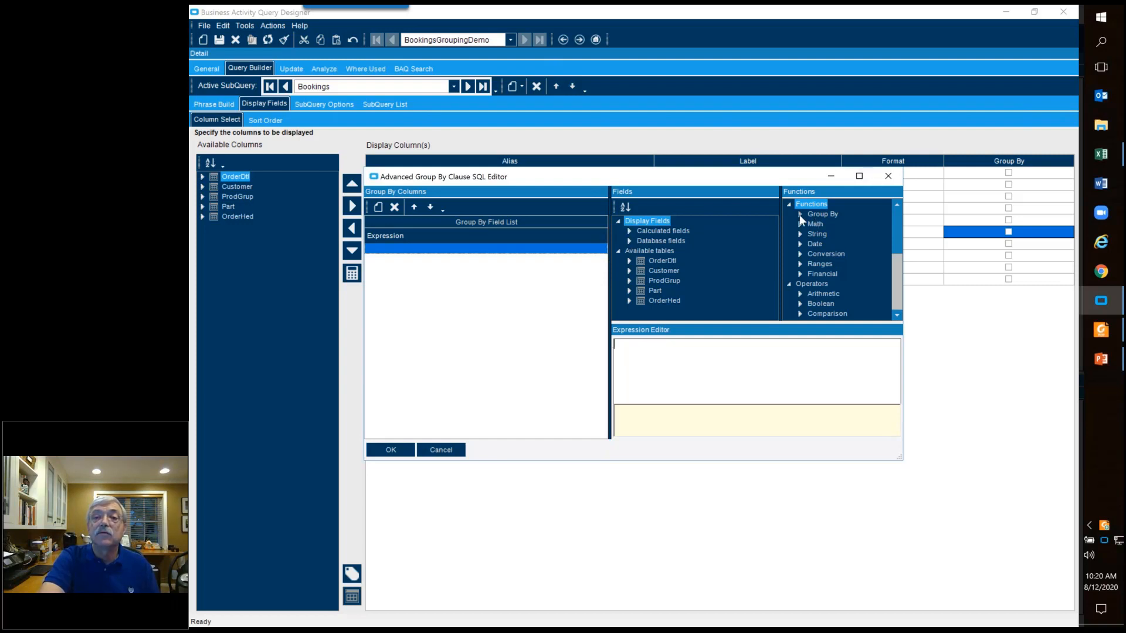
pyautogui.click(800, 215)
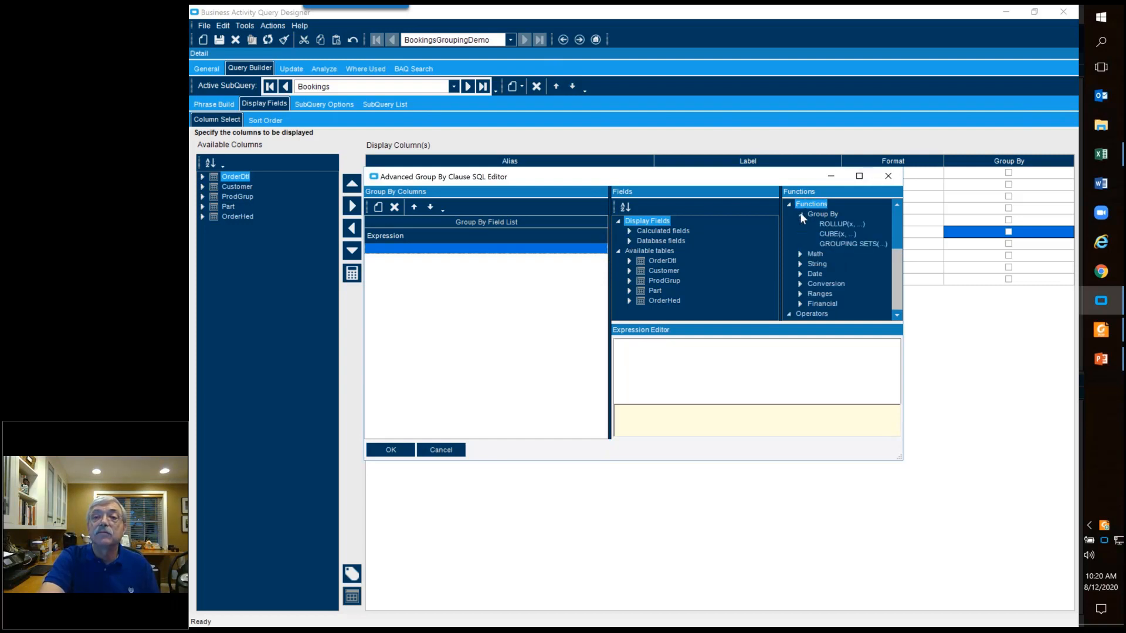
pyautogui.doubleClick(833, 243)
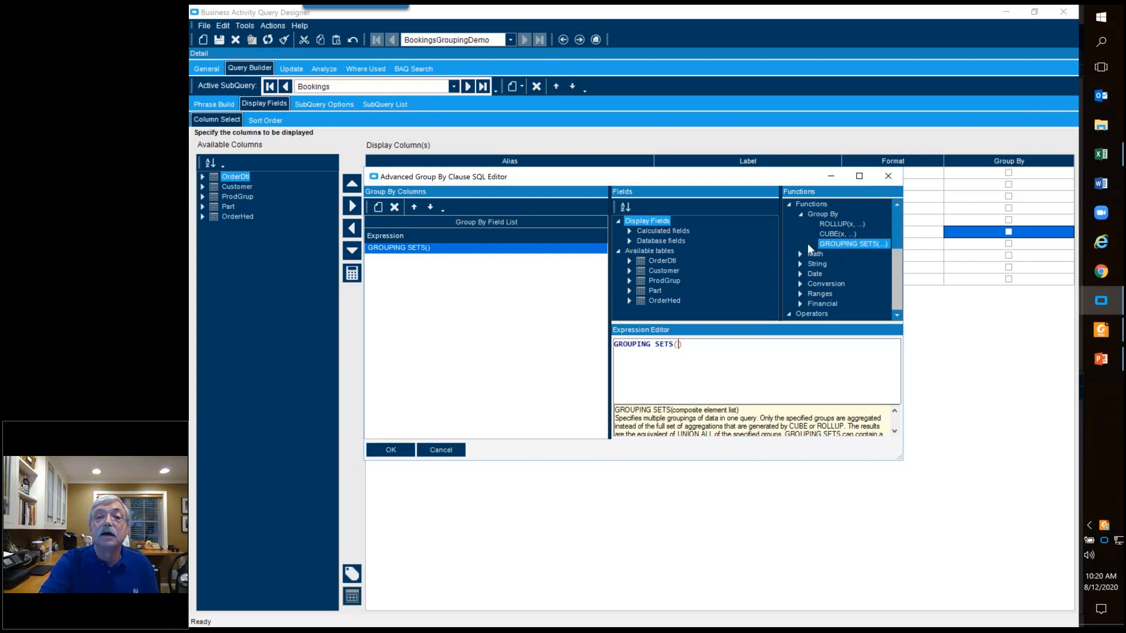
# Add Customer.TerritoryID and the parenthesised pair (Customer.CustID, Customer.Name) as comma-separated elements inside GROUPING SETS
pyautogui.click(630, 240)
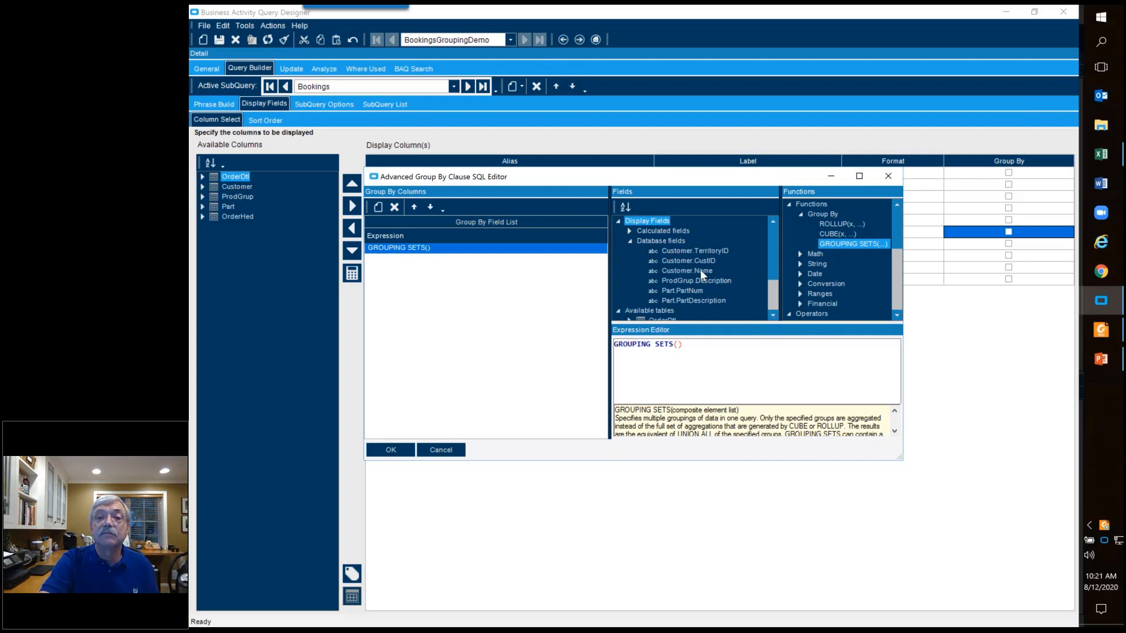
pyautogui.doubleClick(691, 250)
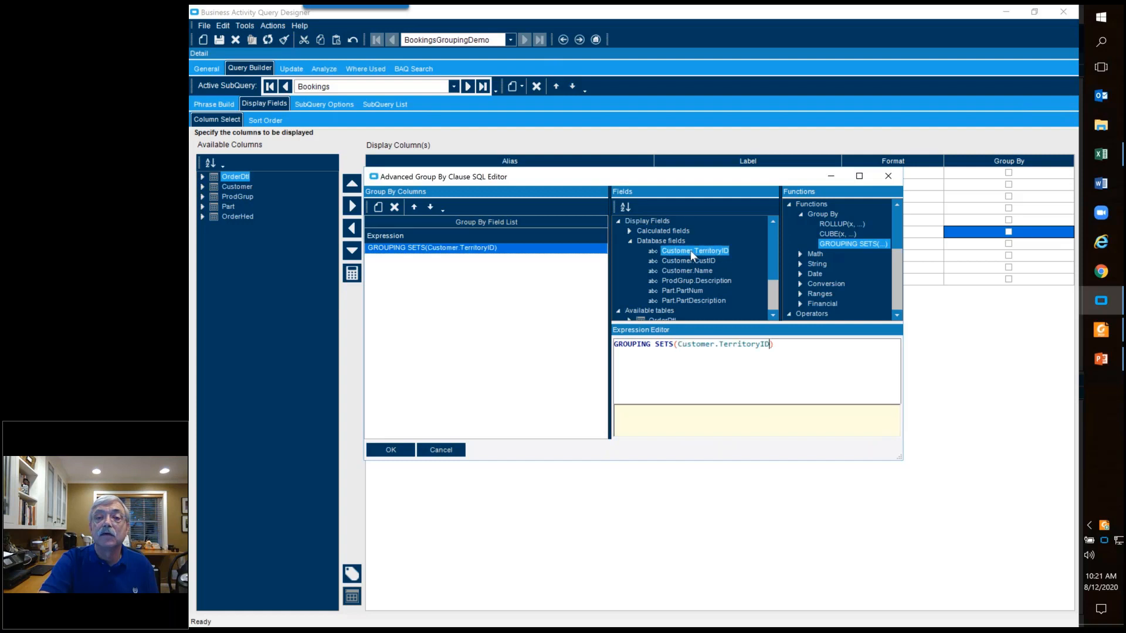
pyautogui.write(',')
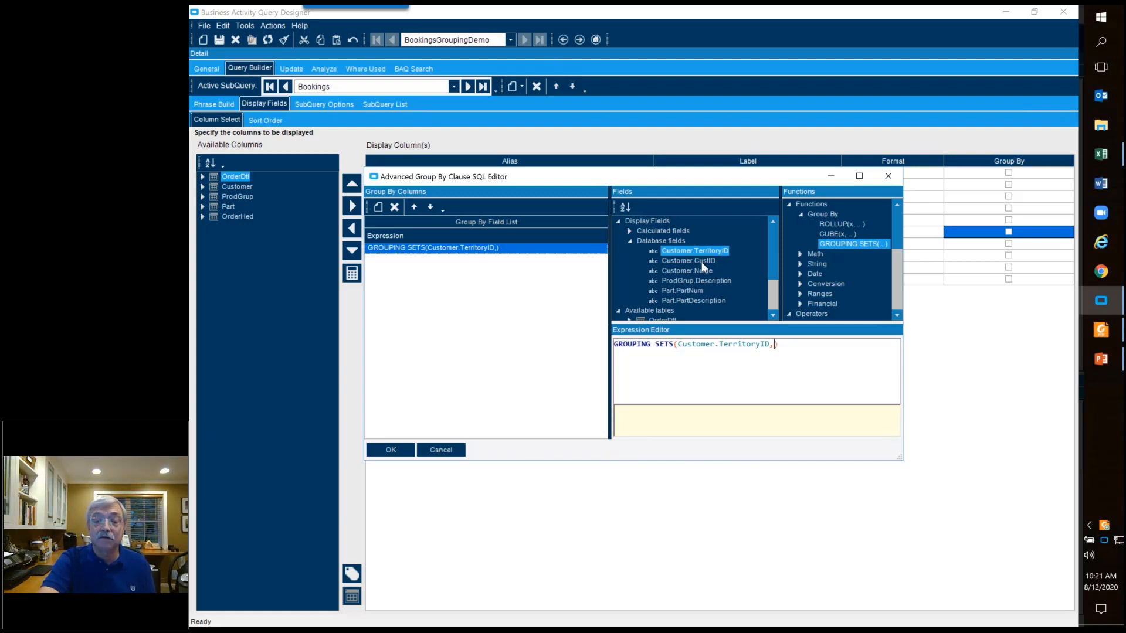
pyautogui.write('(')
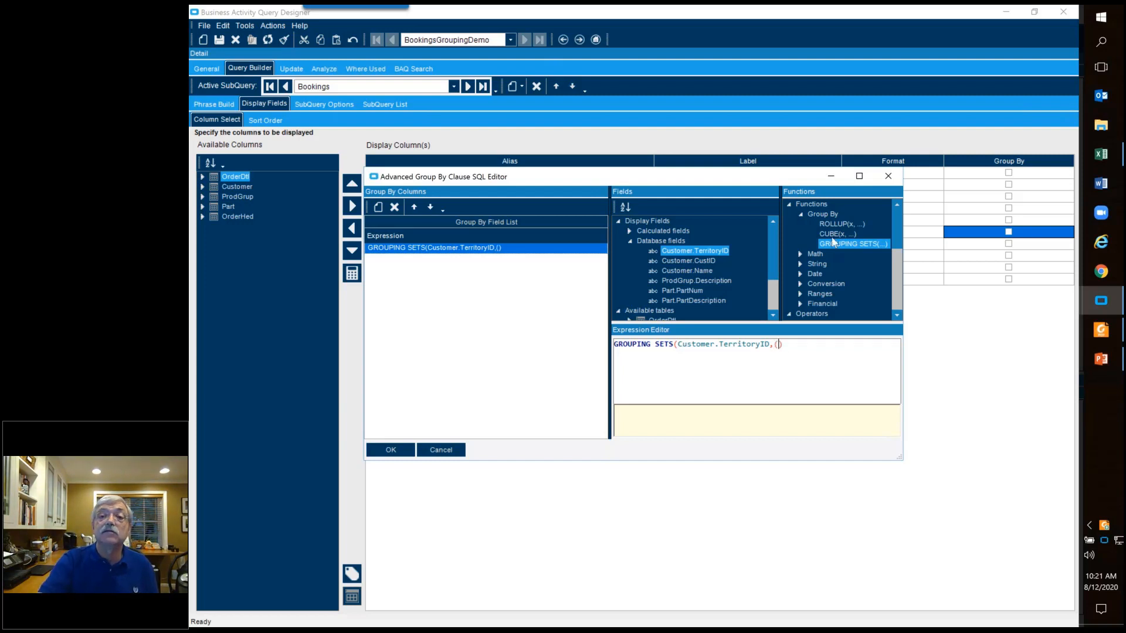
pyautogui.doubleClick(691, 262)
pyautogui.write(',')
pyautogui.click(693, 270)
pyautogui.doubleClick(693, 271)
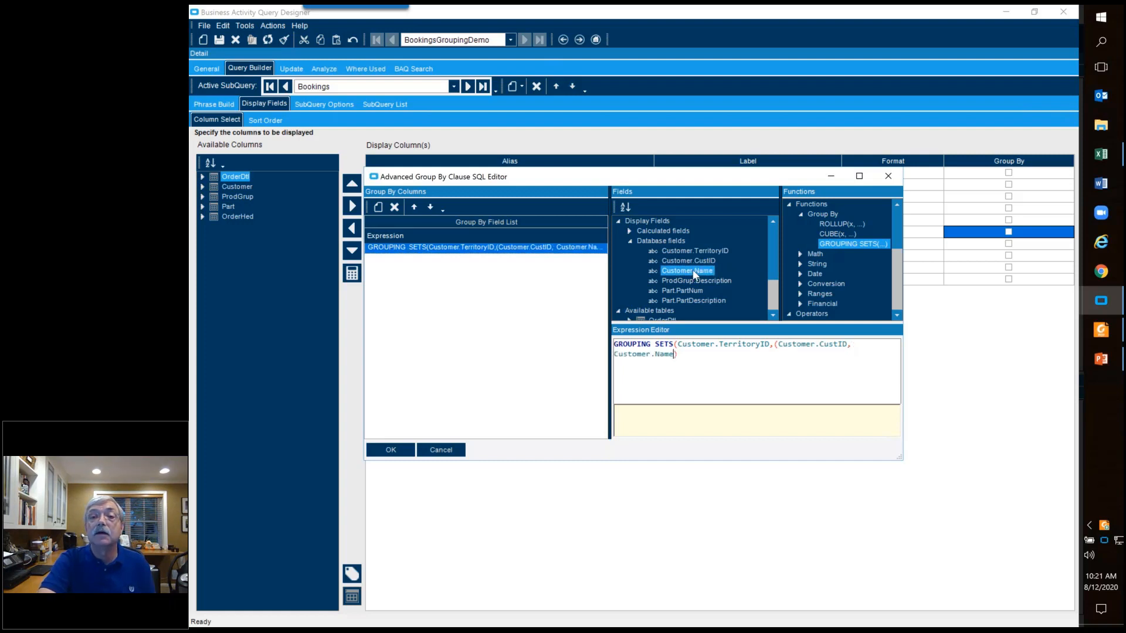
pyautogui.write(')')
pyautogui.press('Left')
pyautogui.write(',')
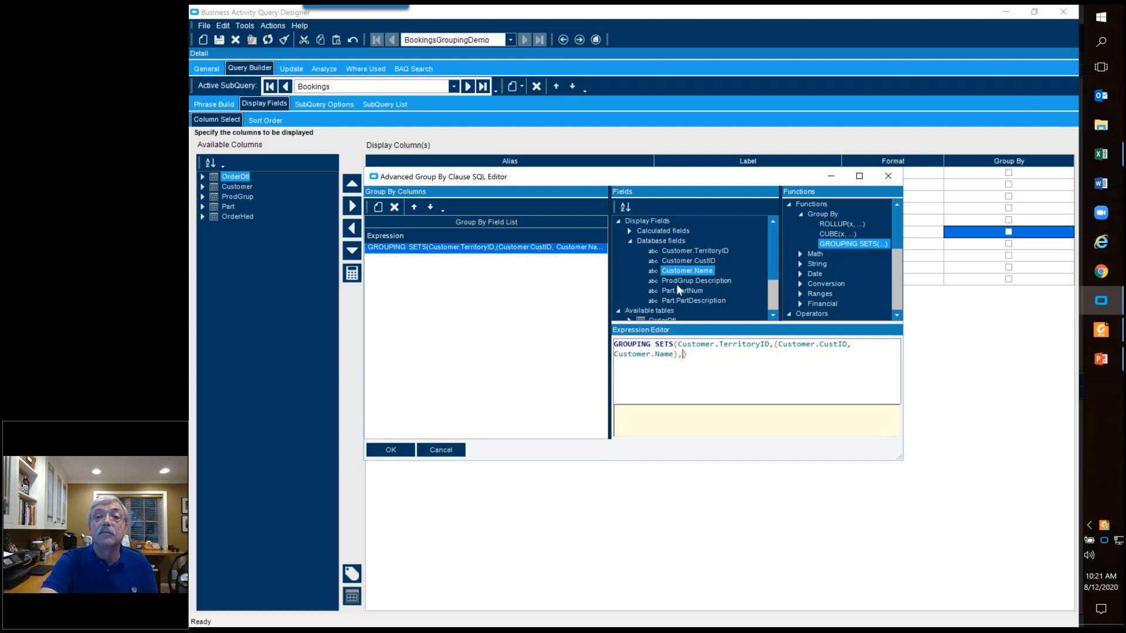
# Add ProdGrup.Description and the parenthesised pair (Part.PartNum, Part.PartDescription) to the end of the GROUPING SETS list
pyautogui.doubleClick(677, 282)
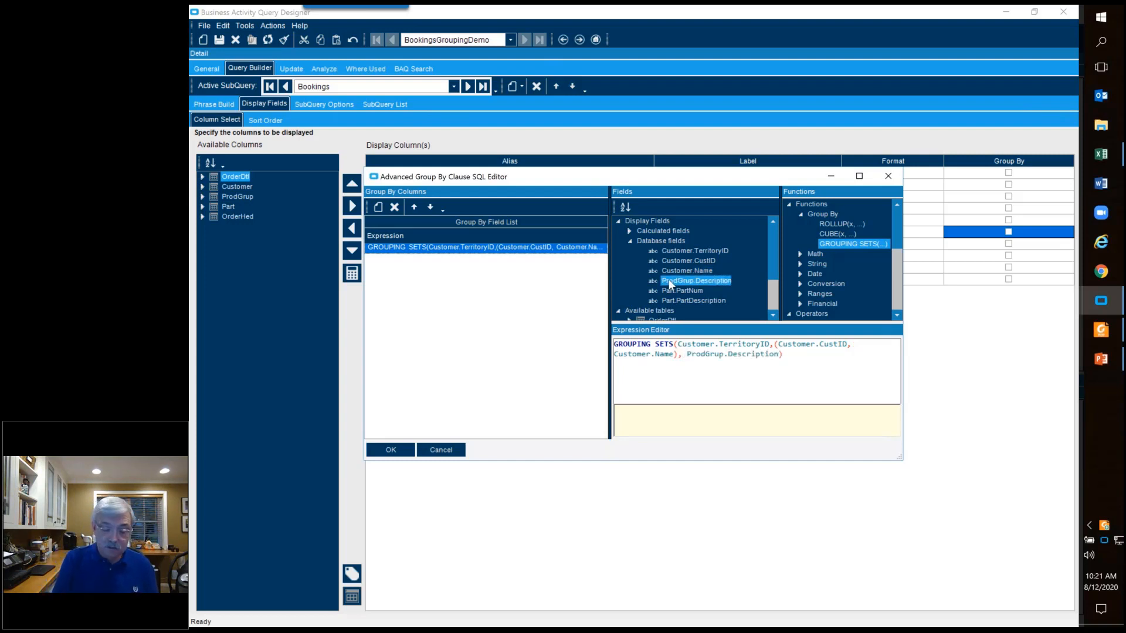
pyautogui.write(',(')
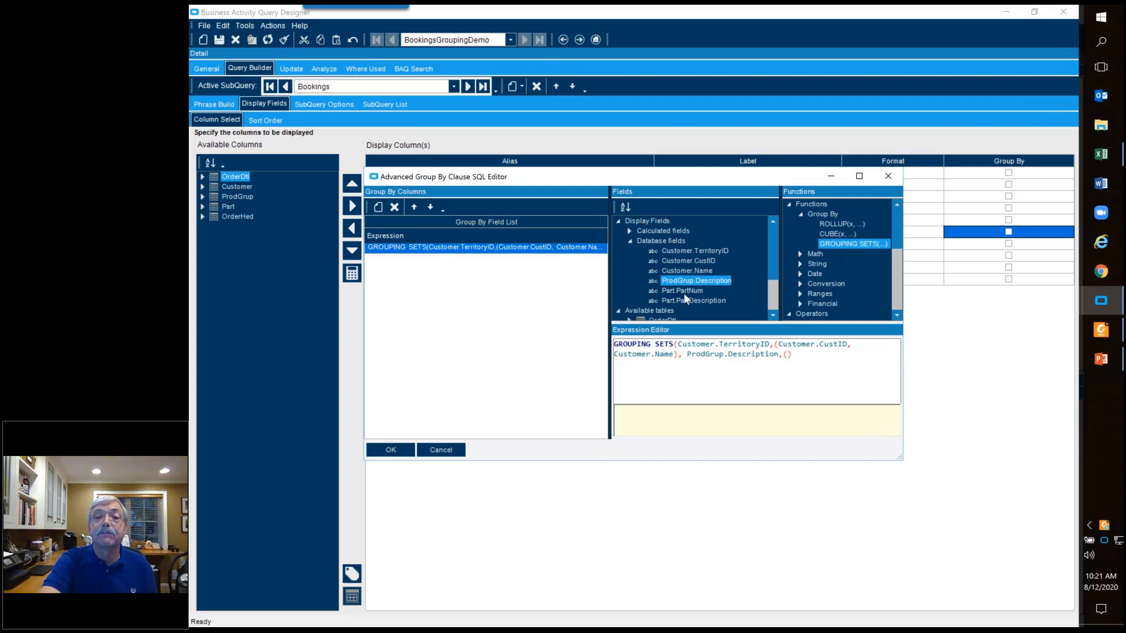
pyautogui.doubleClick(683, 291)
pyautogui.write(',')
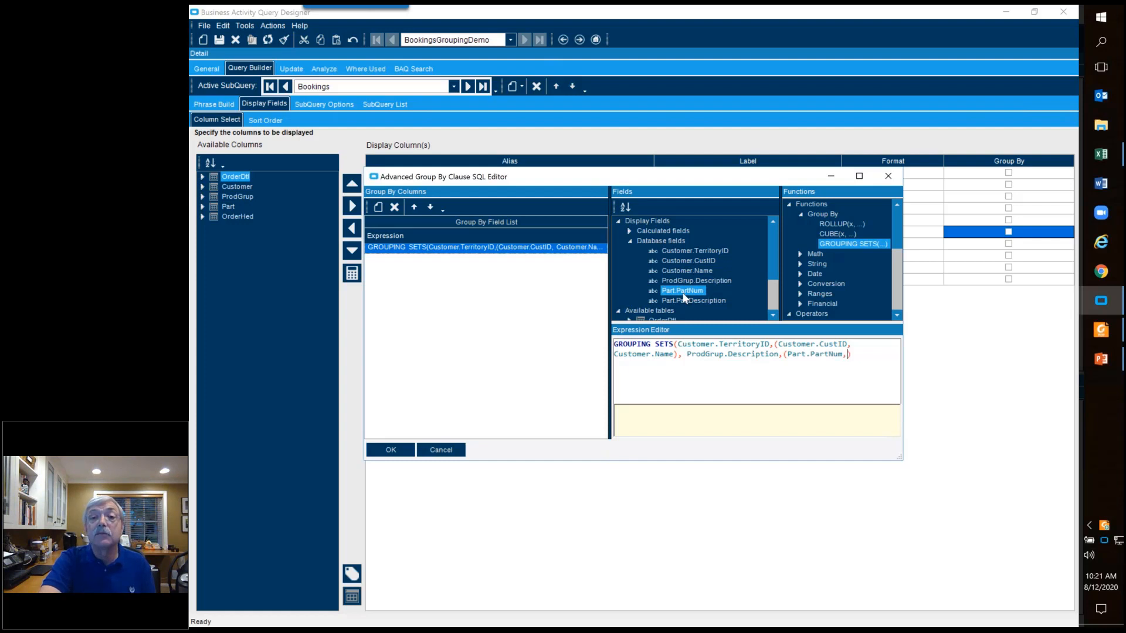
pyautogui.doubleClick(689, 301)
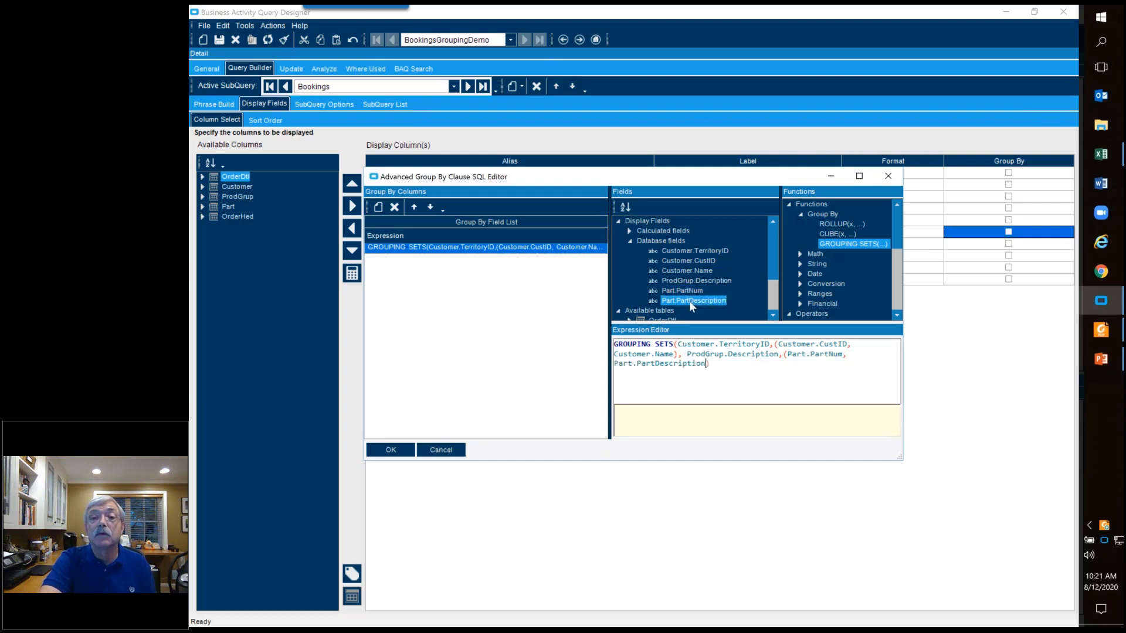
pyautogui.write(')')
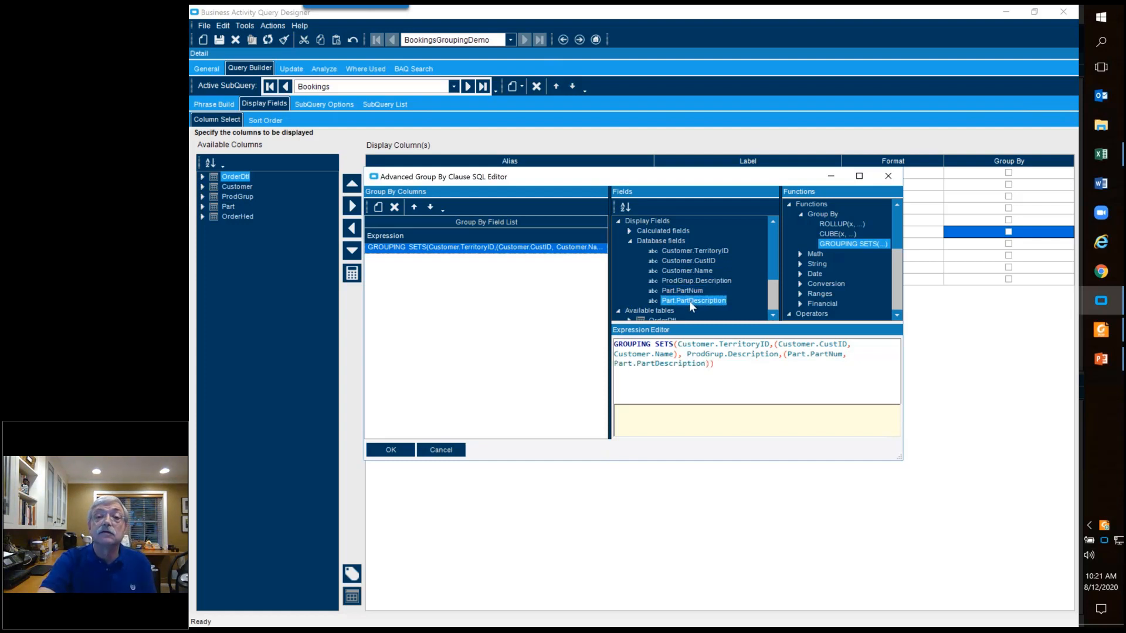
# Break the GROUPING SETS expression so each element sits on its own line, and add an empty line below it
pyautogui.click(675, 344)
pyautogui.press('Return')
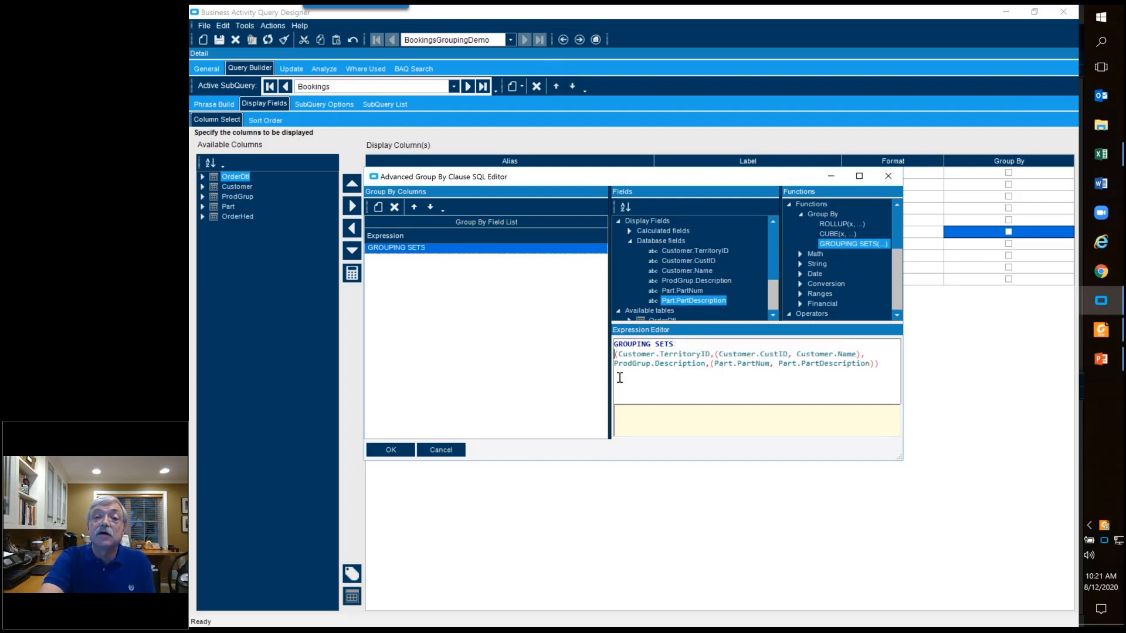
pyautogui.click(716, 355)
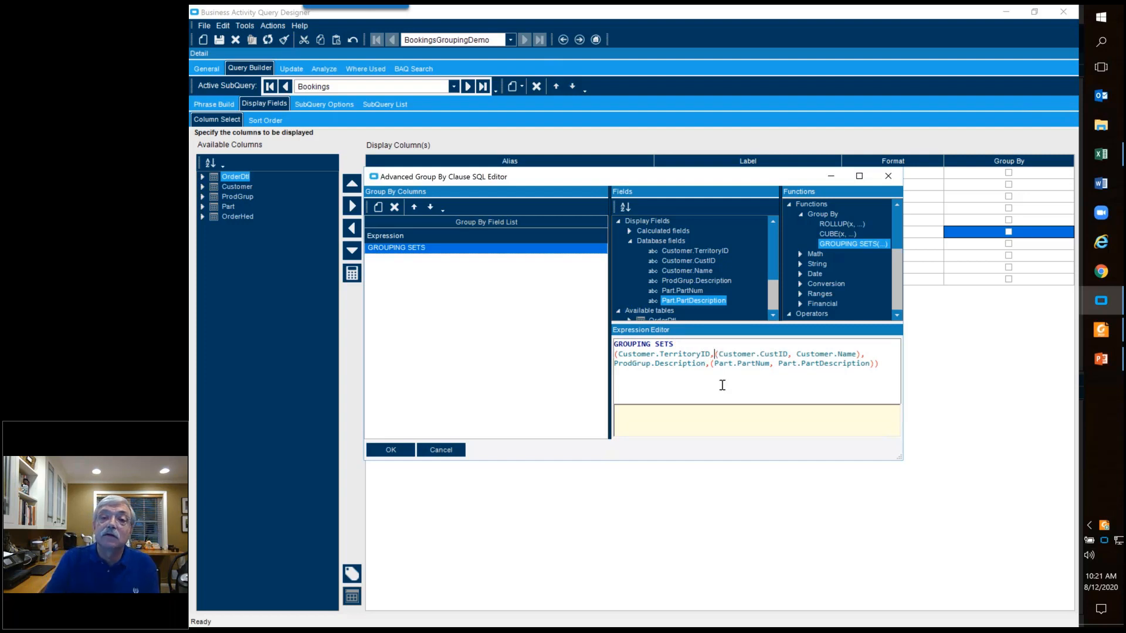
pyautogui.press('Return')
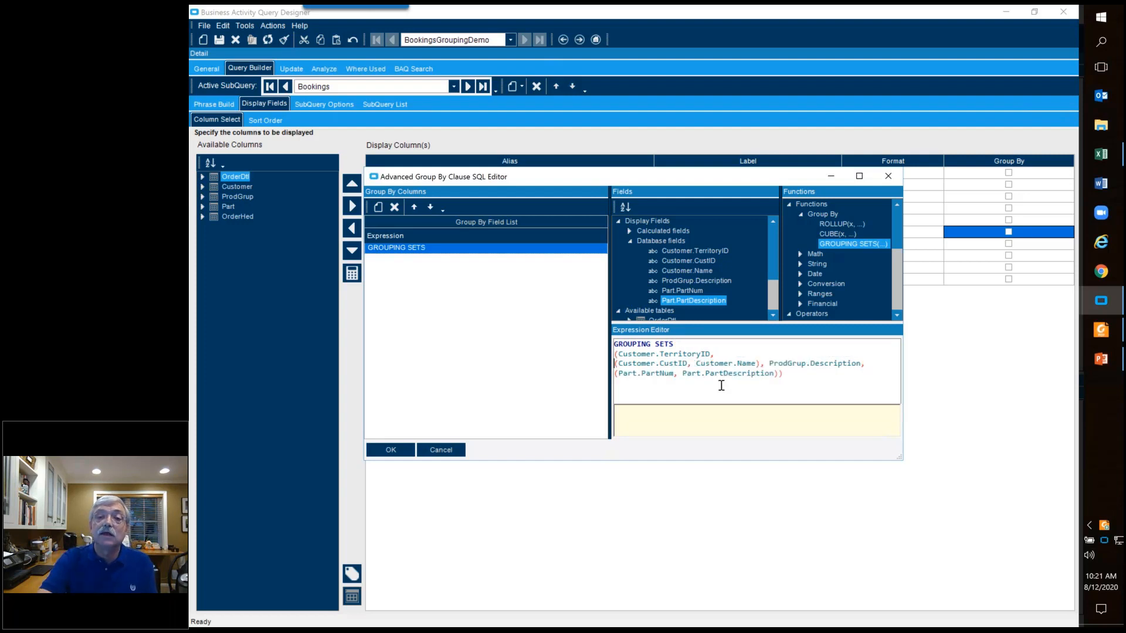
pyautogui.click(769, 364)
pyautogui.press('Return')
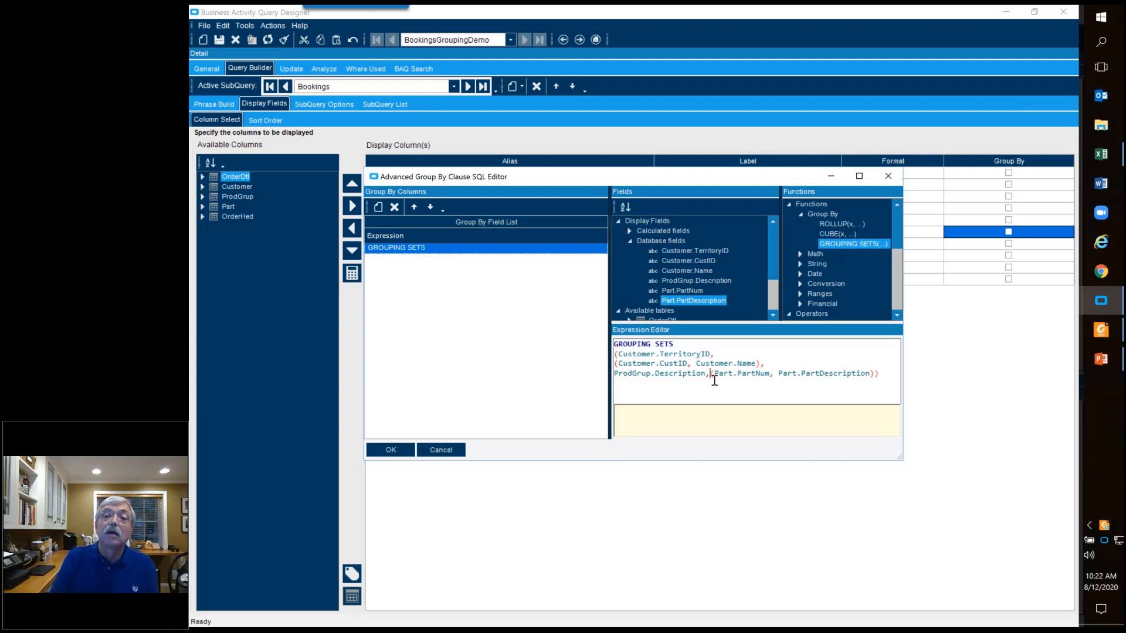
pyautogui.press('Return')
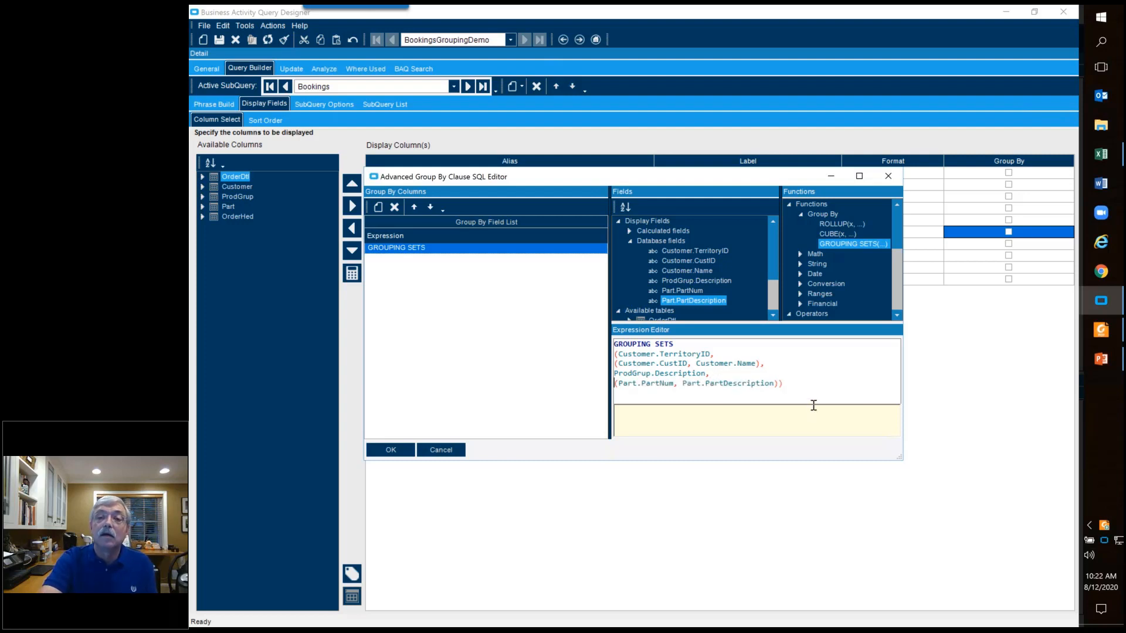
pyautogui.press('Return')
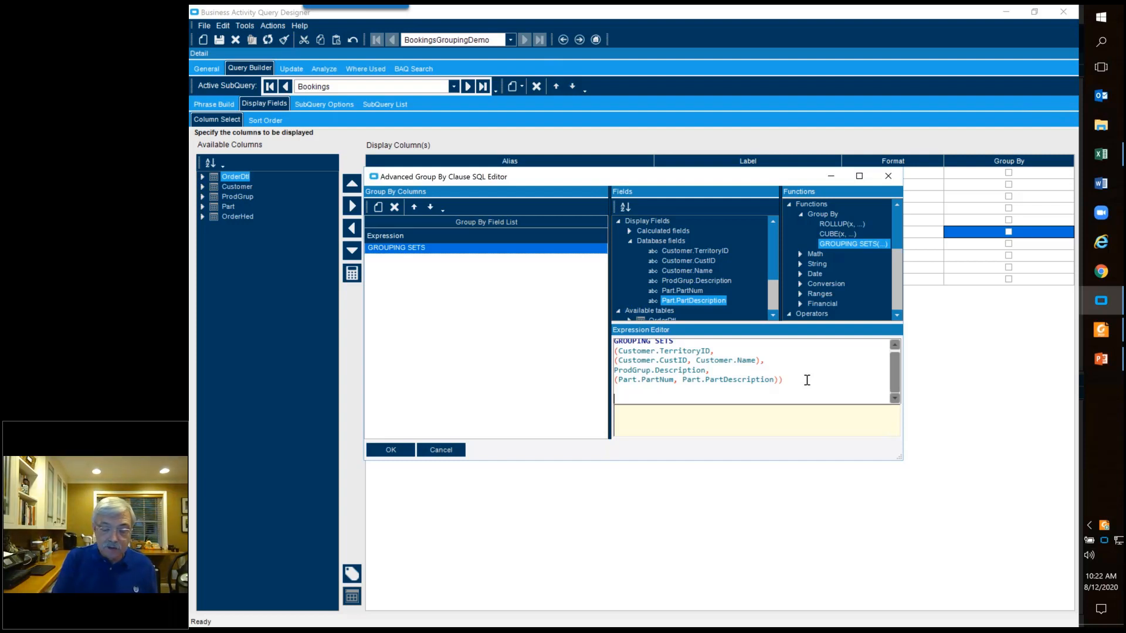
# Add the comment "/* Comment - this is how Marketing wants the data*/" below the GROUPING SETS expression and accept the Advanced Group By clause
pyautogui.write('/*')
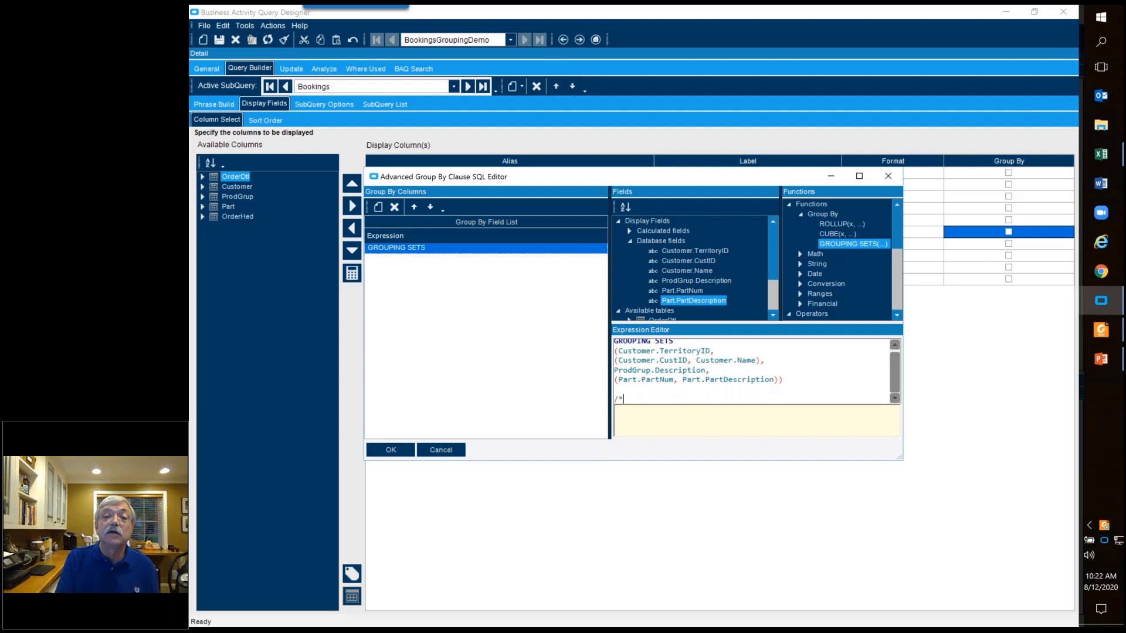
pyautogui.write(' Co')
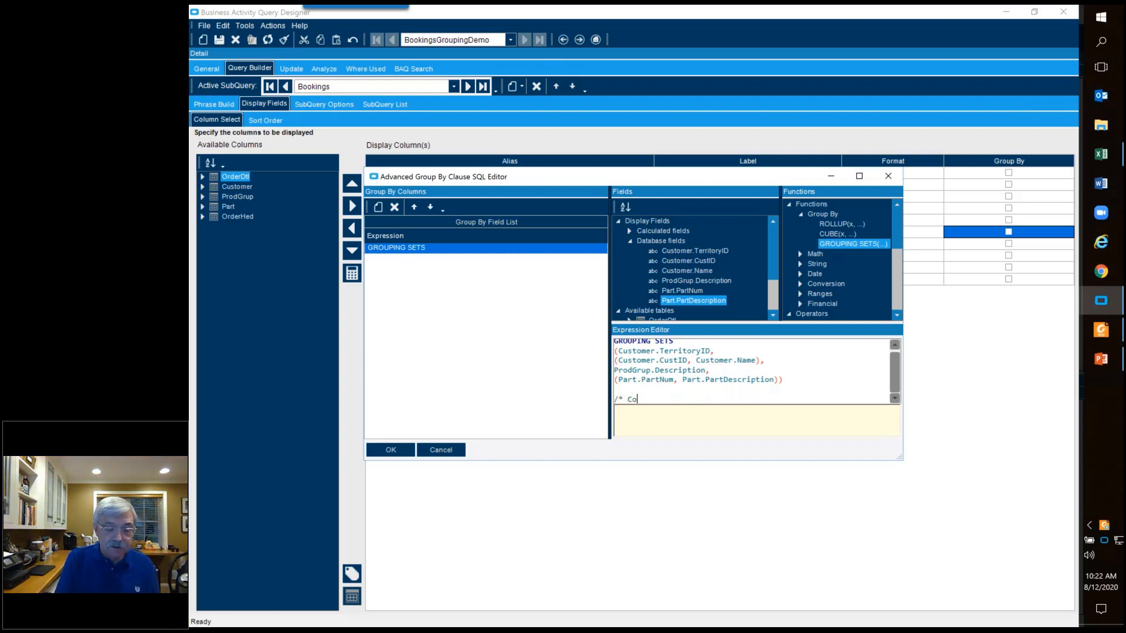
pyautogui.write('mment - this is how ')
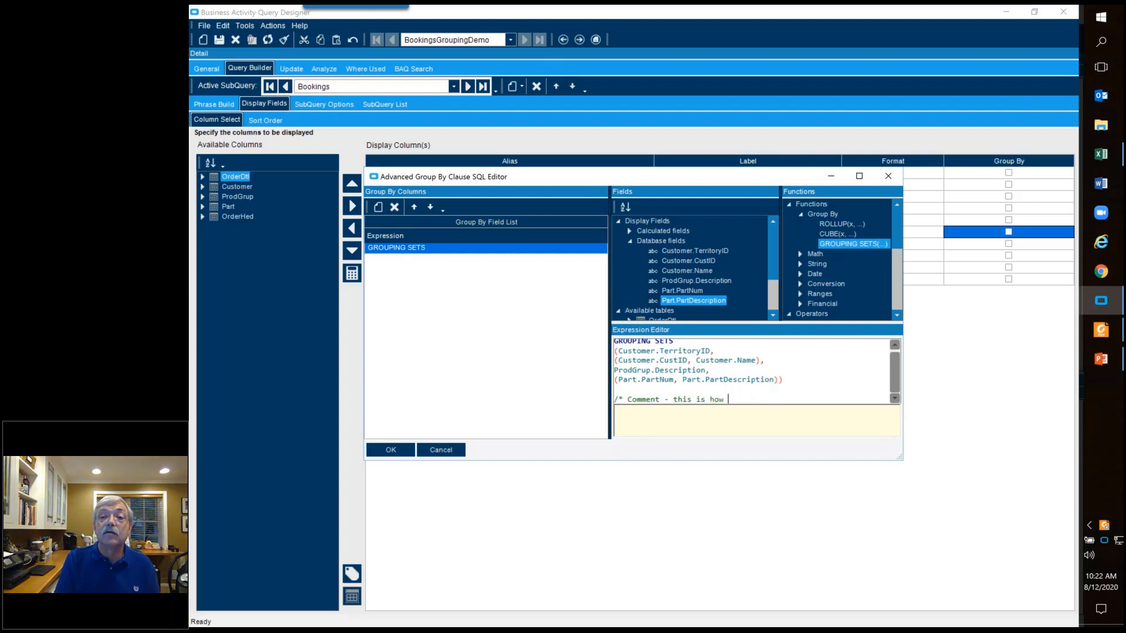
pyautogui.write('Marketing wo')
pyautogui.press('BackSpace')
pyautogui.write('ants the ')
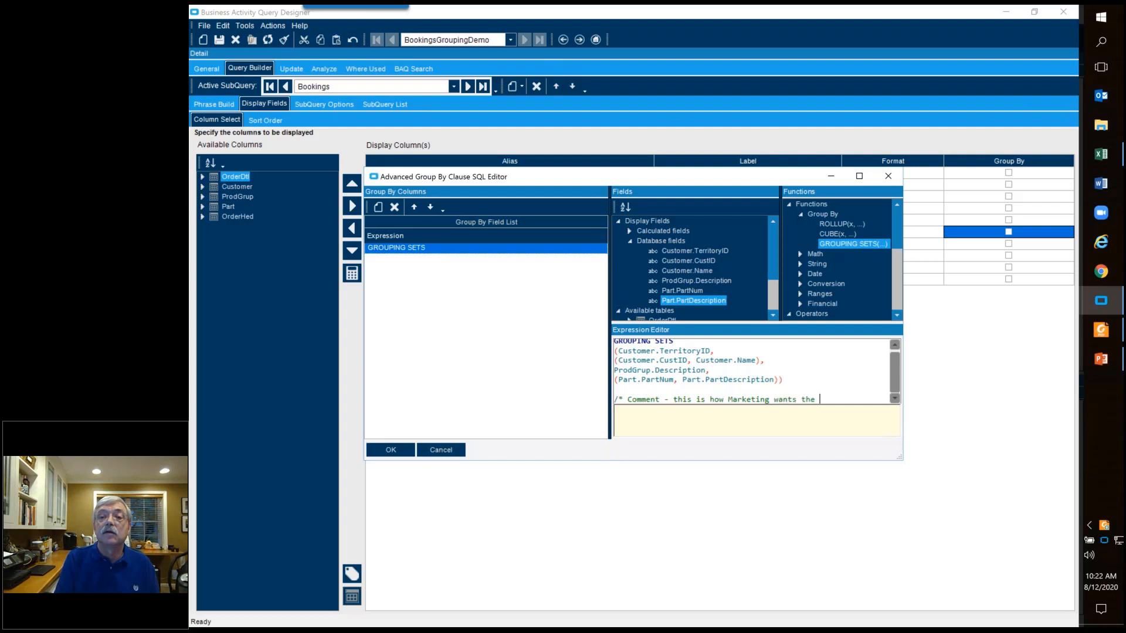
pyautogui.write('dateata')
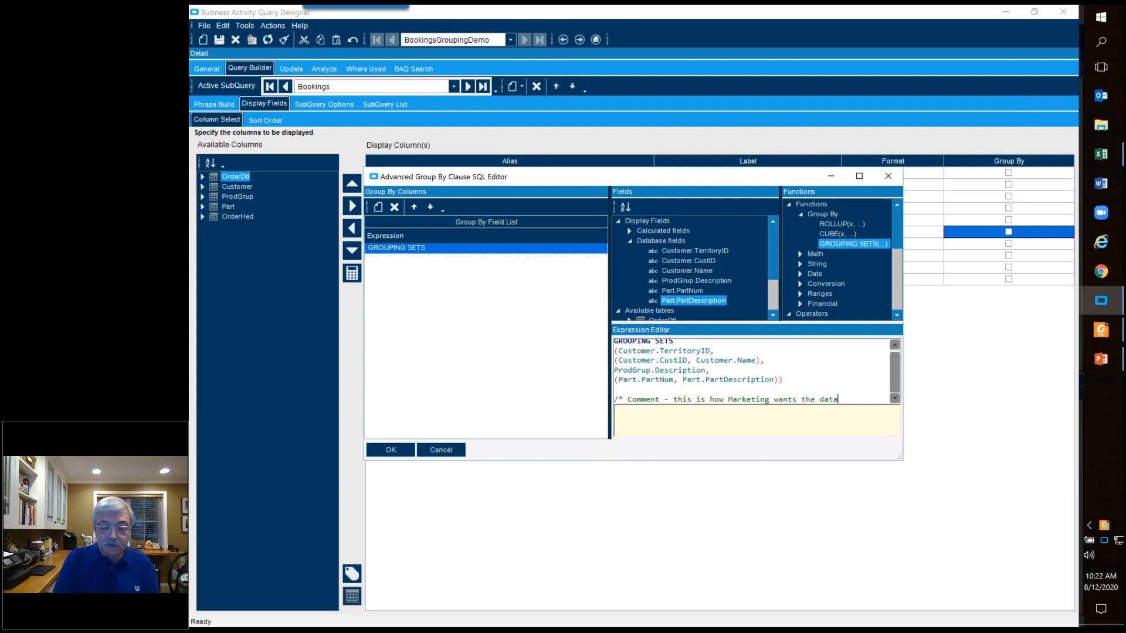
pyautogui.write('*')
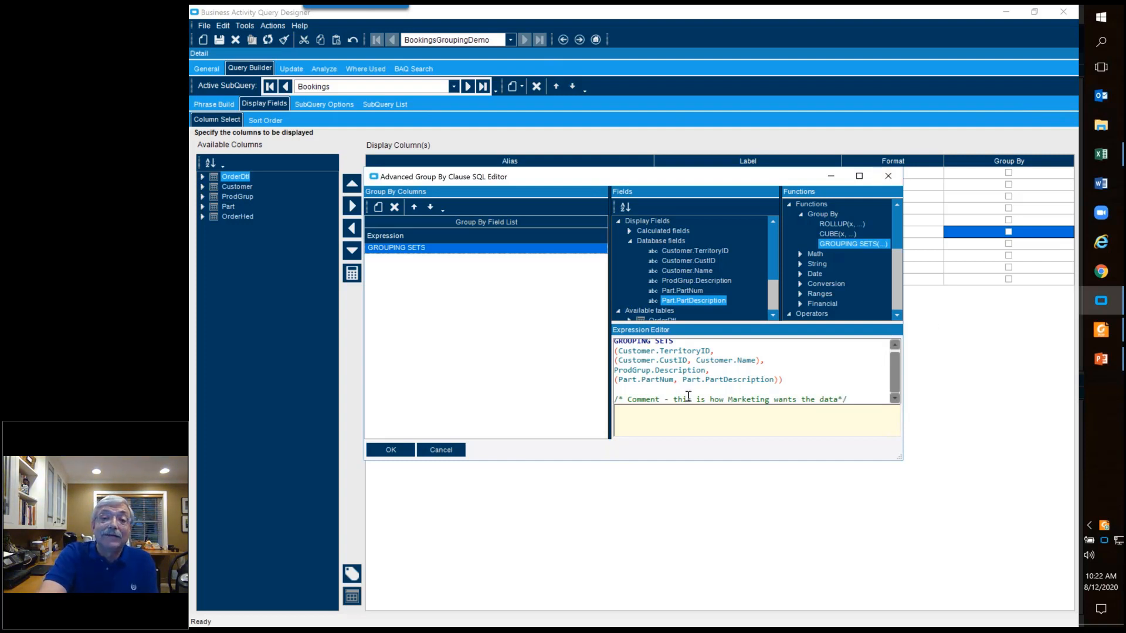
pyautogui.click(396, 453)
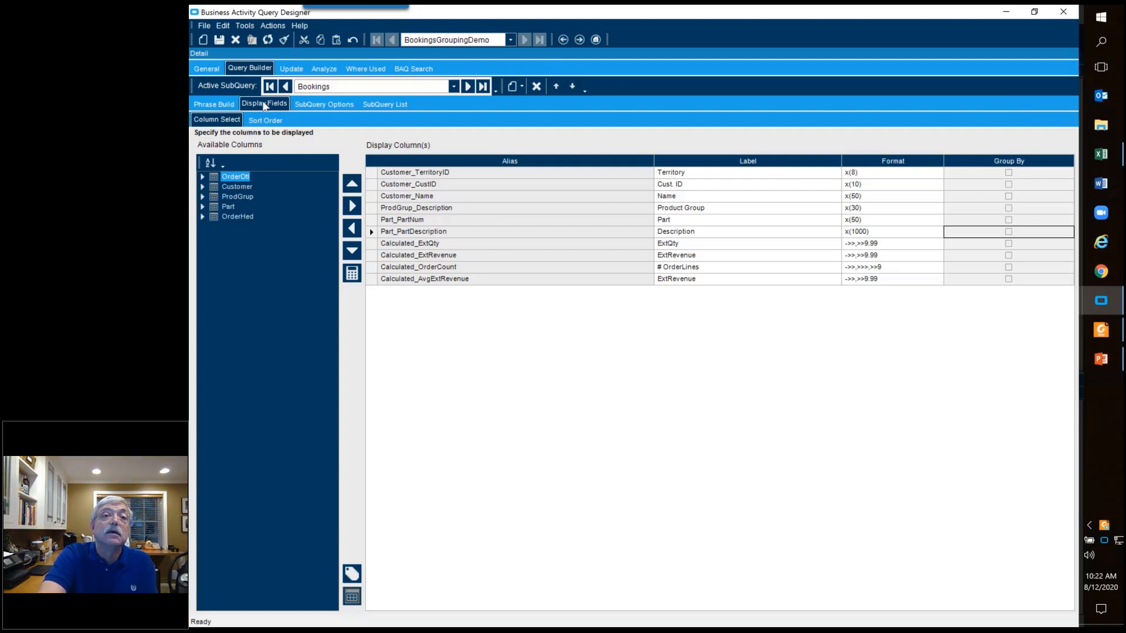
# Test the query and examine the grouped result rows for the total, parts, product groups, customers and territories
pyautogui.click(321, 69)
pyautogui.click(265, 604)
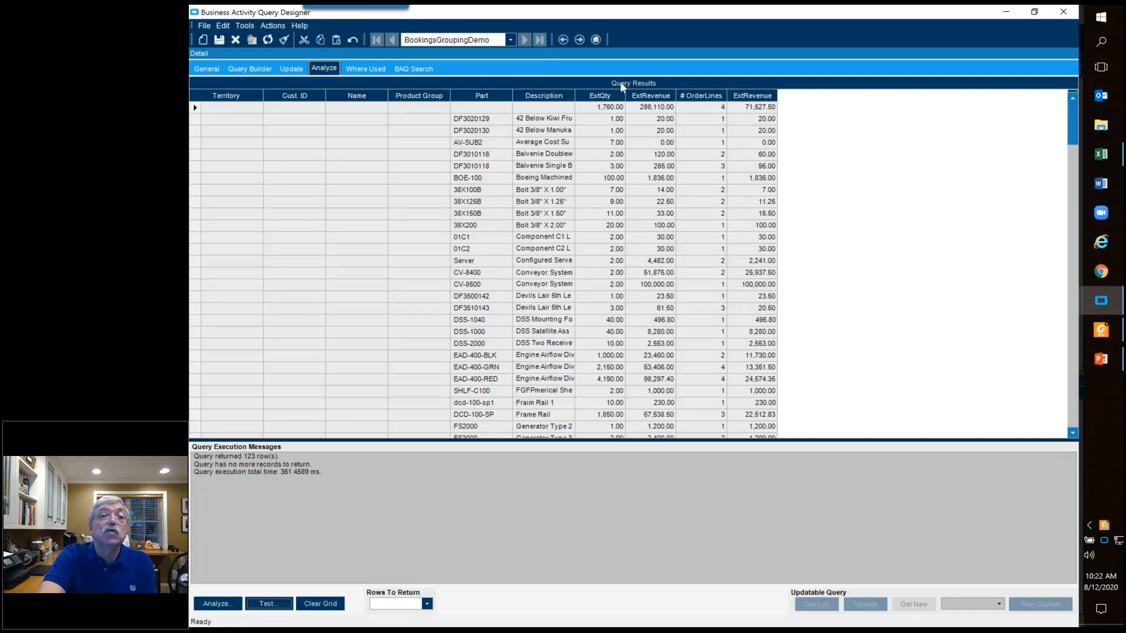
pyautogui.click(195, 108)
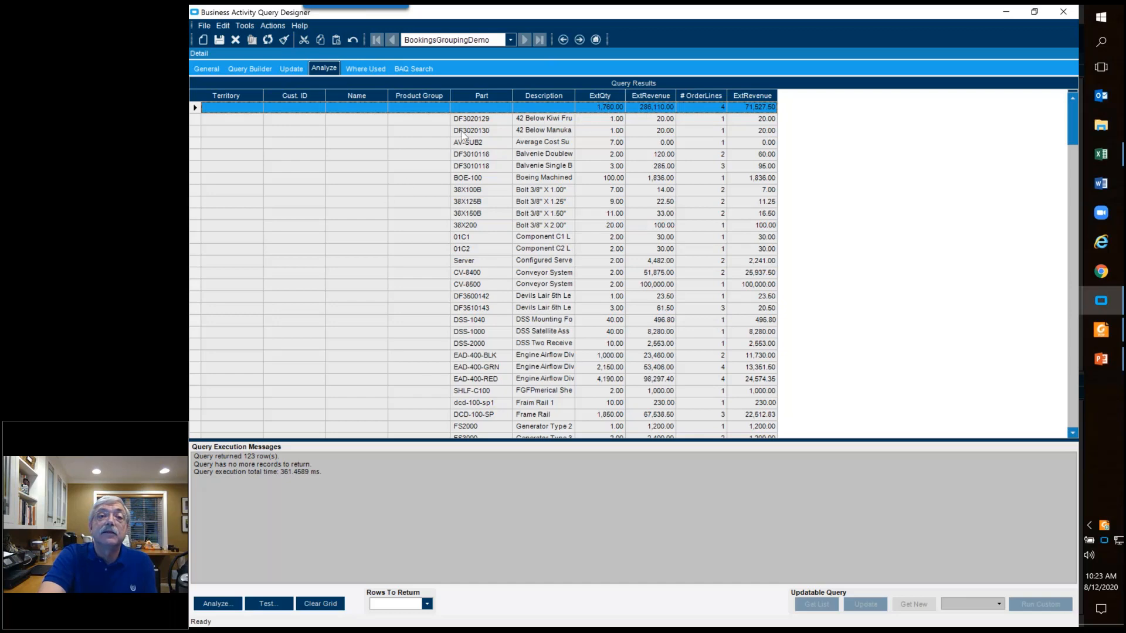
pyautogui.scroll(-1, 377, 212)
pyautogui.scroll(-7, 377, 214)
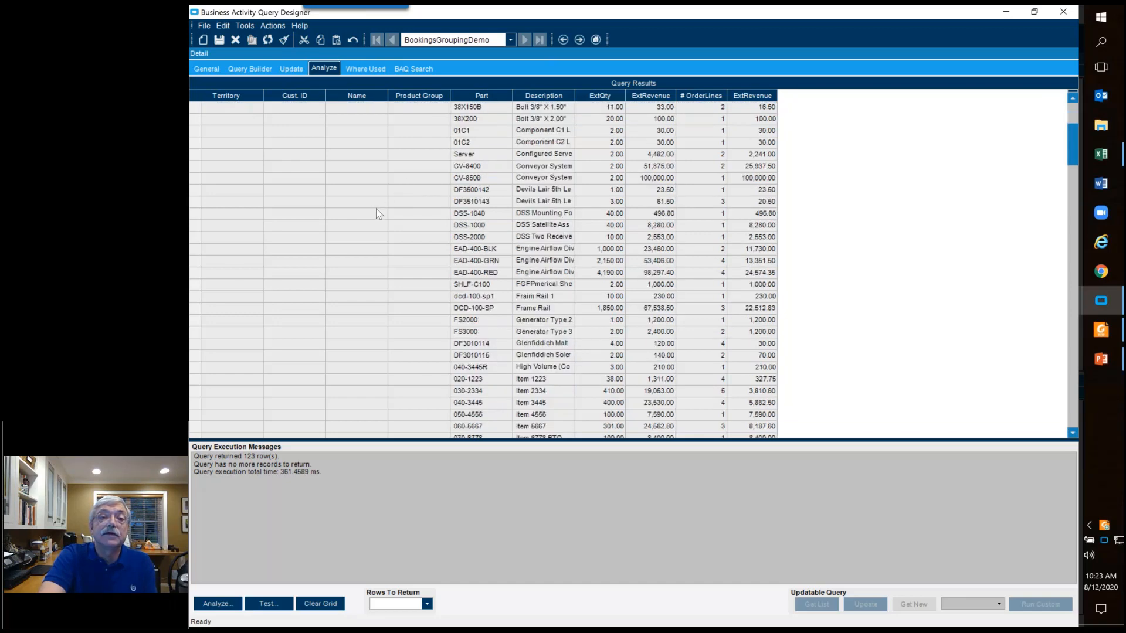
pyautogui.scroll(-15, 375, 217)
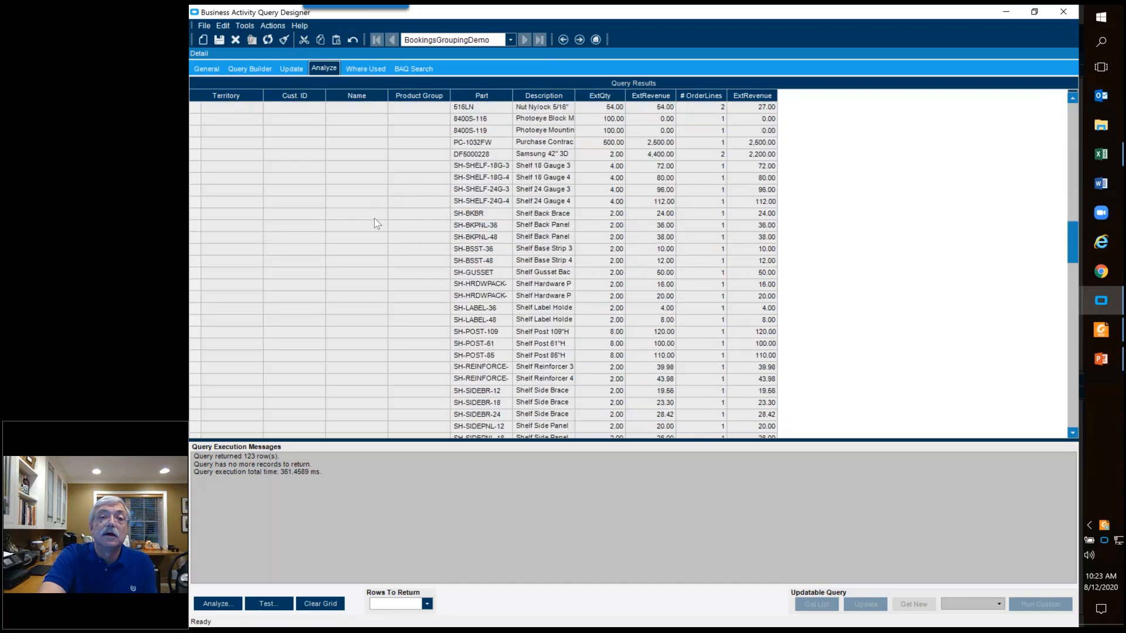
pyautogui.scroll(-4, 373, 272)
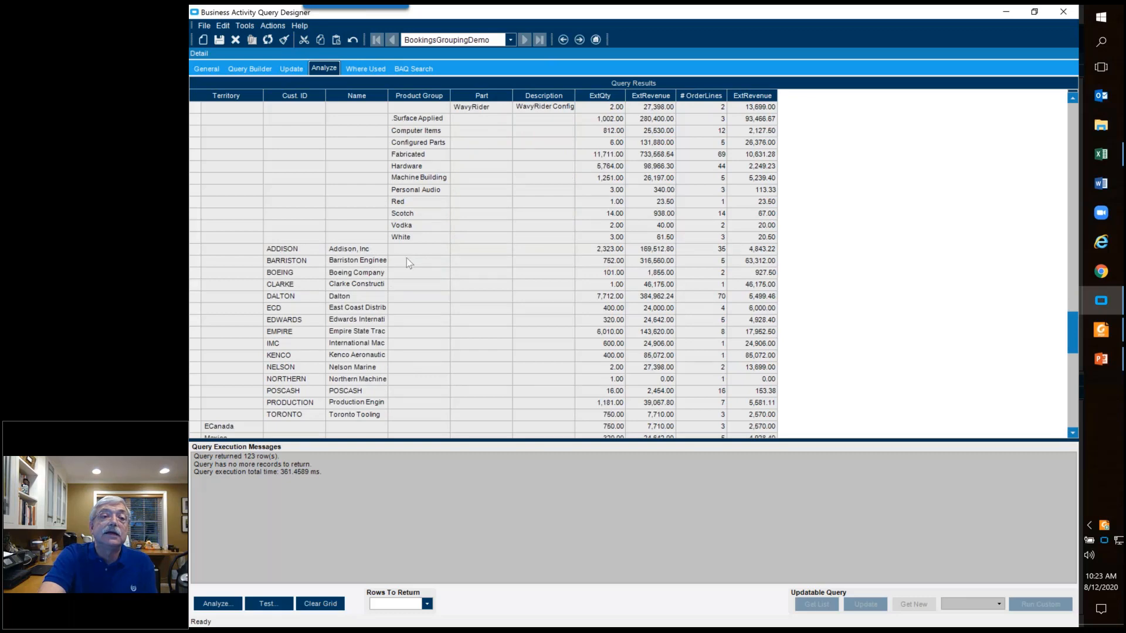
pyautogui.scroll(-3, 352, 281)
pyautogui.scroll(-1, 279, 321)
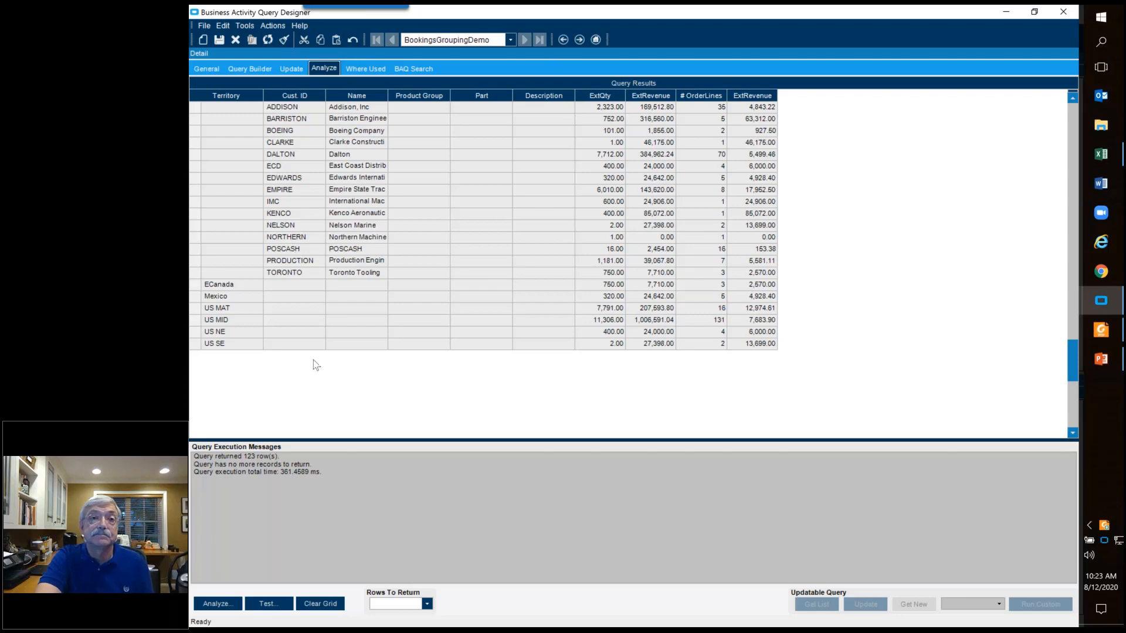
pyautogui.scroll(12, 313, 358)
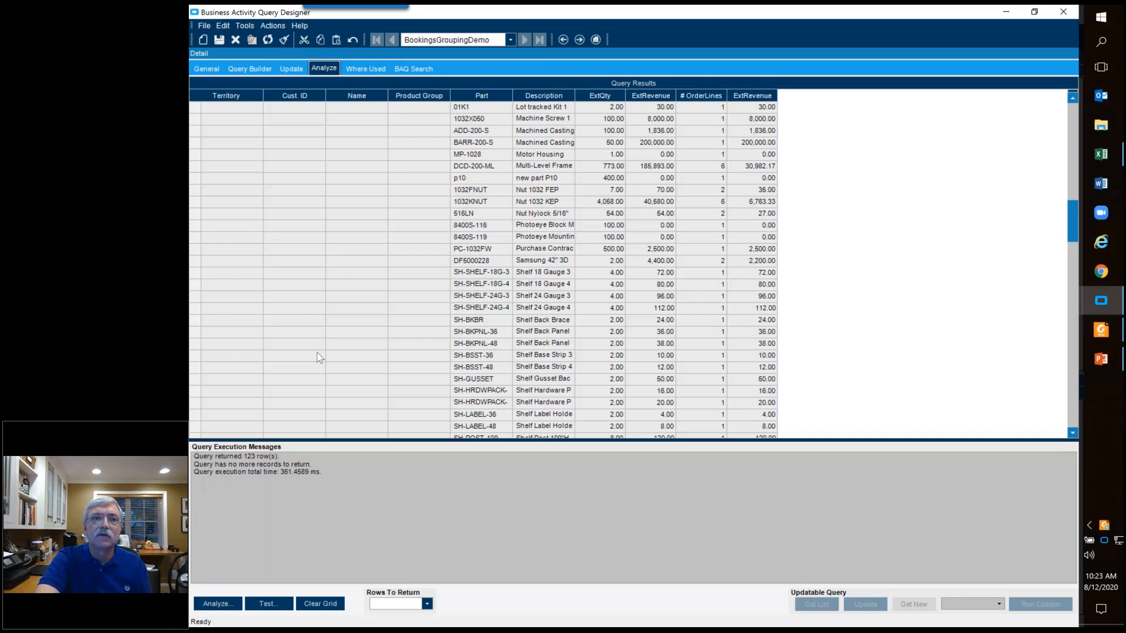
# Go to the dateFilter subquery's phrase build and inspect the table criteria on Ice.UD11
pyautogui.click(252, 69)
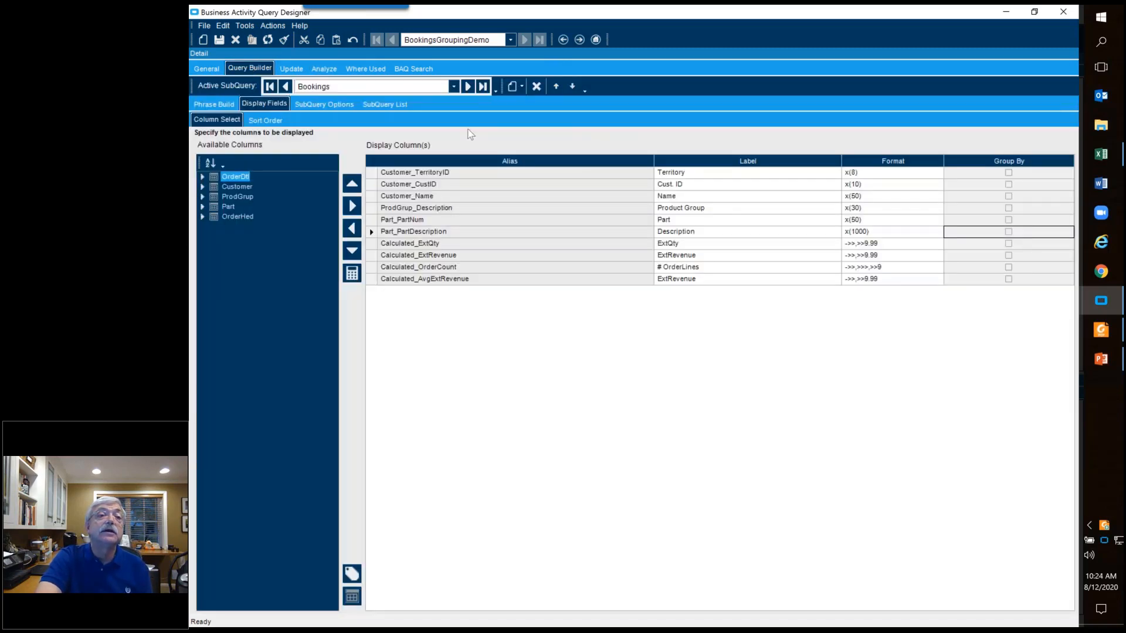
pyautogui.click(215, 105)
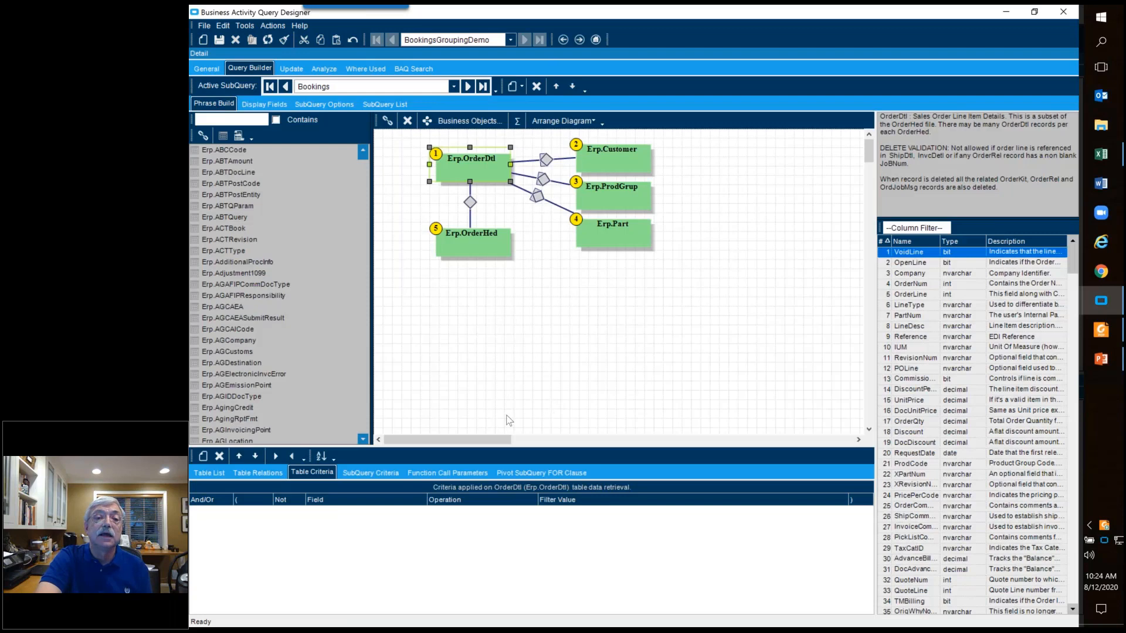
pyautogui.click(286, 86)
pyautogui.click(417, 154)
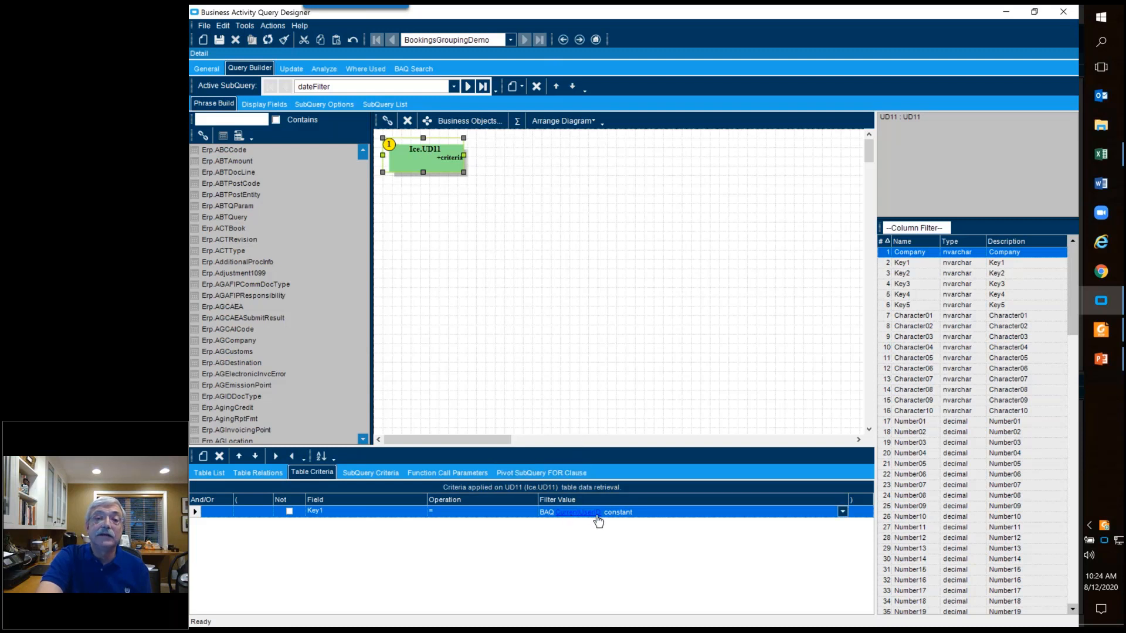
pyautogui.click(457, 325)
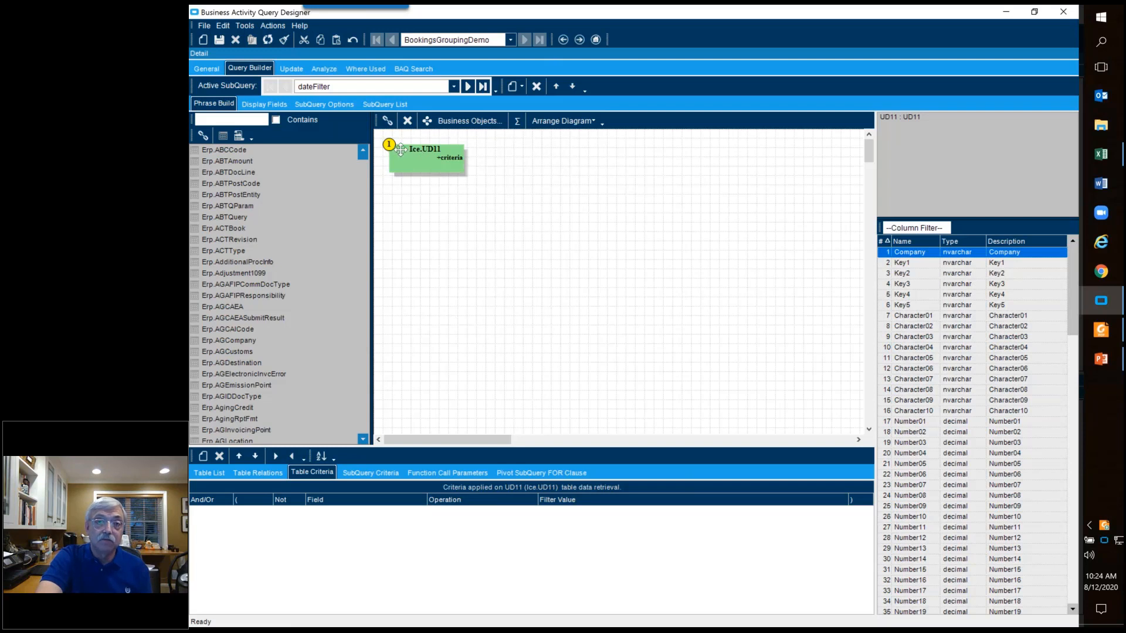
pyautogui.click(431, 168)
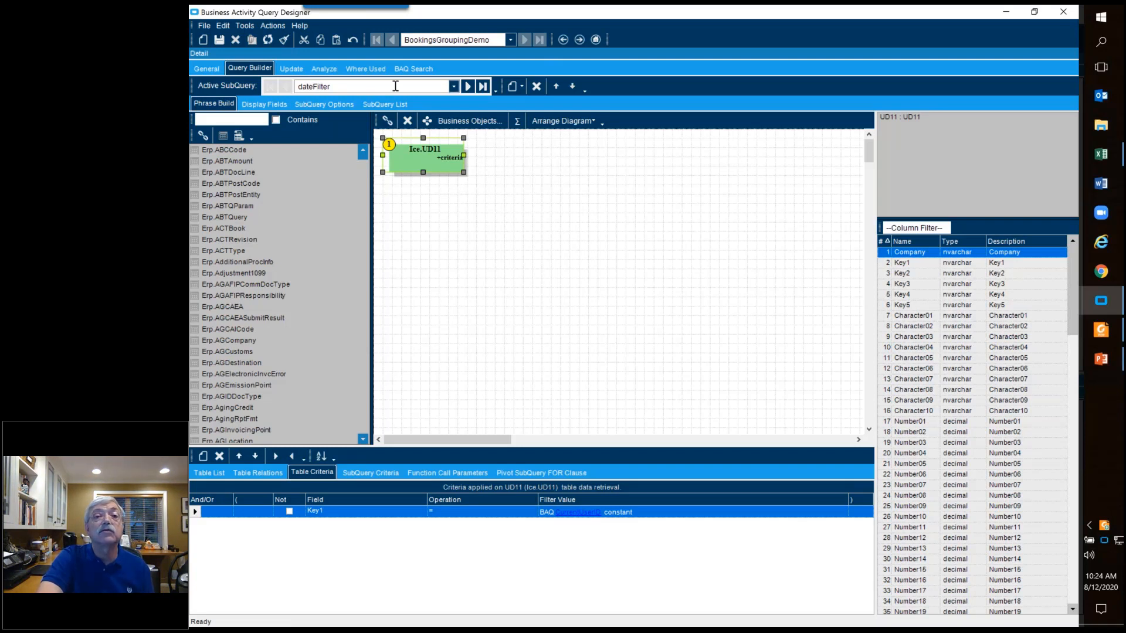
# Return to the Bookings subquery and display its subquery criteria
pyautogui.click(467, 86)
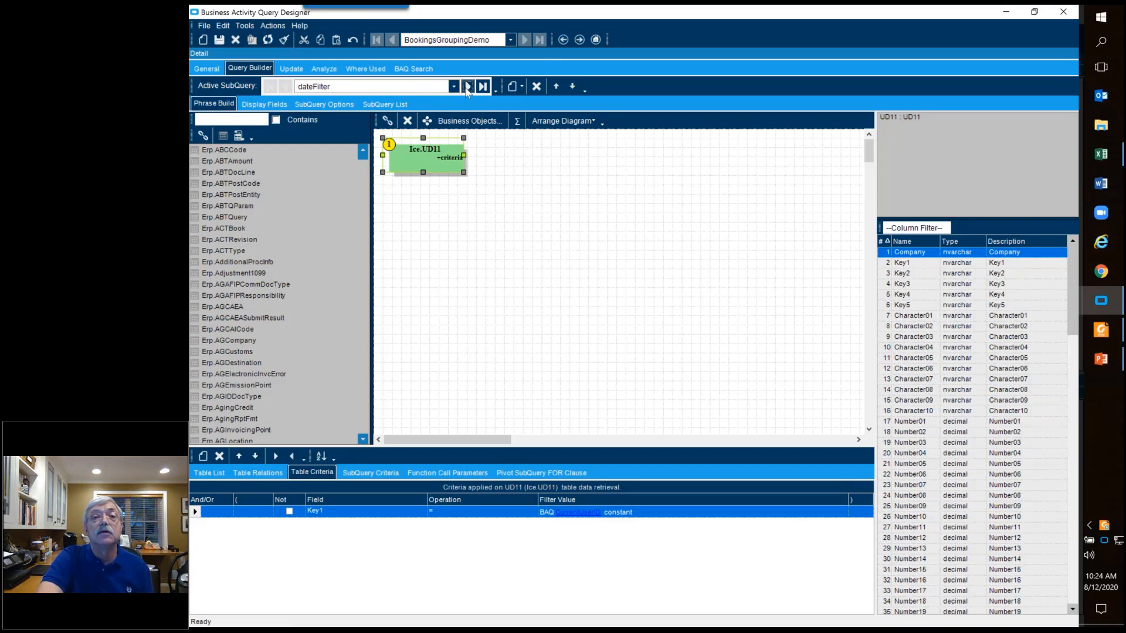
pyautogui.click(380, 474)
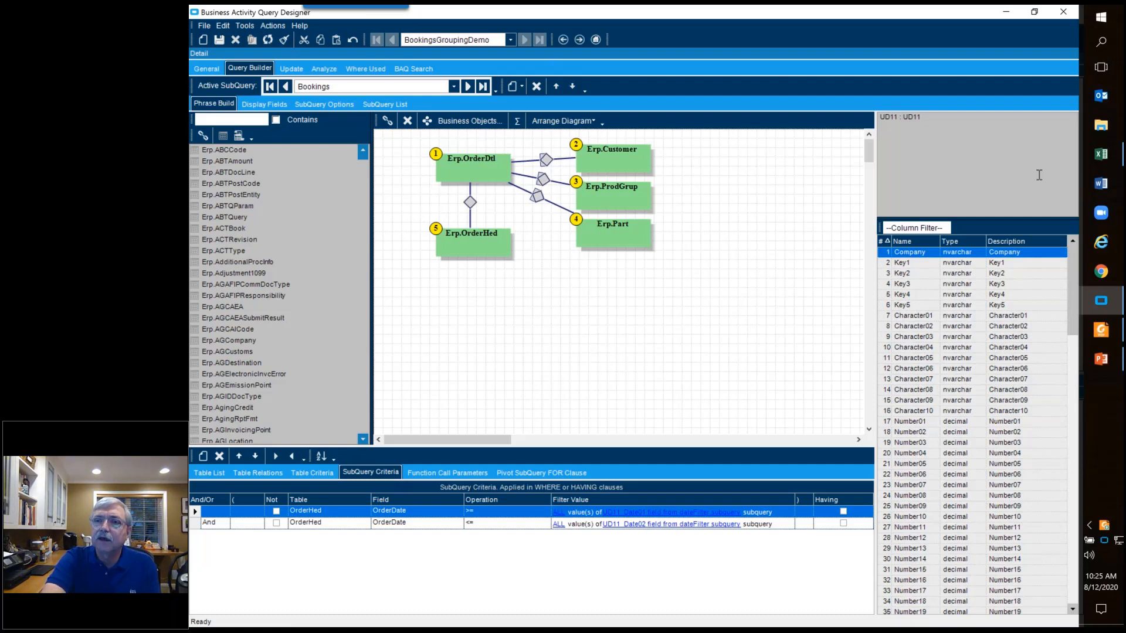
# Switch to the Bookings dashboard, check its Ending date filter and show the booking details for the US SE group
pyautogui.rightClick(1100, 305)
pyautogui.click(1103, 306)
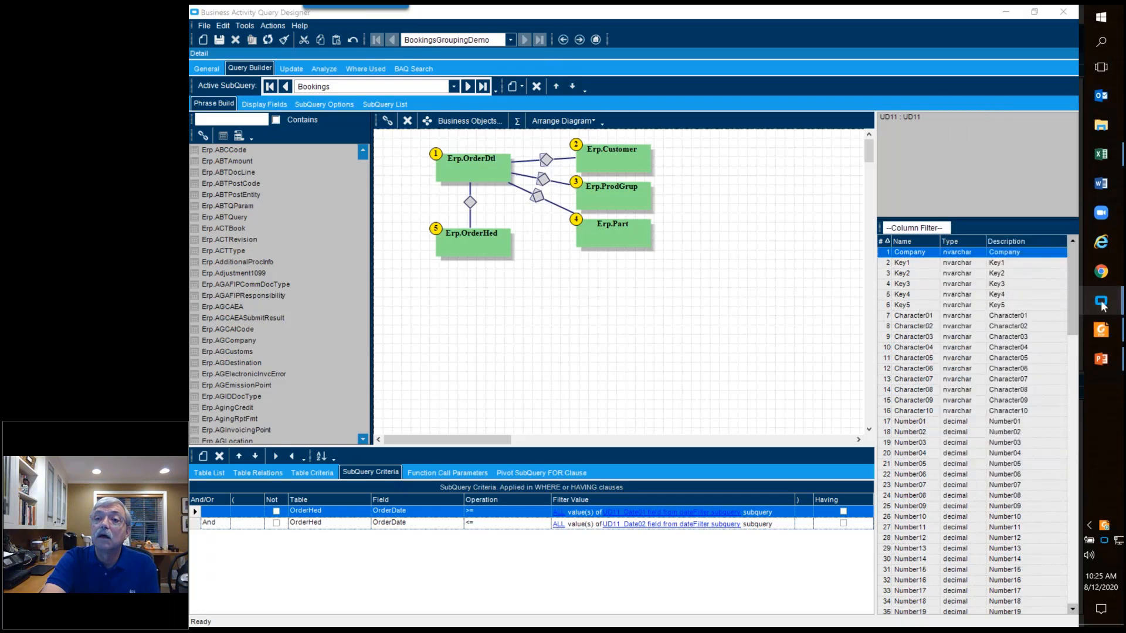
pyautogui.moveTo(1103, 305)
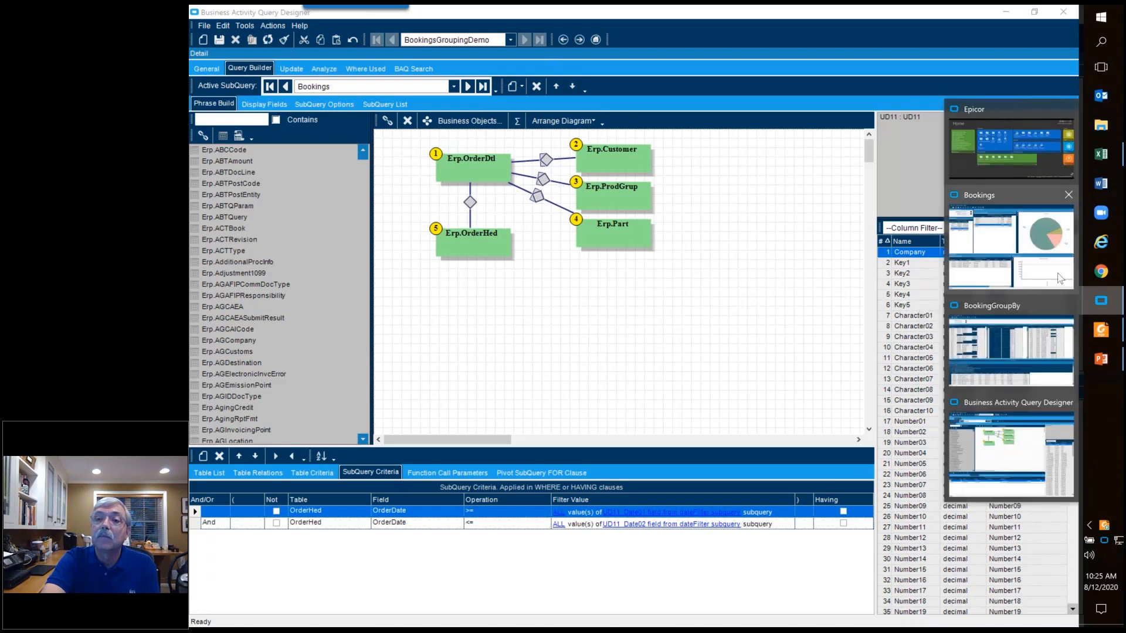
pyautogui.click(1060, 278)
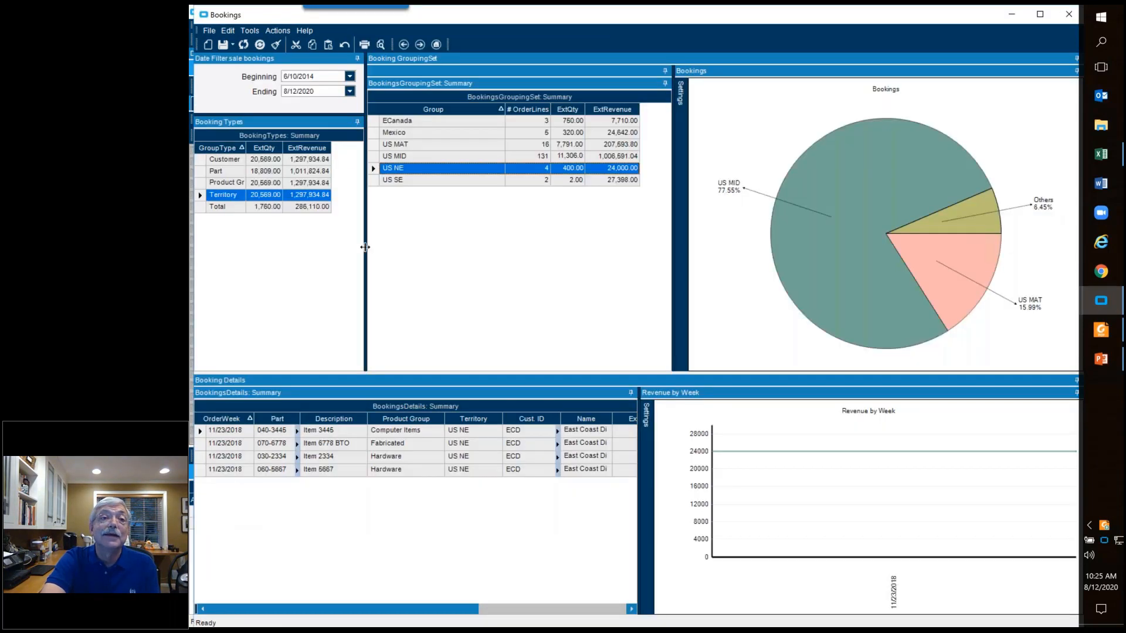
pyautogui.click(239, 250)
pyautogui.click(433, 209)
pyautogui.click(350, 498)
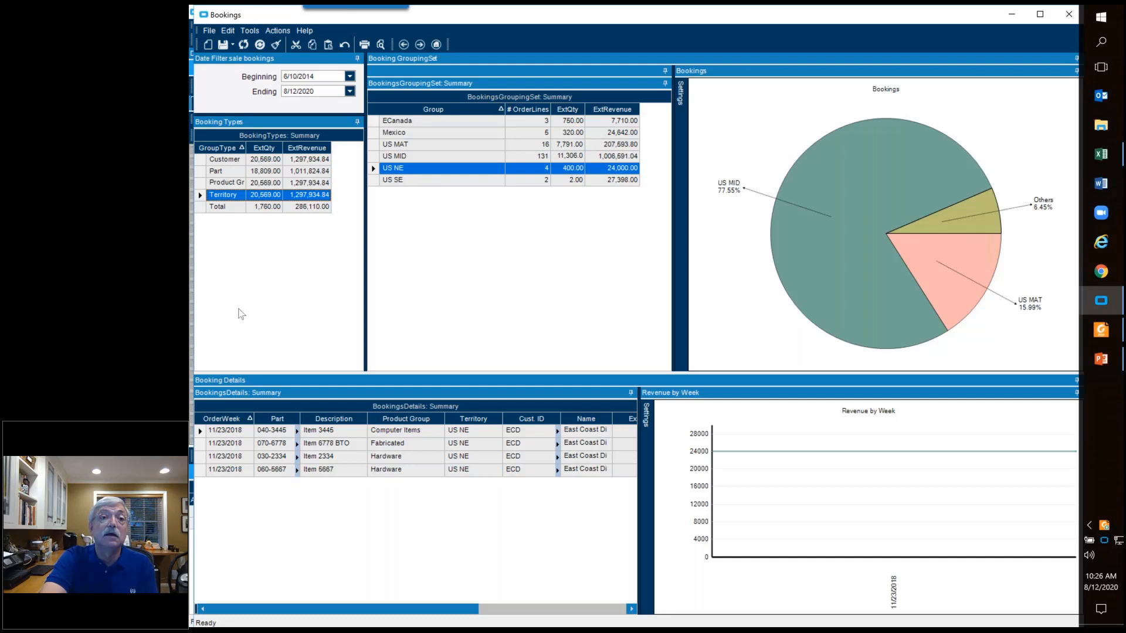
pyautogui.click(308, 92)
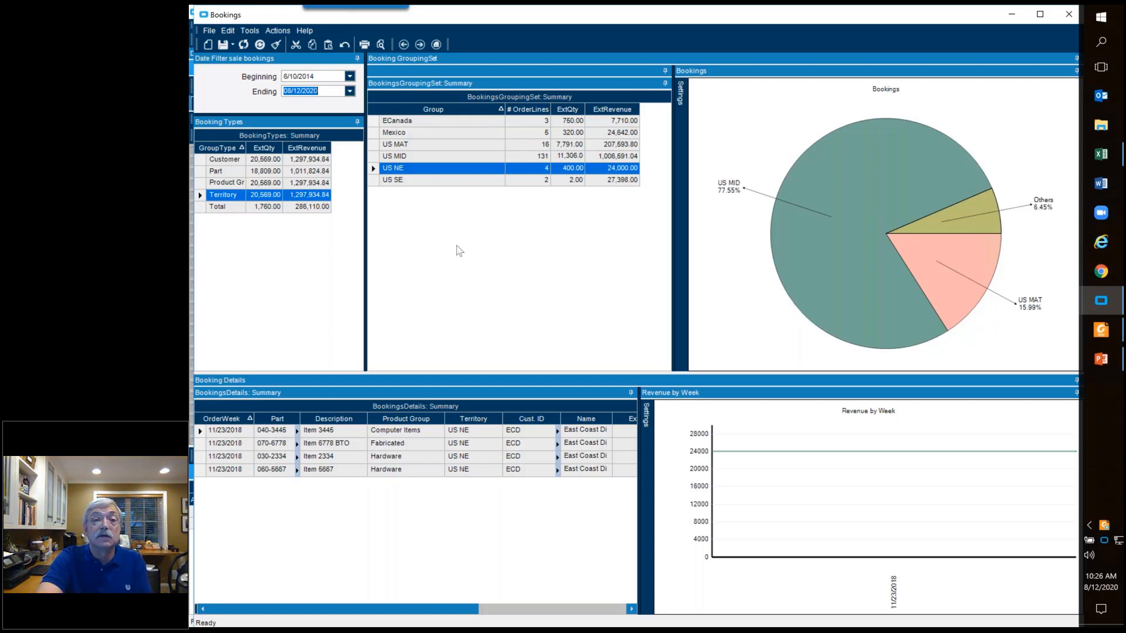
pyautogui.click(434, 181)
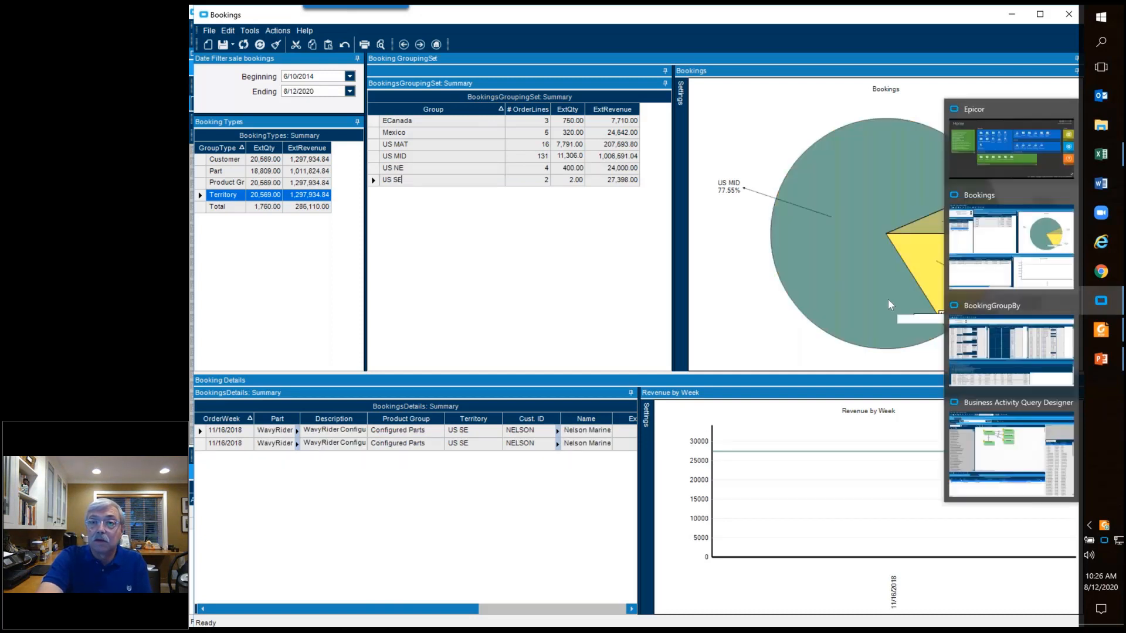
# Switch back to the Business Activity Query Designer and inspect which dateFilter field the first OrderDate criterion uses, keeping the selection
pyautogui.click(1086, 302)
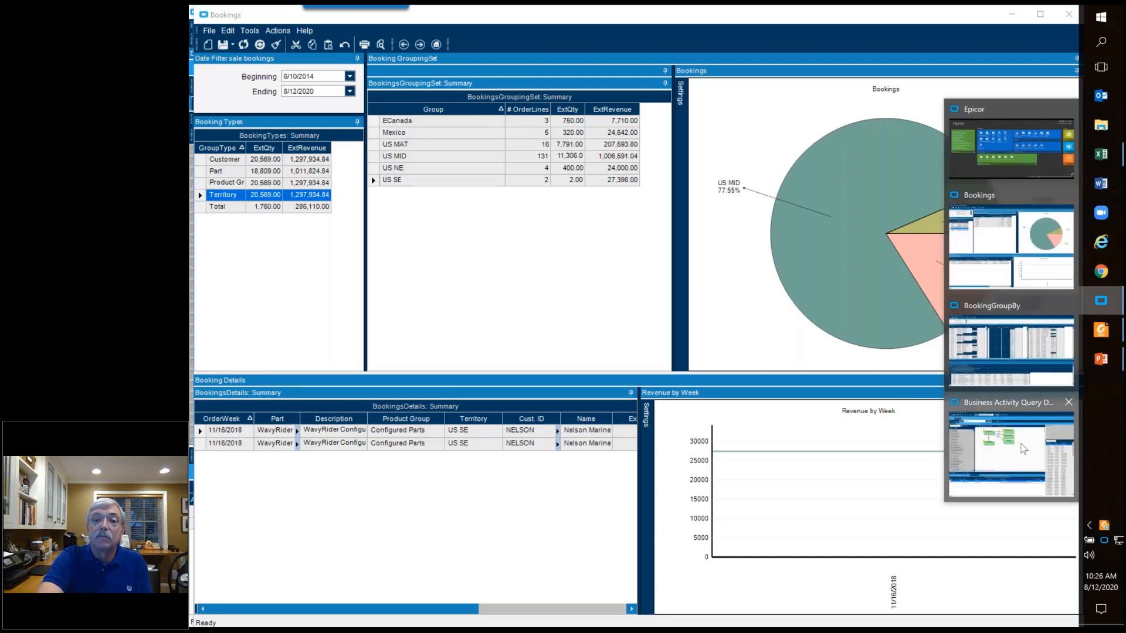
pyautogui.click(1023, 449)
pyautogui.click(317, 513)
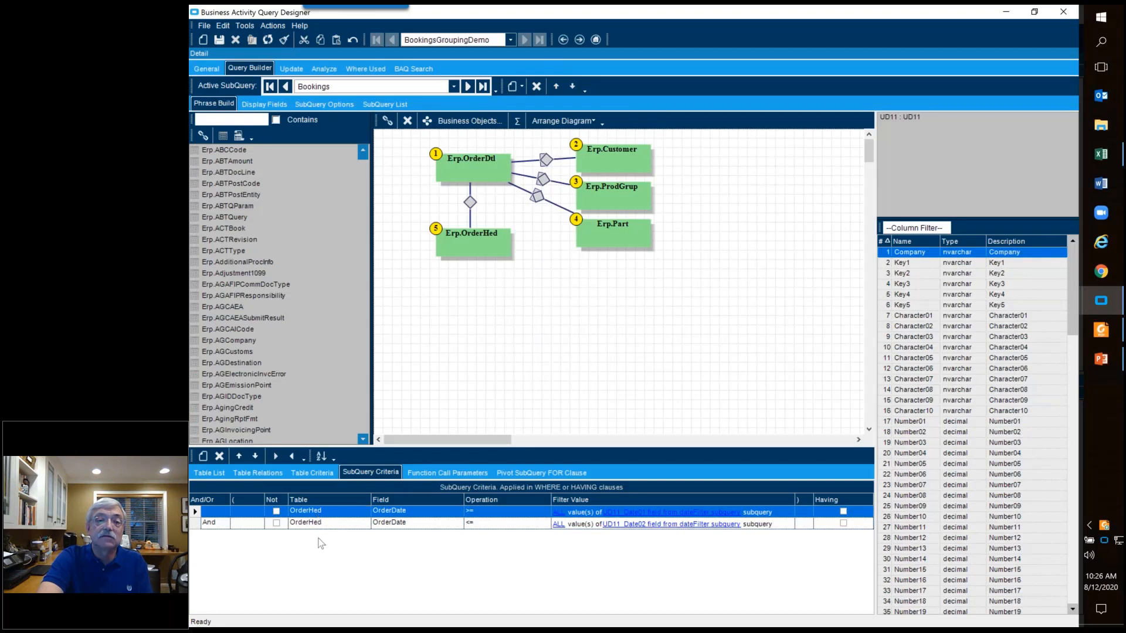
pyautogui.click(618, 513)
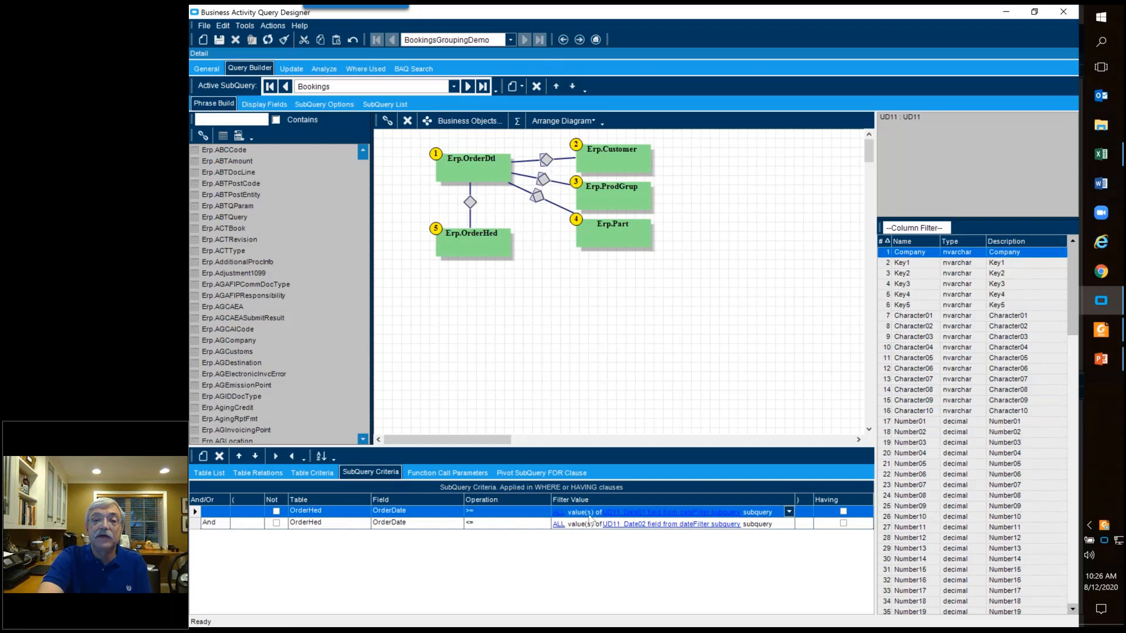
pyautogui.click(633, 514)
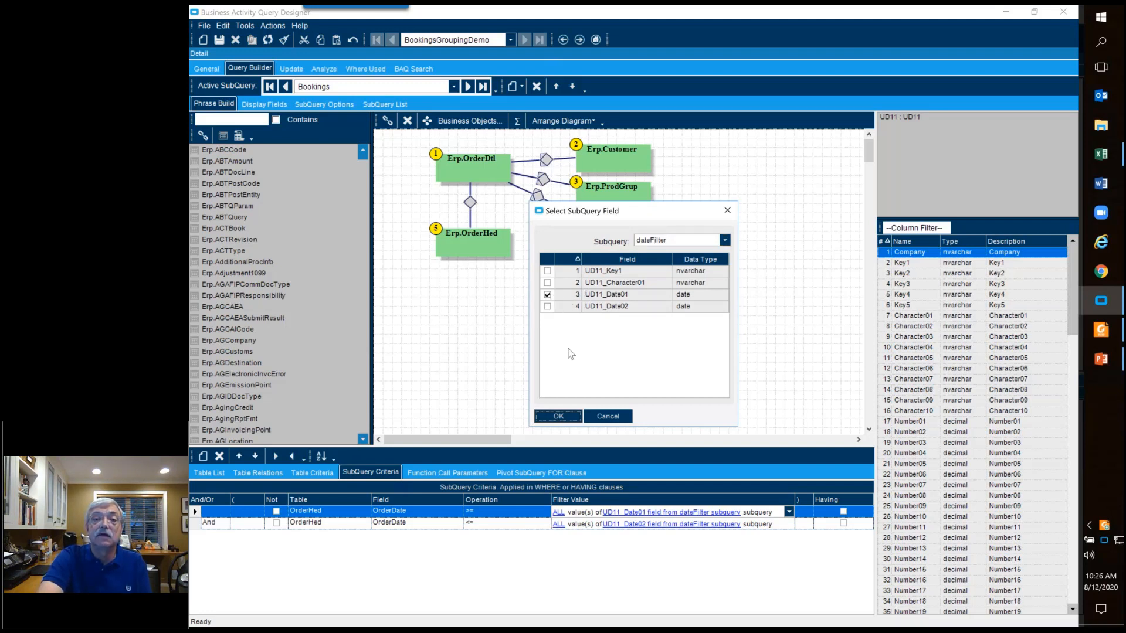
pyautogui.click(559, 416)
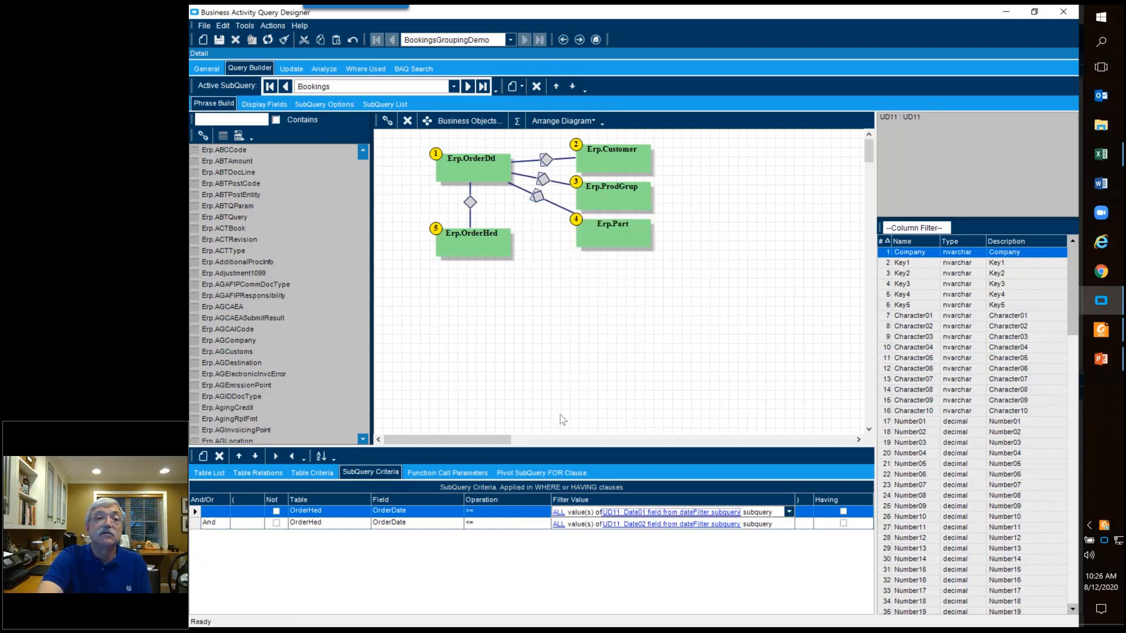
# Inspect the Key1 filter value on Ice.UD11 in the dateFilter subquery and return to the Bookings subquery
pyautogui.click(286, 87)
pyautogui.click(427, 160)
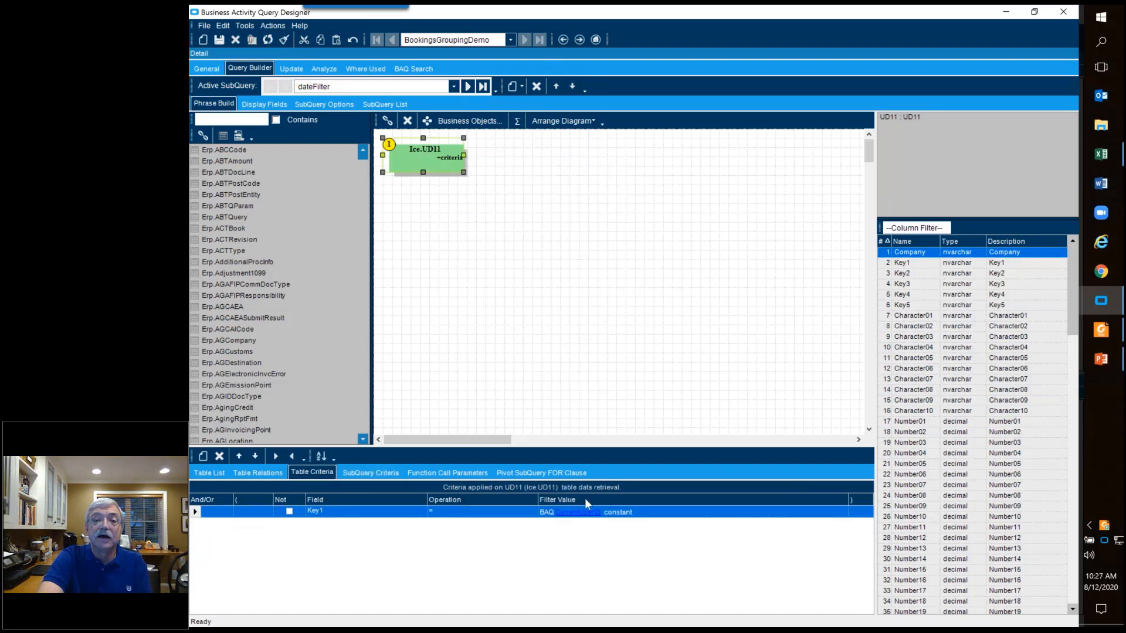
pyautogui.click(656, 515)
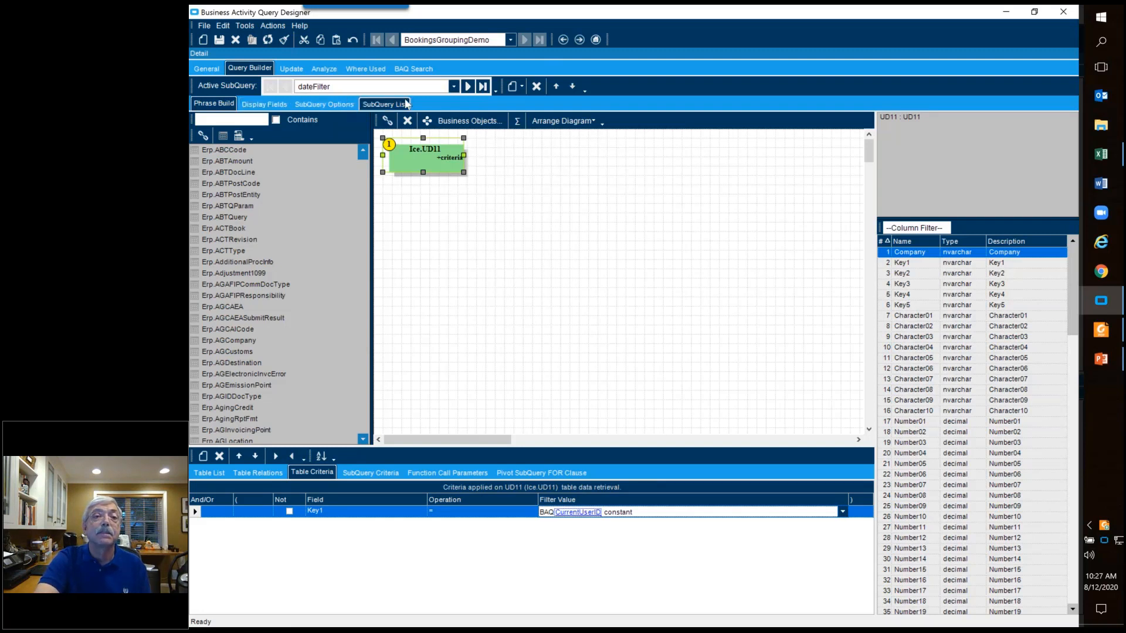
pyautogui.click(468, 87)
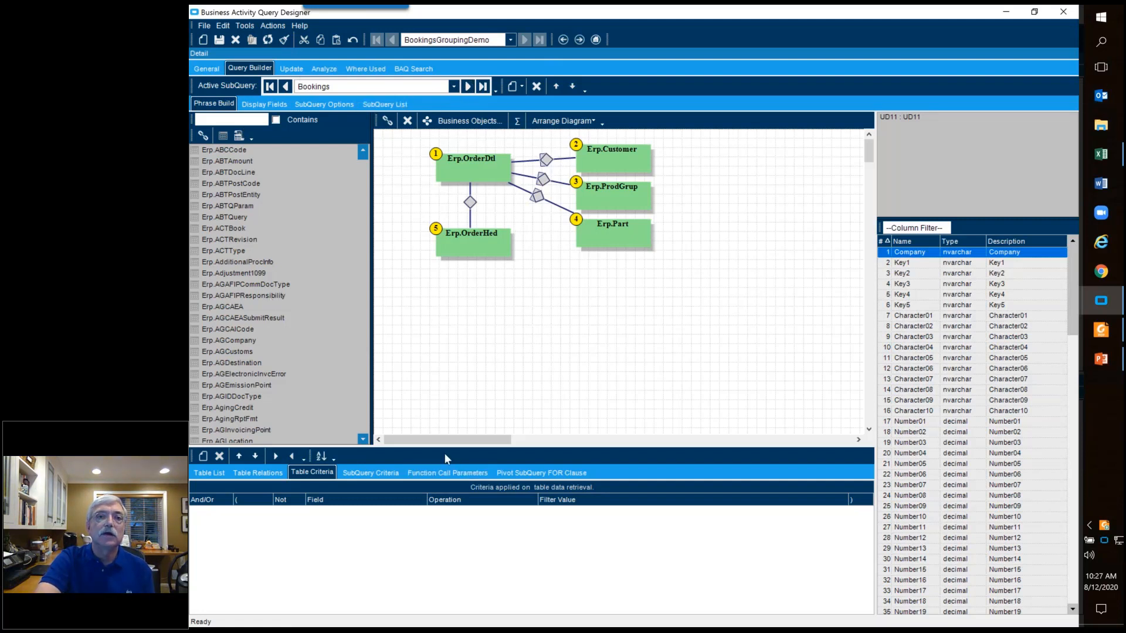
# Replace GROUPING SETS with ROLLUP in the Bookings subquery's advanced Group By expression, keeping the column list, and test the query
pyautogui.click(279, 105)
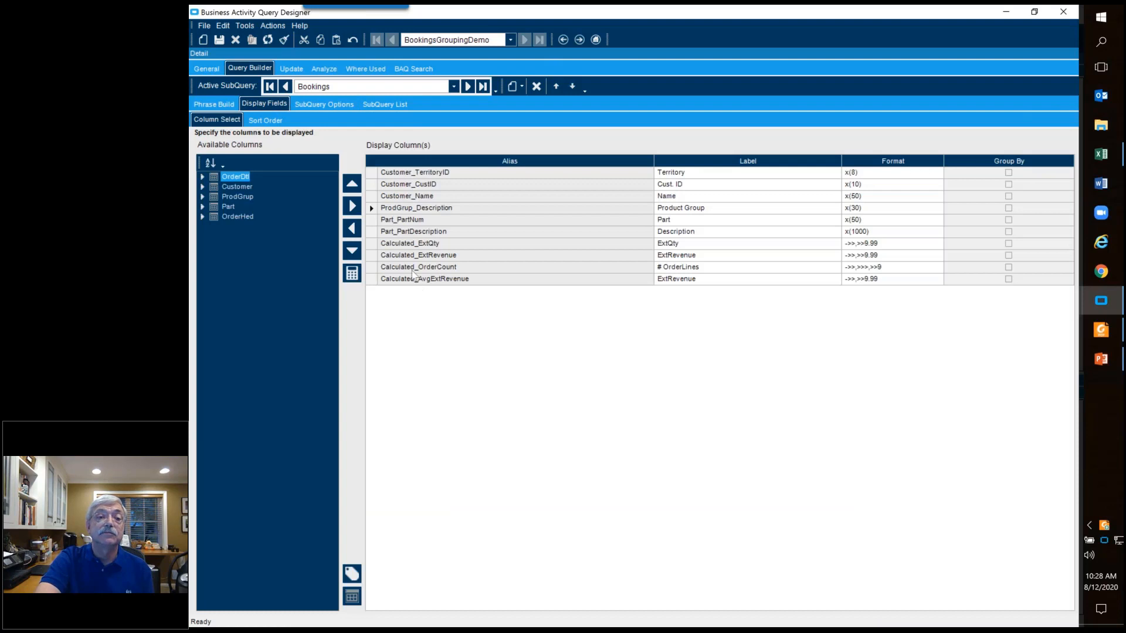
pyautogui.click(352, 602)
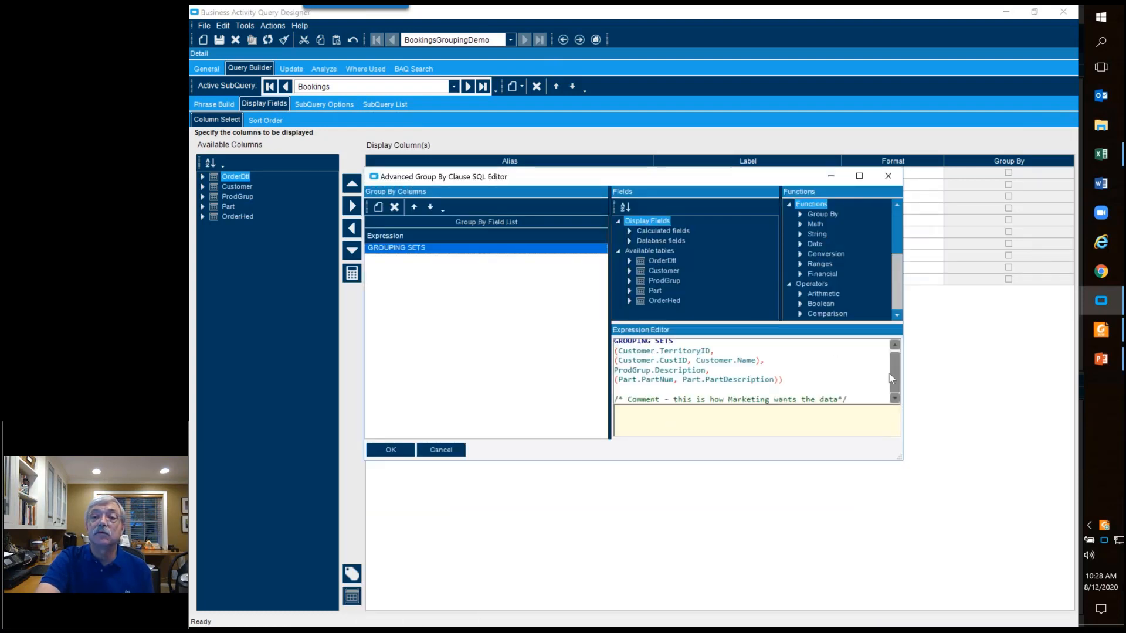
pyautogui.moveTo(895, 373); pyautogui.dragTo(896, 353)
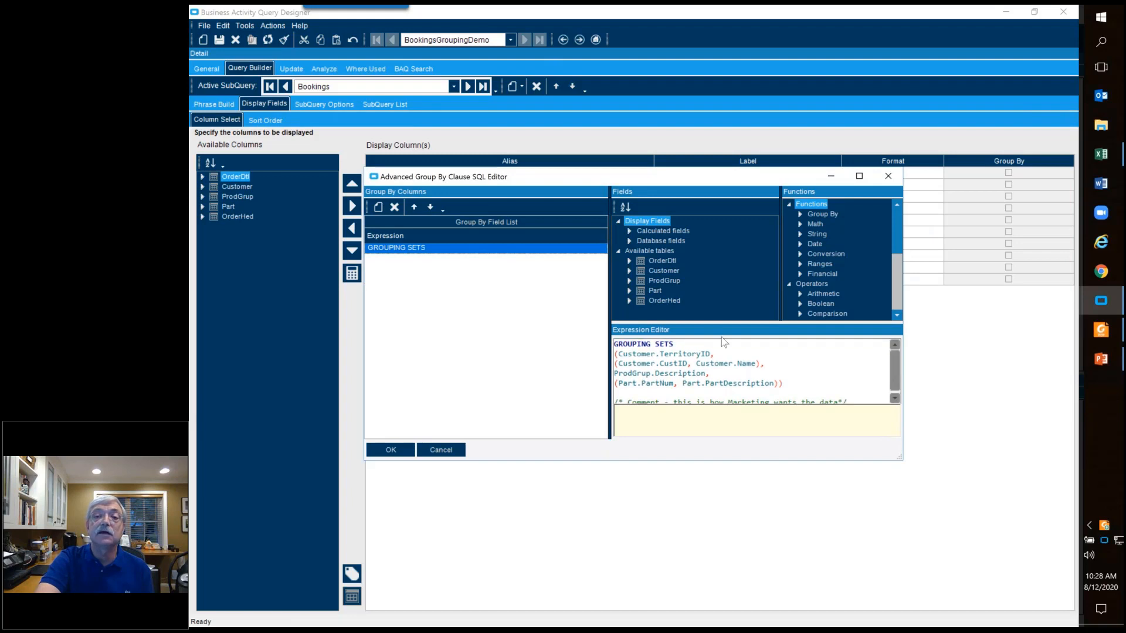
pyautogui.moveTo(696, 346); pyautogui.dragTo(491, 341)
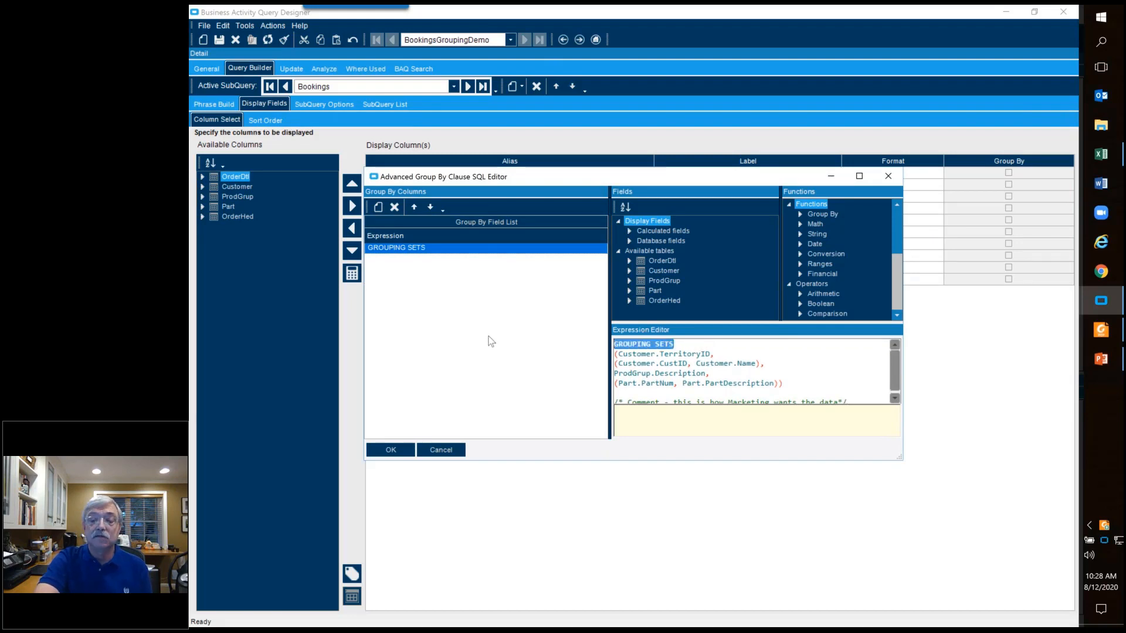
pyautogui.press('Delete')
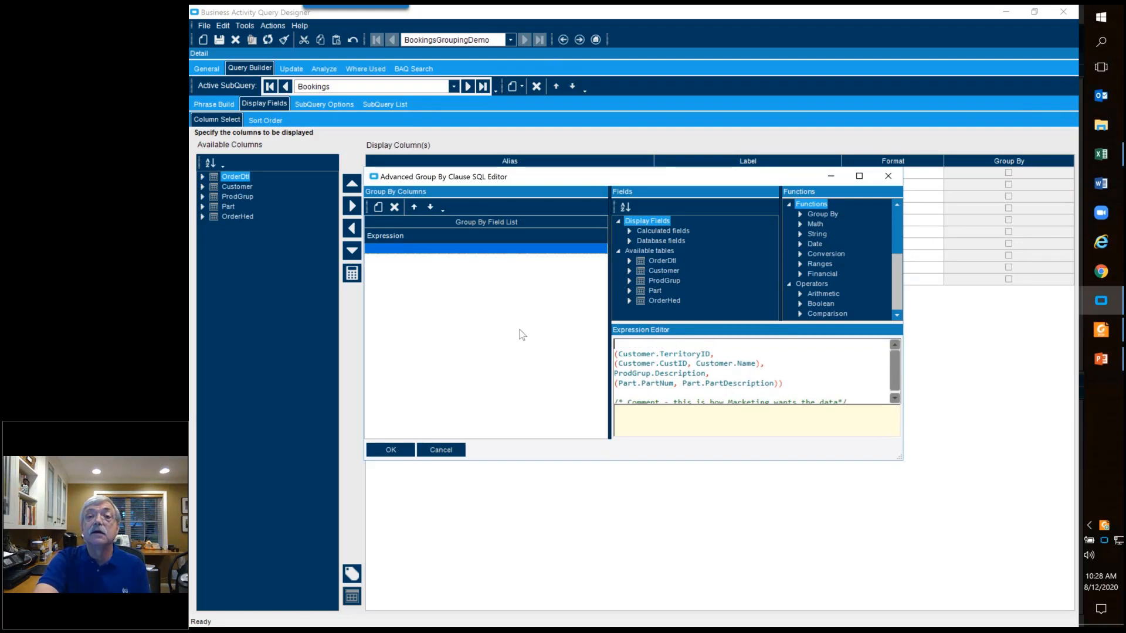
pyautogui.click(799, 214)
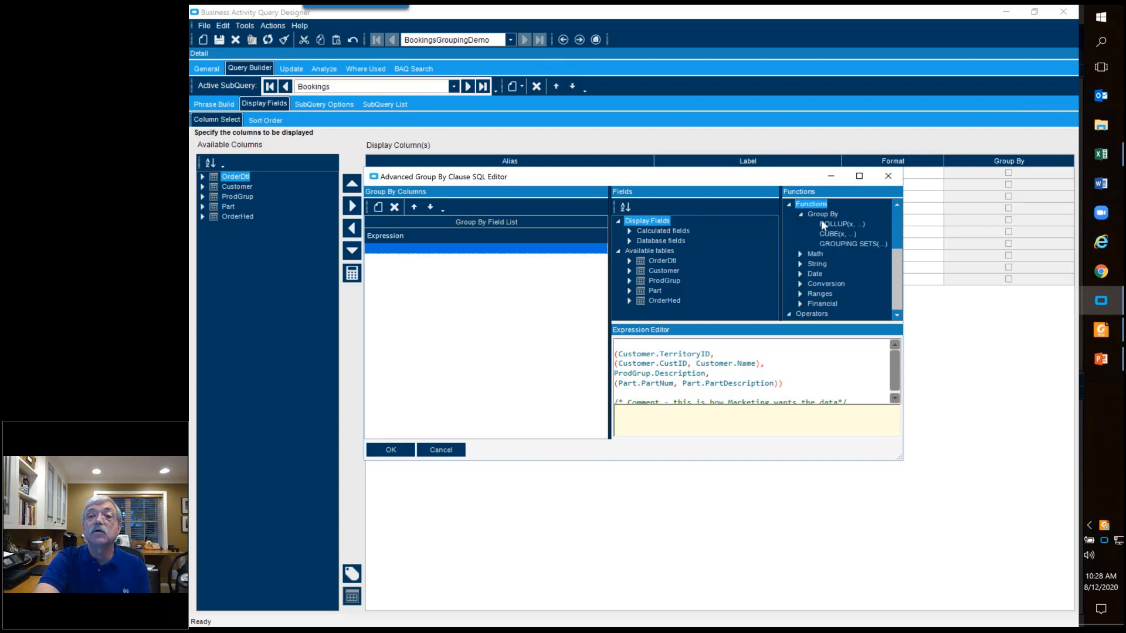
pyautogui.doubleClick(827, 224)
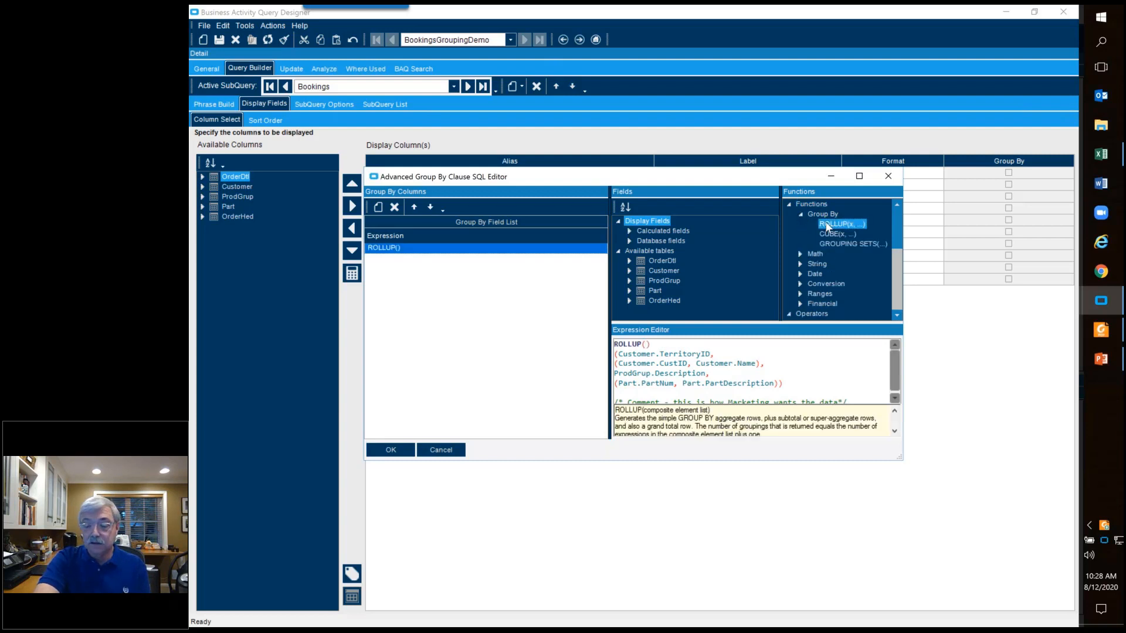
pyautogui.press('Delete')
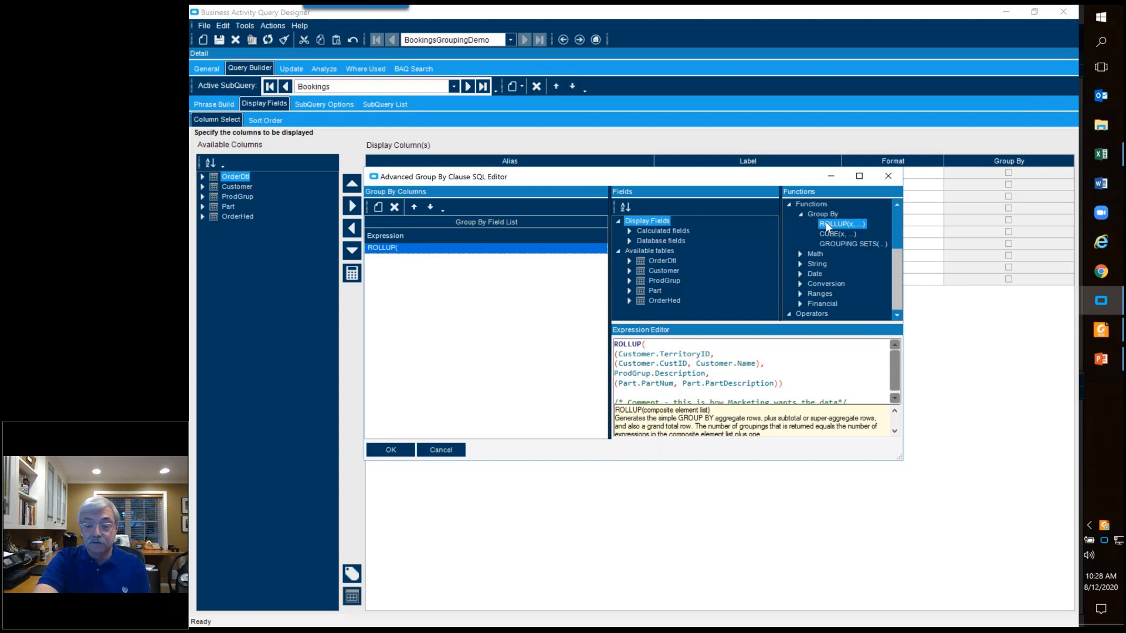
pyautogui.press('BackSpace')
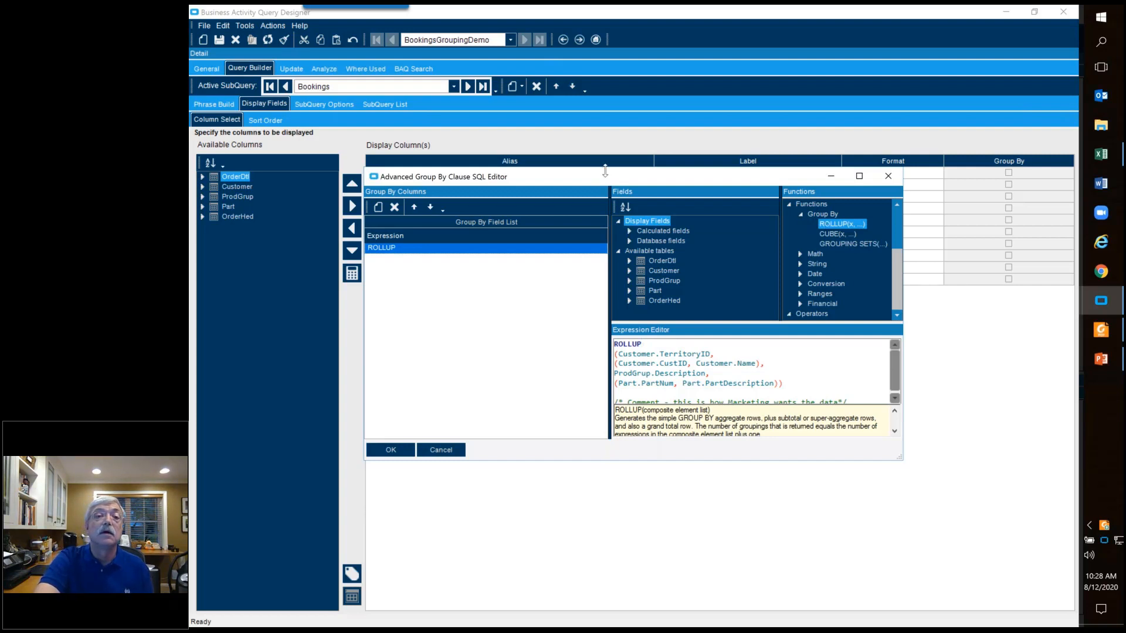
pyautogui.click(398, 450)
pyautogui.click(324, 68)
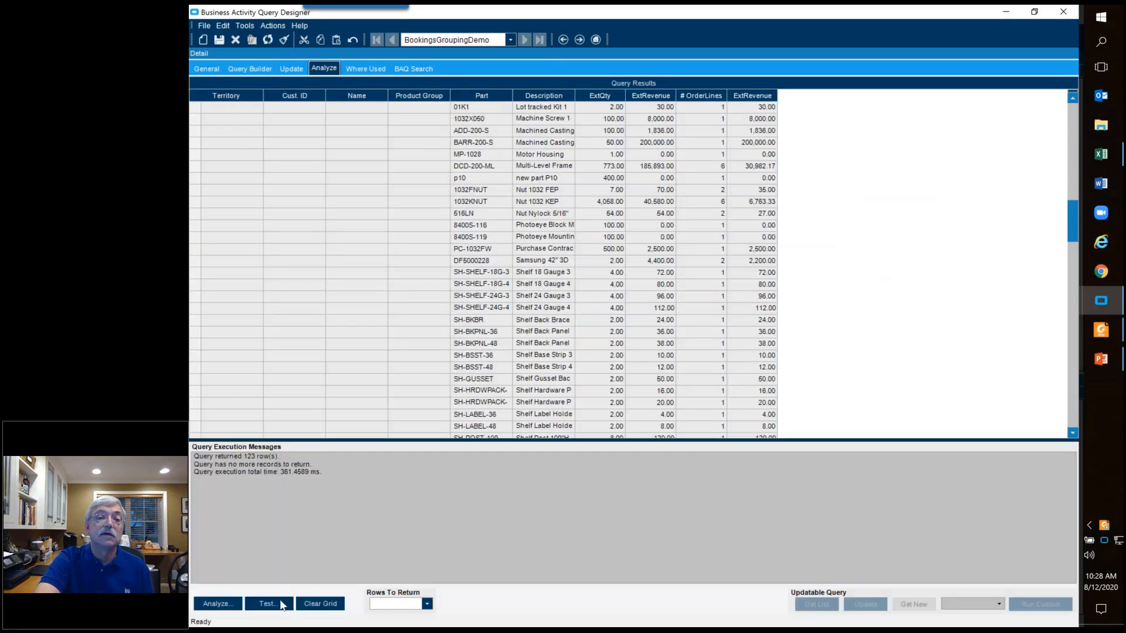
pyautogui.click(281, 604)
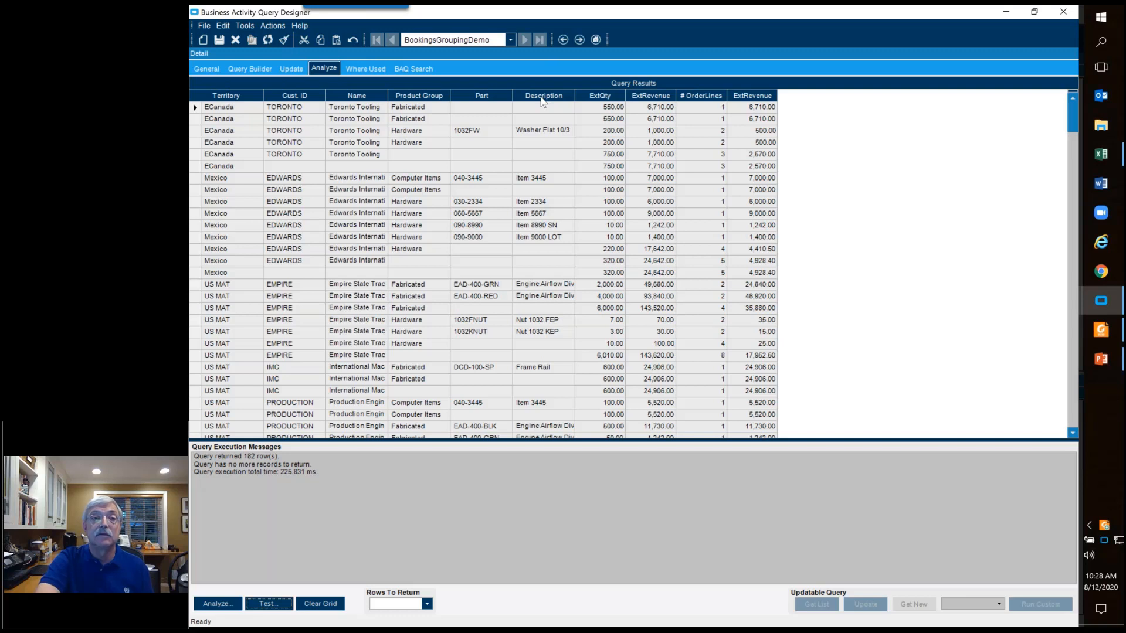
# Move (Customer.CustID, Customer.Name) ahead of Customer.TerritoryID in the ROLLUP expression, accept the clause and rerun the query test
pyautogui.click(250, 69)
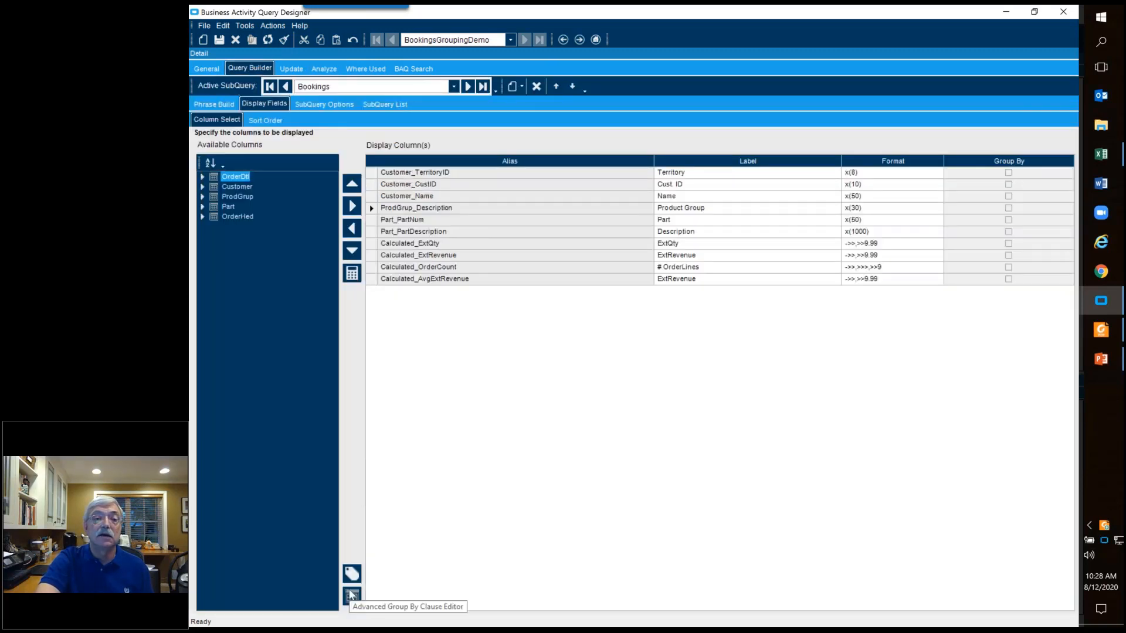
pyautogui.click(351, 597)
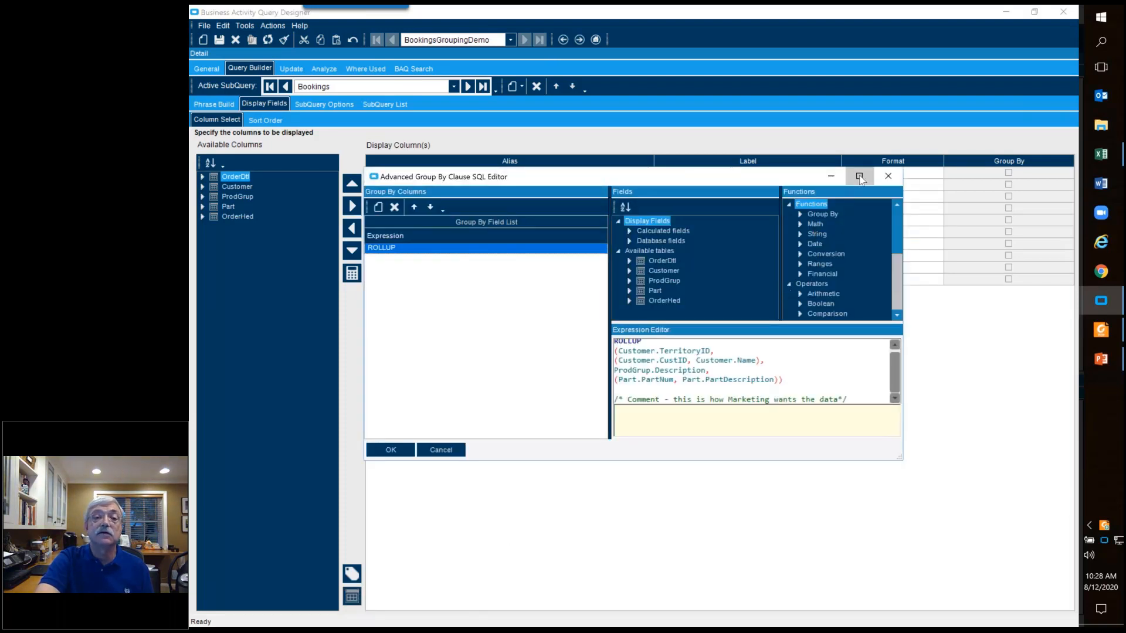
pyautogui.click(859, 176)
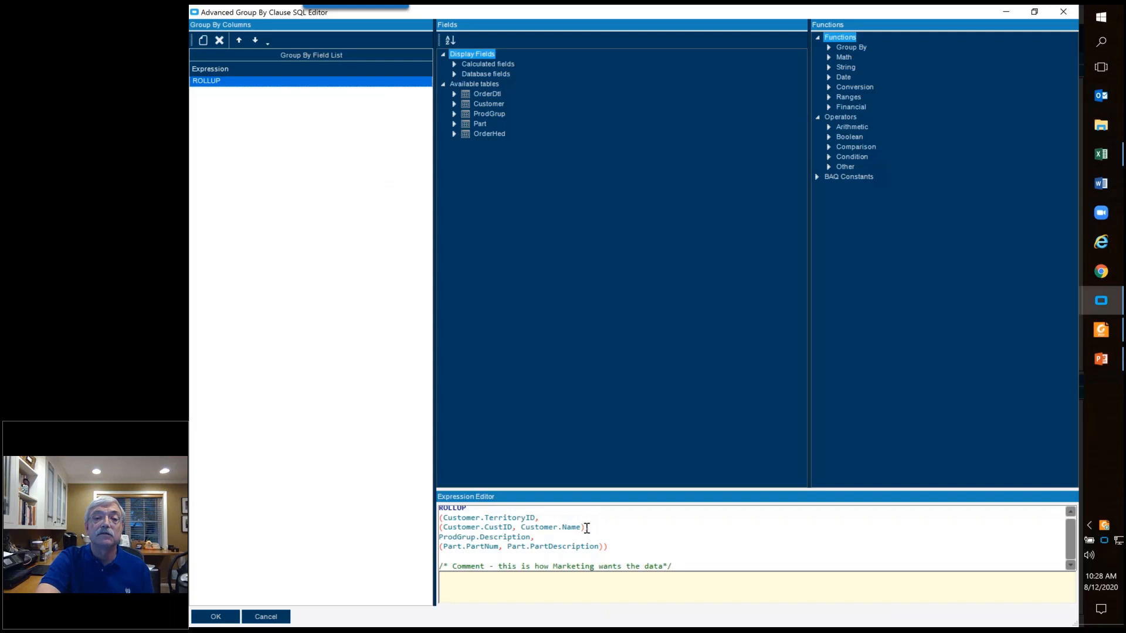
pyautogui.moveTo(594, 527); pyautogui.dragTo(409, 528)
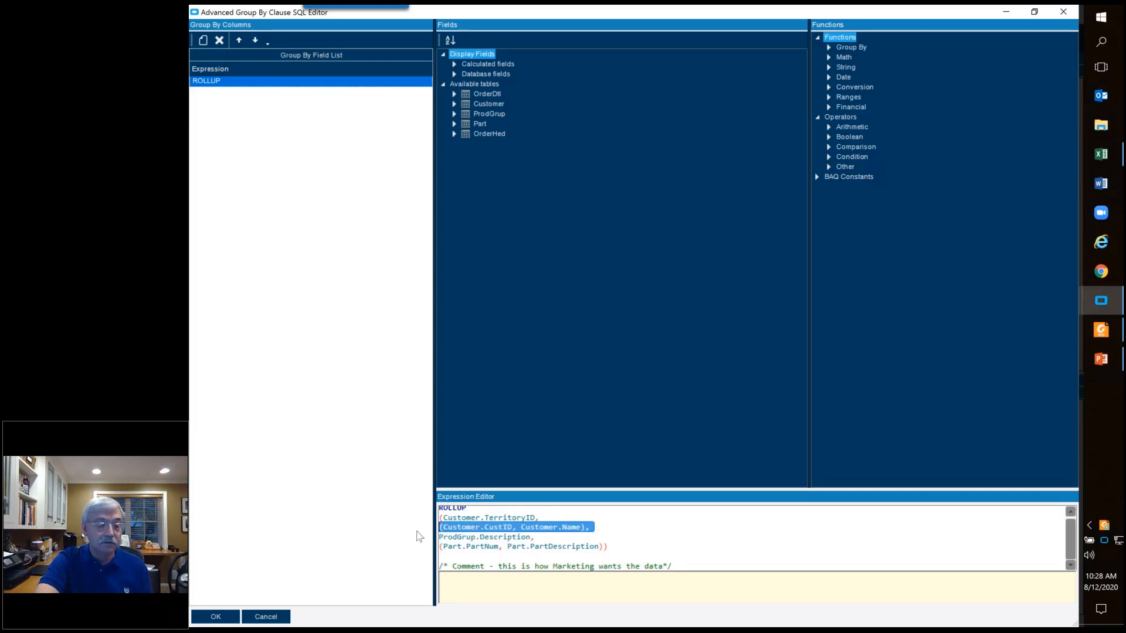
pyautogui.hotkey('ctrl', 'x')
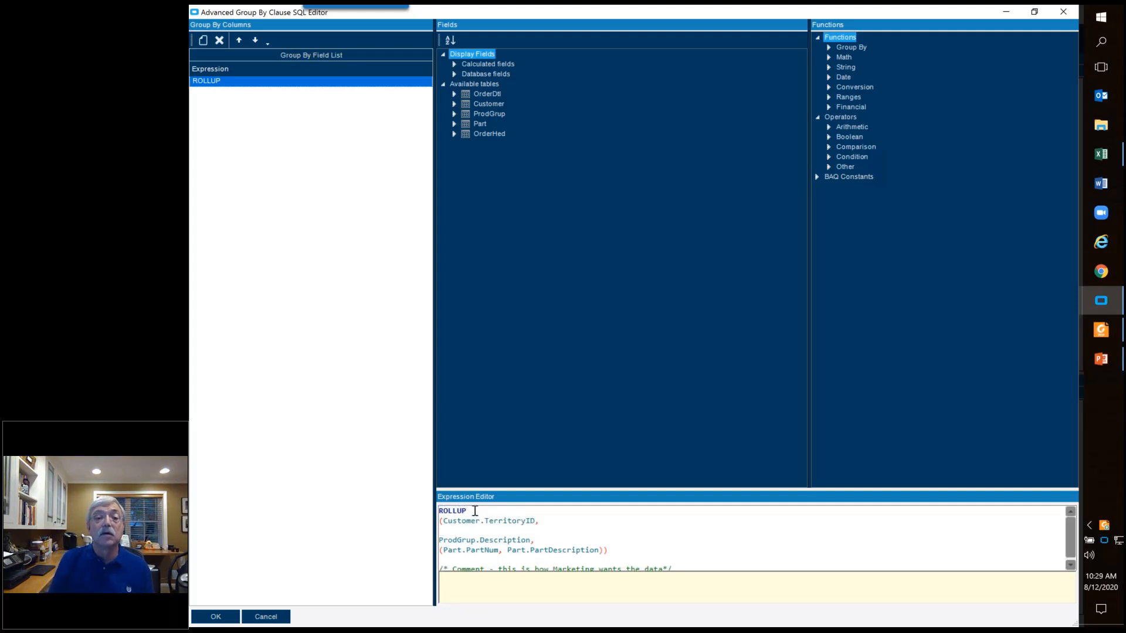
pyautogui.hotkey('ctrl', 'v')
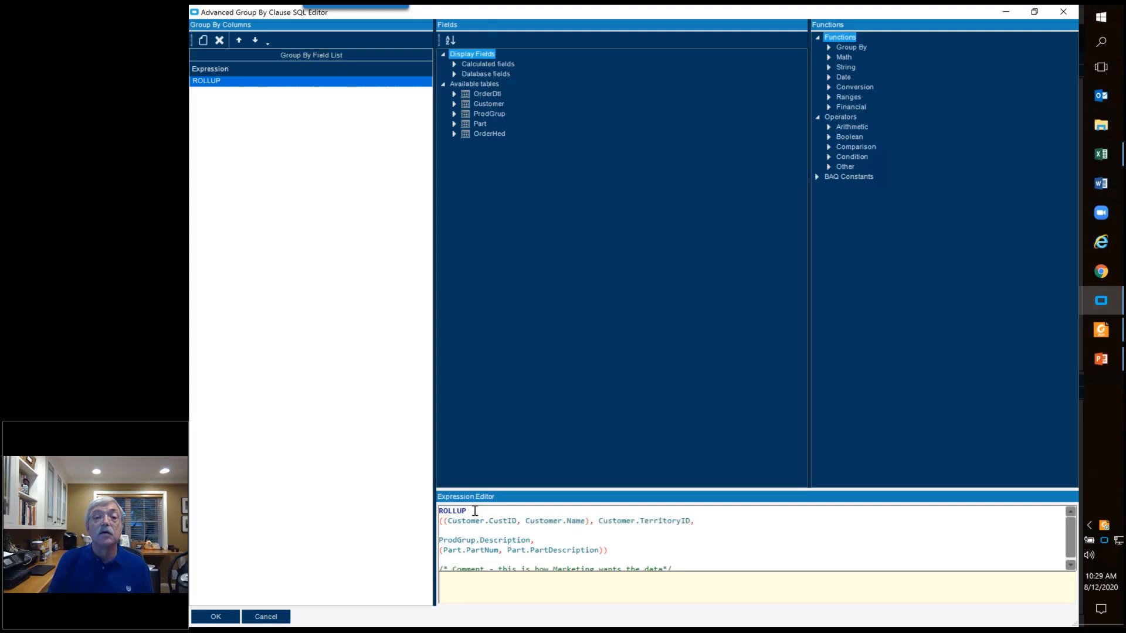
pyautogui.press('Return')
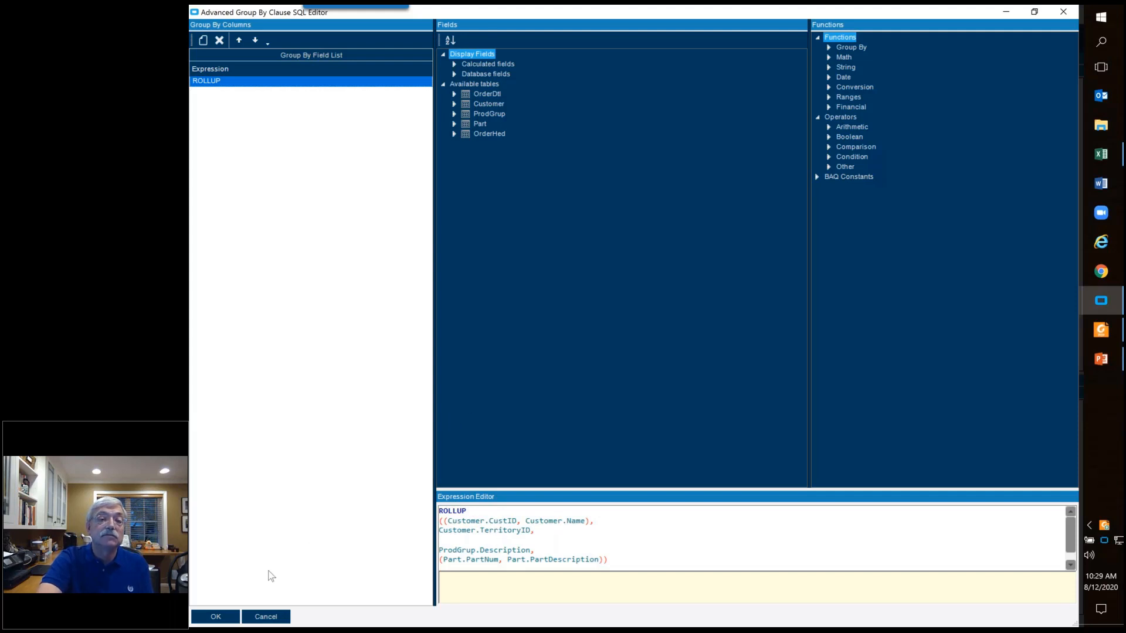
pyautogui.click(217, 620)
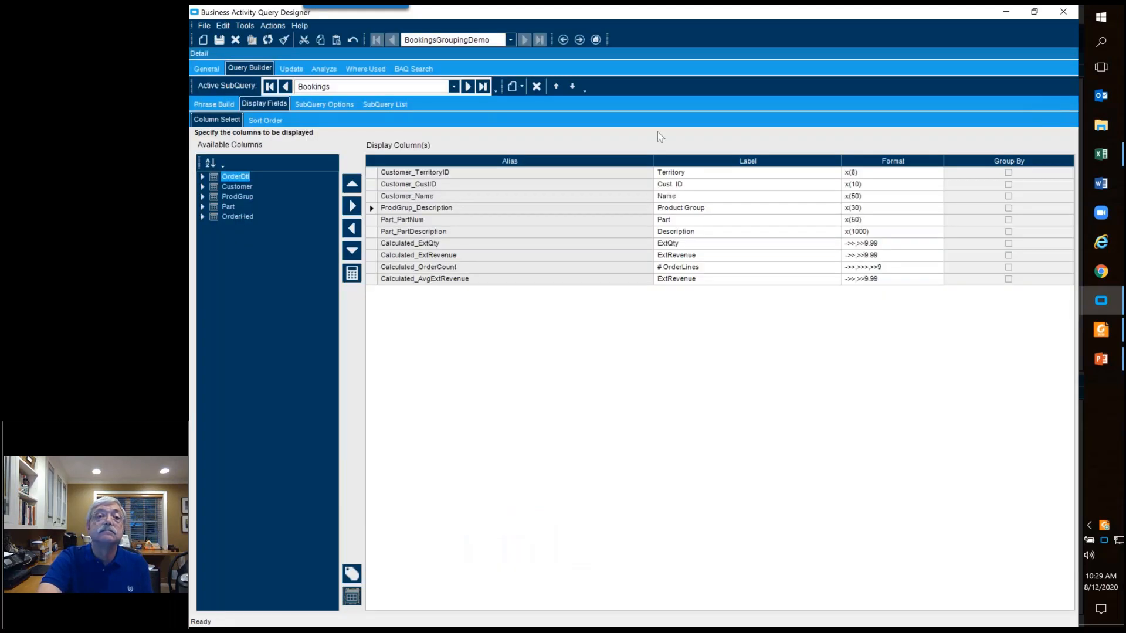
pyautogui.click(324, 69)
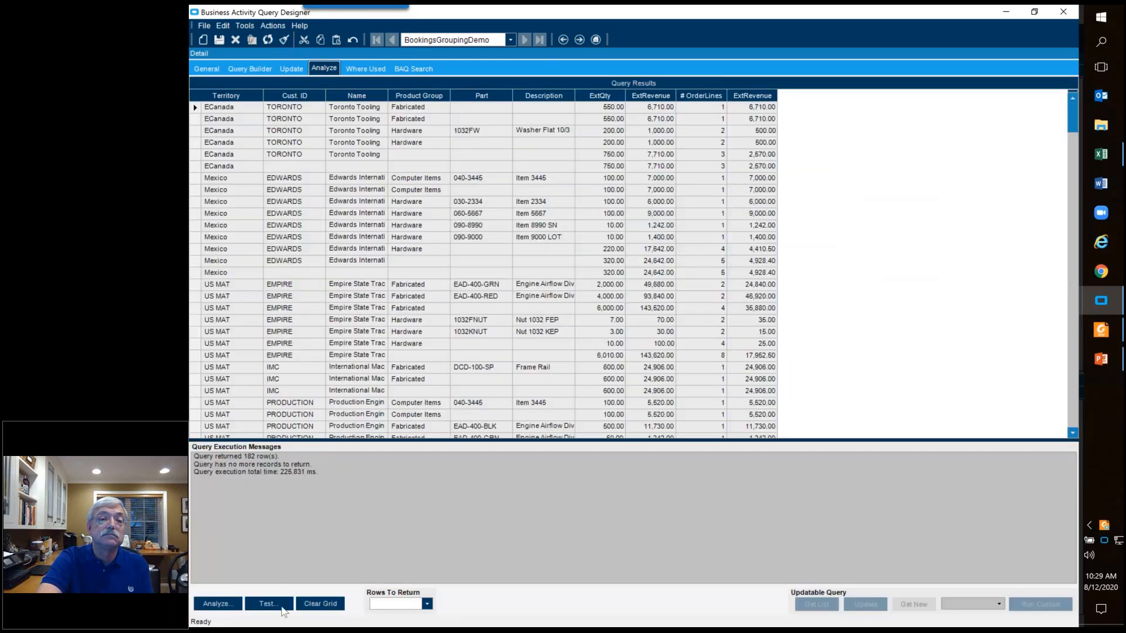
pyautogui.click(268, 603)
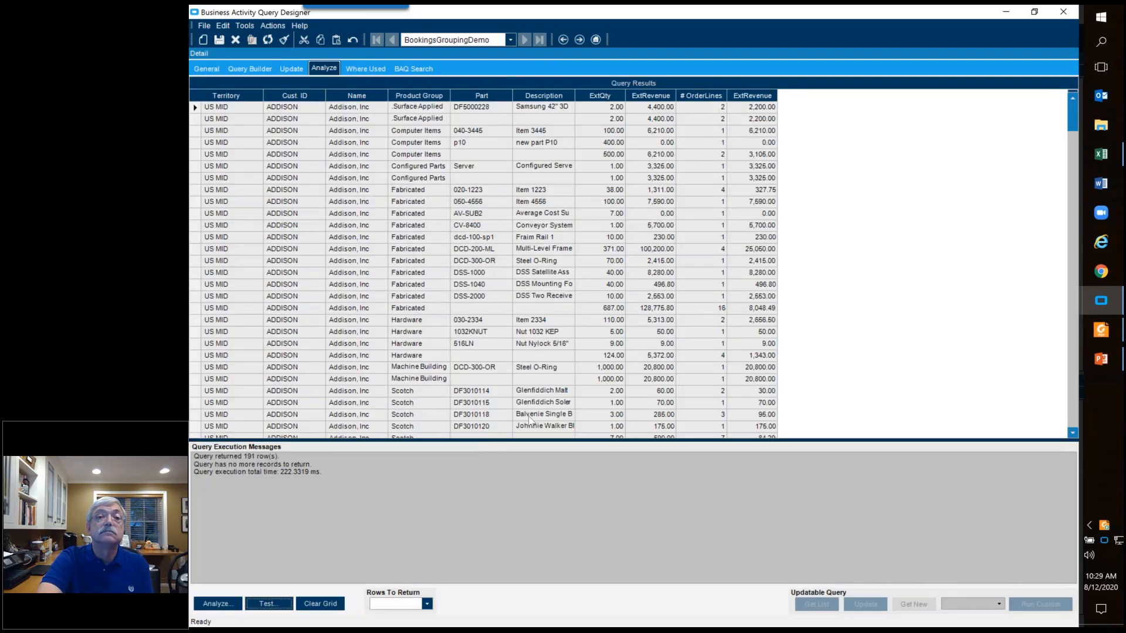
# Arrange the test results by ascending Cust. ID with Territory placed after Name, and highlight the first customer's overall subtotal row
pyautogui.click(306, 98)
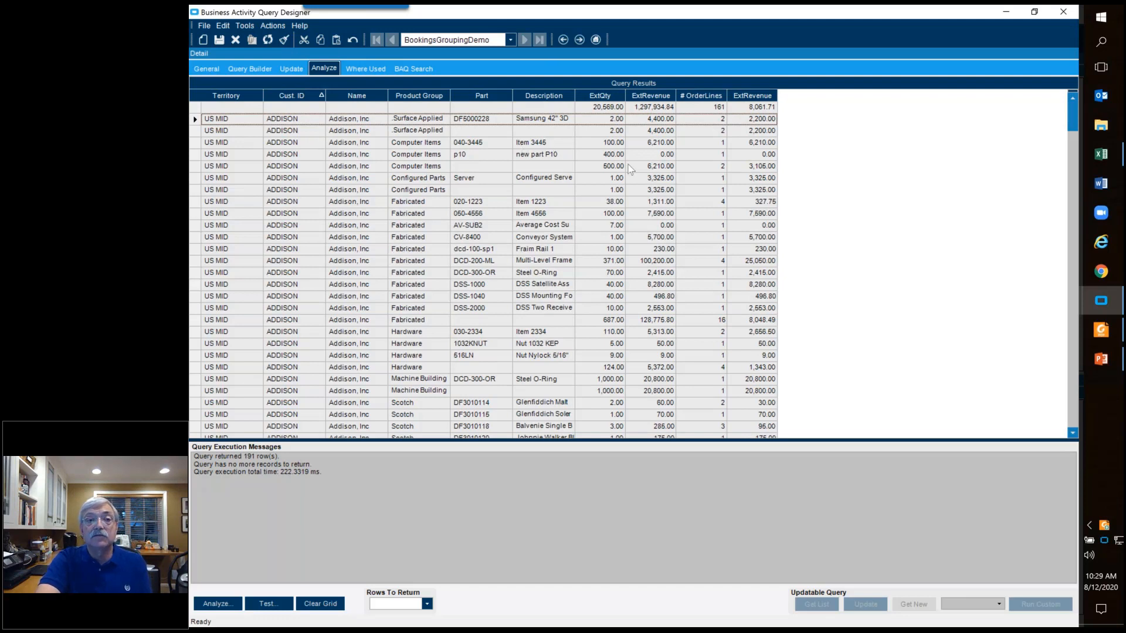
pyautogui.moveTo(208, 98); pyautogui.dragTo(387, 96)
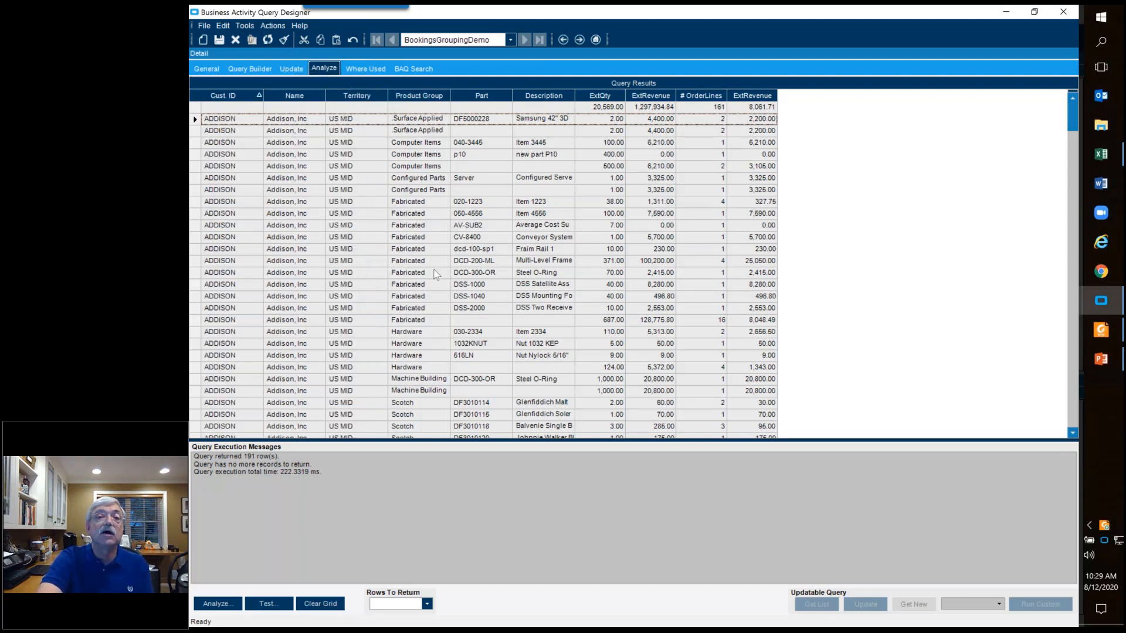
pyautogui.scroll(-3, 340, 314)
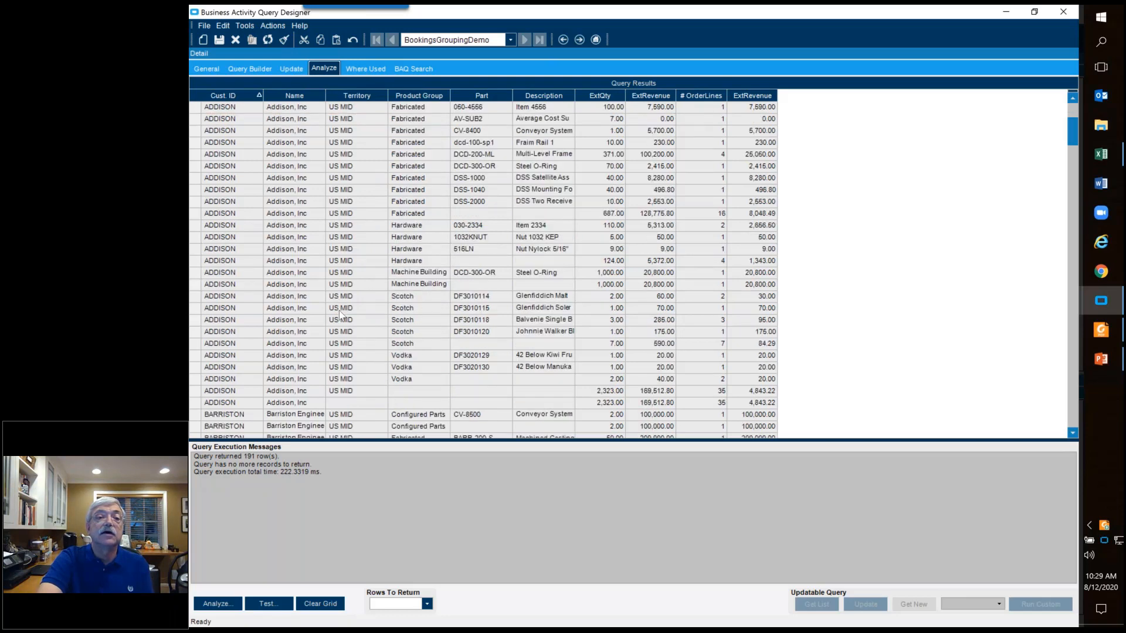
pyautogui.scroll(-1, 340, 315)
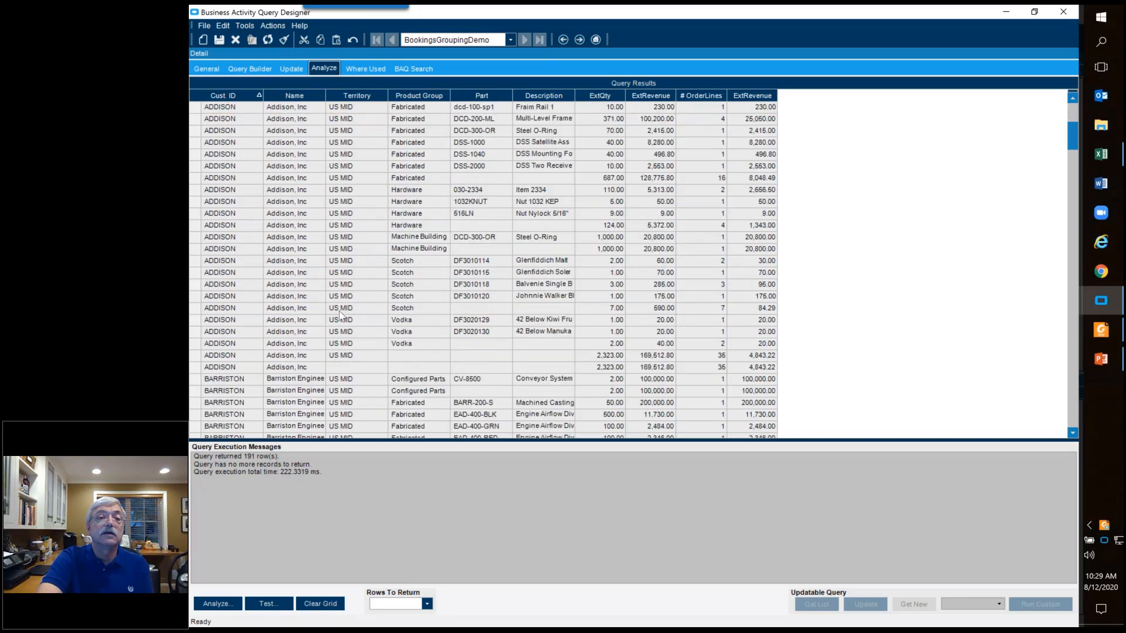
pyautogui.click(204, 368)
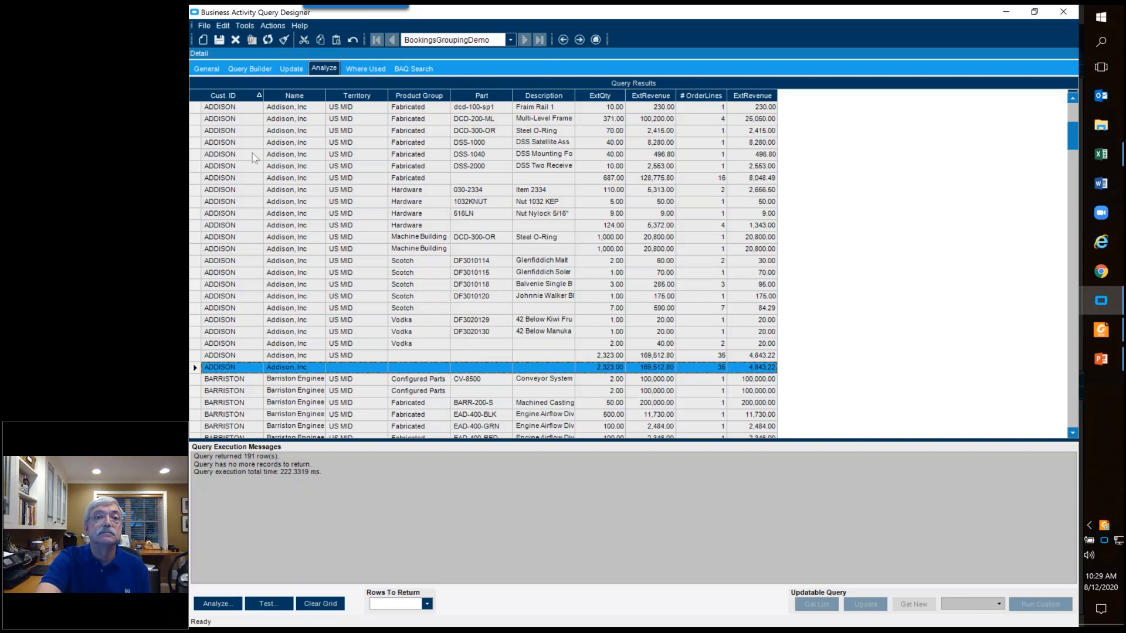
# Reopen the Bookings subquery's advanced Group By clause and show the description of the CUBE function
pyautogui.click(235, 69)
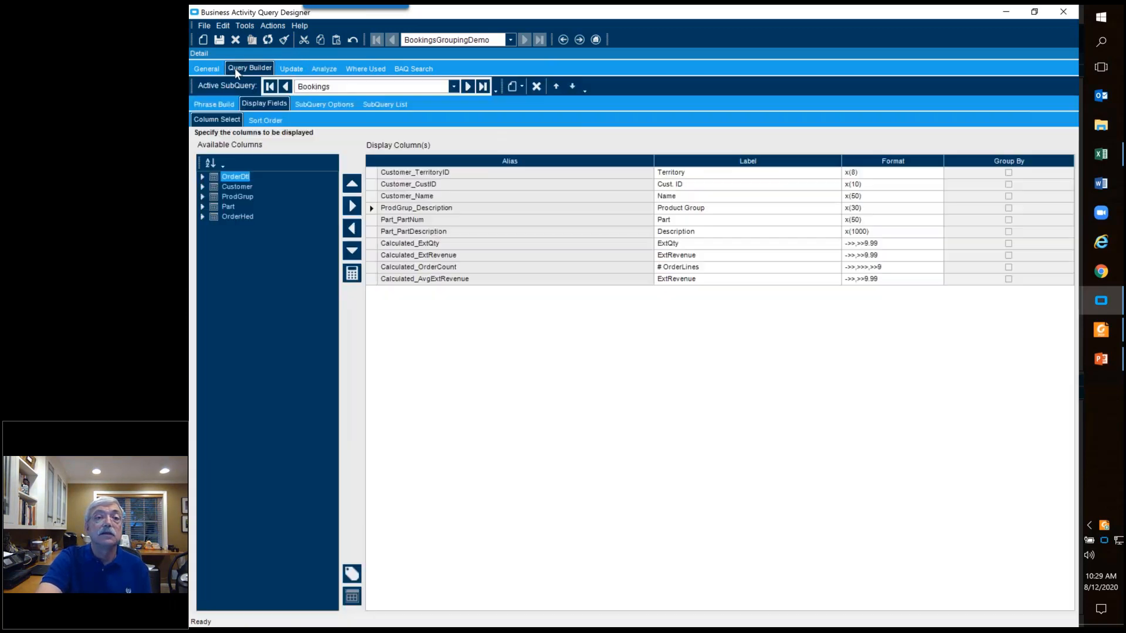
pyautogui.click(352, 597)
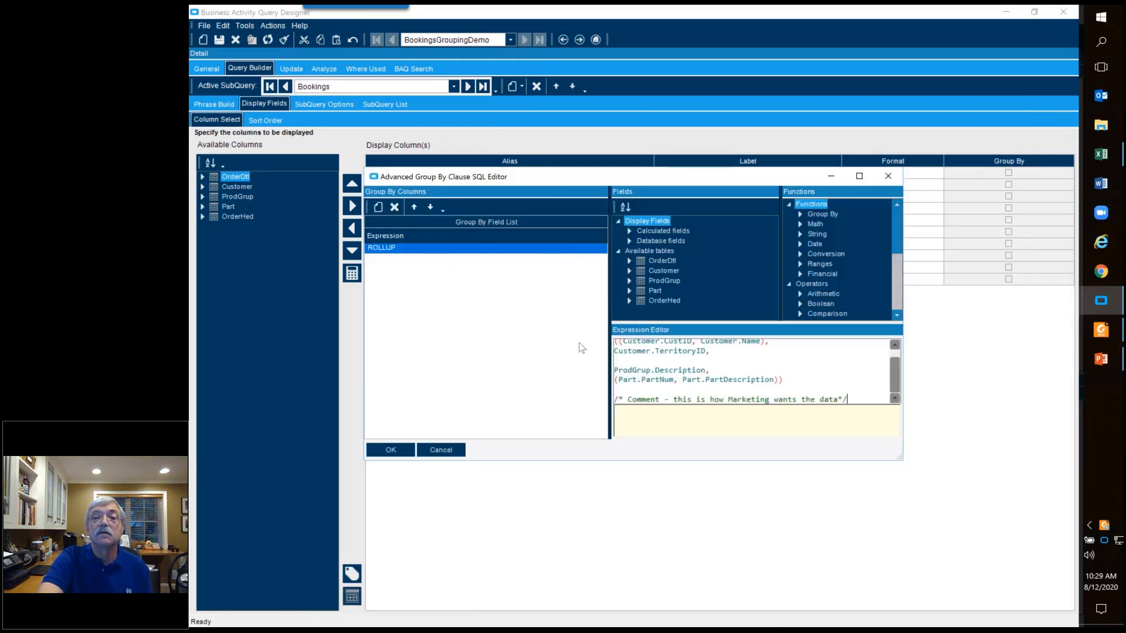
pyautogui.scroll(1, 893, 351)
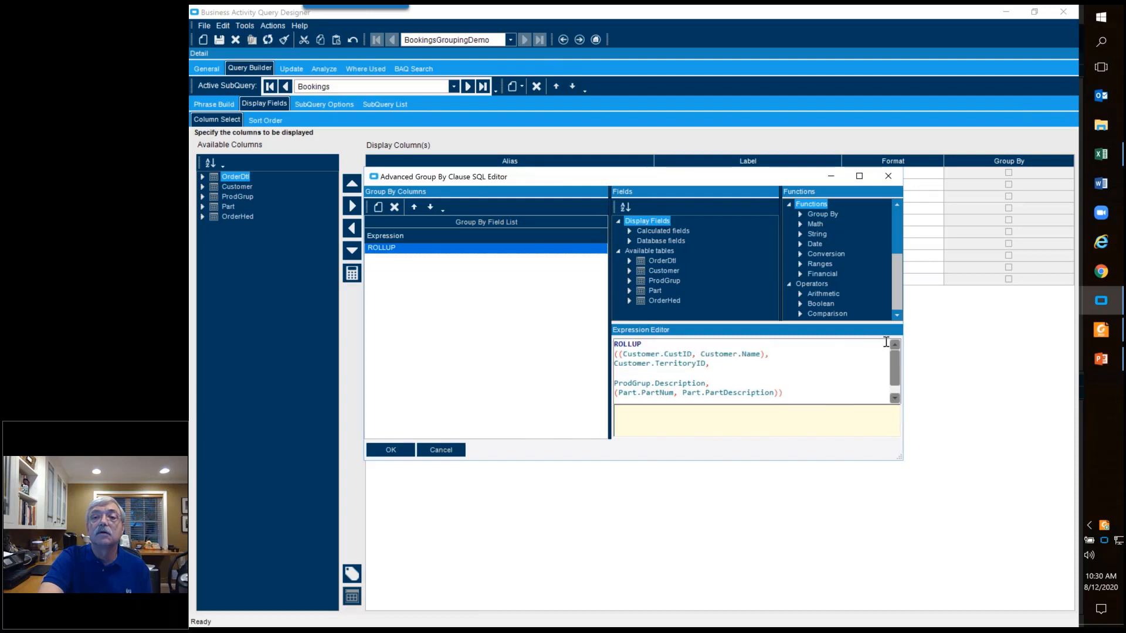
pyautogui.click(800, 215)
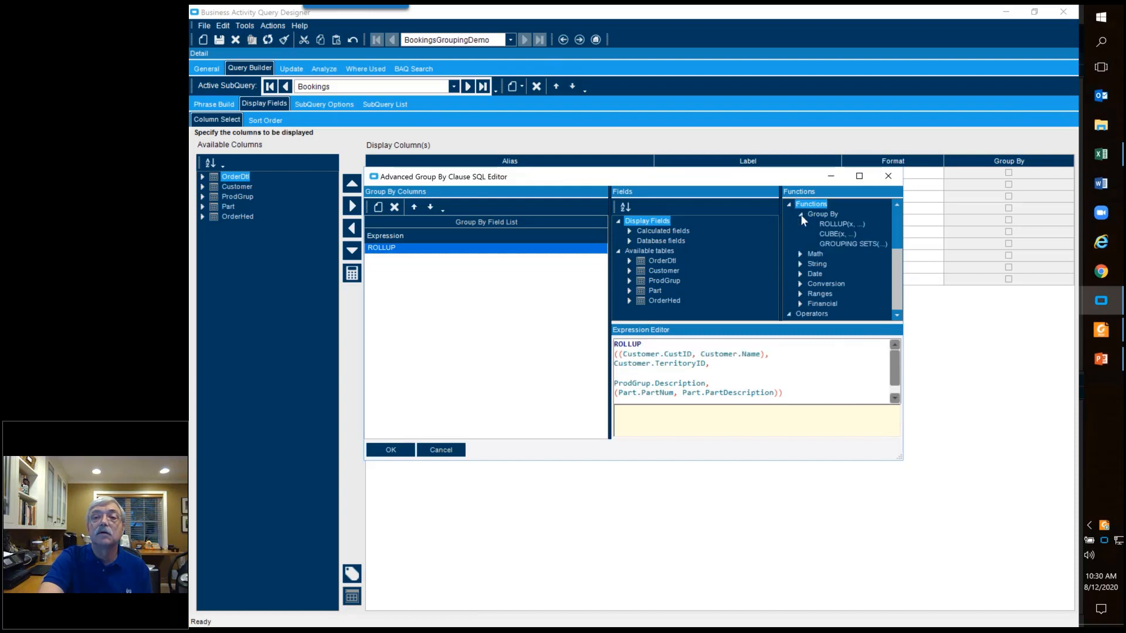
pyautogui.click(845, 224)
pyautogui.click(836, 234)
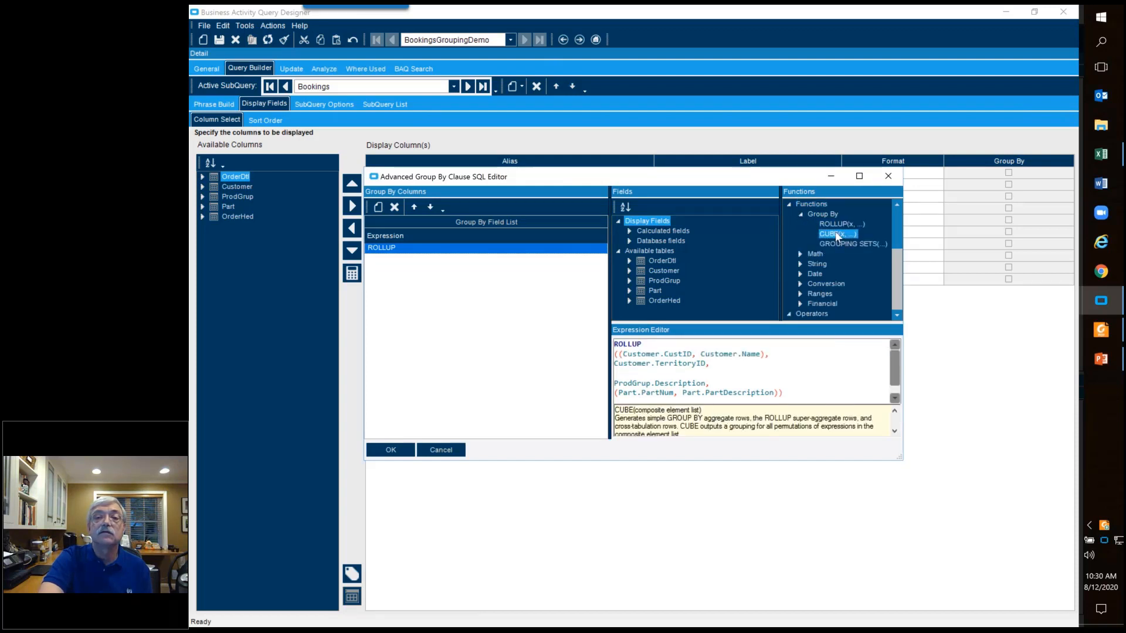
# Replace ROLLUP with CUBE in the Group By expression, placing it directly before the column list
pyautogui.moveTo(665, 347); pyautogui.dragTo(487, 357)
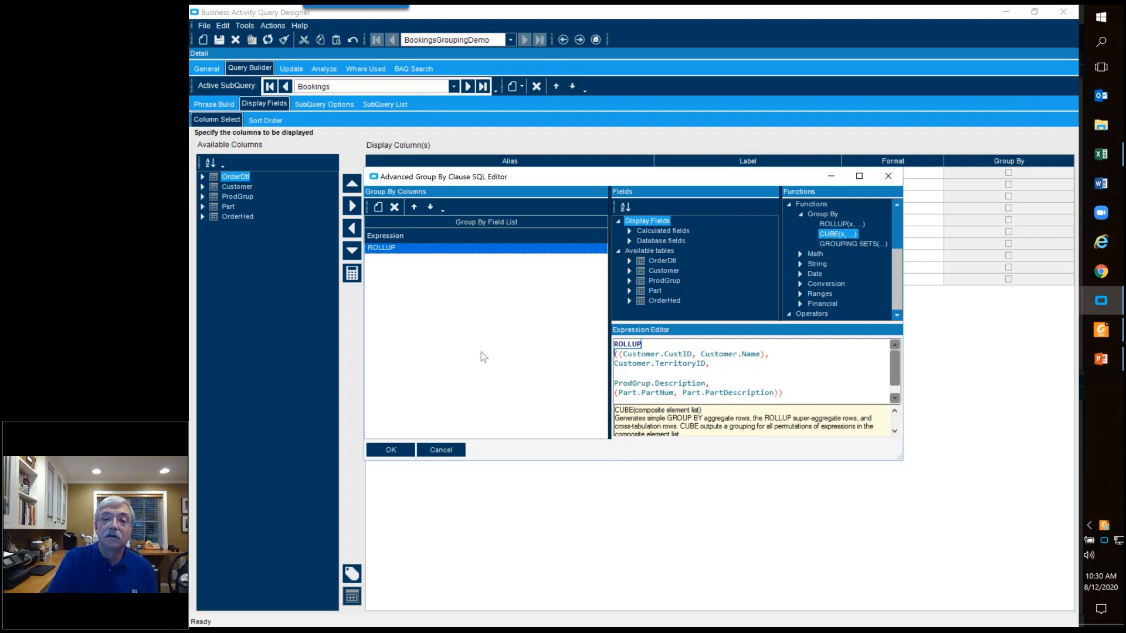
pyautogui.press('BackSpace')
pyautogui.press('BackSpace')
pyautogui.press('BackSpace')
pyautogui.press('BackSpace')
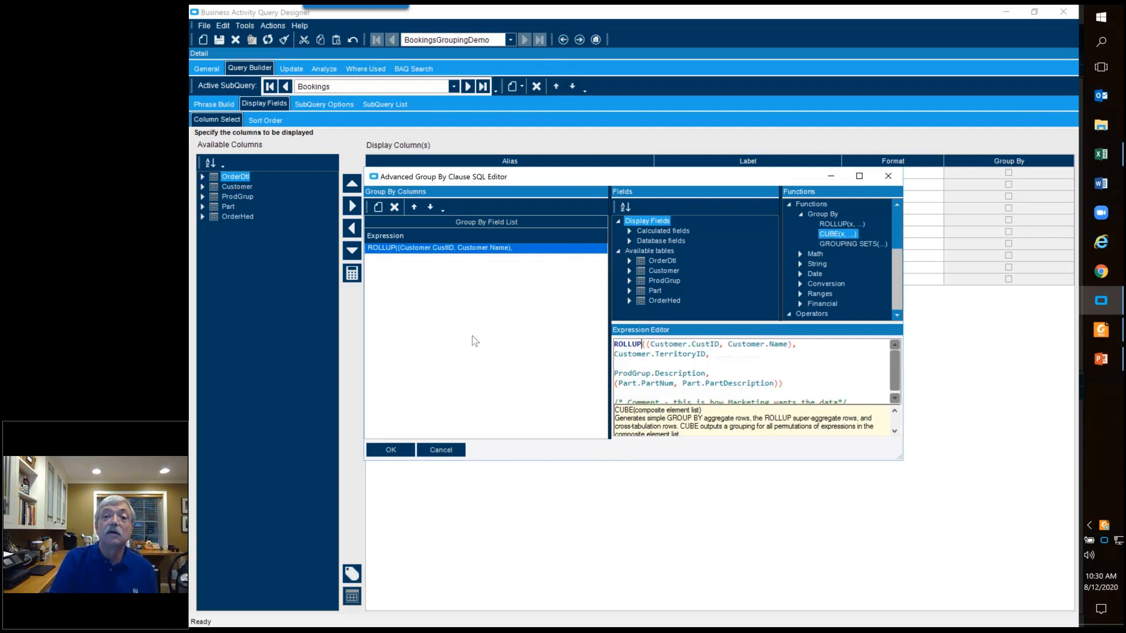
pyautogui.press('BackSpace')
pyautogui.press('BackSpace')
pyautogui.press('BackSpace')
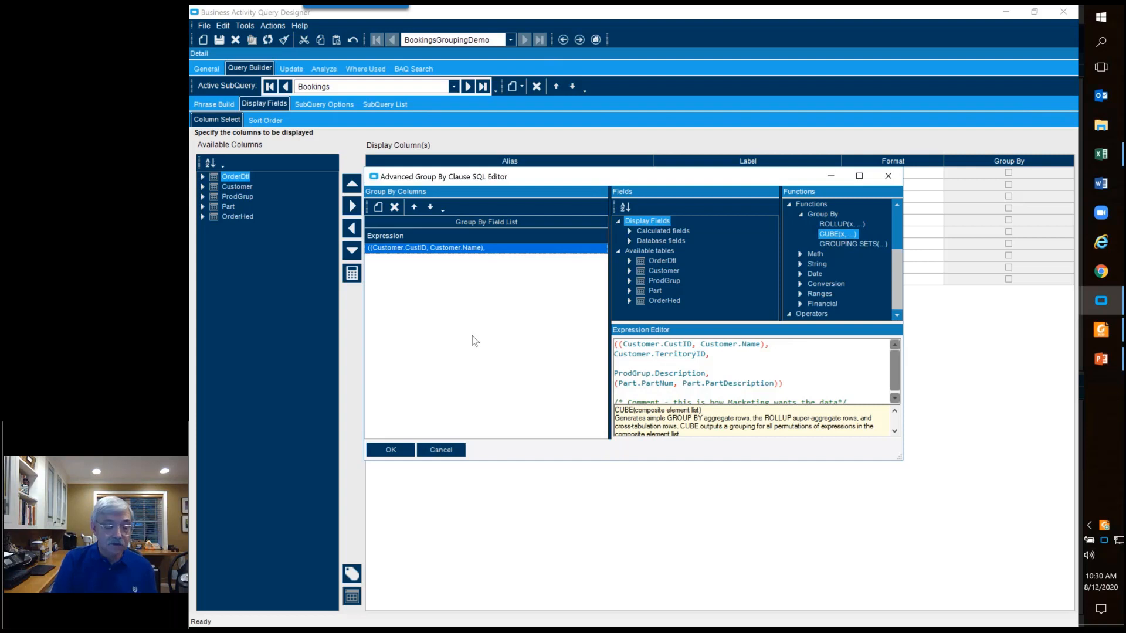
pyautogui.write('CUBE')
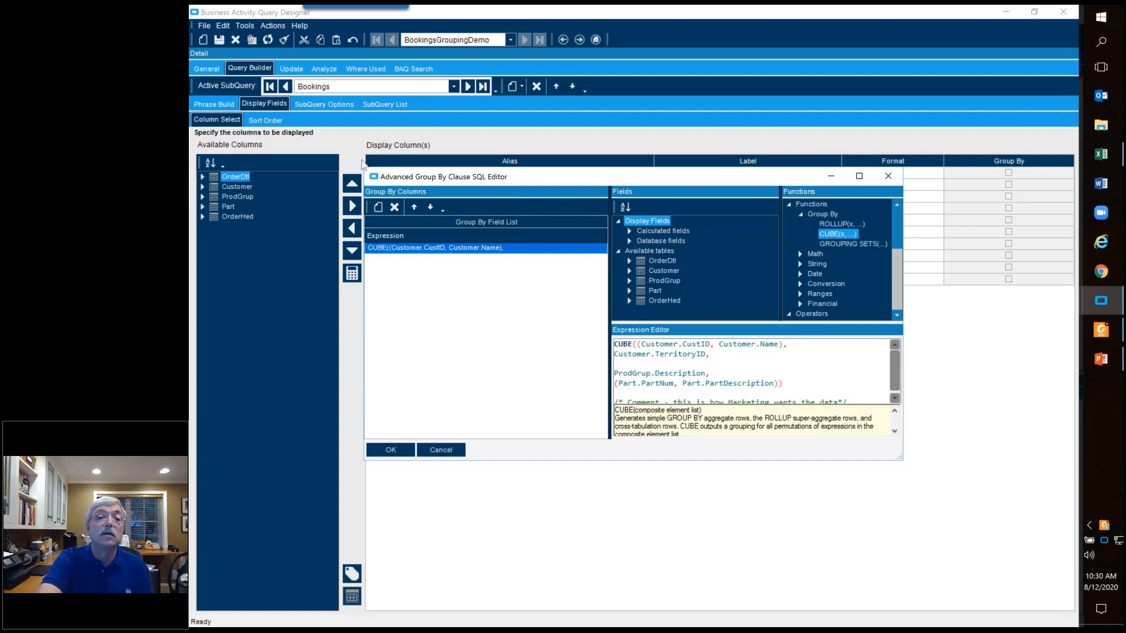
# Accept the CUBE Group By clause and rerun the BookingsGroupingDemo query test
pyautogui.click(397, 453)
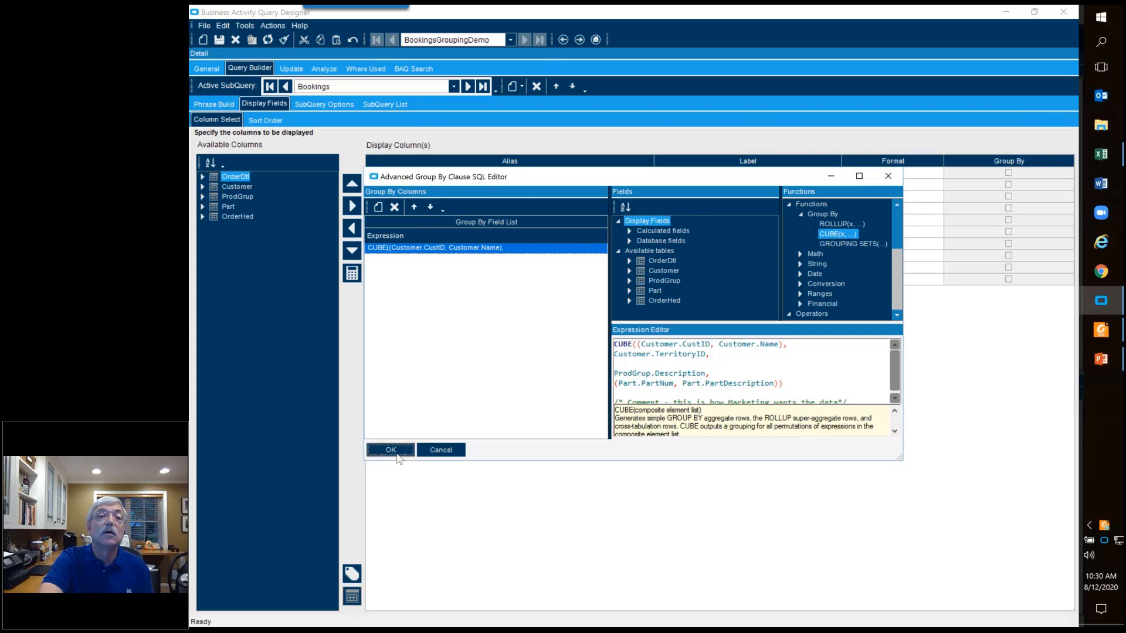
pyautogui.click(324, 69)
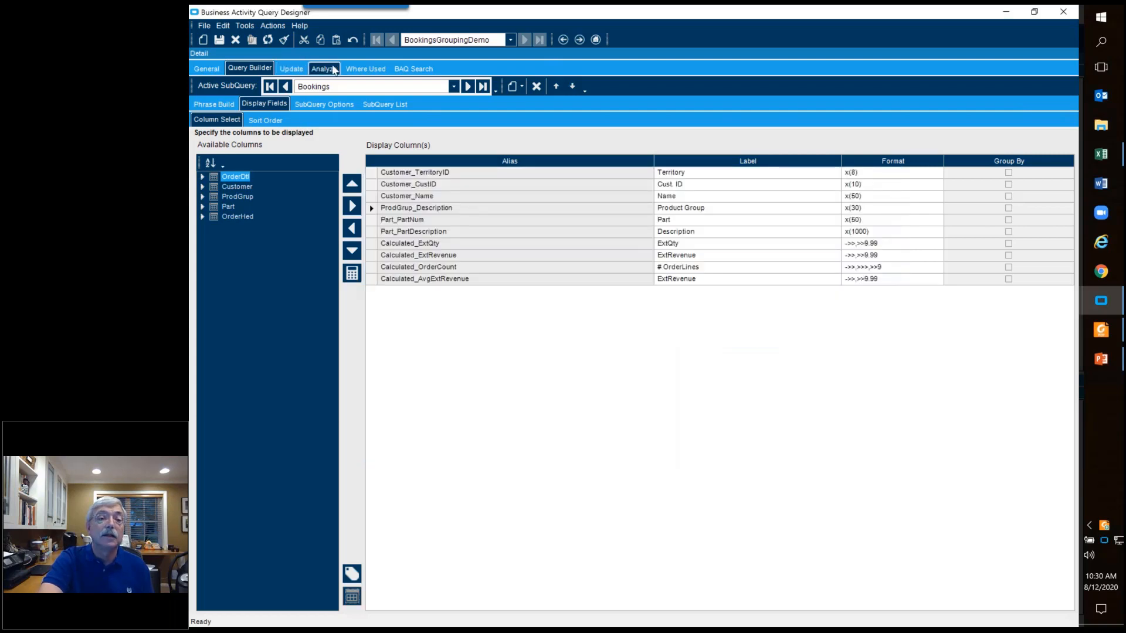
pyautogui.click(267, 603)
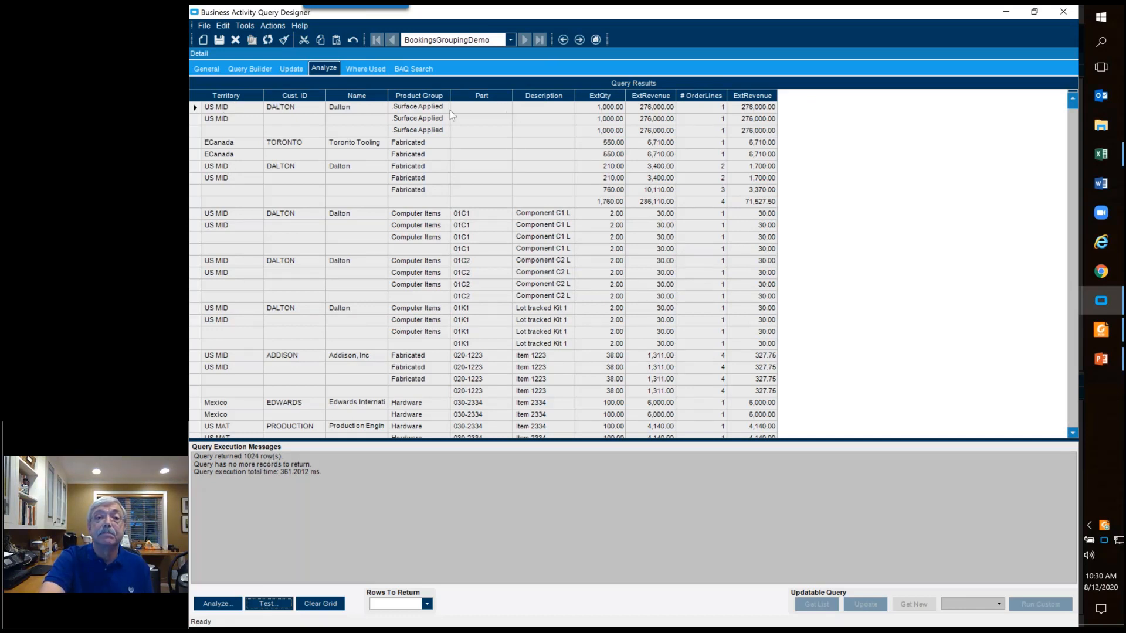
# Examine the CUBE test results for the combinations of territory, customer, product group and part, and return to the first row
pyautogui.scroll(-2, 533, 337)
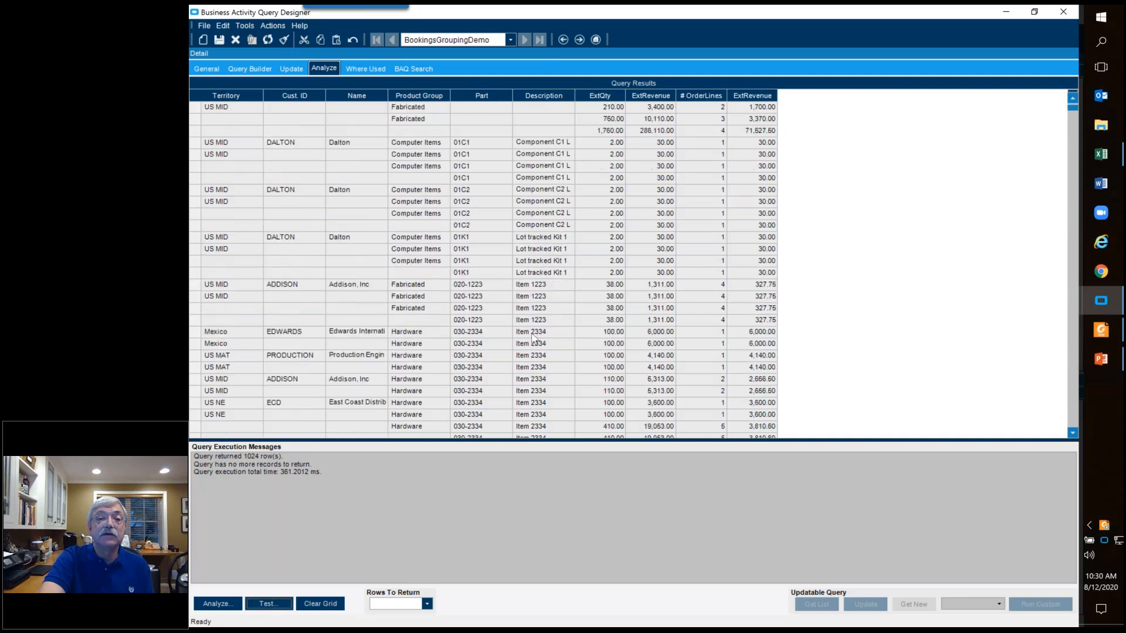
pyautogui.scroll(-4, 533, 337)
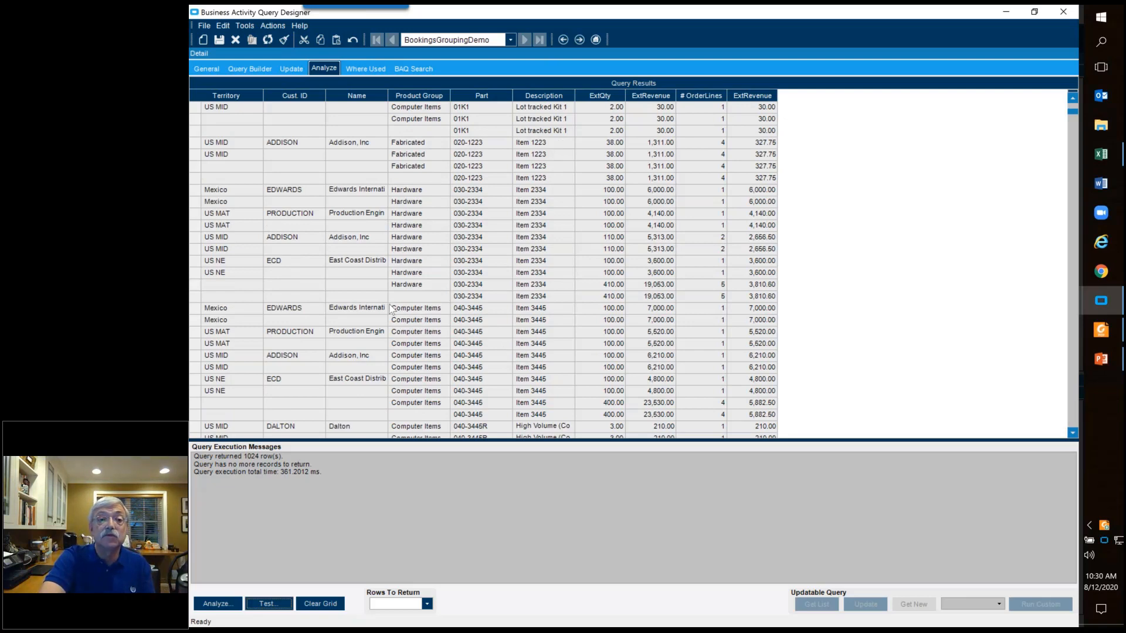
pyautogui.scroll(-1, 390, 309)
pyautogui.scroll(-2, 390, 310)
pyautogui.scroll(-2, 456, 311)
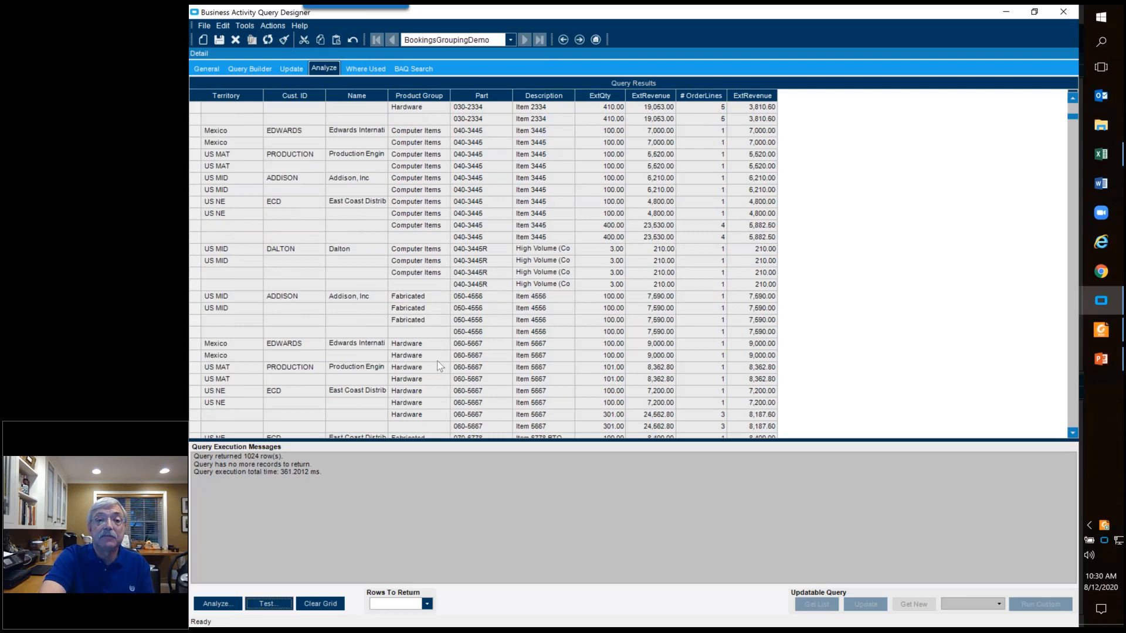
pyautogui.scroll(-9, 450, 364)
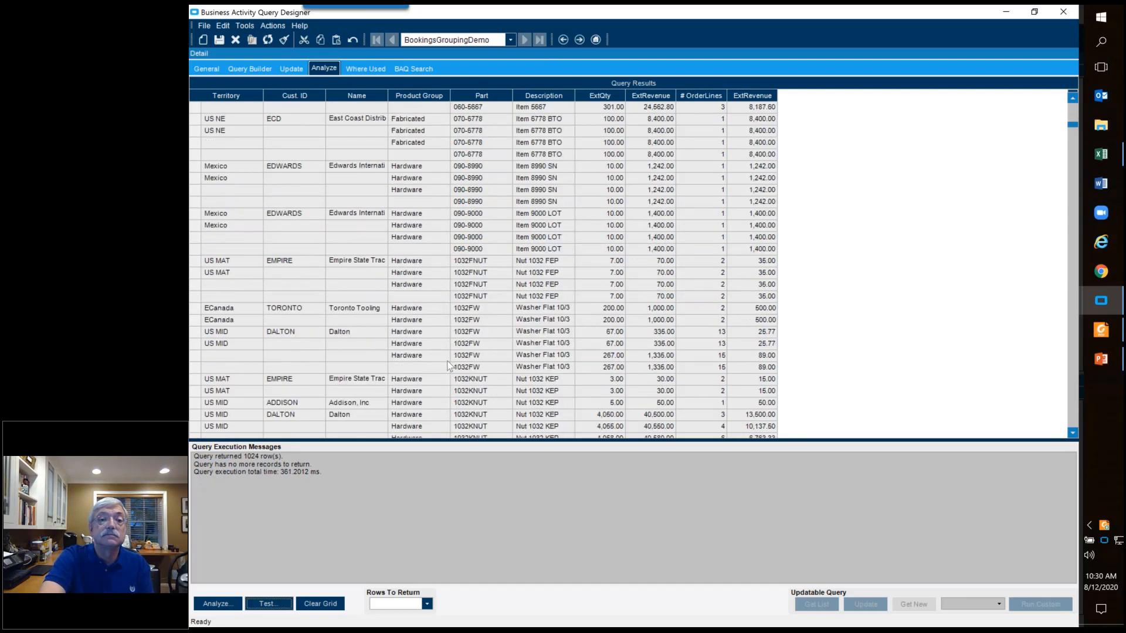
pyautogui.scroll(15, 448, 367)
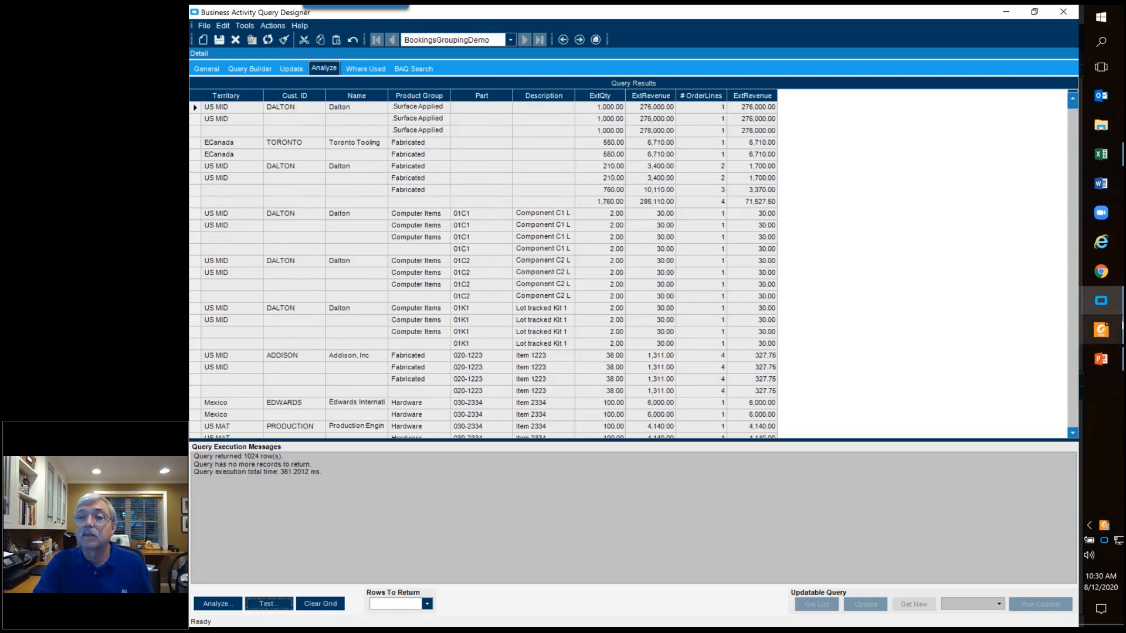
# Switch to the BookingGroupBy dashboard and examine the territory, customer and product group combinations in its Cube grid
pyautogui.moveTo(1101, 330)
pyautogui.moveTo(1089, 306)
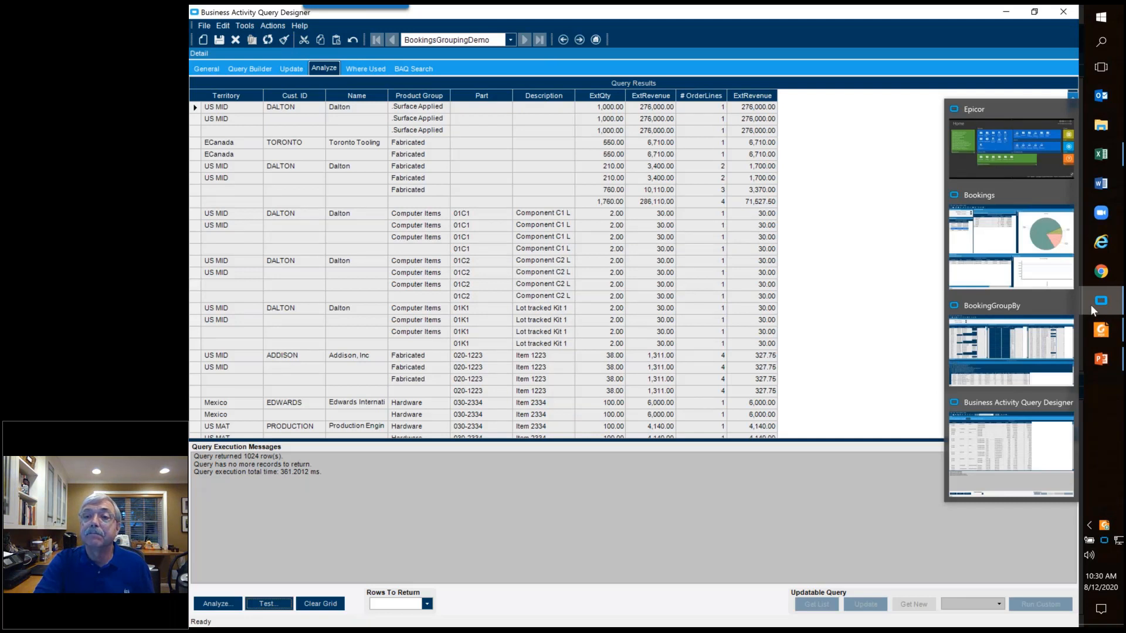
pyautogui.click(1033, 314)
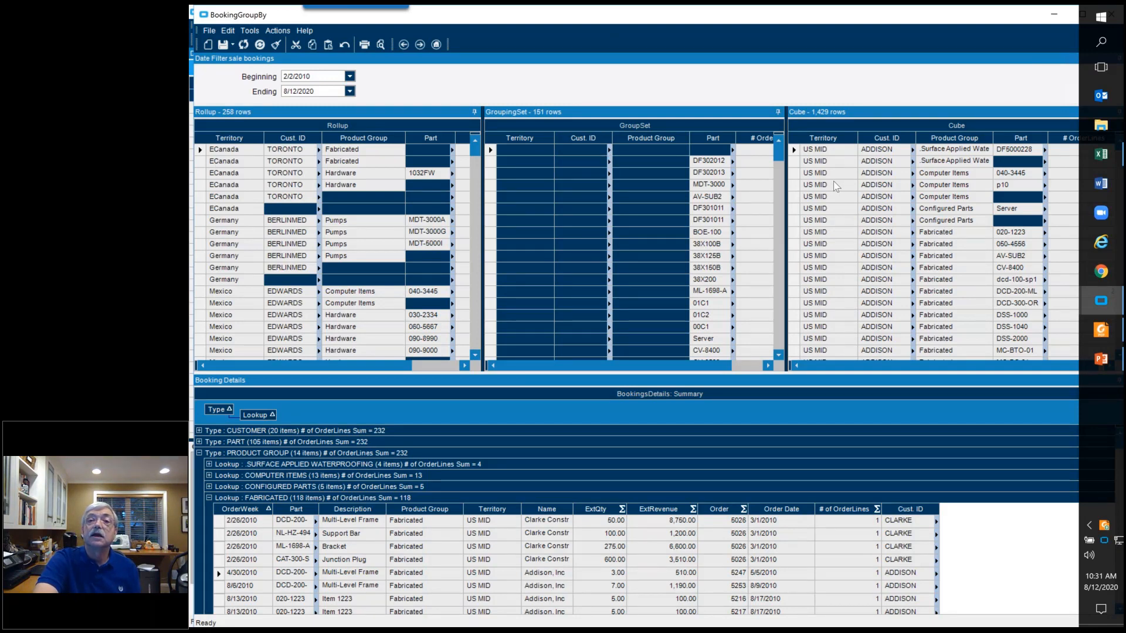
pyautogui.scroll(-5, 828, 238)
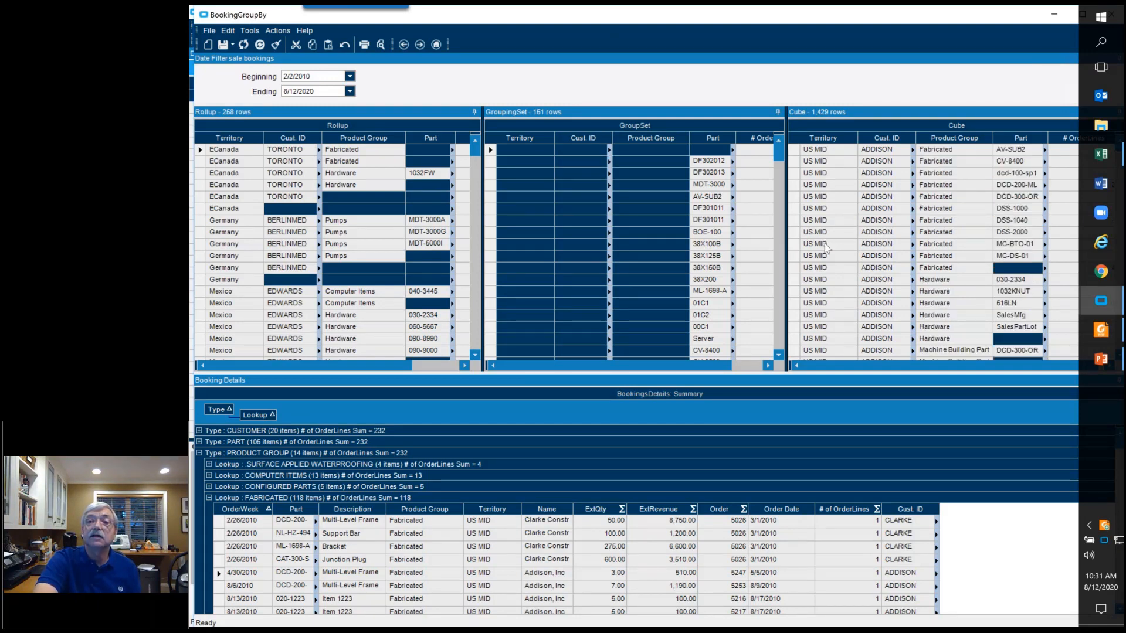
pyautogui.scroll(-2, 821, 252)
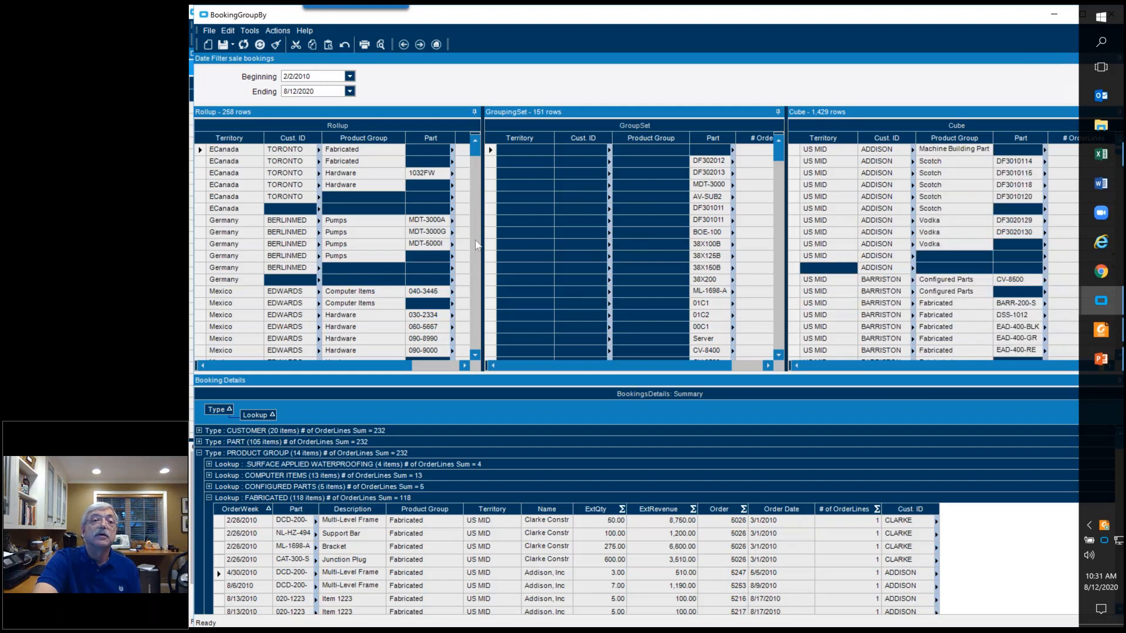
# Browse the Rollup grid's subtotal rows and highlight the US MAT row for customer EMPIRE and part 1032KNUT
pyautogui.scroll(-4, 203, 225)
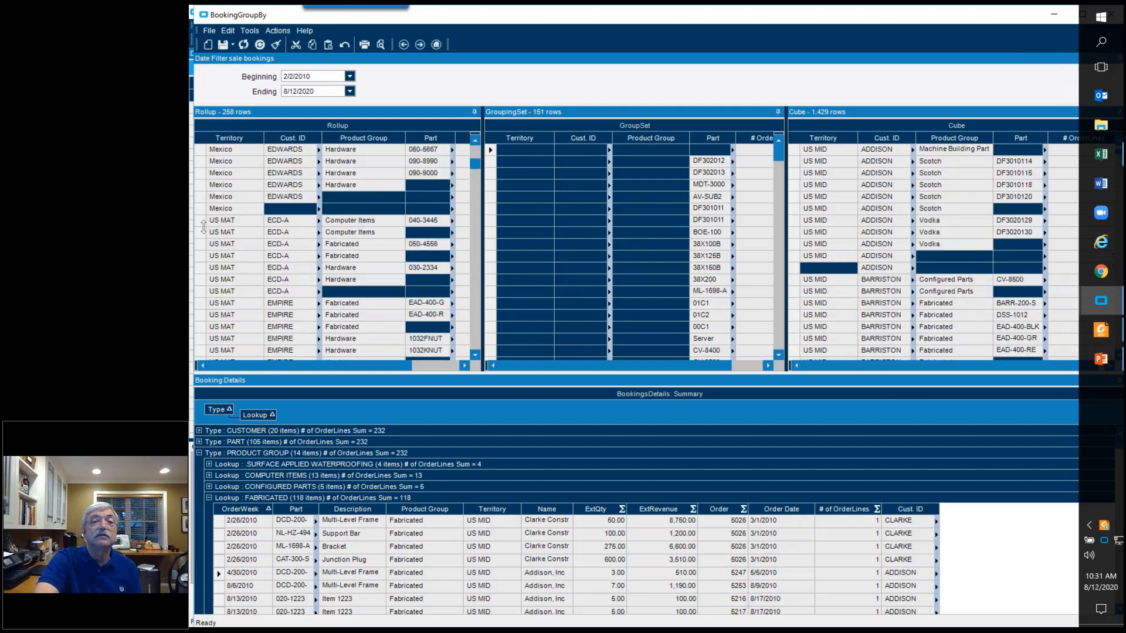
pyautogui.scroll(-2, 203, 225)
pyautogui.scroll(-1, 204, 226)
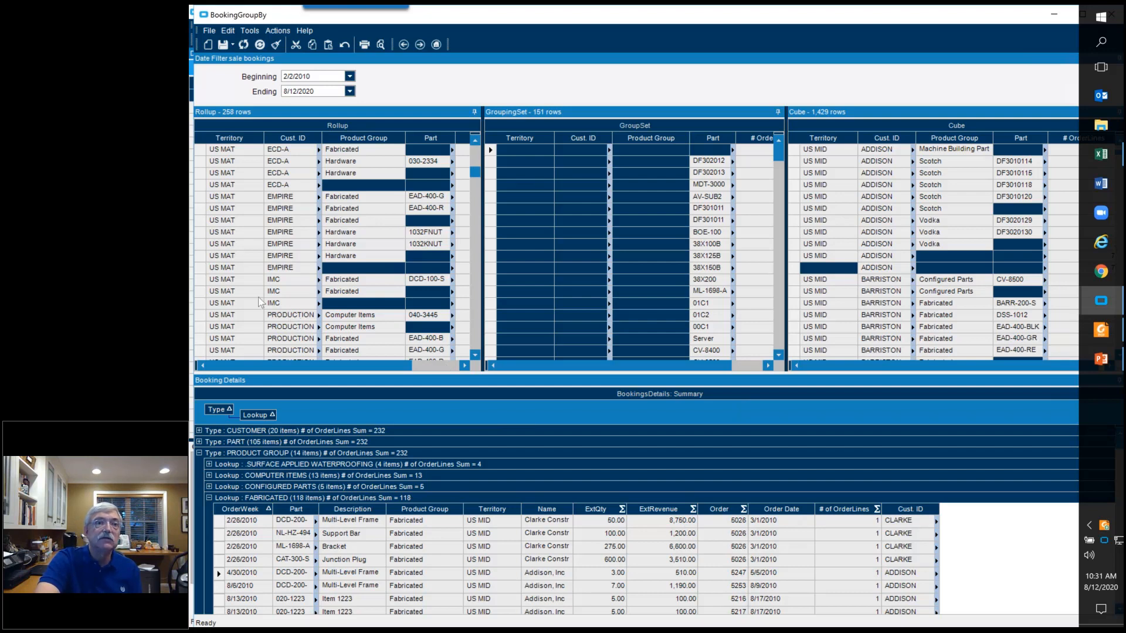
pyautogui.click(201, 245)
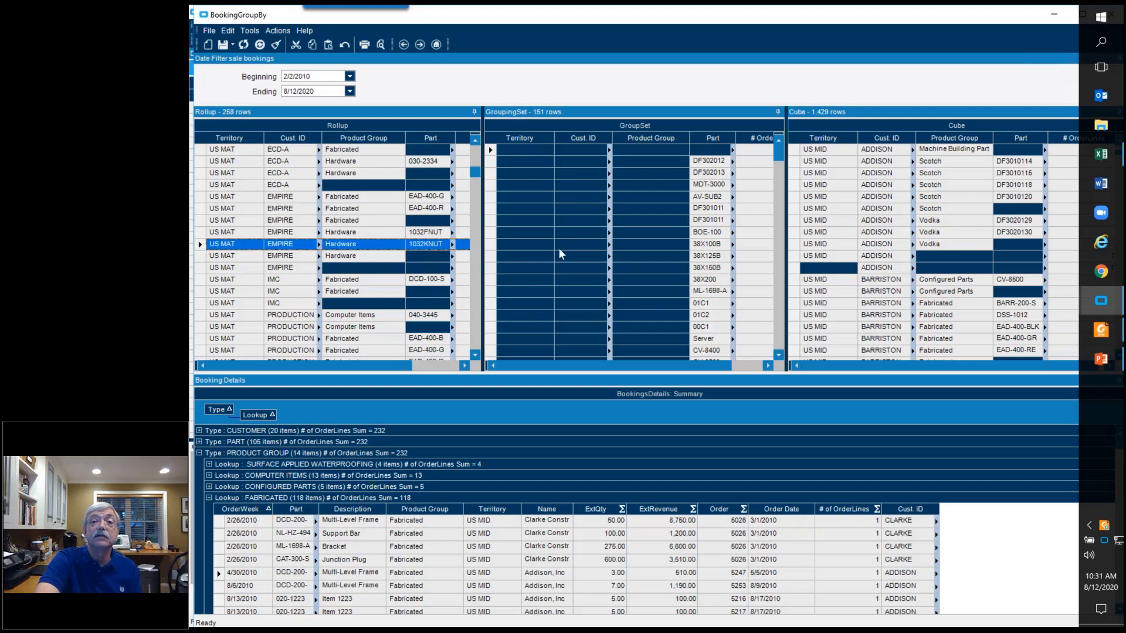
# Compare the GroupingSet grid's customer and territory groups with further customer rows in the Cube grid
pyautogui.scroll(-3, 560, 258)
pyautogui.scroll(-15, 560, 261)
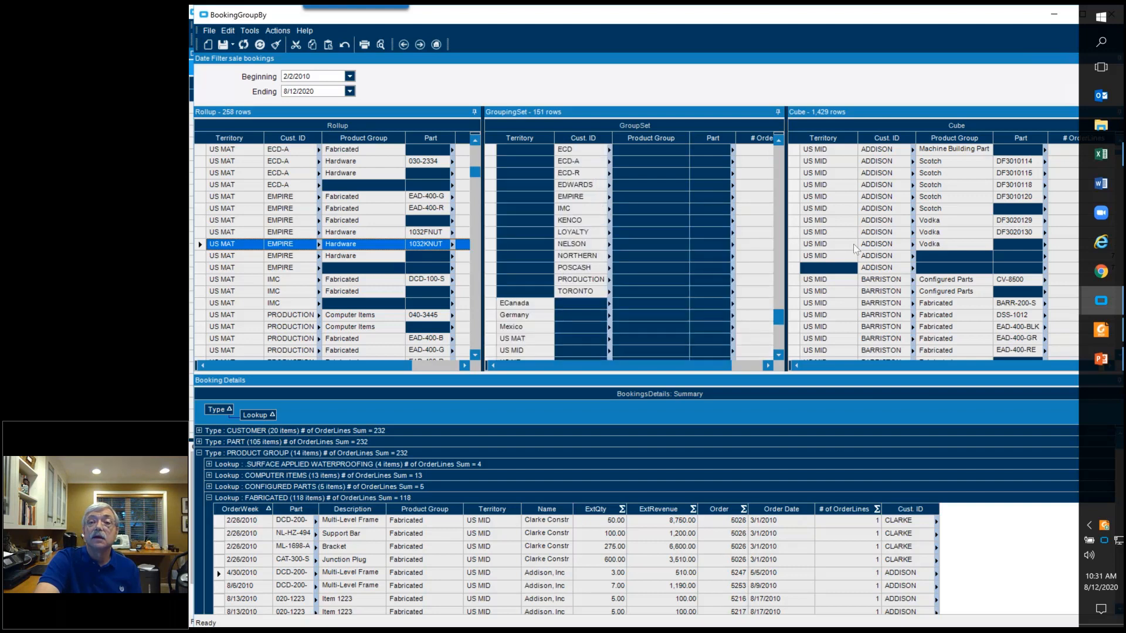
pyautogui.scroll(-10, 888, 264)
pyautogui.scroll(-4, 888, 264)
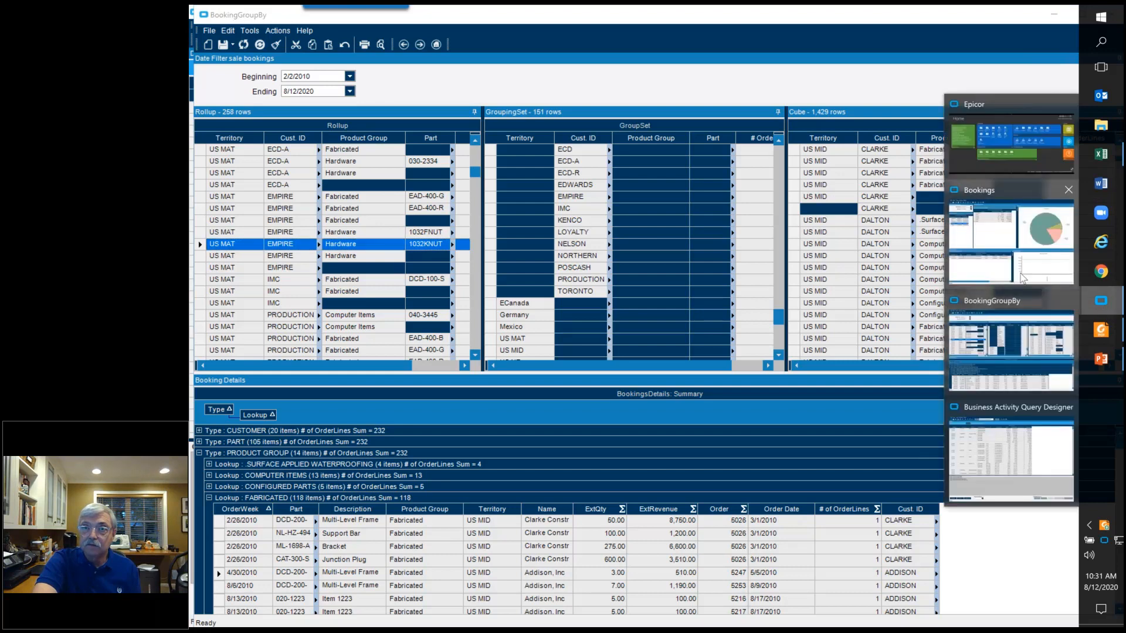
# Show the Bookings dashboard with its pie chart and weekly revenue, and return to the Business Activity Query Designer
pyautogui.click(986, 274)
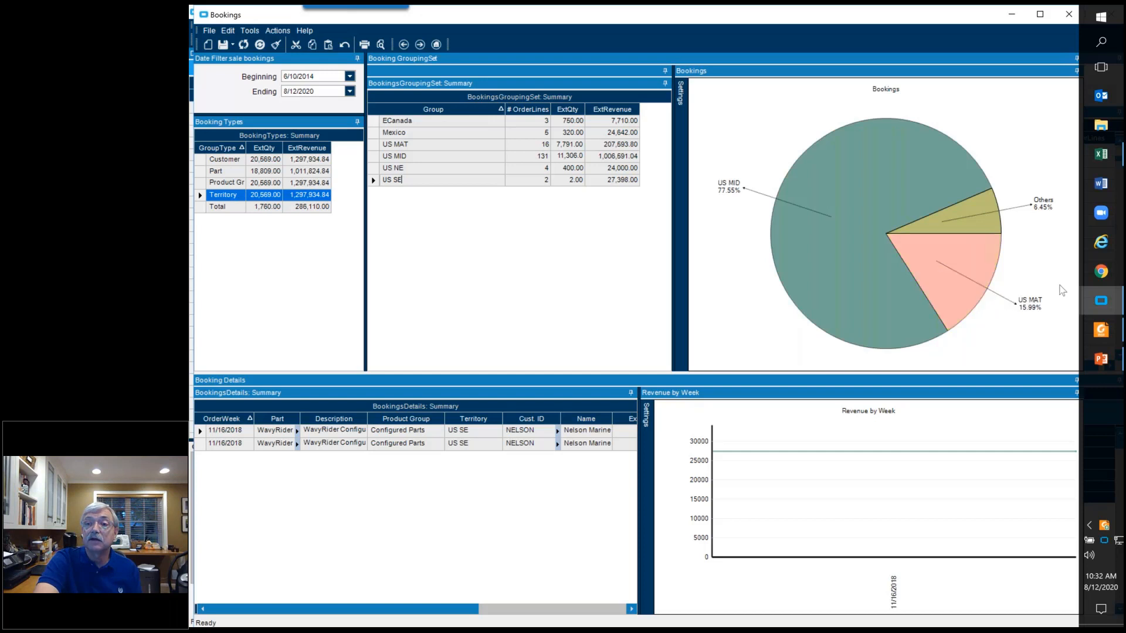
pyautogui.moveTo(1090, 301)
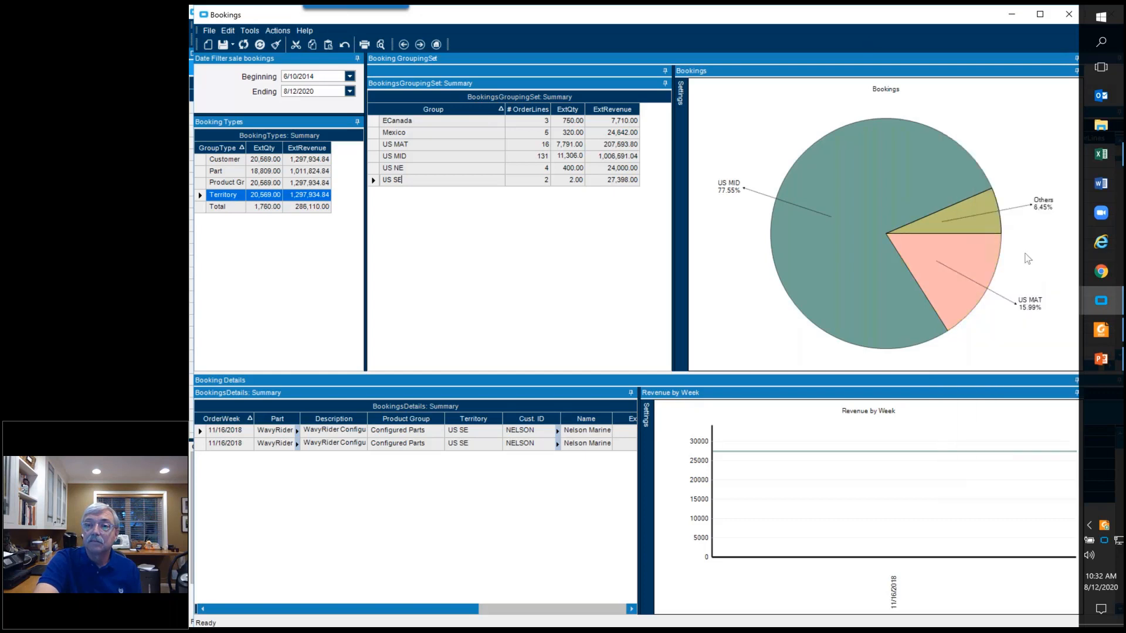
pyautogui.click(1100, 307)
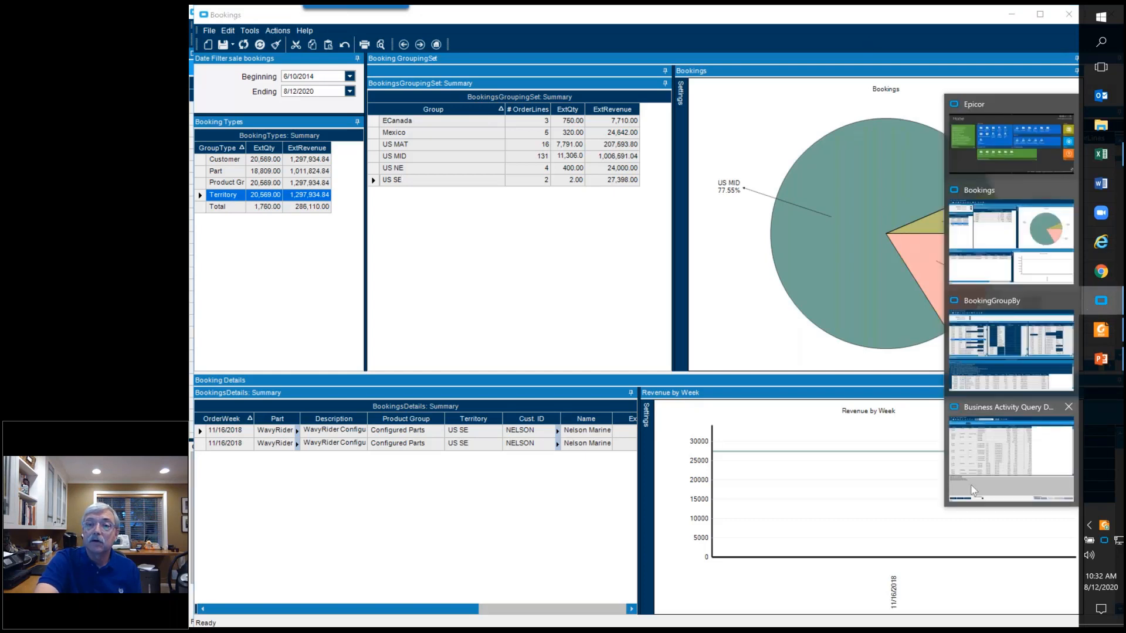
pyautogui.click(971, 469)
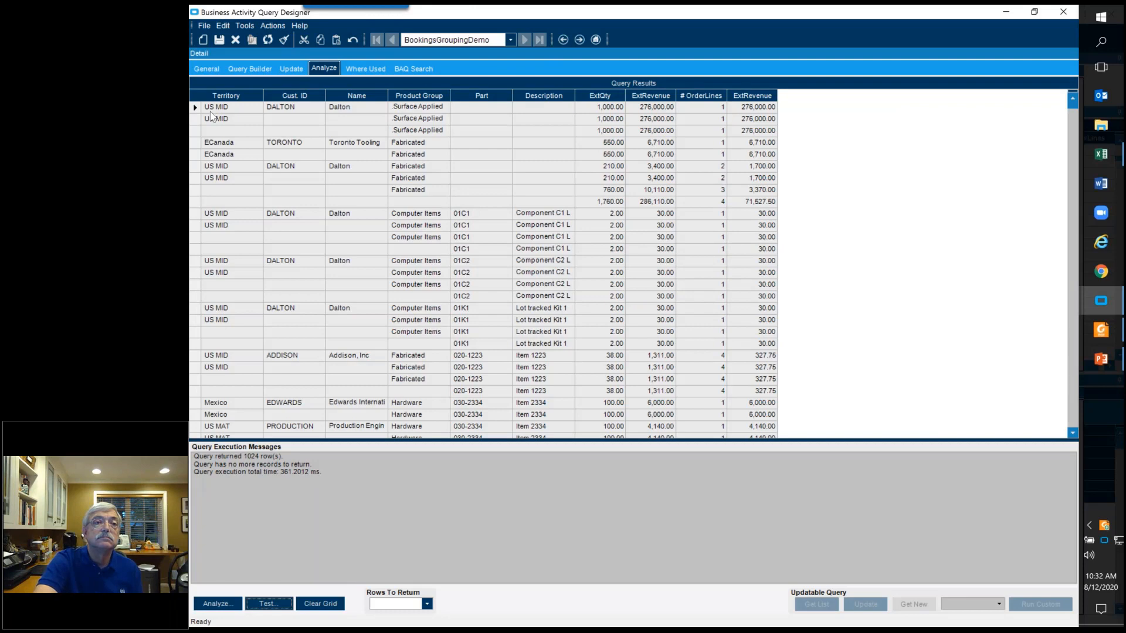
# Clear BookingsGroupingDemo from the query designer, confirming that unsaved changes are ignored
pyautogui.click(216, 69)
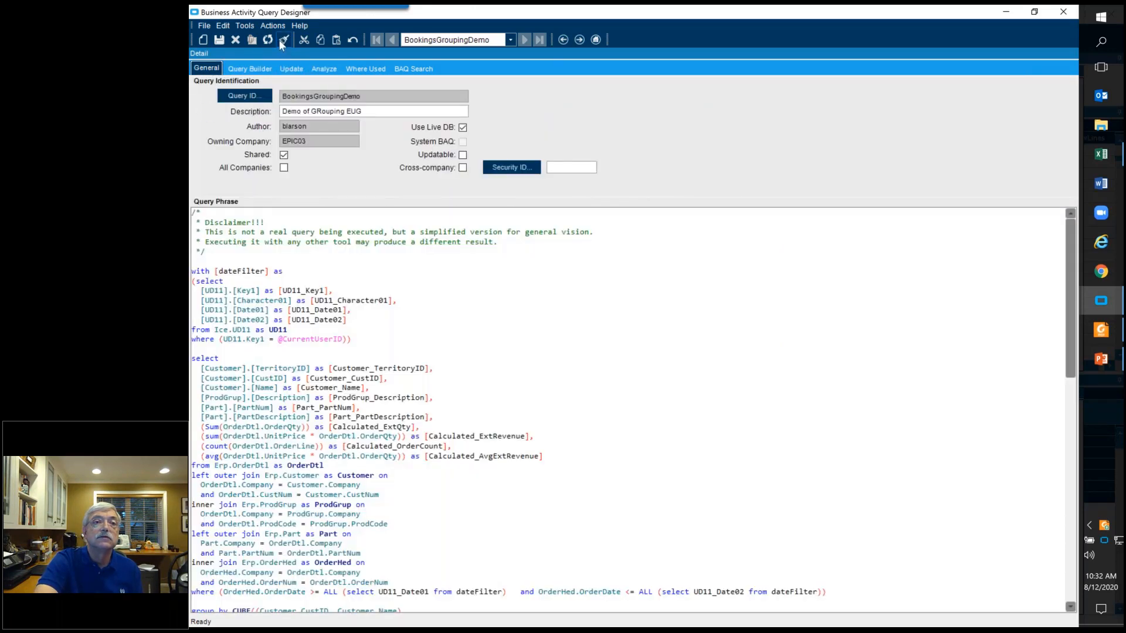
pyautogui.click(282, 41)
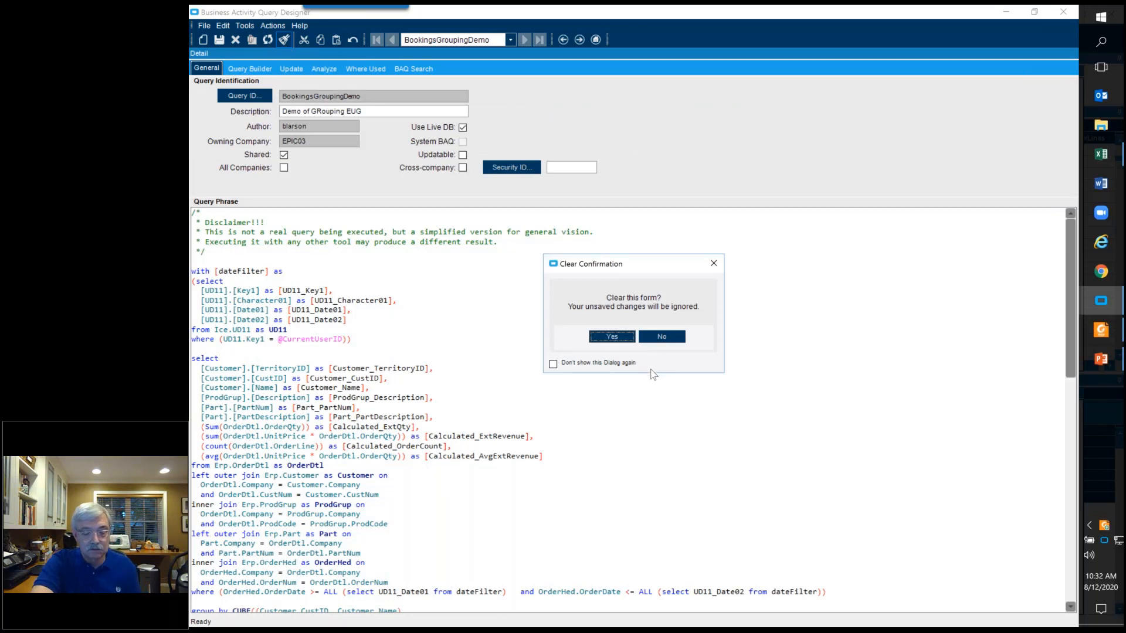
pyautogui.press('Return')
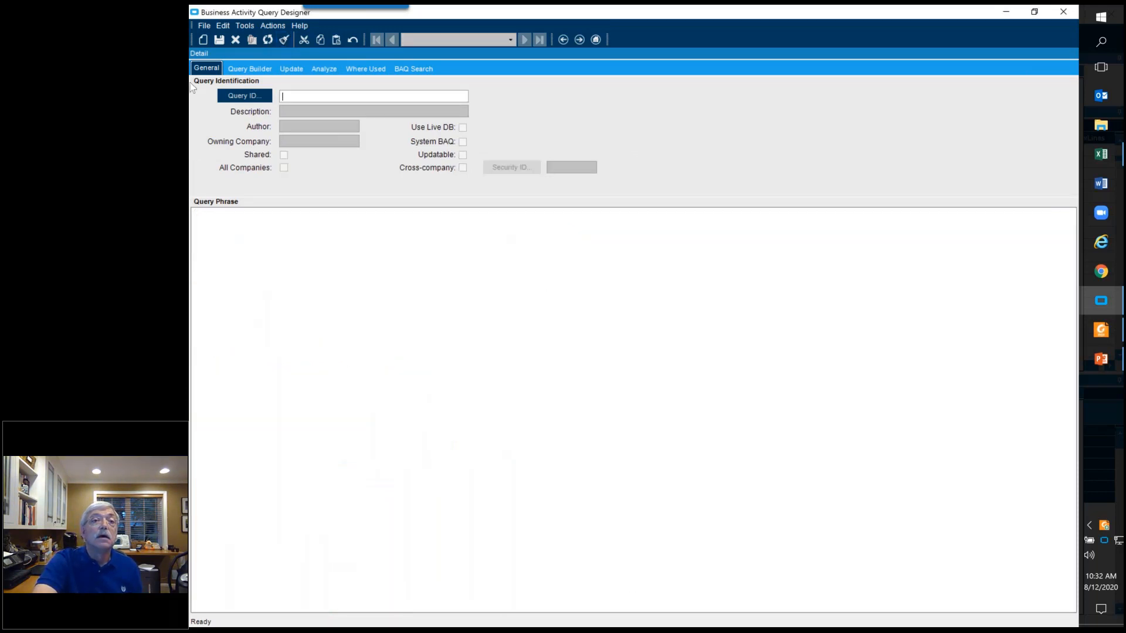
# Search for queries using the description "booki" and sort the results ascending by Description
pyautogui.click(244, 97)
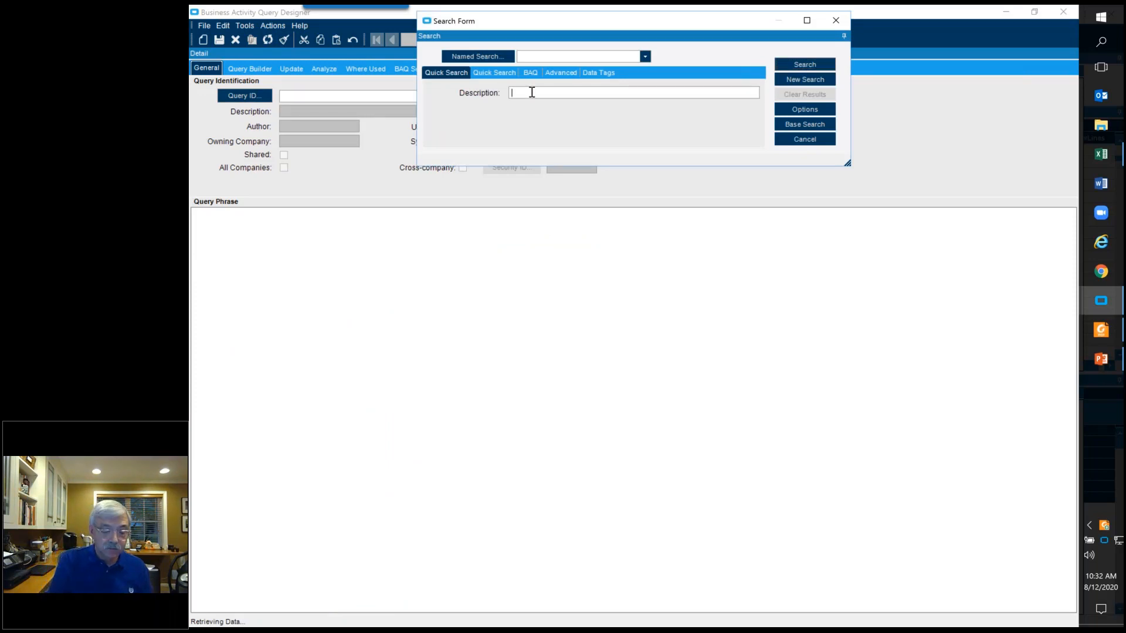
pyautogui.write('booki')
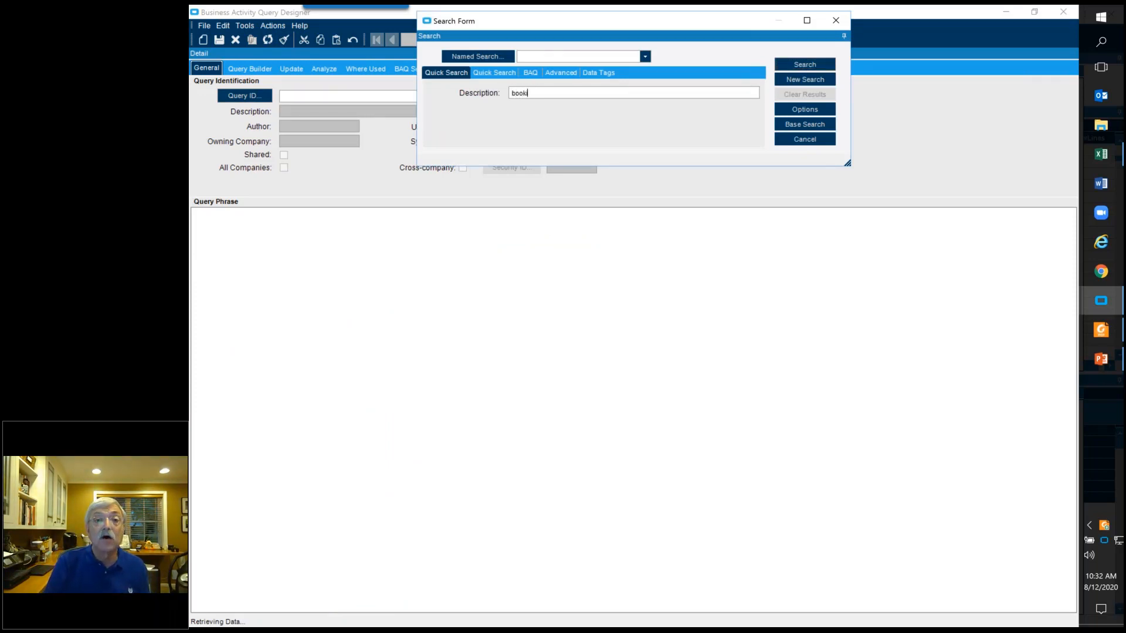
pyautogui.press('Return')
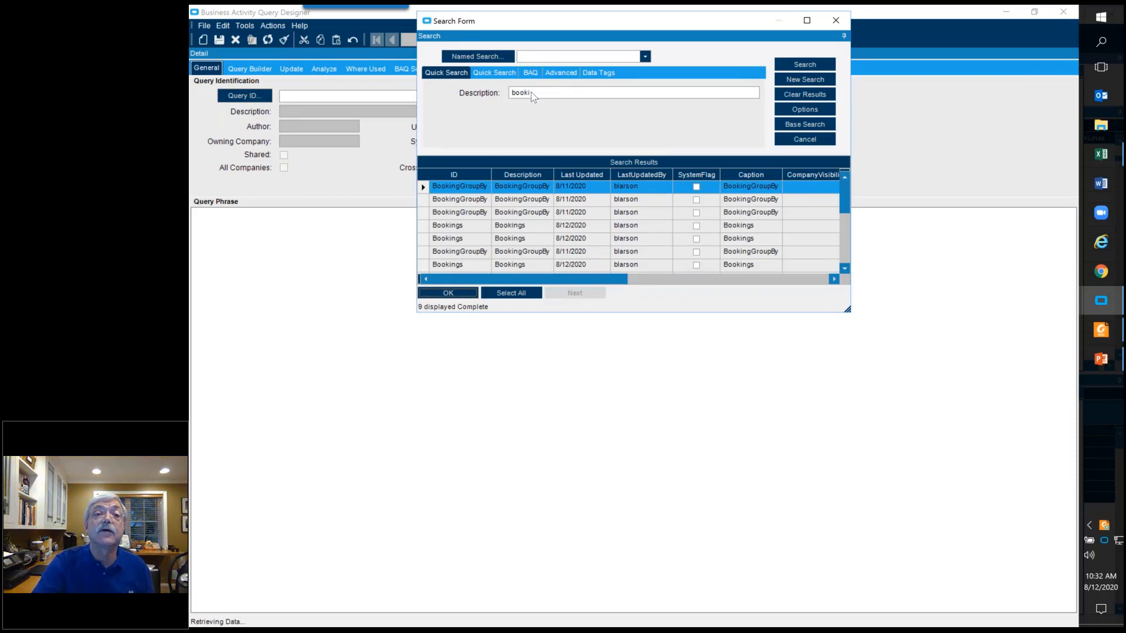
pyautogui.click(541, 171)
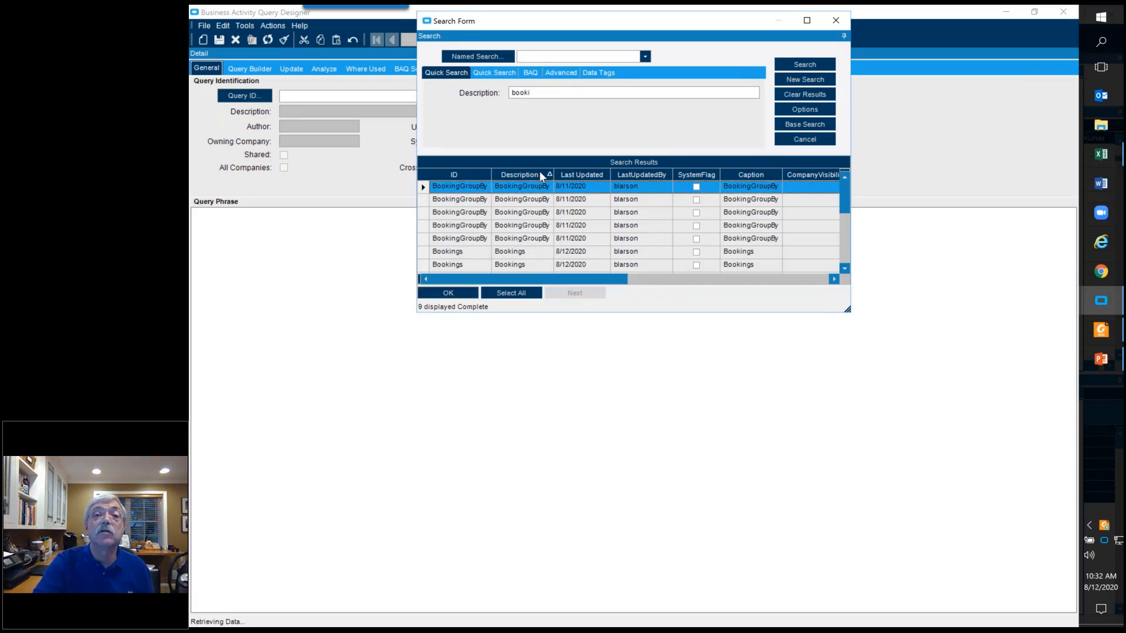
# Select the four Bookings rows in the search results and load their queries
pyautogui.moveTo(434, 241); pyautogui.dragTo(420, 191)
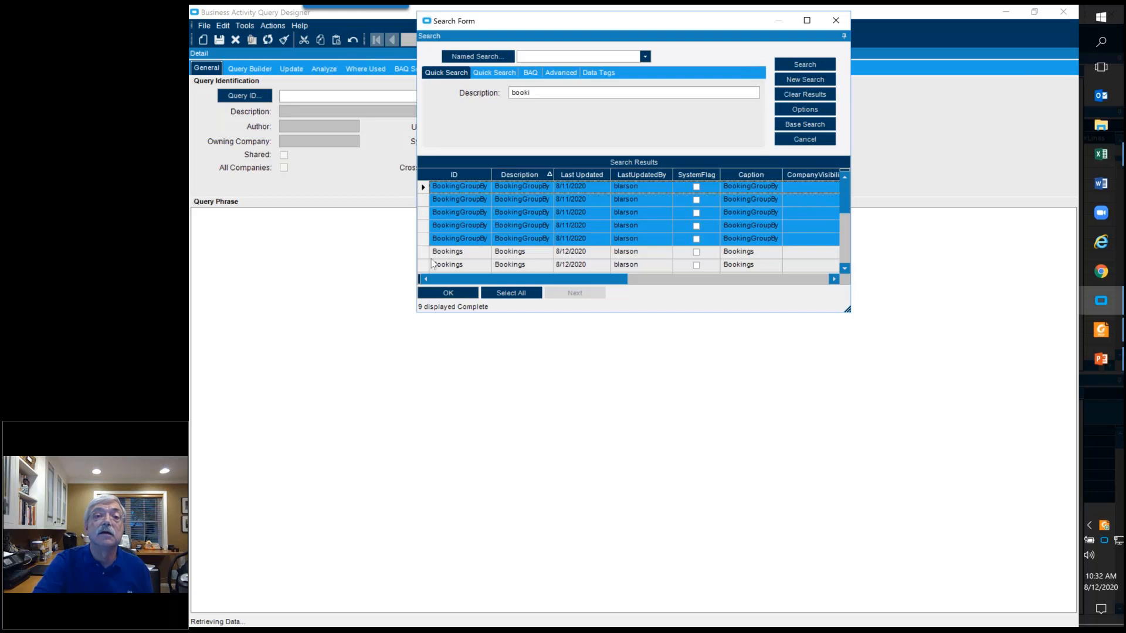
pyautogui.moveTo(426, 257); pyautogui.dragTo(429, 283)
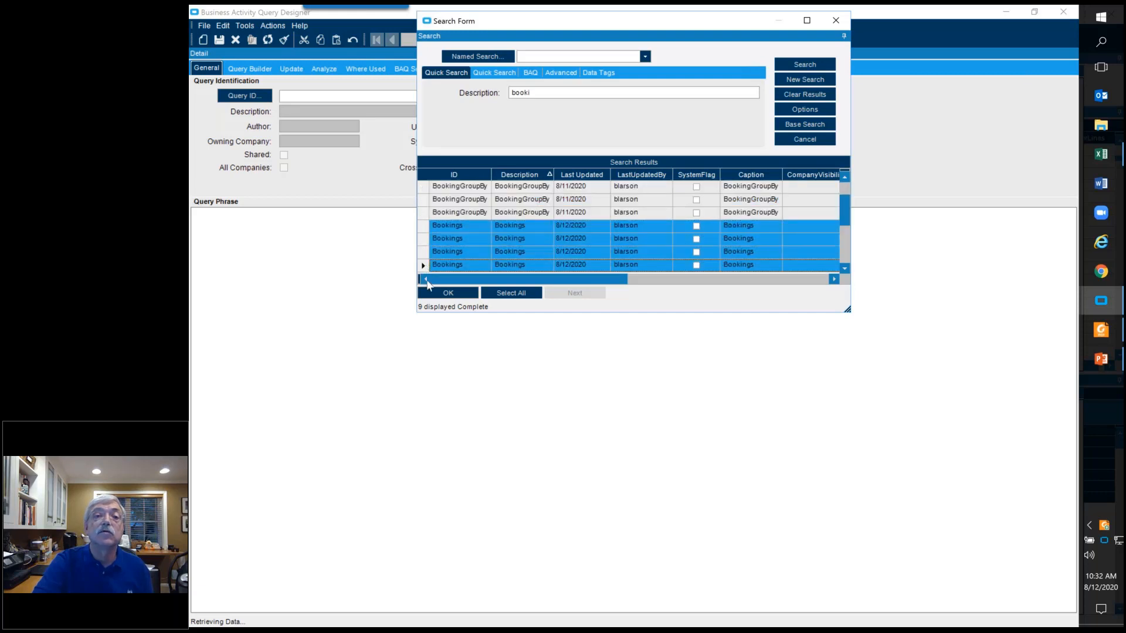
pyautogui.click(431, 293)
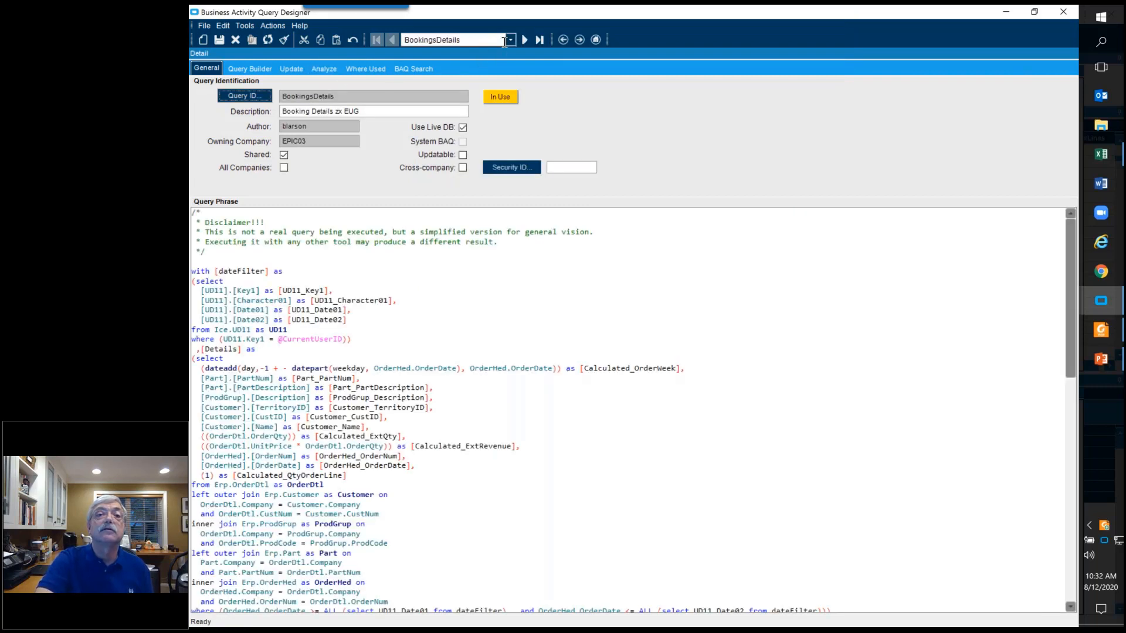
# Switch to the DateFilter query and review its UD11 display columns and updatable column settings
pyautogui.click(510, 41)
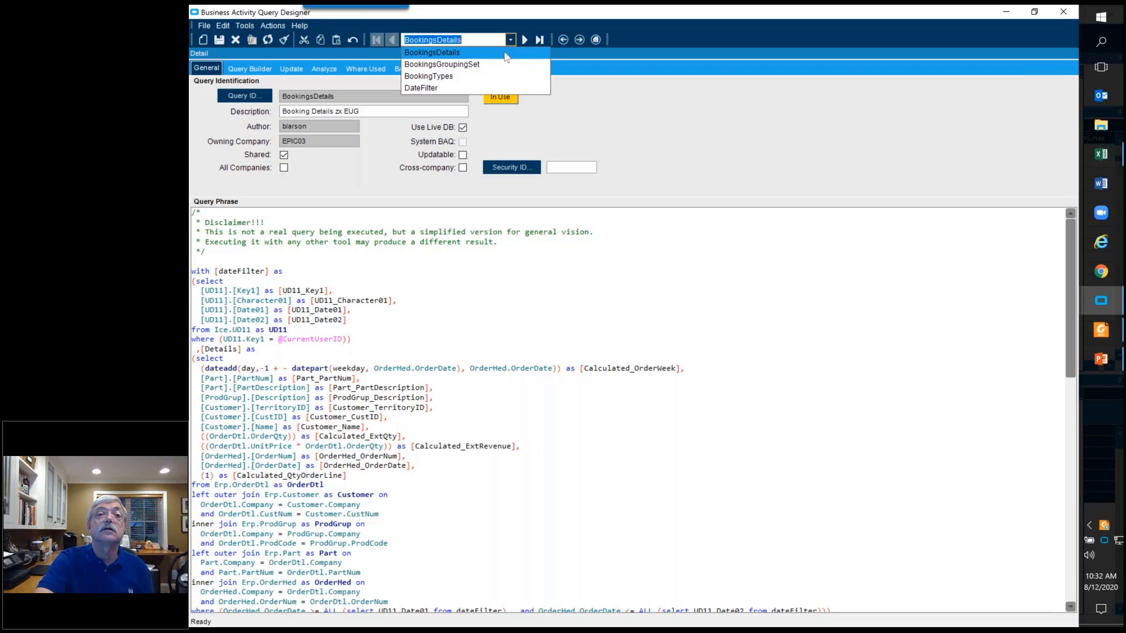
pyautogui.click(473, 89)
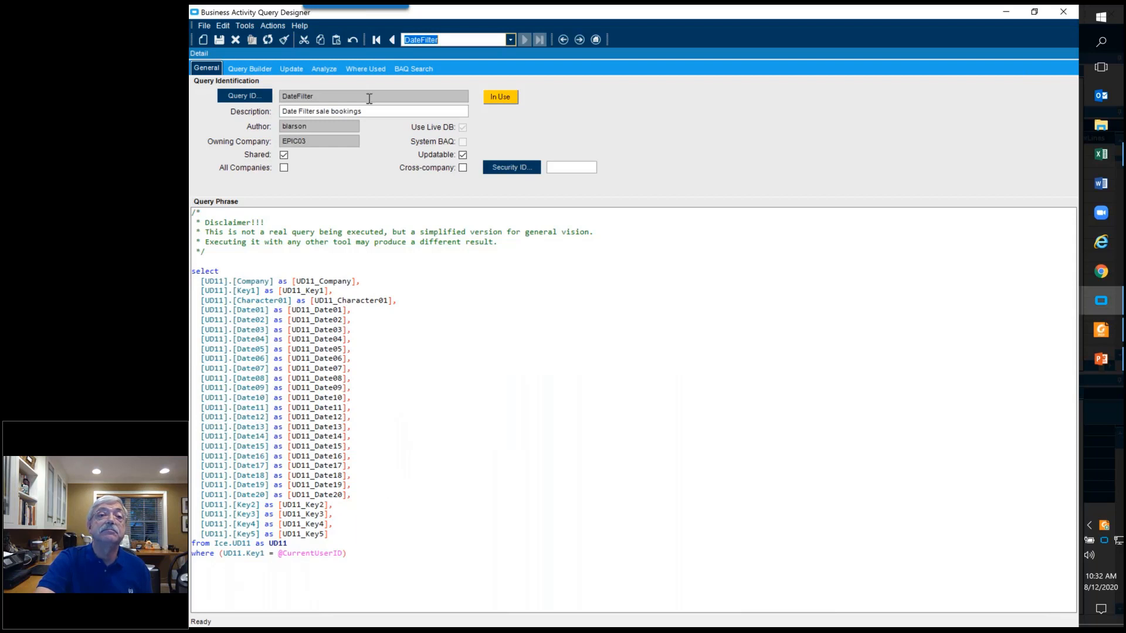
pyautogui.click(261, 70)
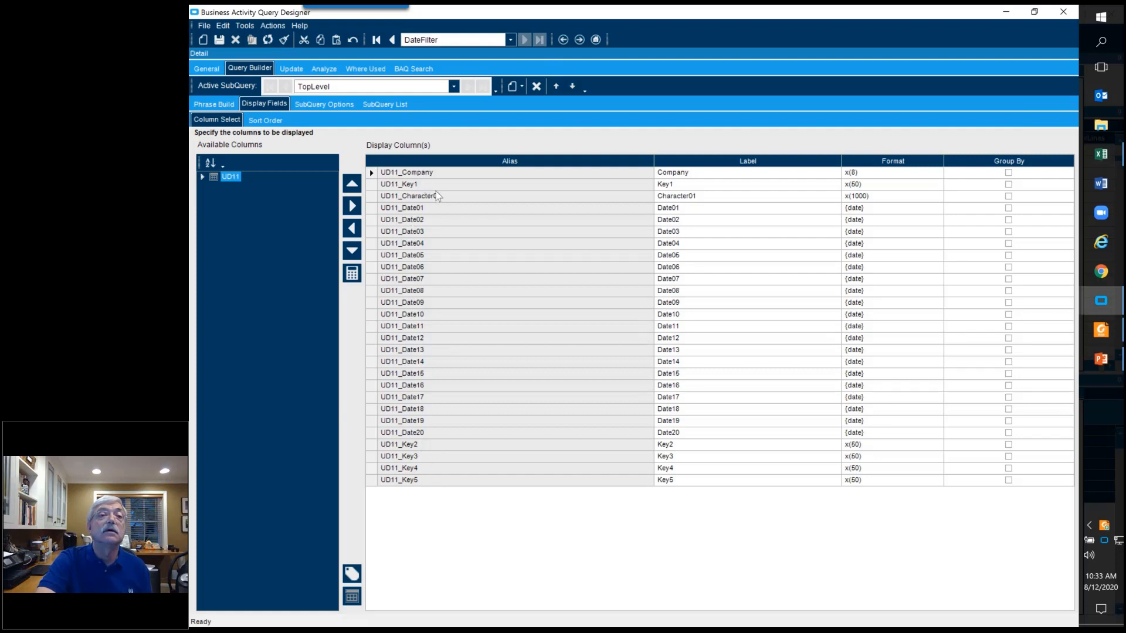
pyautogui.click(291, 69)
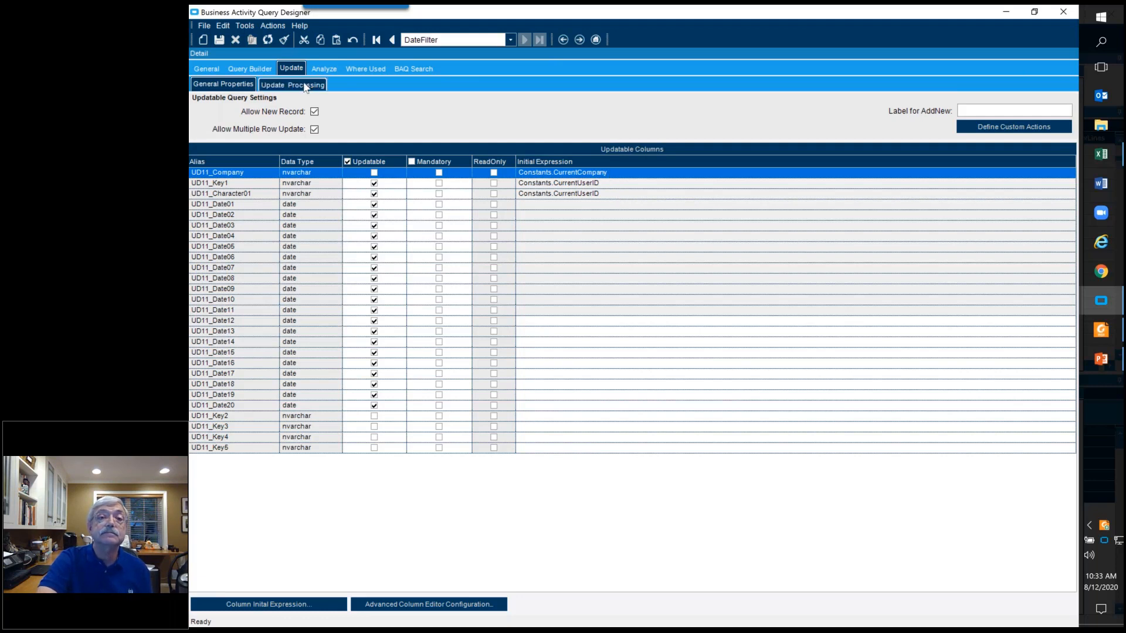
# Switch to the BookingTypes query and check the Booking Types summary in the Bookings dashboard before returning to the query designer
pyautogui.click(255, 70)
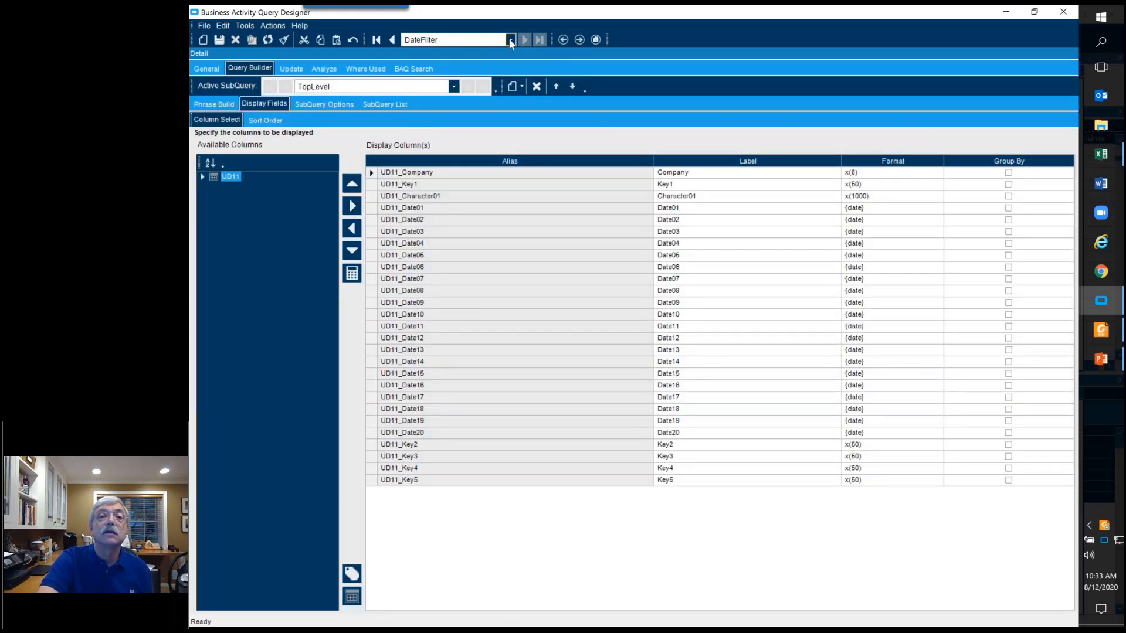
pyautogui.click(509, 39)
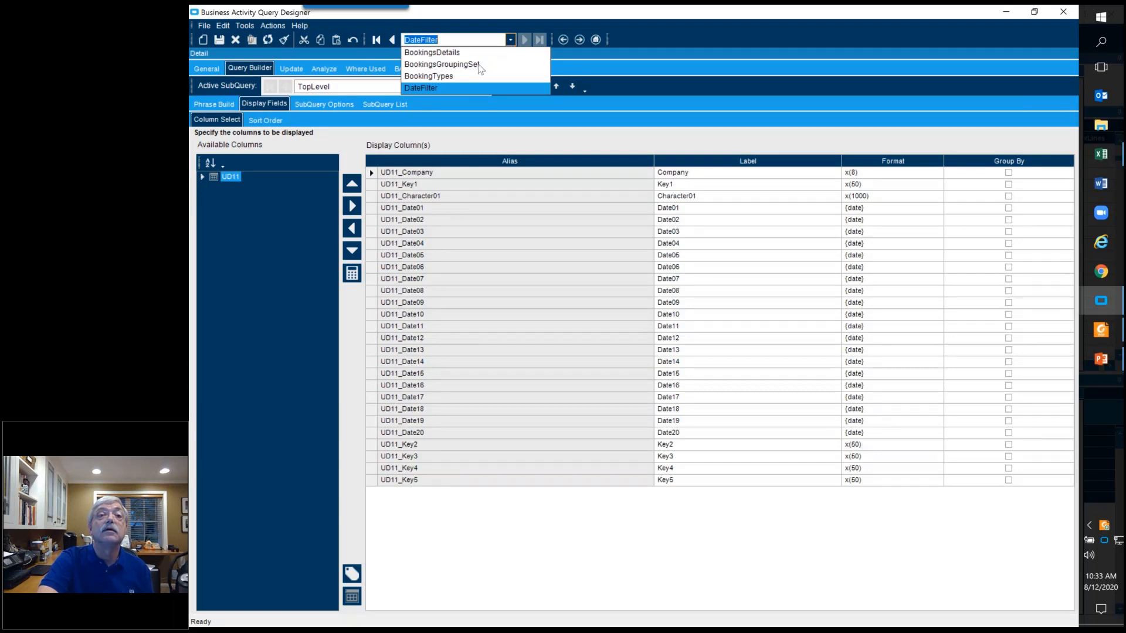
pyautogui.click(453, 77)
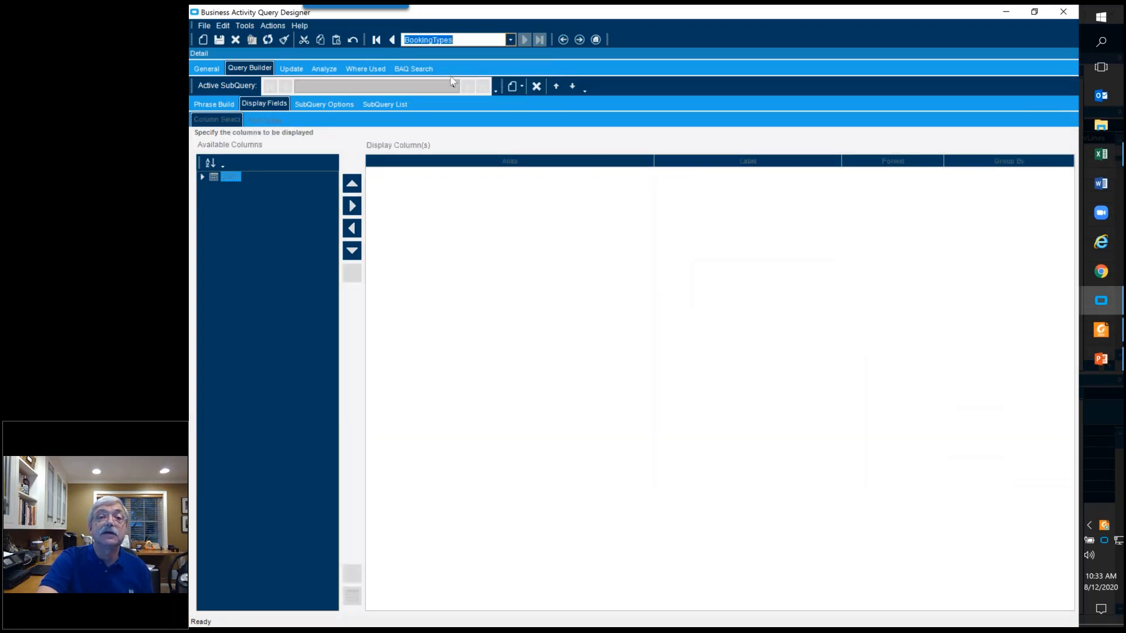
pyautogui.hotkey('alt', 'Tab')
pyautogui.click(592, 305)
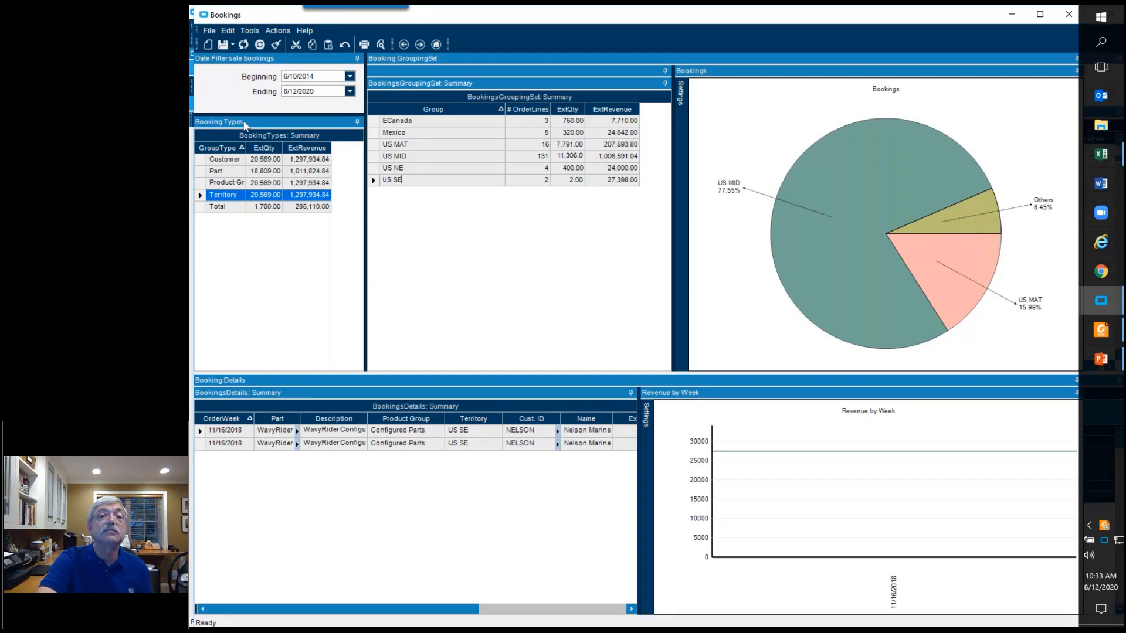
pyautogui.hotkey('alt', 'Tab')
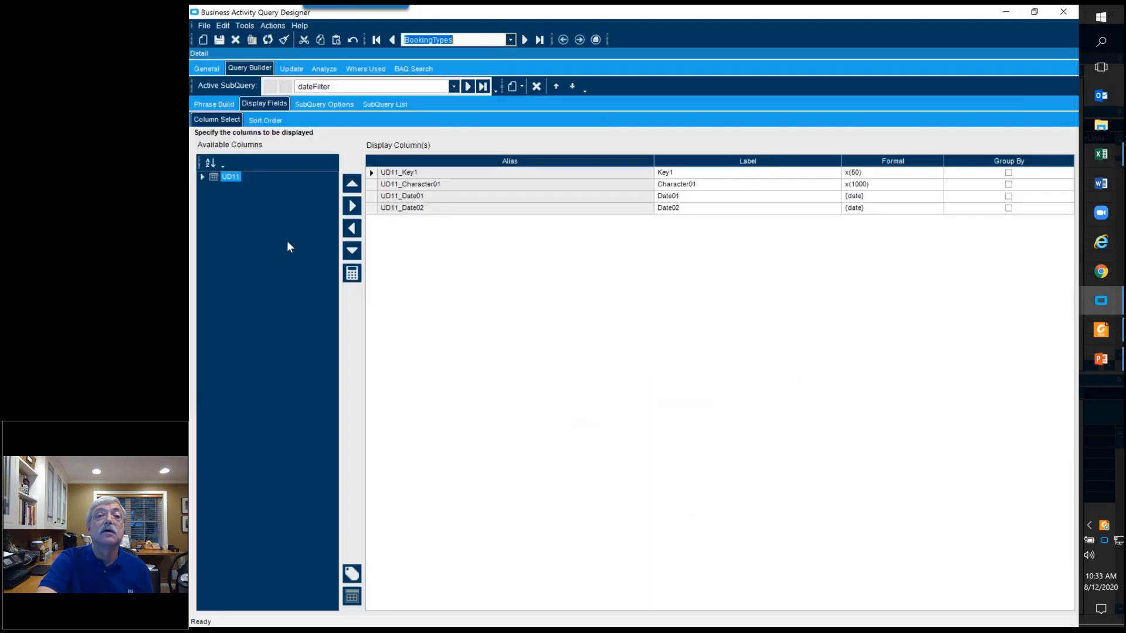
# Select the Bookings subquery of BookingTypes and review its GROUPING SETS expression in the advanced group by clause
pyautogui.click(453, 87)
pyautogui.click(380, 111)
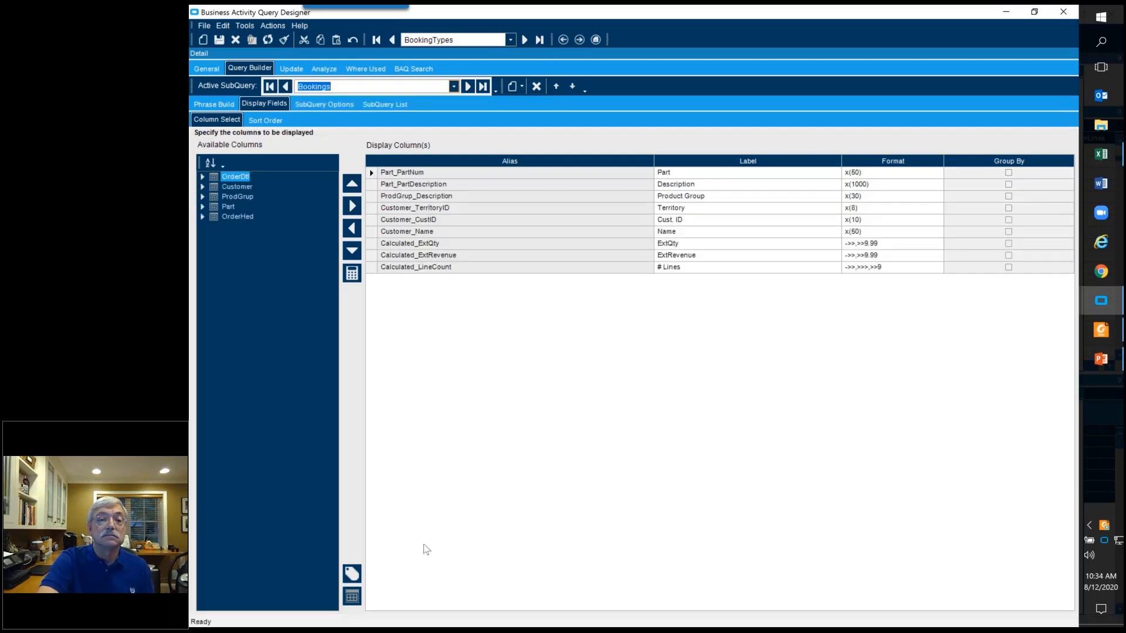
pyautogui.click(351, 598)
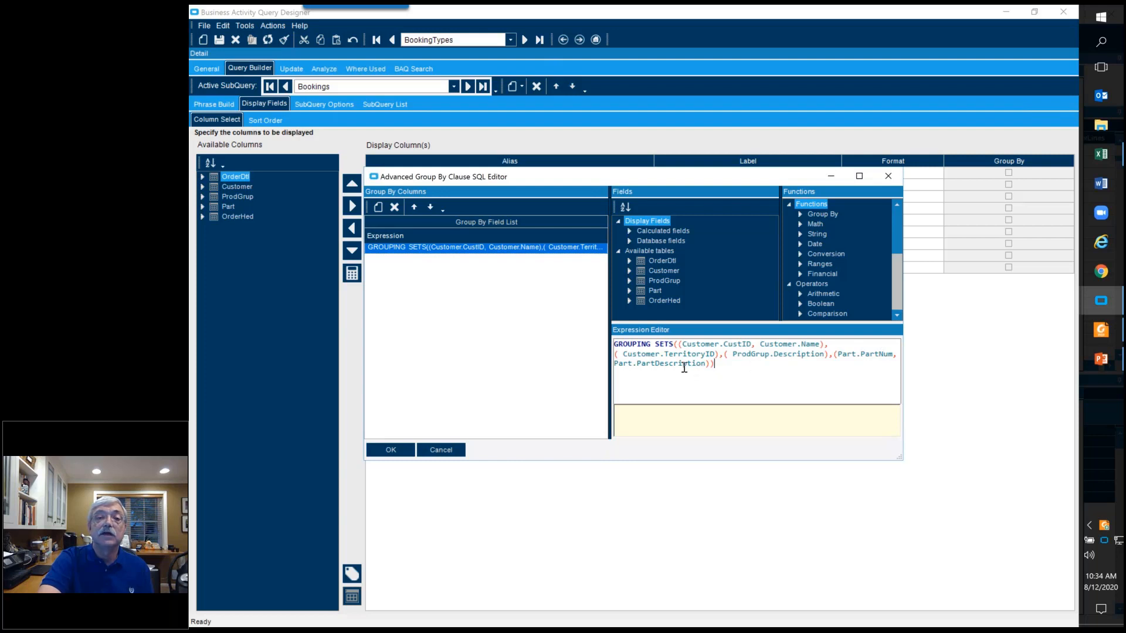
pyautogui.click(888, 176)
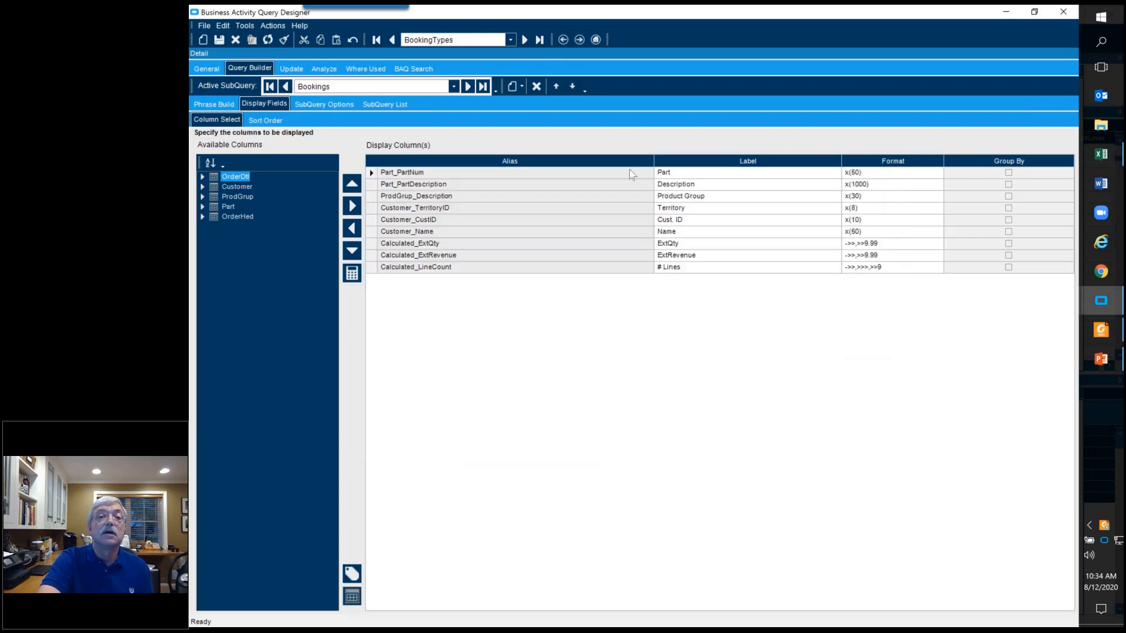
# Review the ExtQty, ExtRevenue and LineCount calculated fields of the Bookings subquery and recheck its advanced group by clause
pyautogui.click(353, 273)
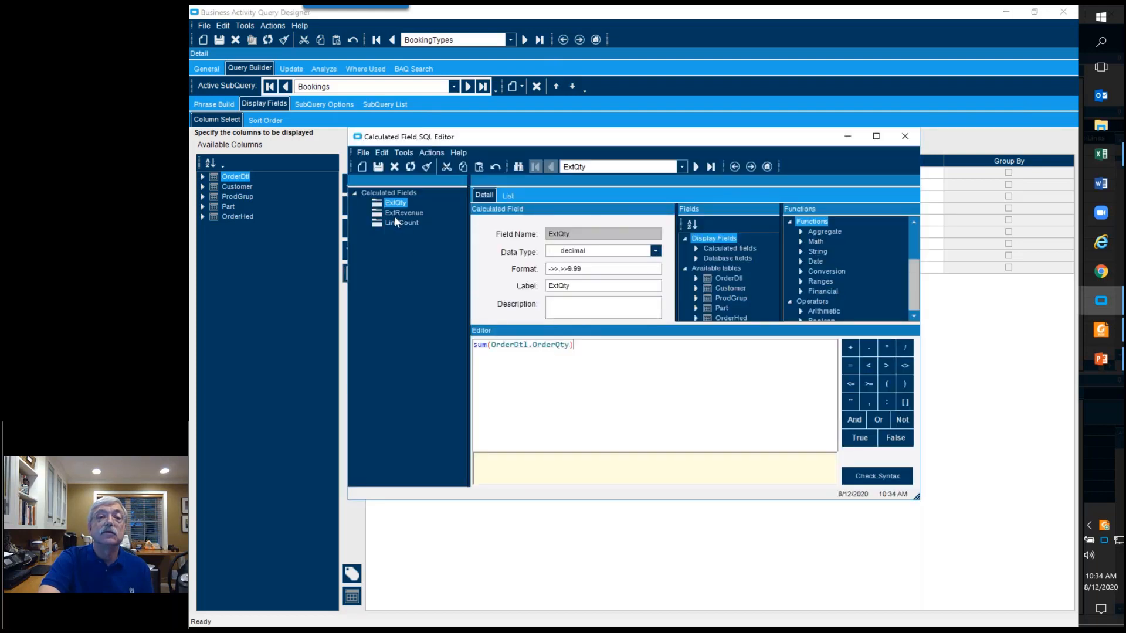
pyautogui.click(397, 211)
pyautogui.click(396, 223)
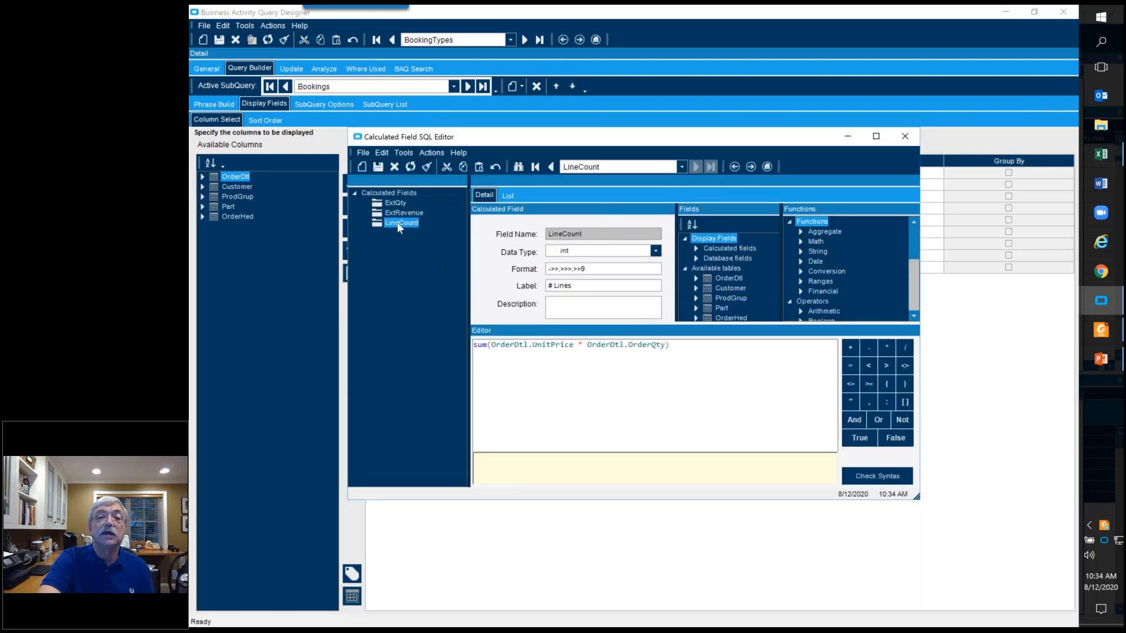
pyautogui.click(905, 136)
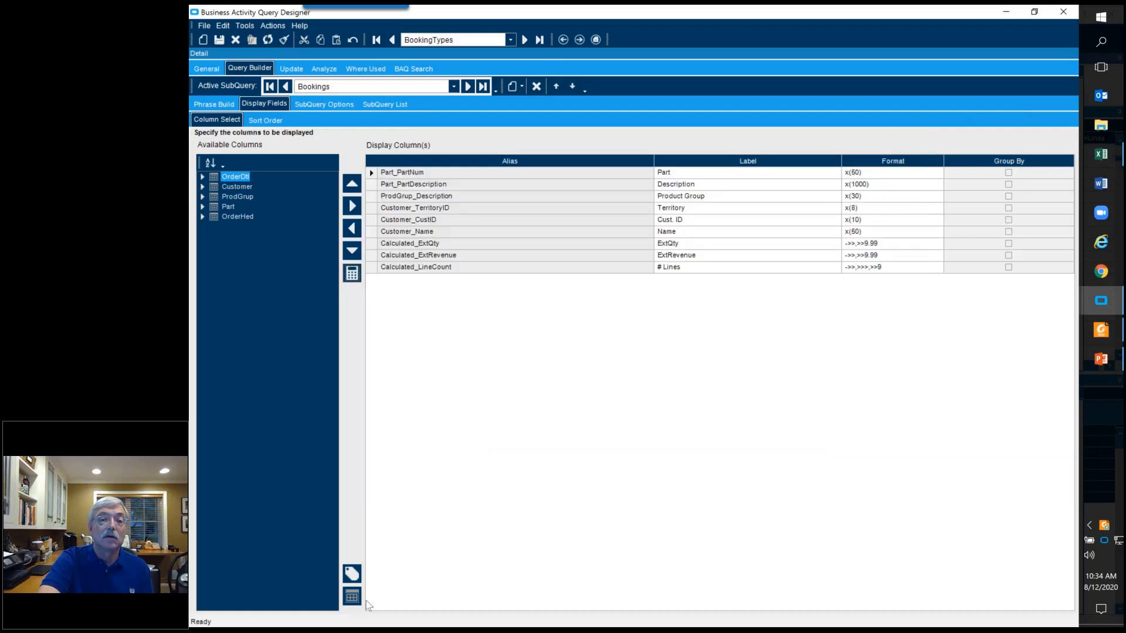
pyautogui.click(352, 597)
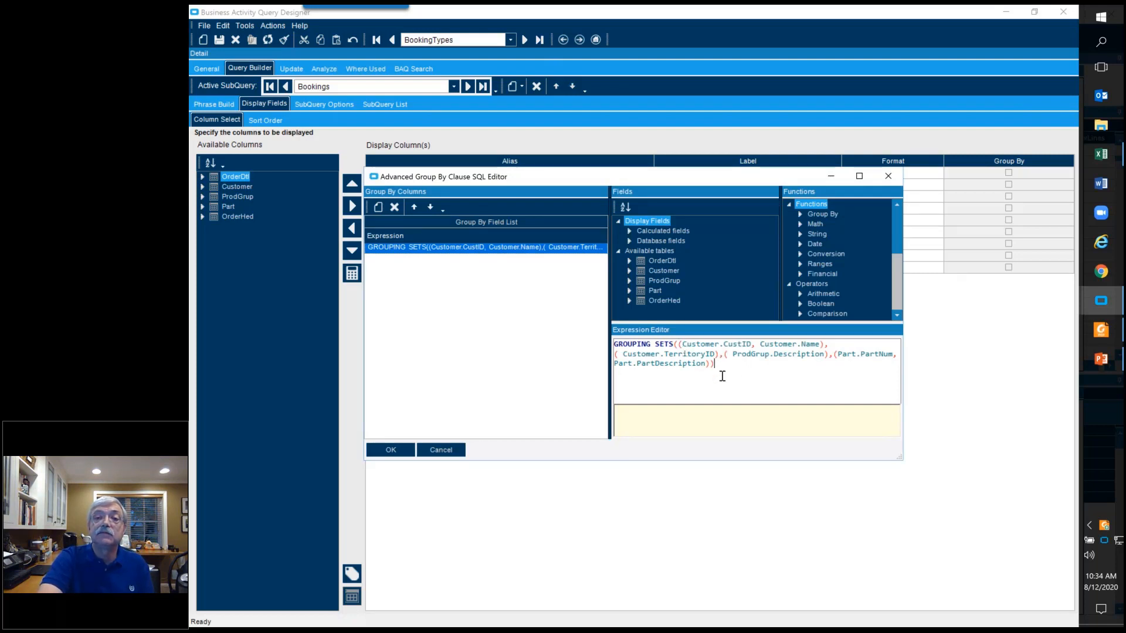
pyautogui.click(888, 176)
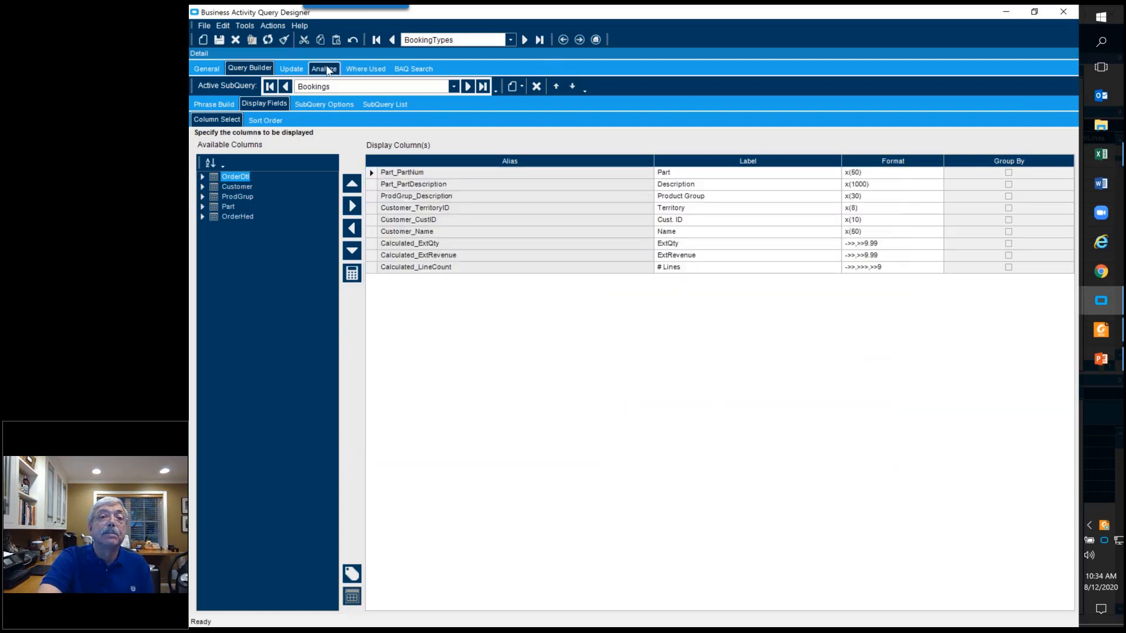
# Check the subquery options of Bookings and TopLevel, and view the TopLevel display columns
pyautogui.click(335, 109)
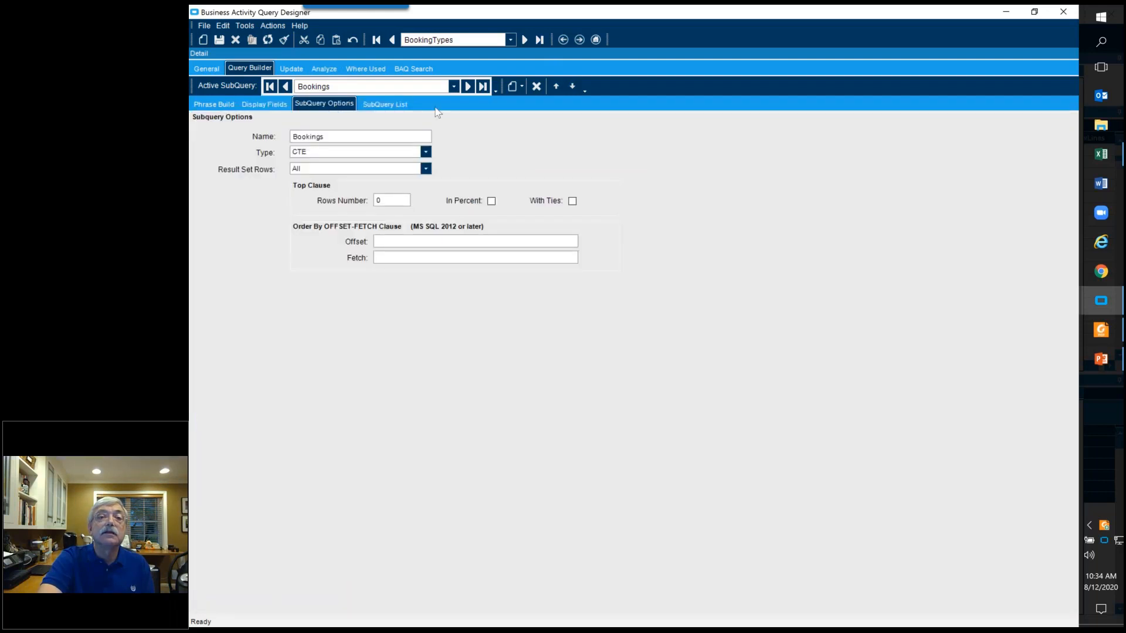
pyautogui.click(468, 86)
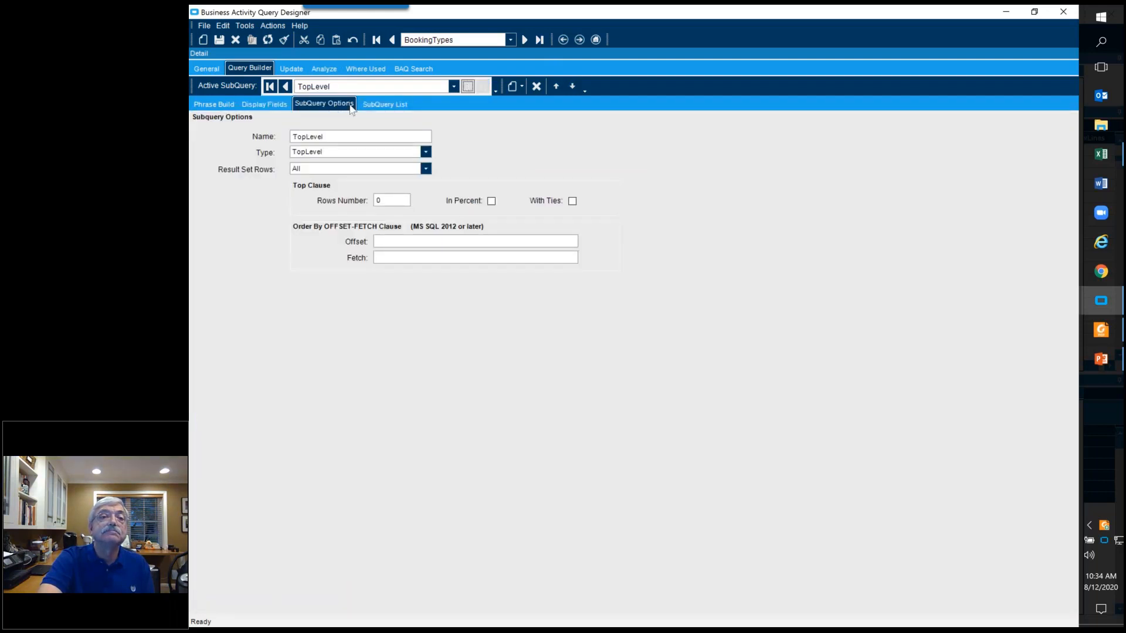
pyautogui.click(257, 106)
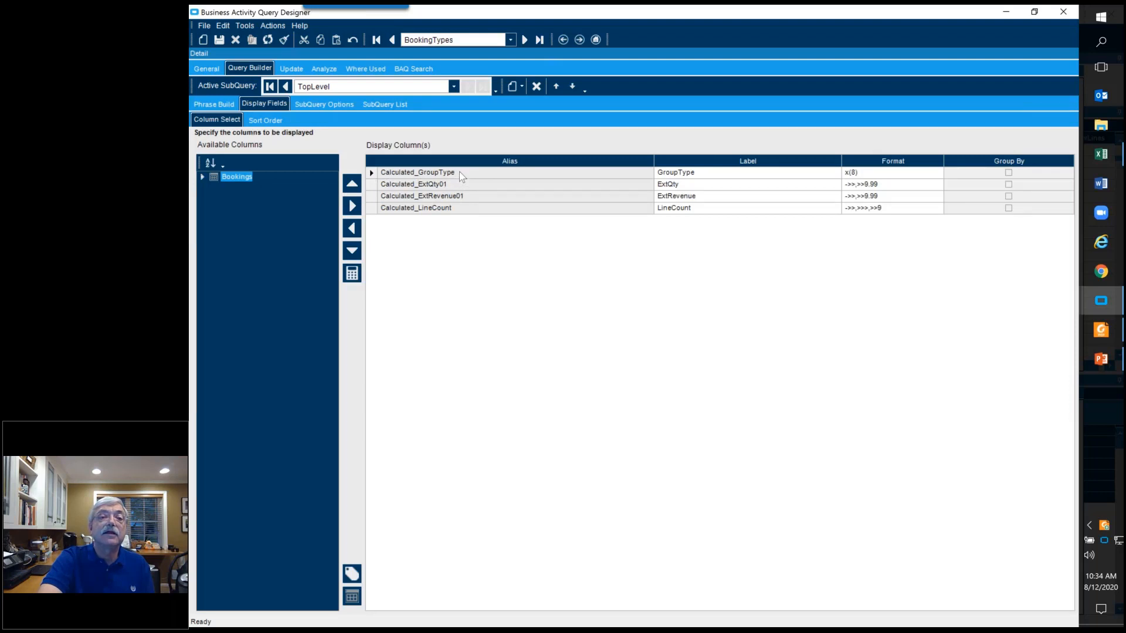
# Review the GroupType case expression in the TopLevel calculated fields and test the BookingTypes query
pyautogui.click(351, 274)
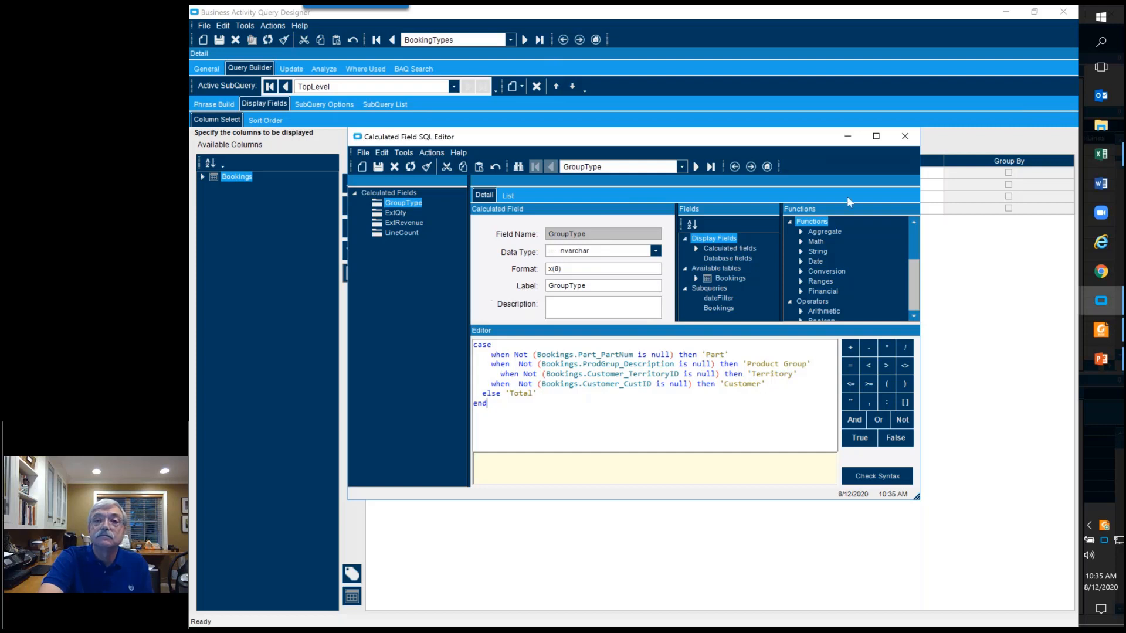
pyautogui.click(902, 141)
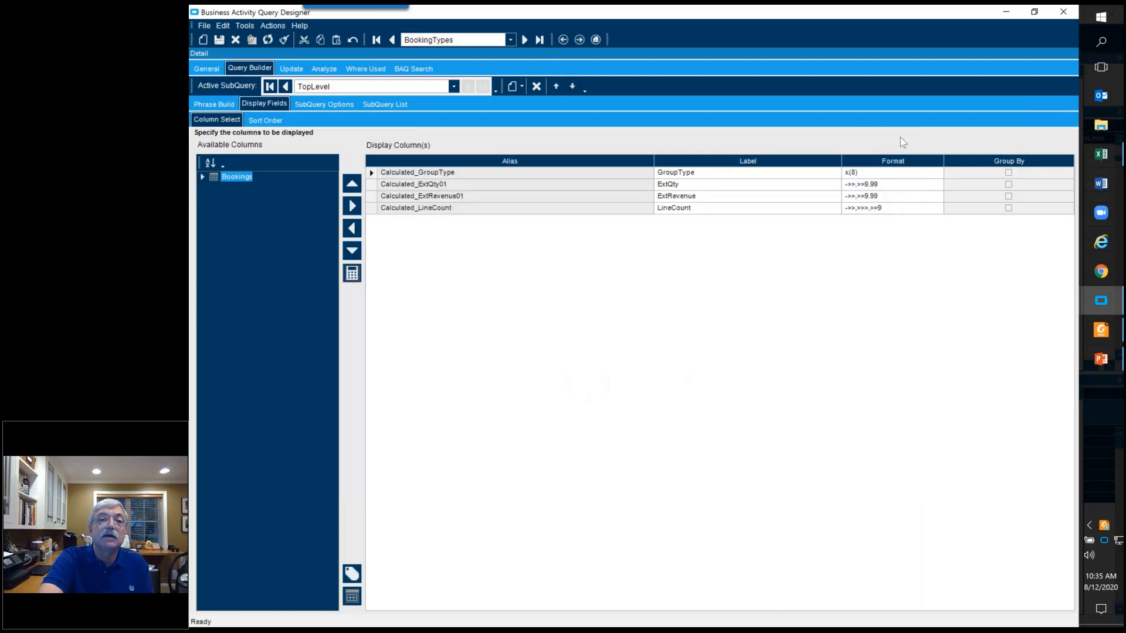
pyautogui.click(323, 69)
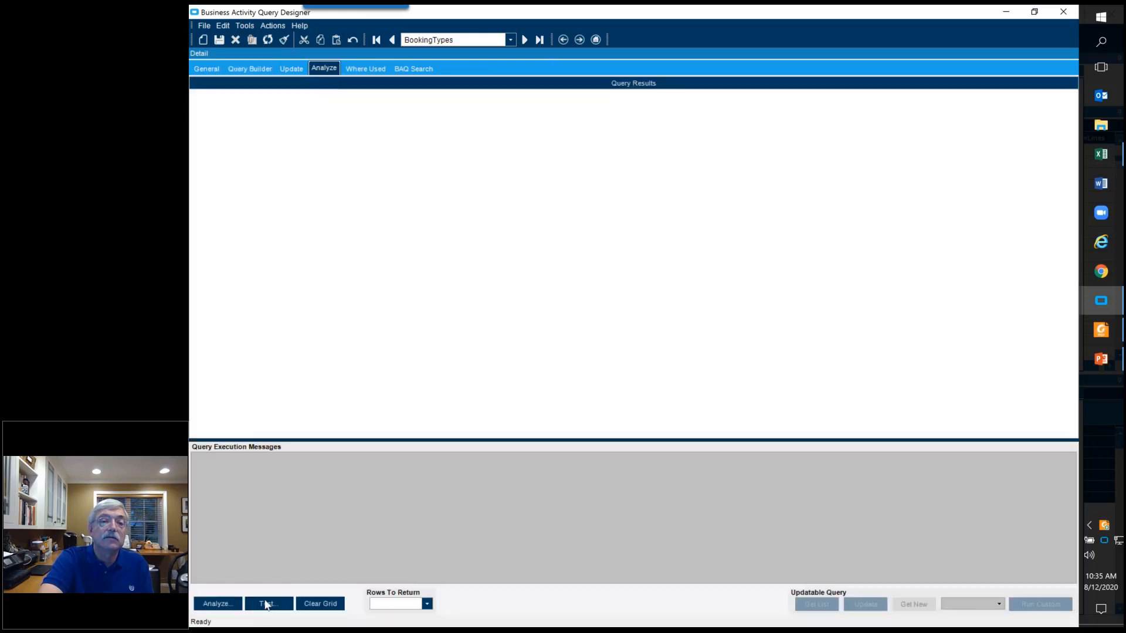
pyautogui.click(267, 604)
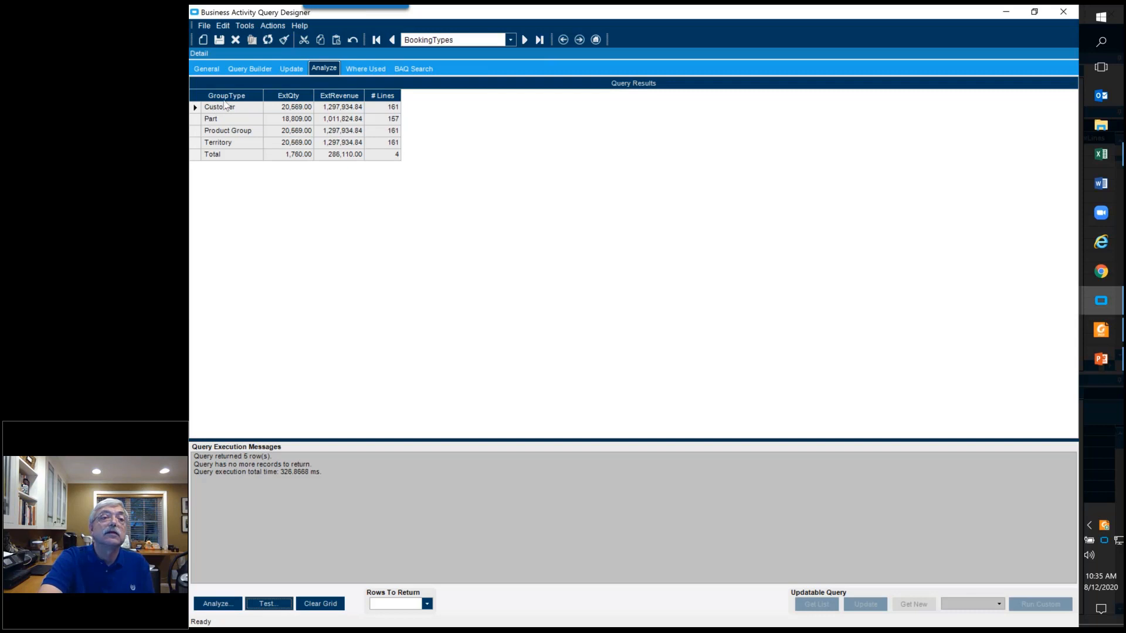
# Change the TopLevel subquery's type to InnerSubQuery and the Bookings subquery's type to TopLevel
pyautogui.click(258, 70)
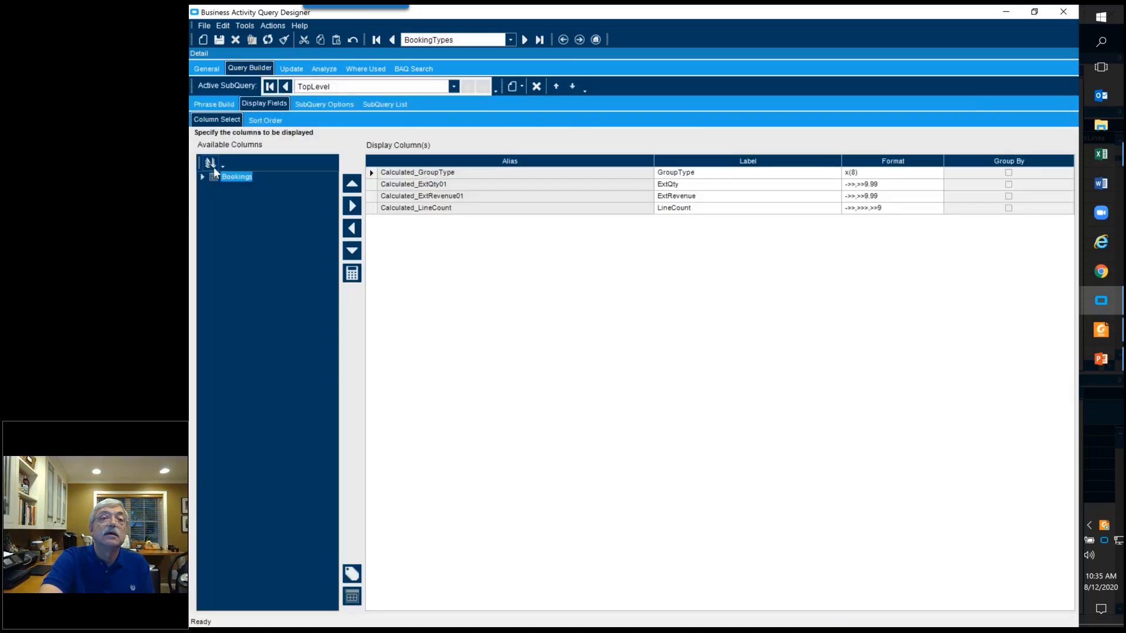
pyautogui.click(333, 104)
pyautogui.click(426, 152)
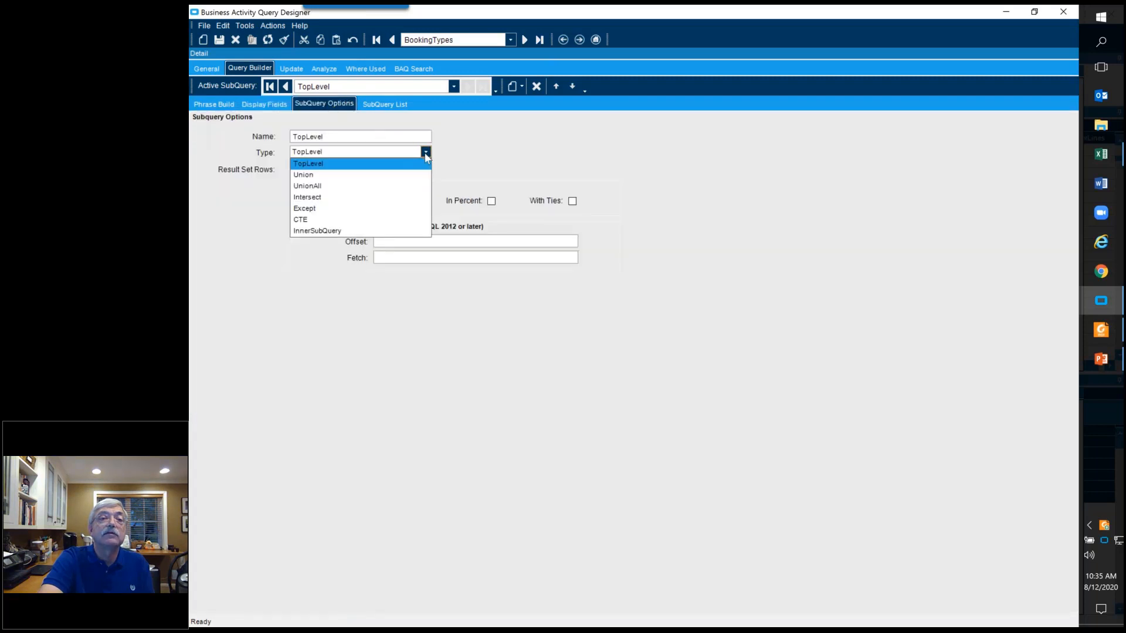
pyautogui.click(352, 230)
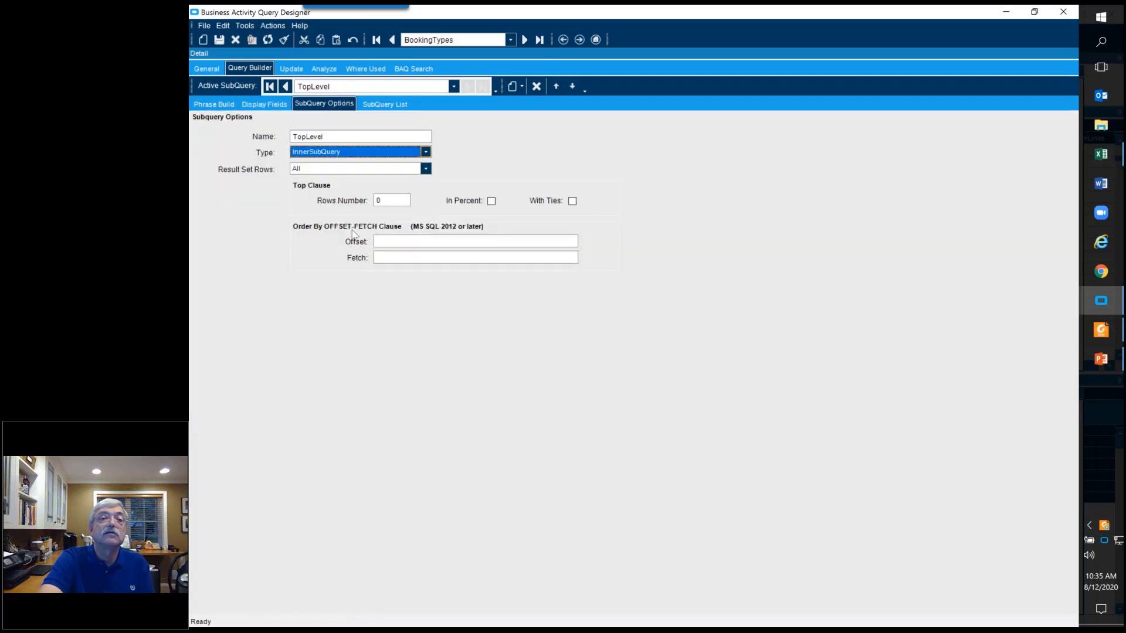
pyautogui.click(286, 86)
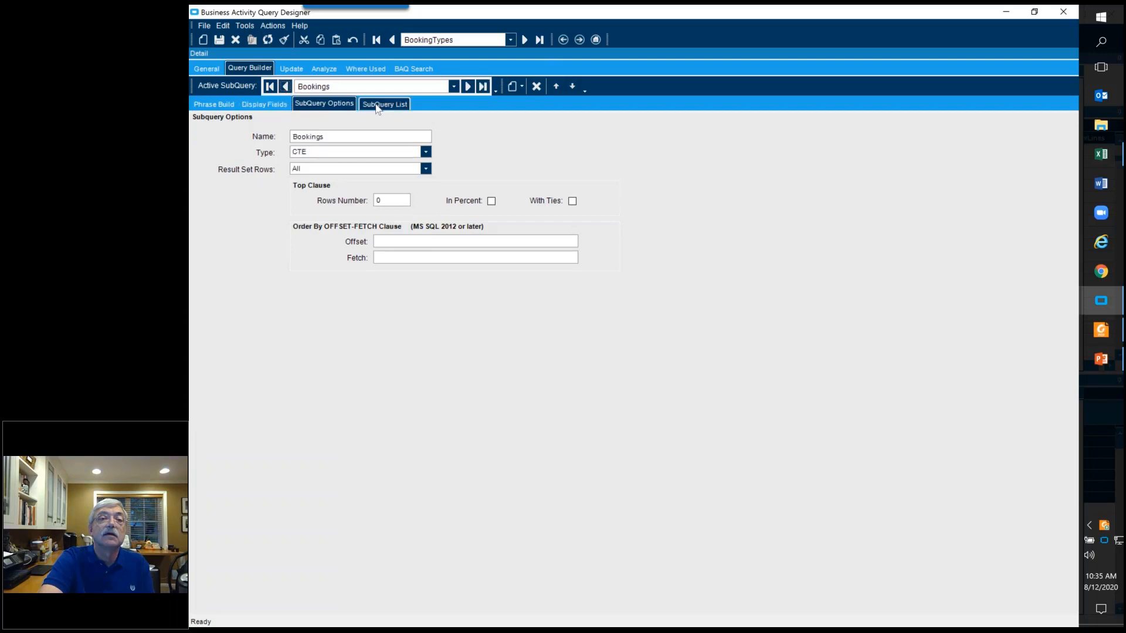
pyautogui.click(426, 152)
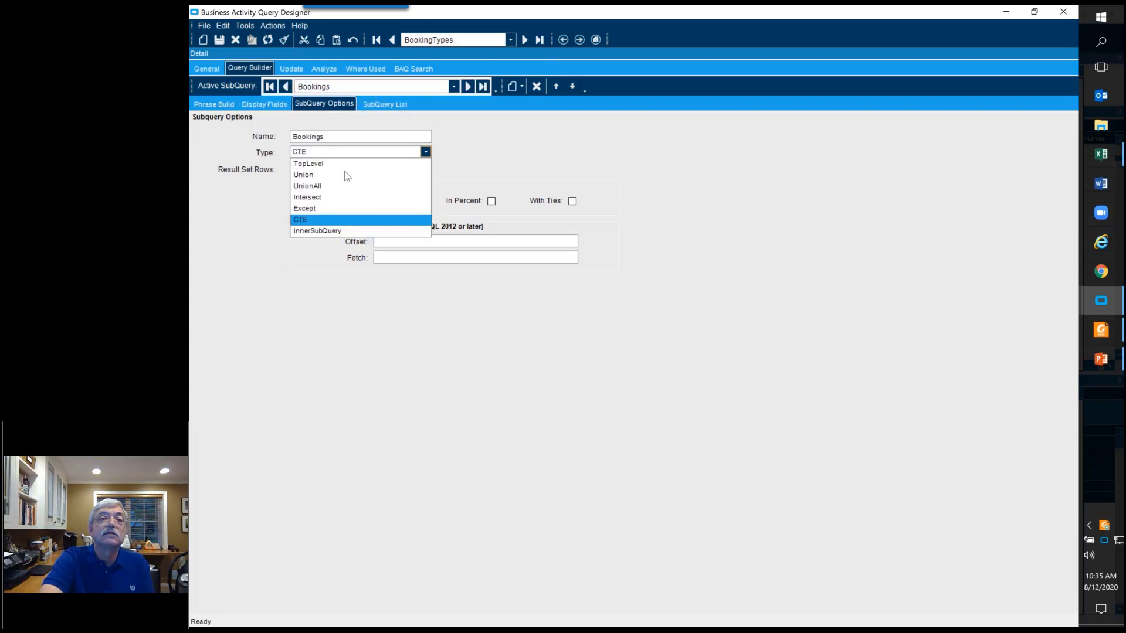
pyautogui.click(343, 165)
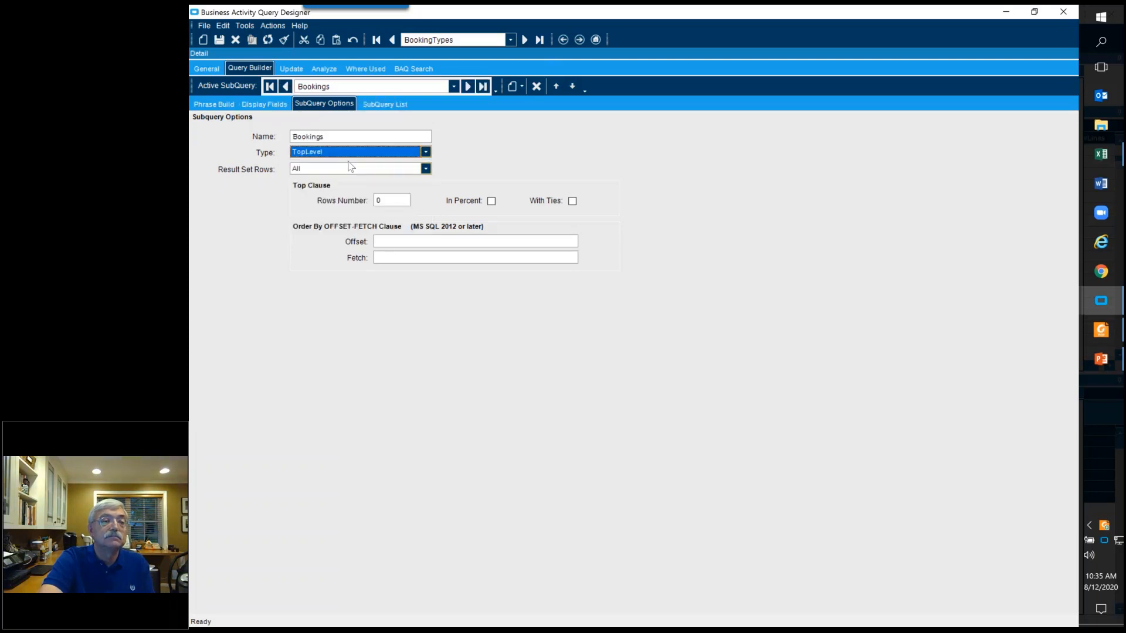
# Test the BookingTypes query with Bookings as the top level and examine the ungrouped result rows
pyautogui.click(327, 69)
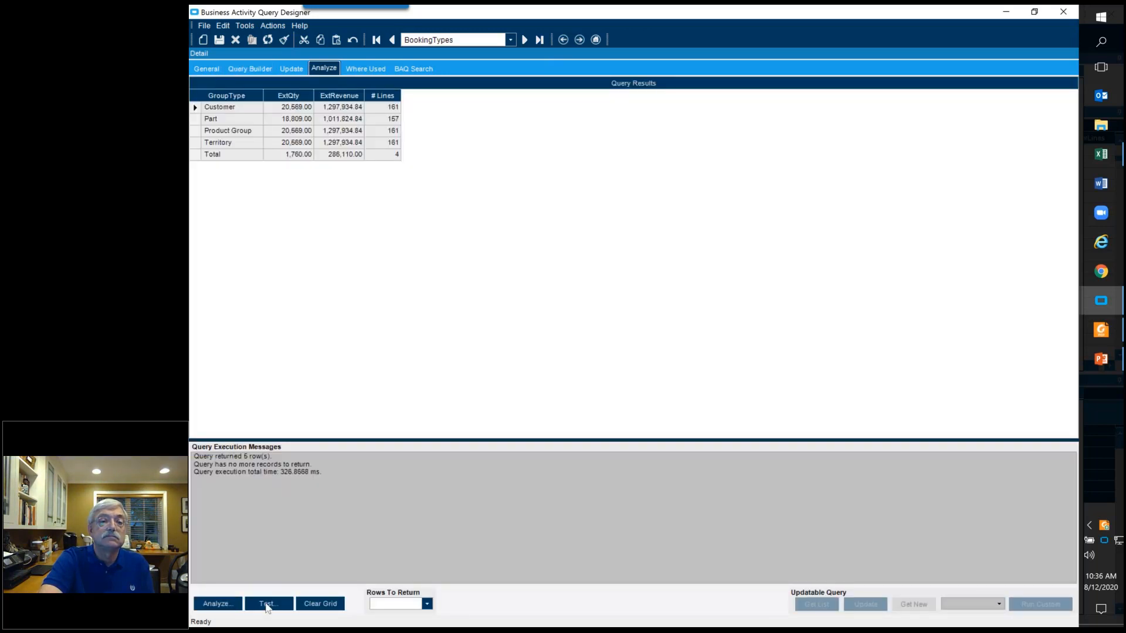
pyautogui.click(266, 605)
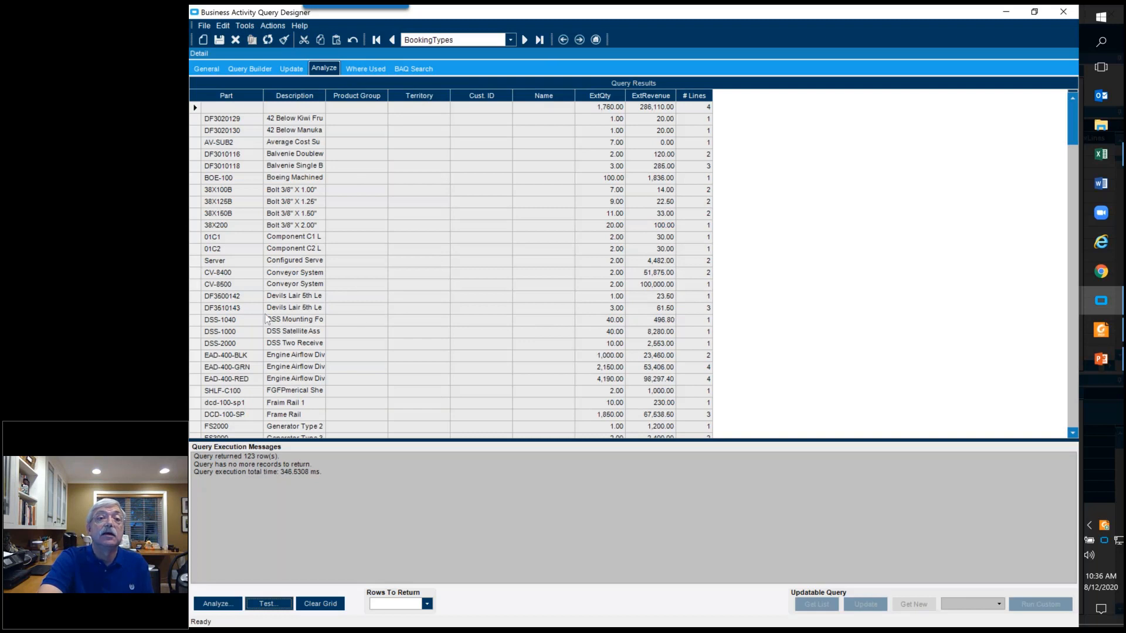
pyautogui.click(244, 117)
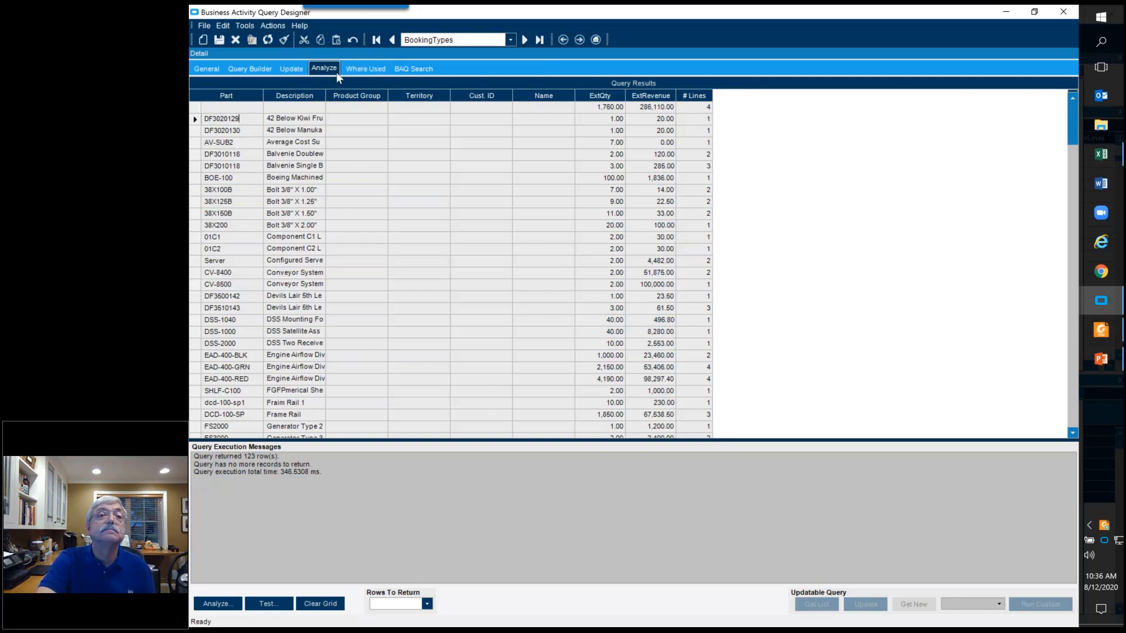
# Set the Bookings subquery's type back to CTE and the TopLevel subquery's type back to TopLevel
pyautogui.click(240, 69)
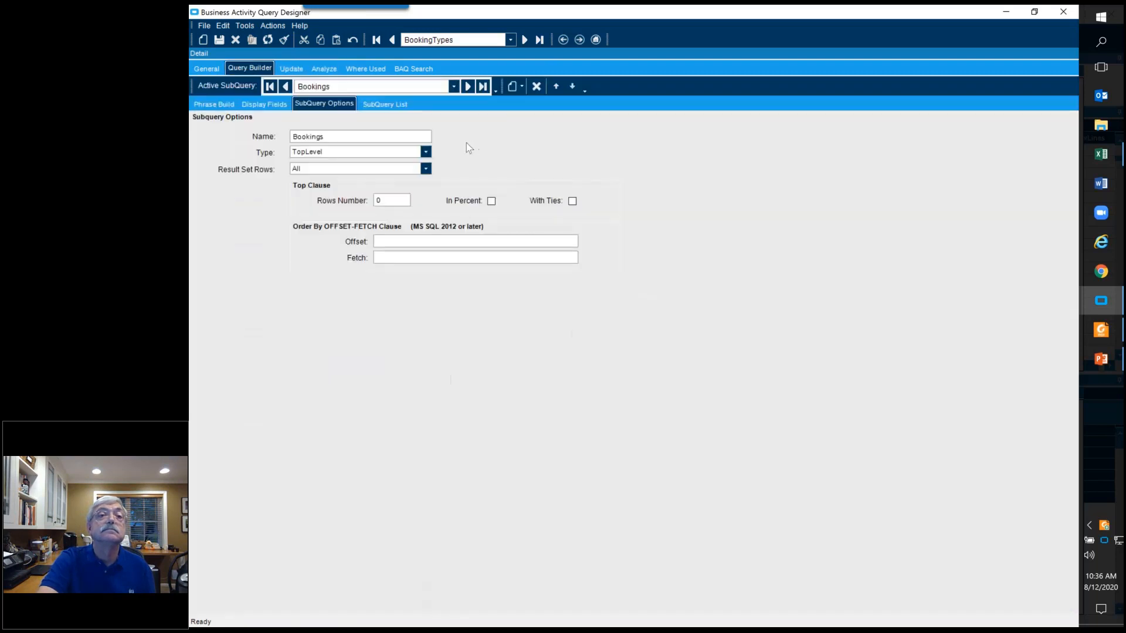
pyautogui.click(426, 152)
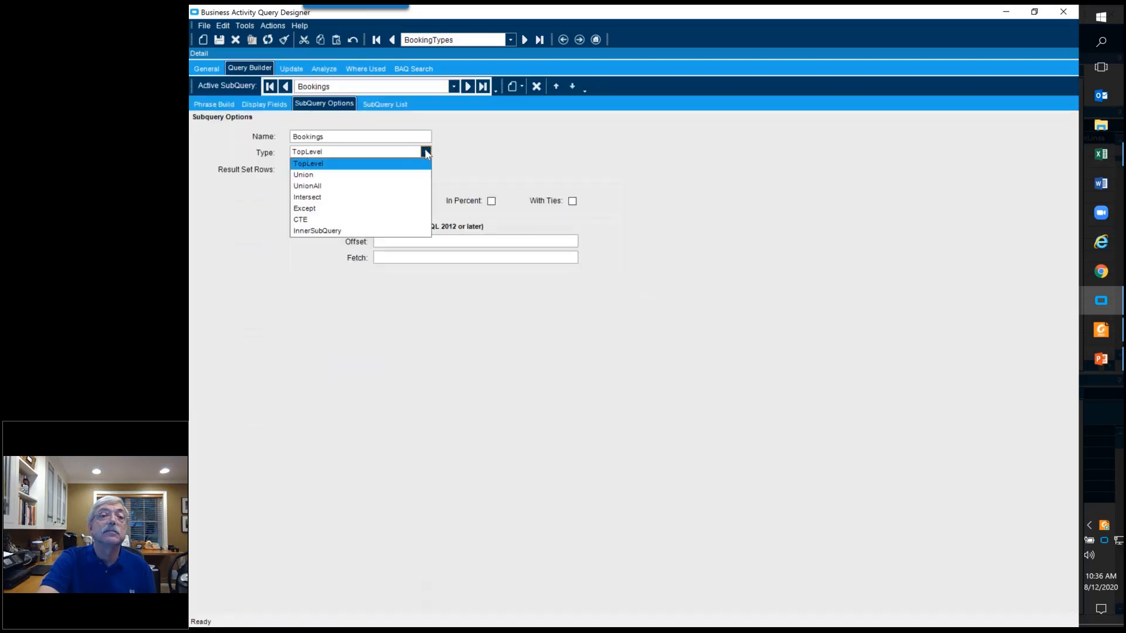
pyautogui.click(372, 221)
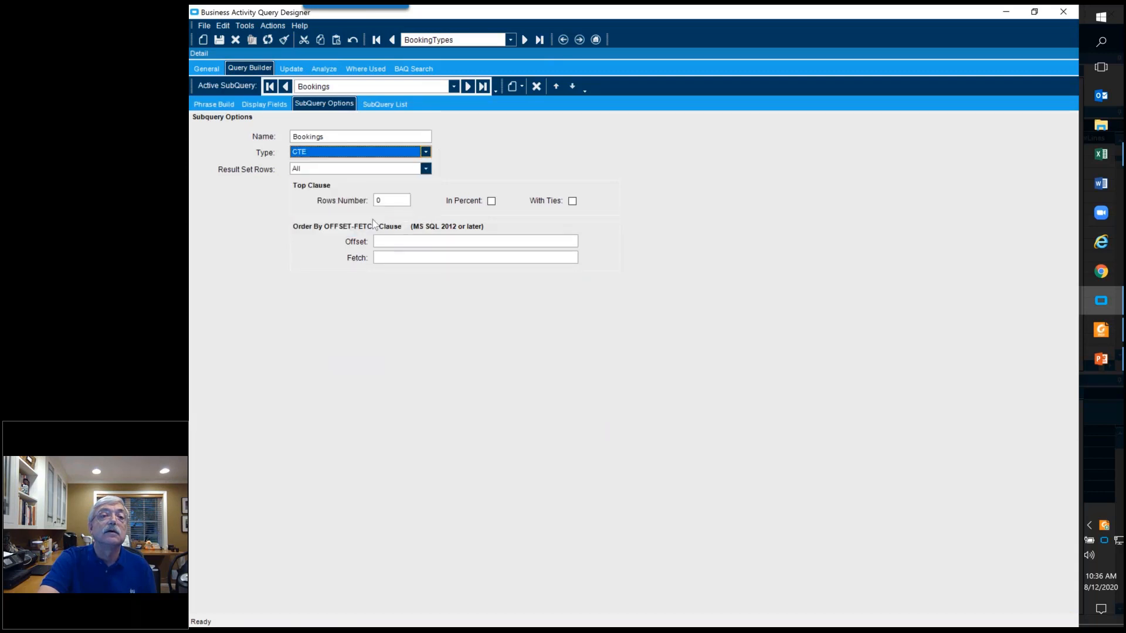
pyautogui.click(468, 86)
pyautogui.click(425, 151)
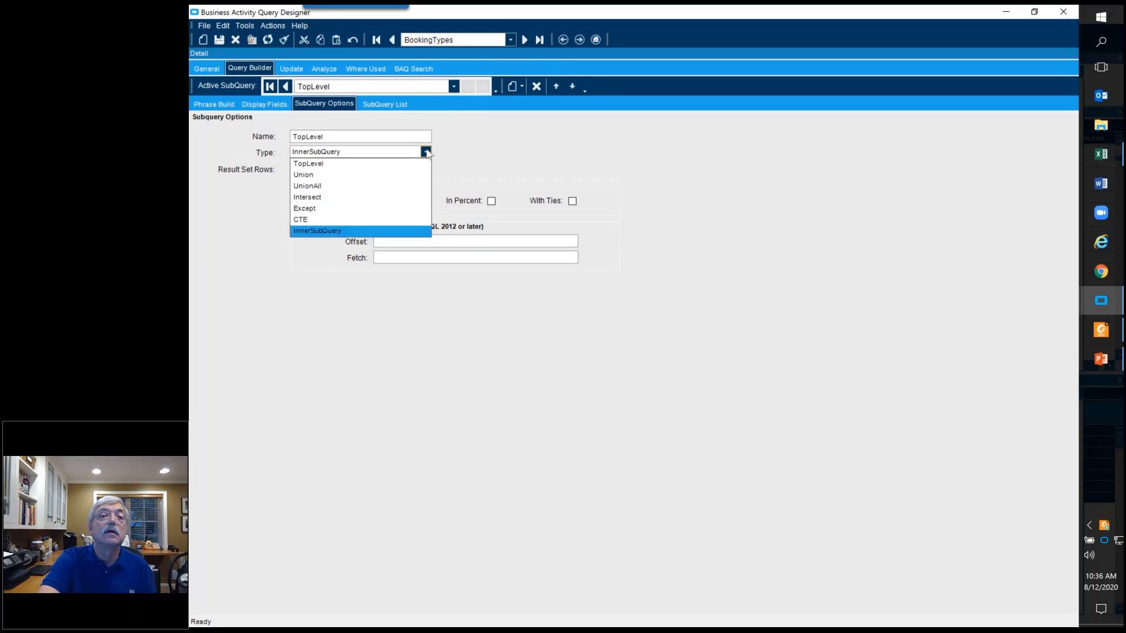
pyautogui.click(391, 163)
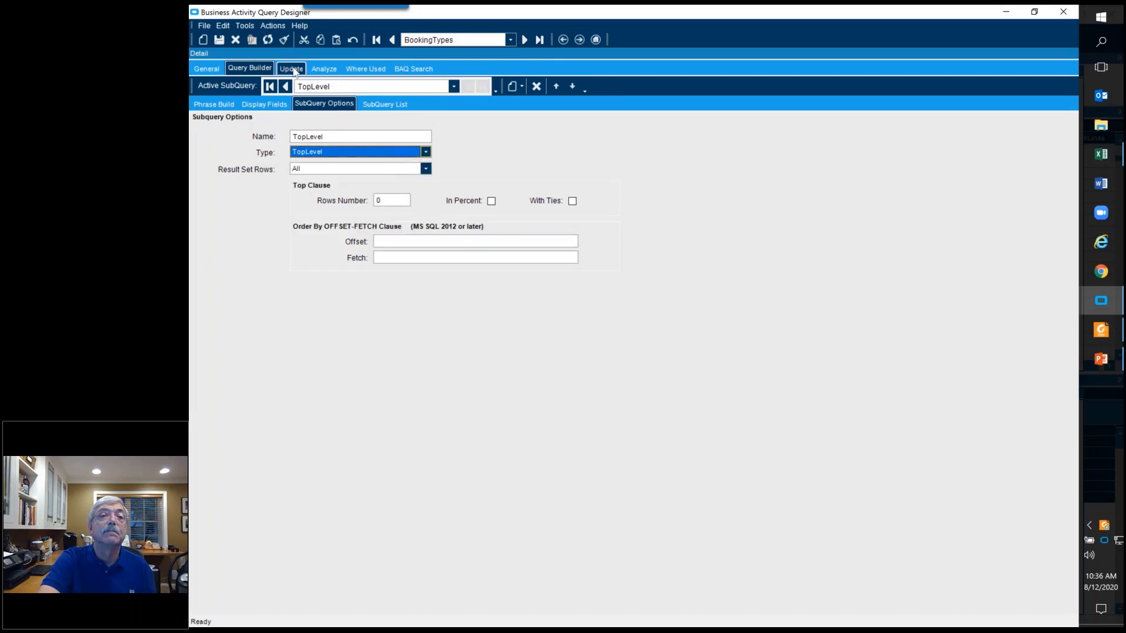
# Test the BookingTypes query with TopLevel restored and examine the Customer, Part and Product Group summary rows
pyautogui.click(323, 69)
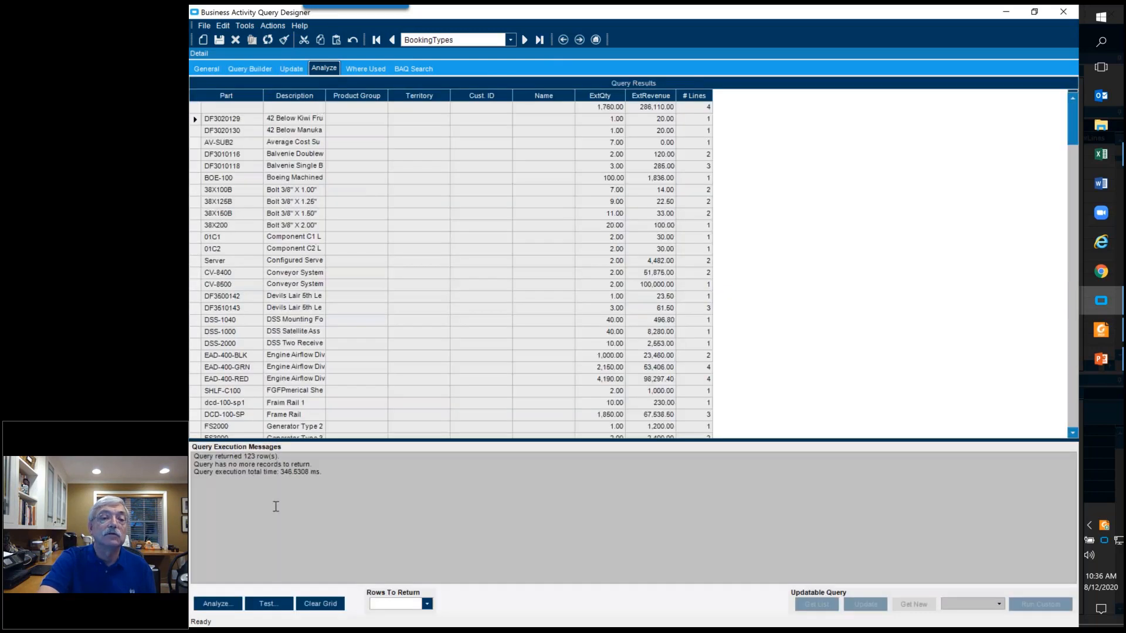
pyautogui.click(268, 603)
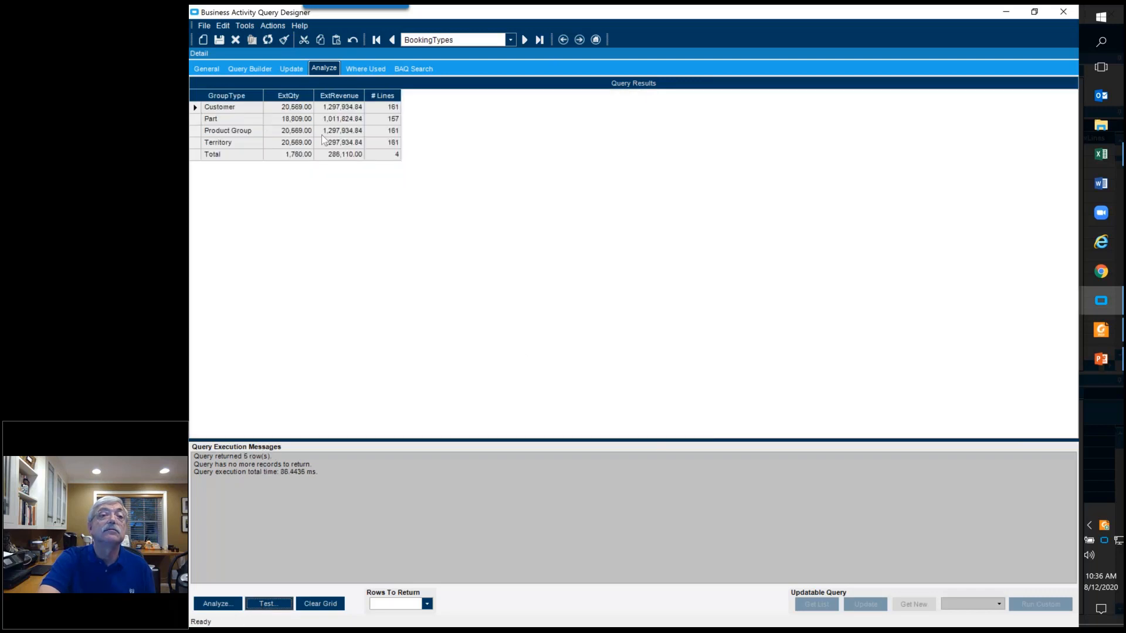
pyautogui.click(198, 107)
pyautogui.click(198, 119)
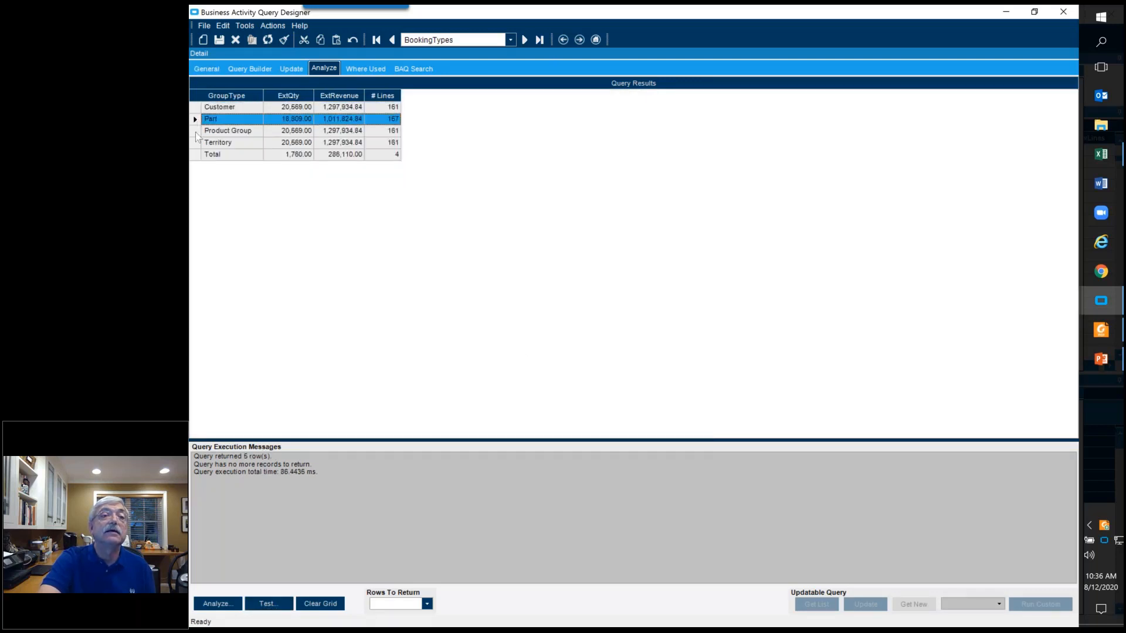
pyautogui.click(198, 131)
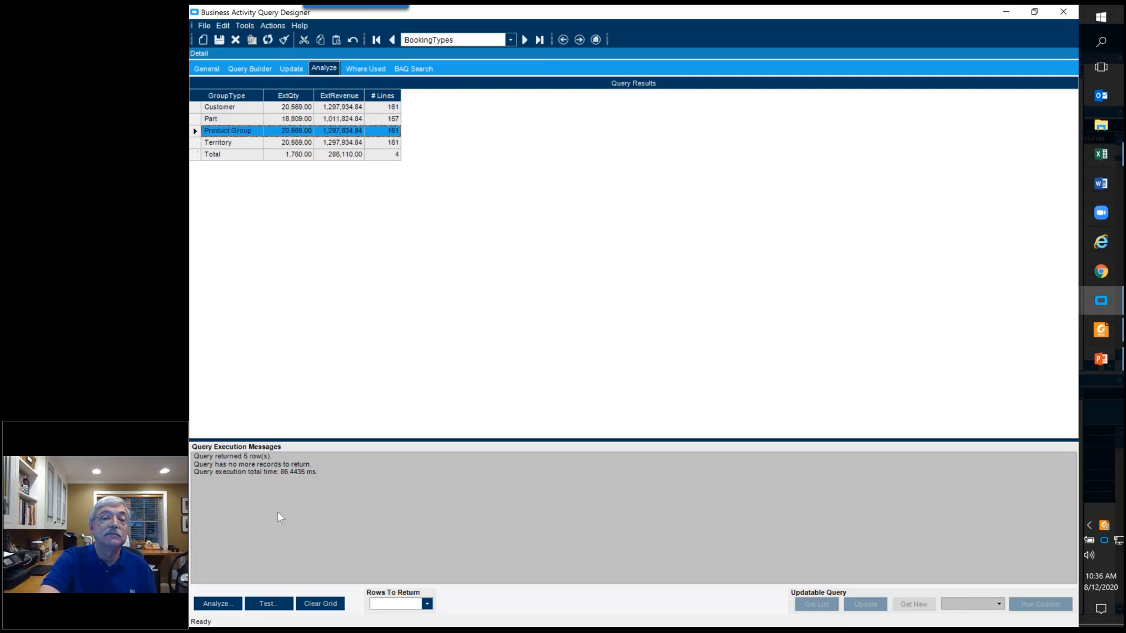
# Review the TopLevel subquery's display fields and its advanced group by expression in BookingTypes
pyautogui.click(255, 69)
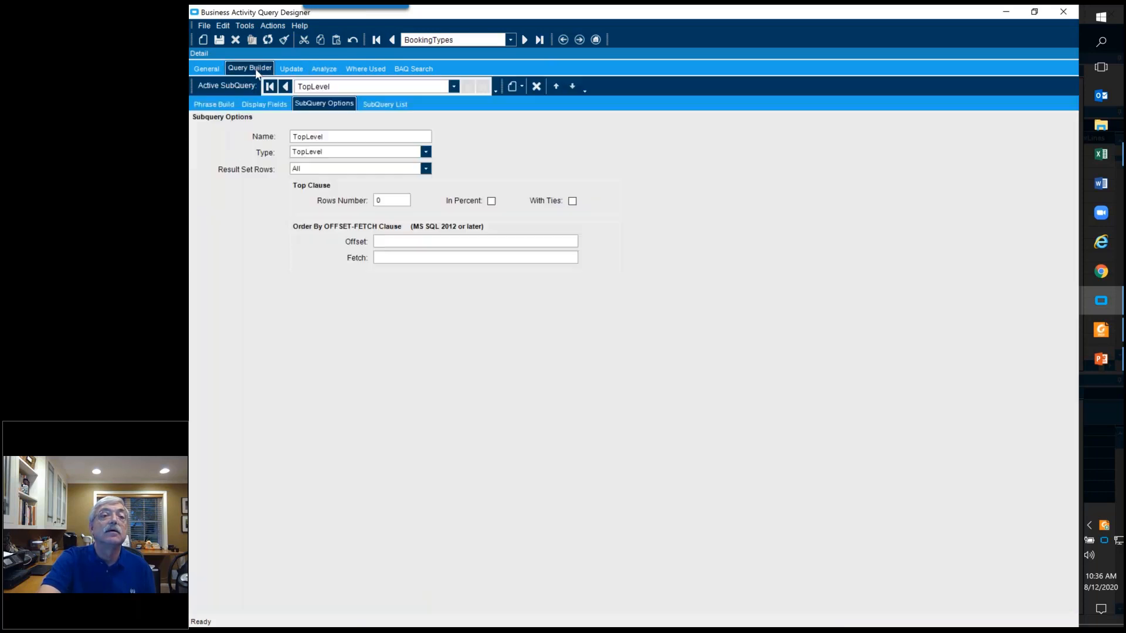
pyautogui.click(265, 104)
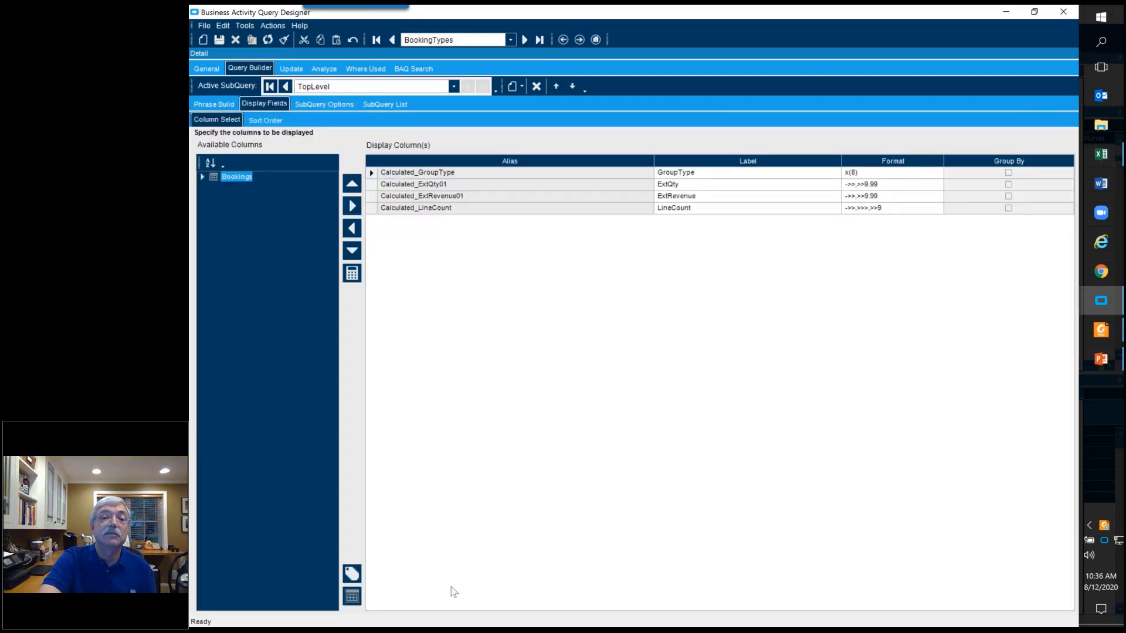
pyautogui.click(352, 597)
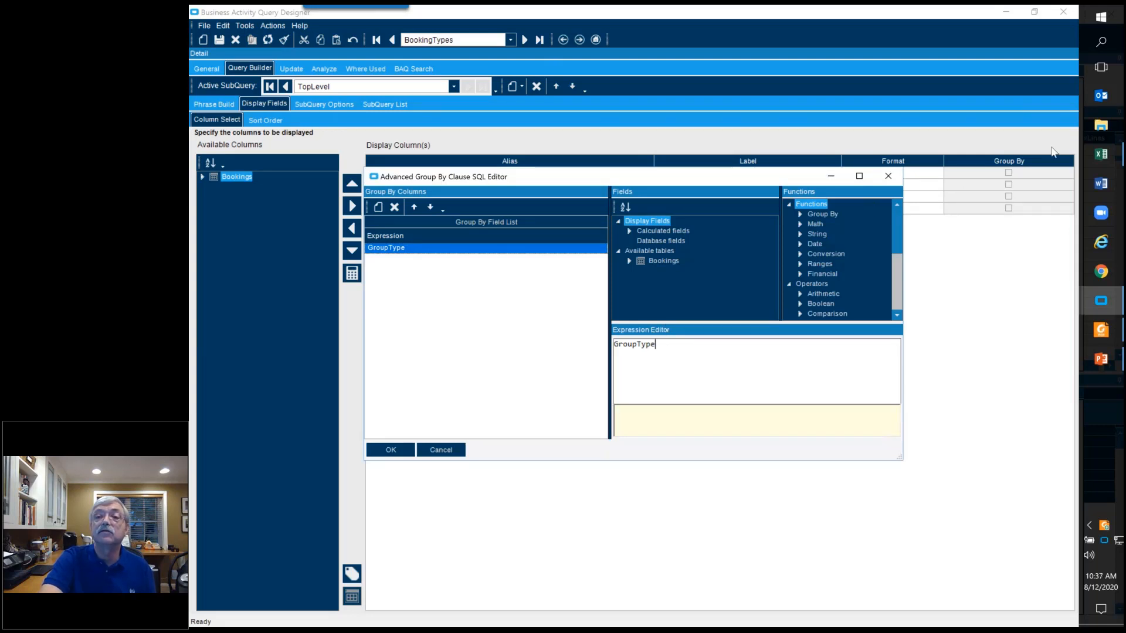
pyautogui.click(440, 452)
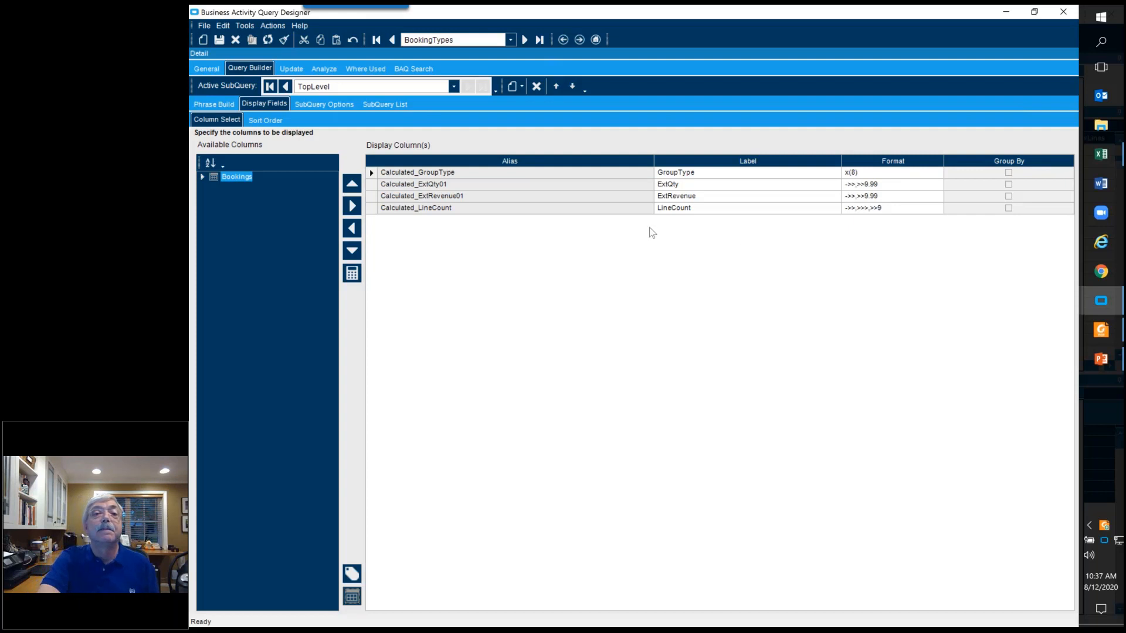
# Switch to the BookingsGroupingSet query and review the tables in its dateFilter and Bookings subqueries
pyautogui.click(510, 40)
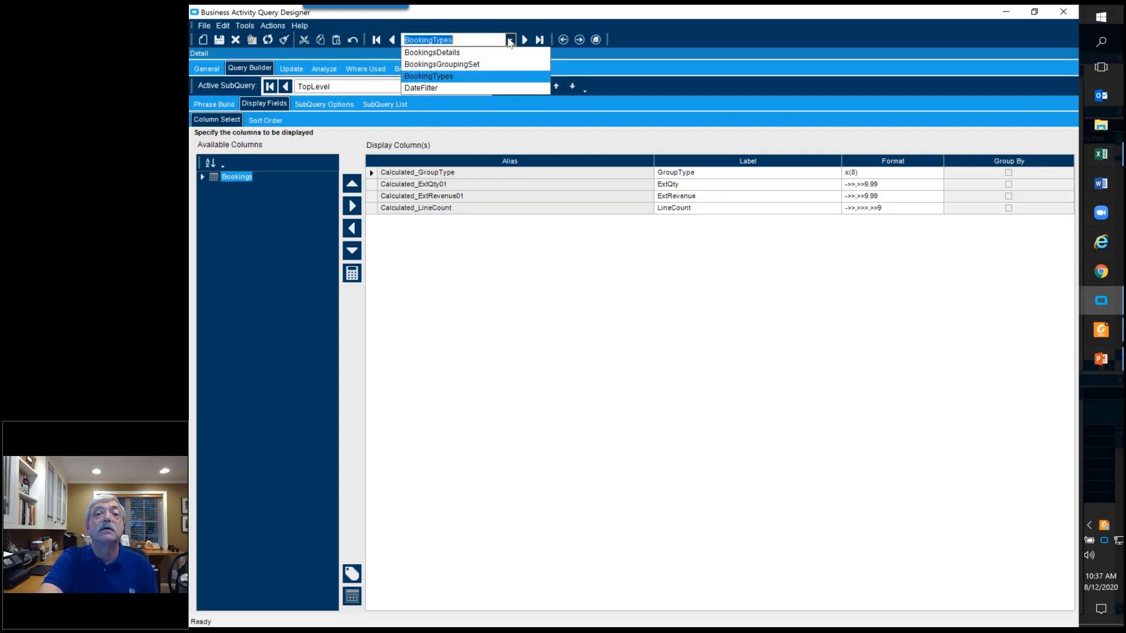
pyautogui.click(493, 65)
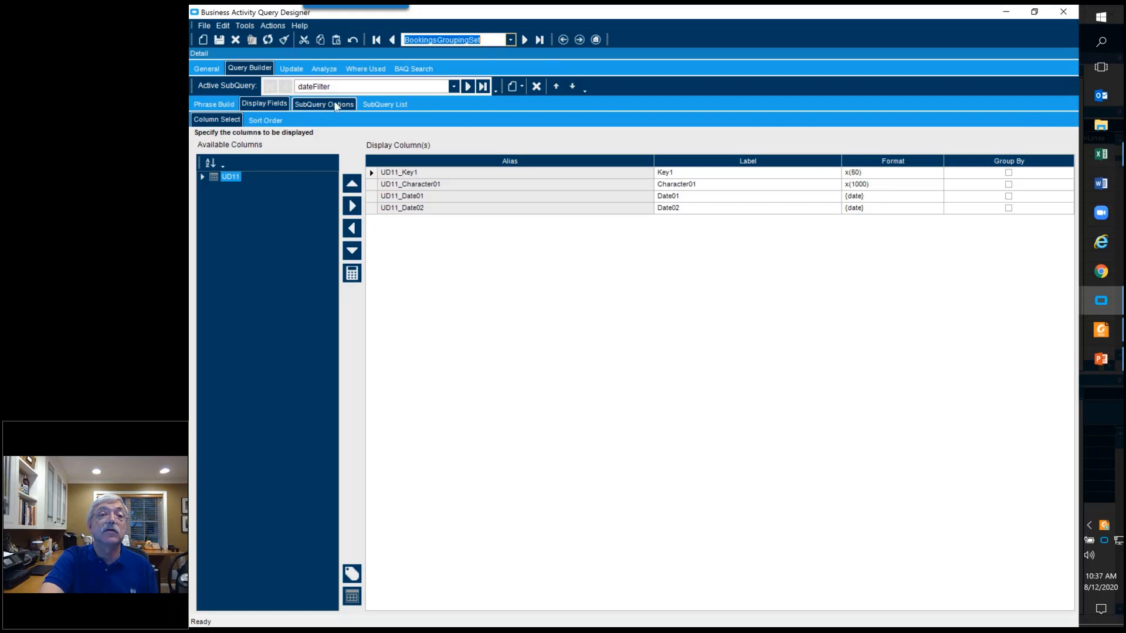
pyautogui.click(215, 104)
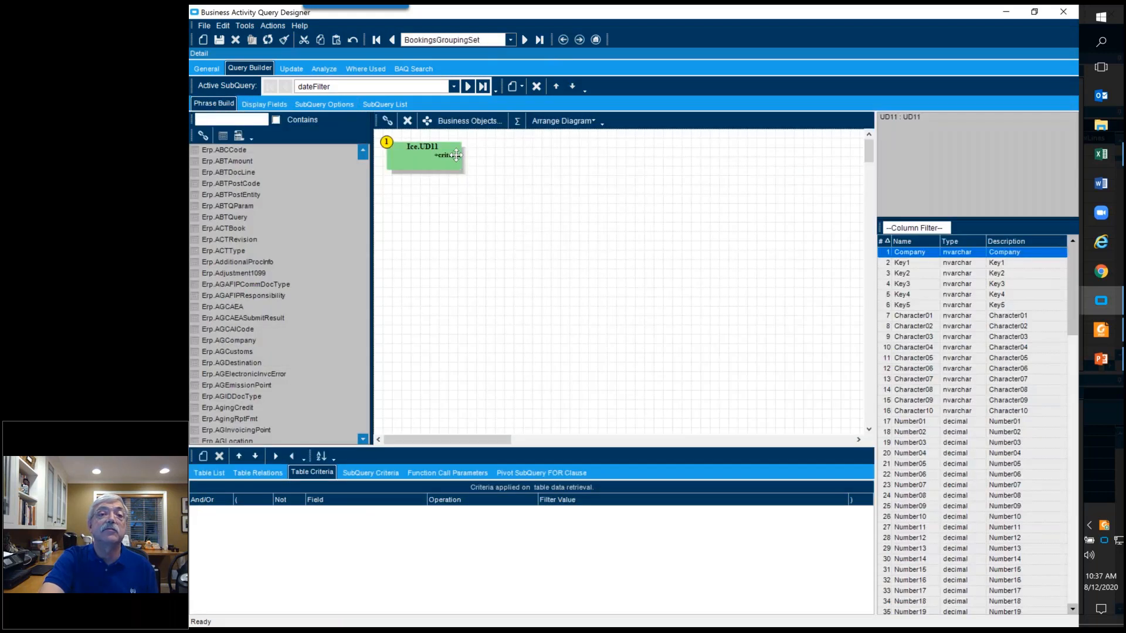
pyautogui.click(468, 86)
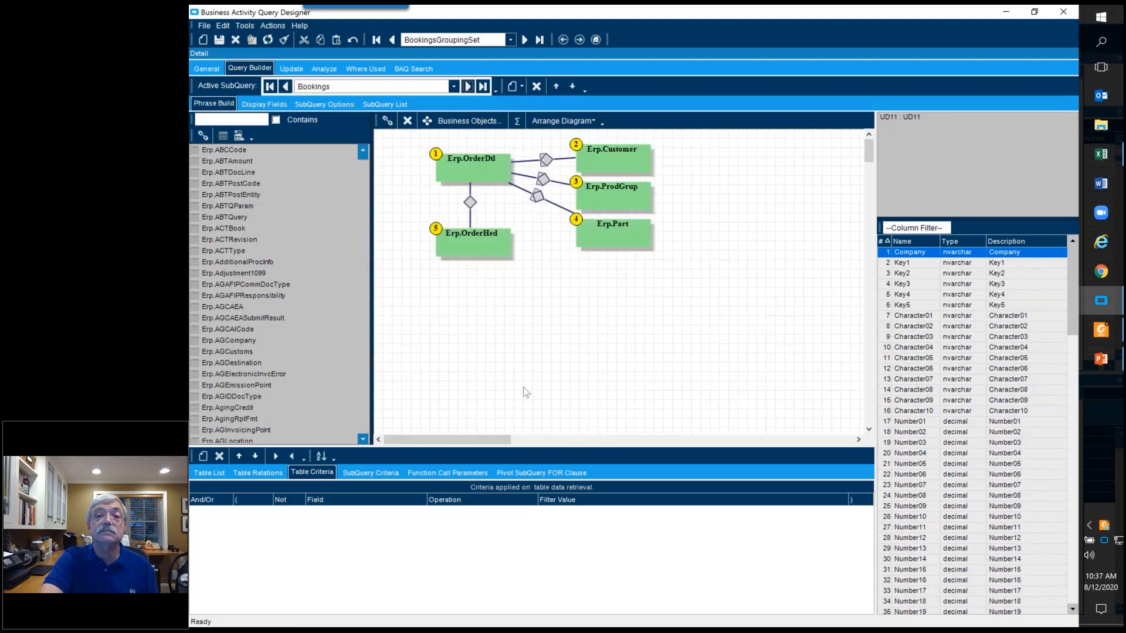
# Review the Bookings subquery's display fields and the GROUPING SETS expression in its advanced group by clause
pyautogui.click(250, 104)
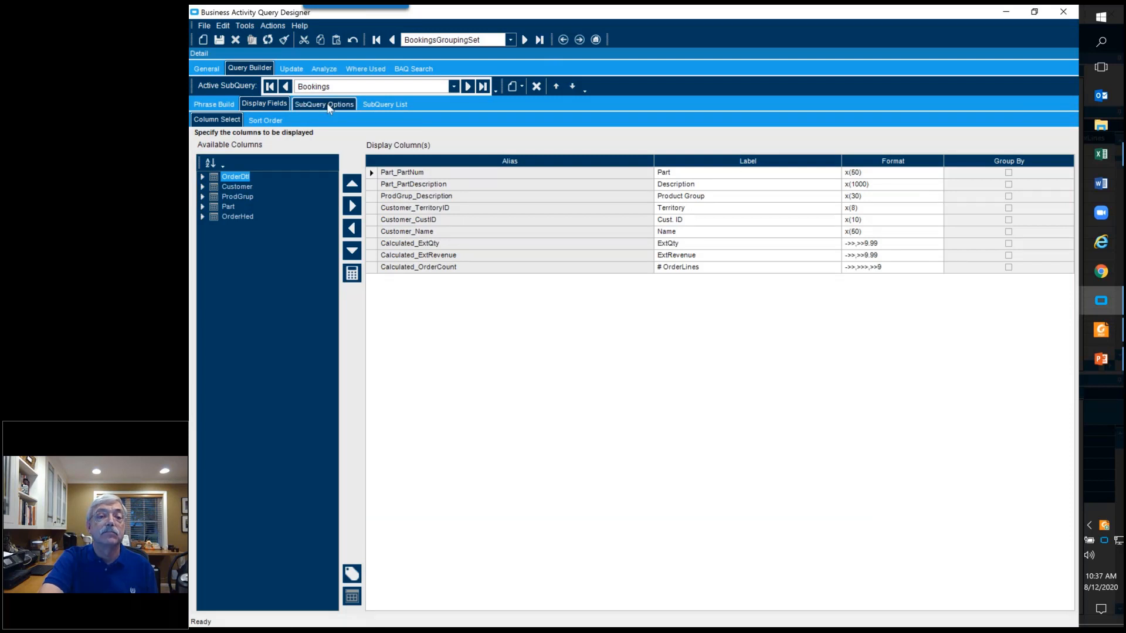
pyautogui.click(352, 597)
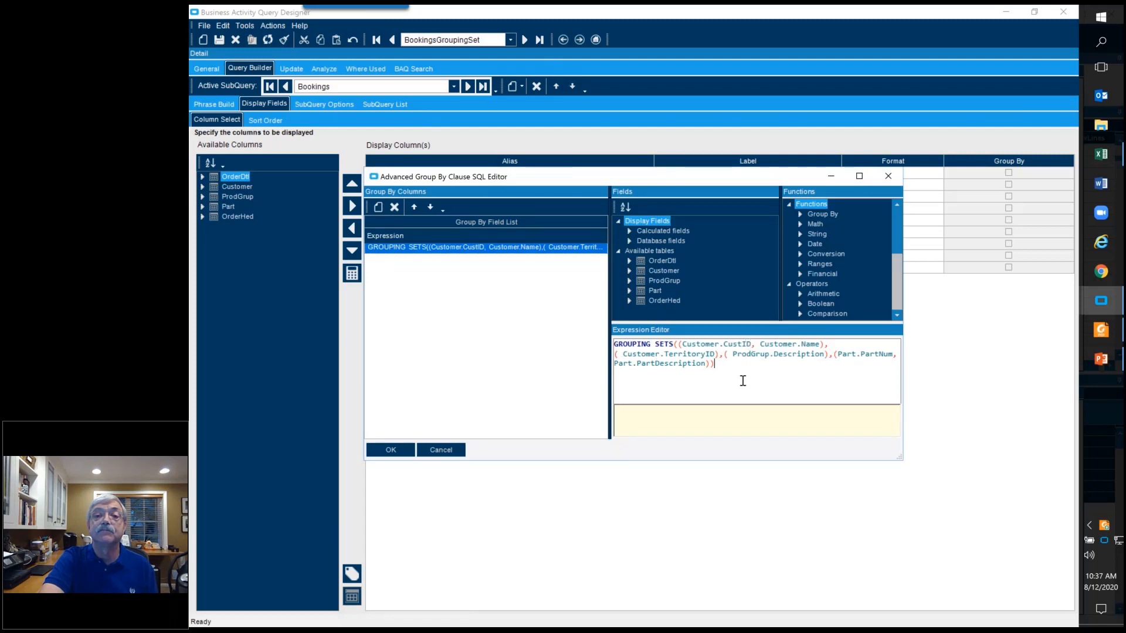
pyautogui.click(887, 176)
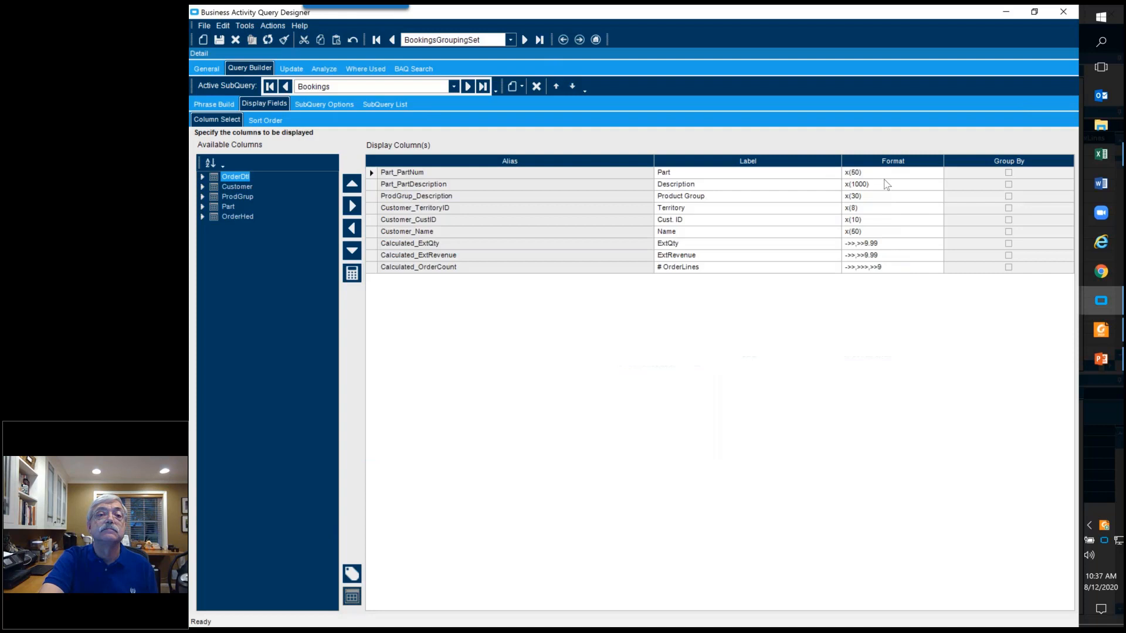
# Examine the TopLevel subquery's calculated field Group, highlighting COALESCE and its part number and description argument
pyautogui.click(468, 87)
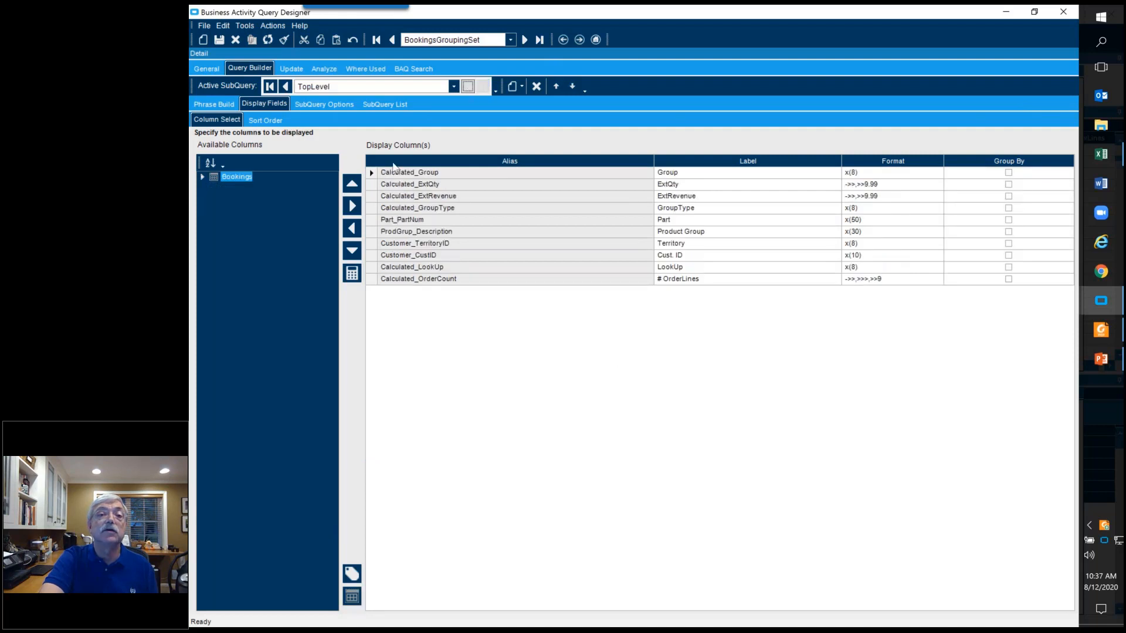
pyautogui.click(353, 275)
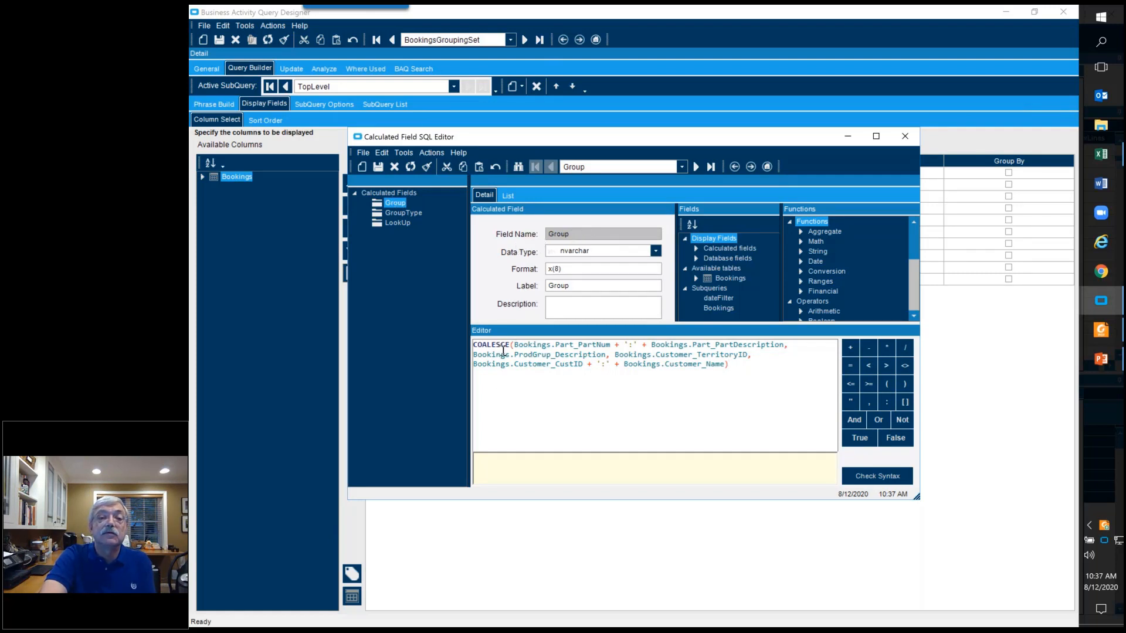
pyautogui.moveTo(510, 346); pyautogui.dragTo(455, 343)
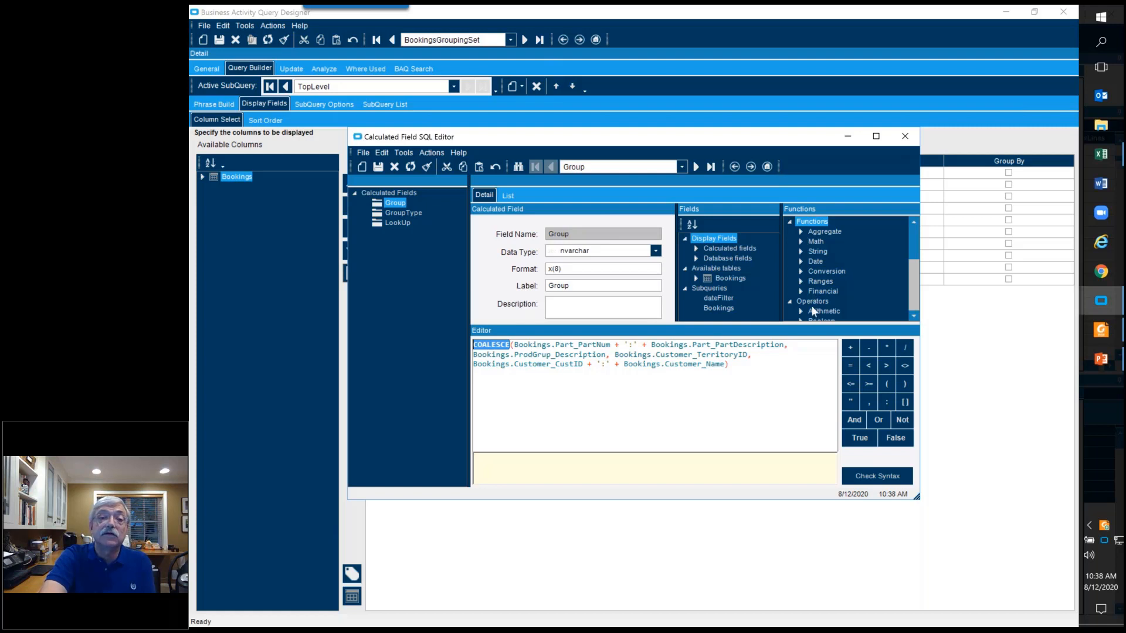
pyautogui.click(492, 346)
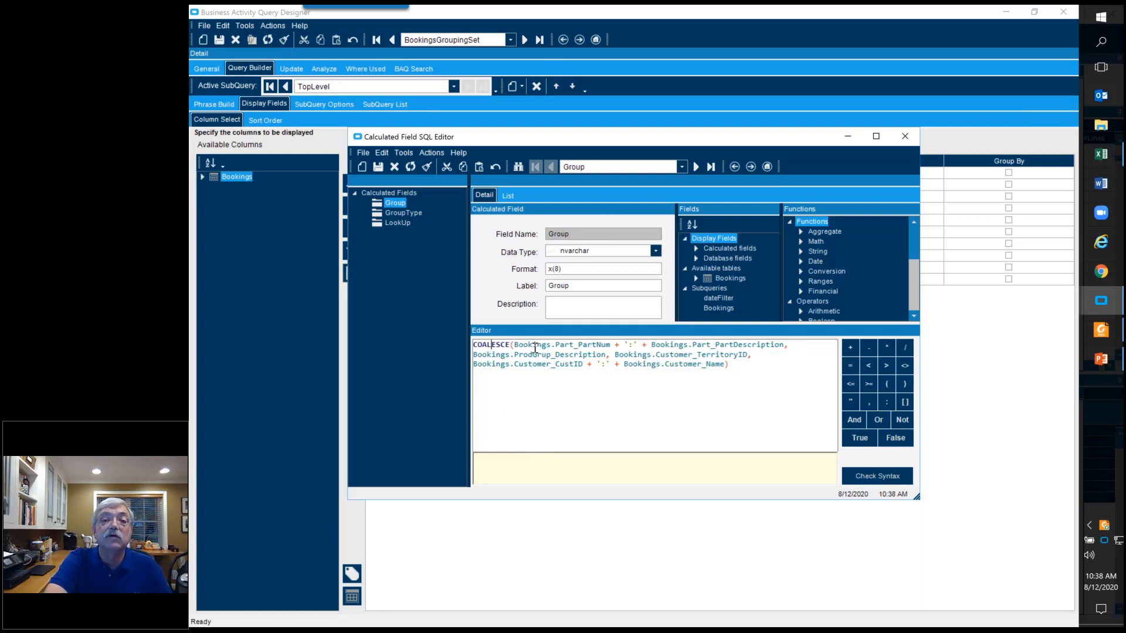
pyautogui.moveTo(515, 344); pyautogui.dragTo(783, 344)
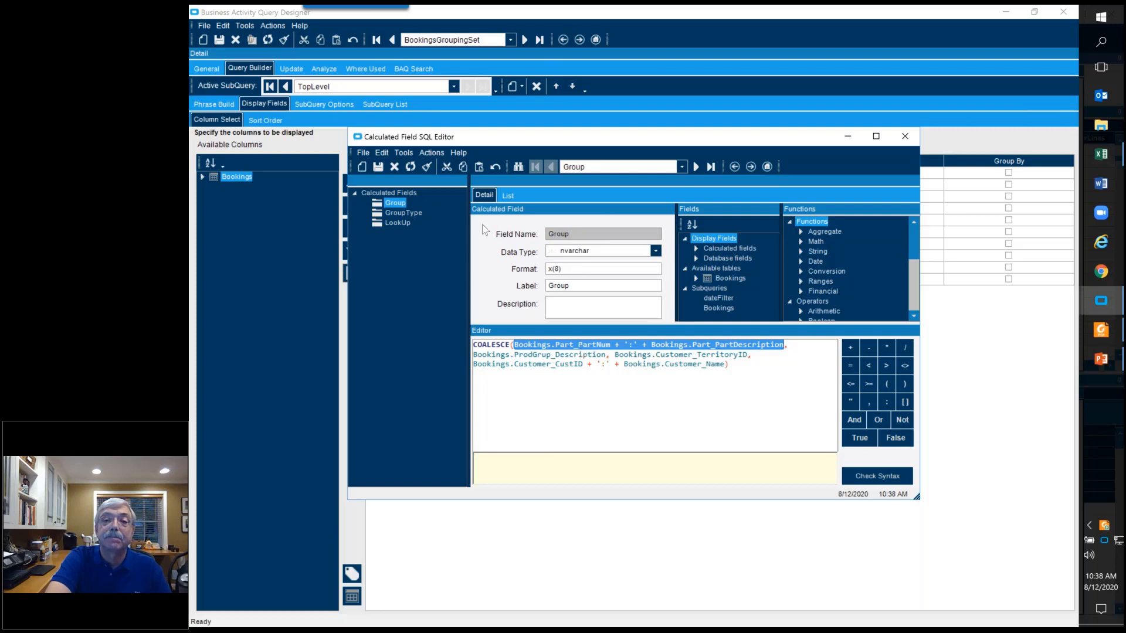
# Review the case expressions of the GroupType and LookUp calculated fields, leaving the field editor closed
pyautogui.click(405, 213)
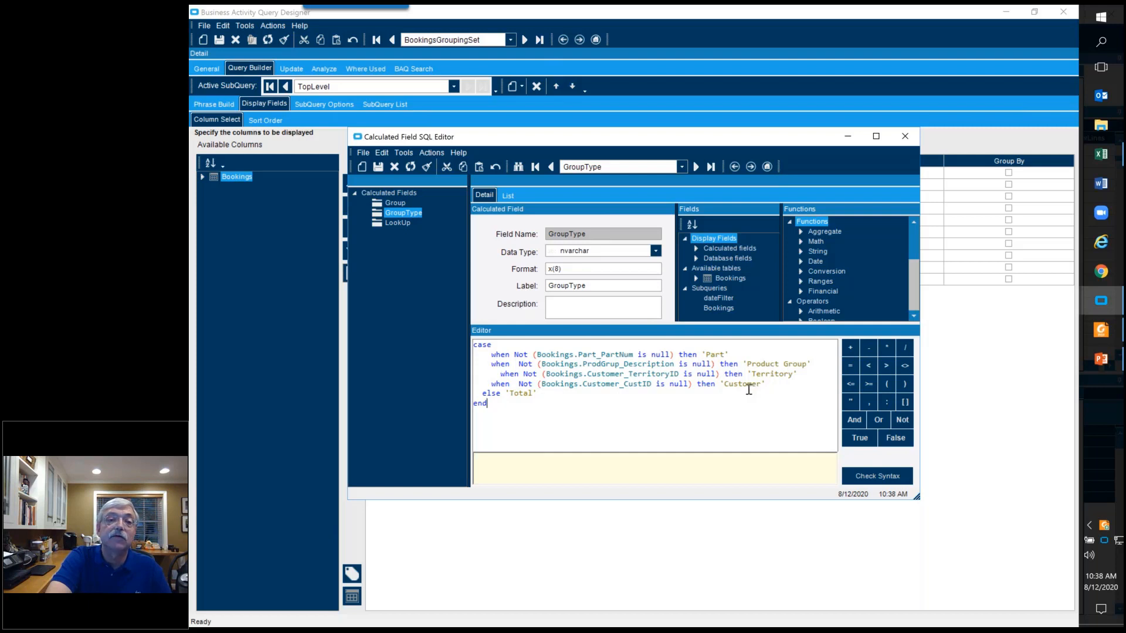
pyautogui.click(377, 225)
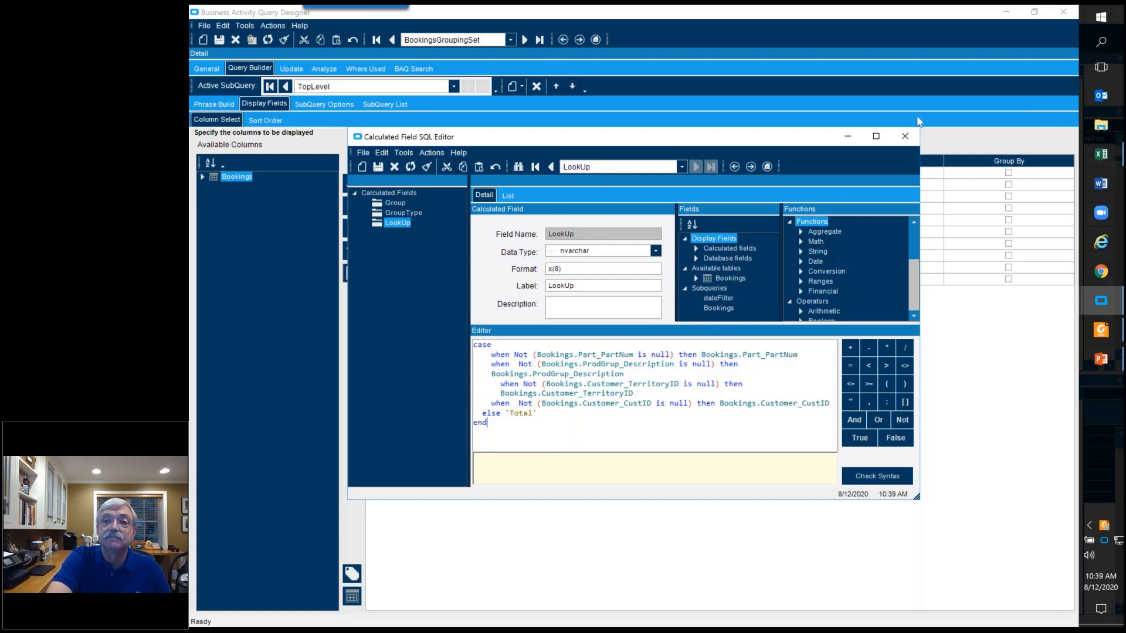
pyautogui.click(905, 138)
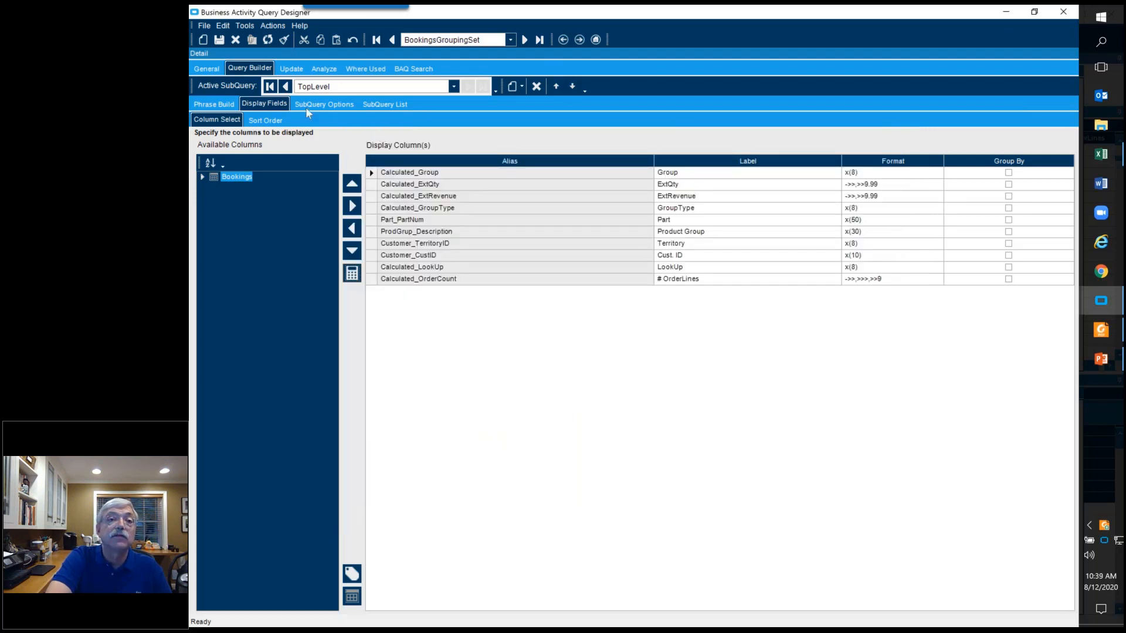
# Test the BookingsGroupingSet query and examine its result rows through the part, product group, territory and customer groups
pyautogui.click(323, 68)
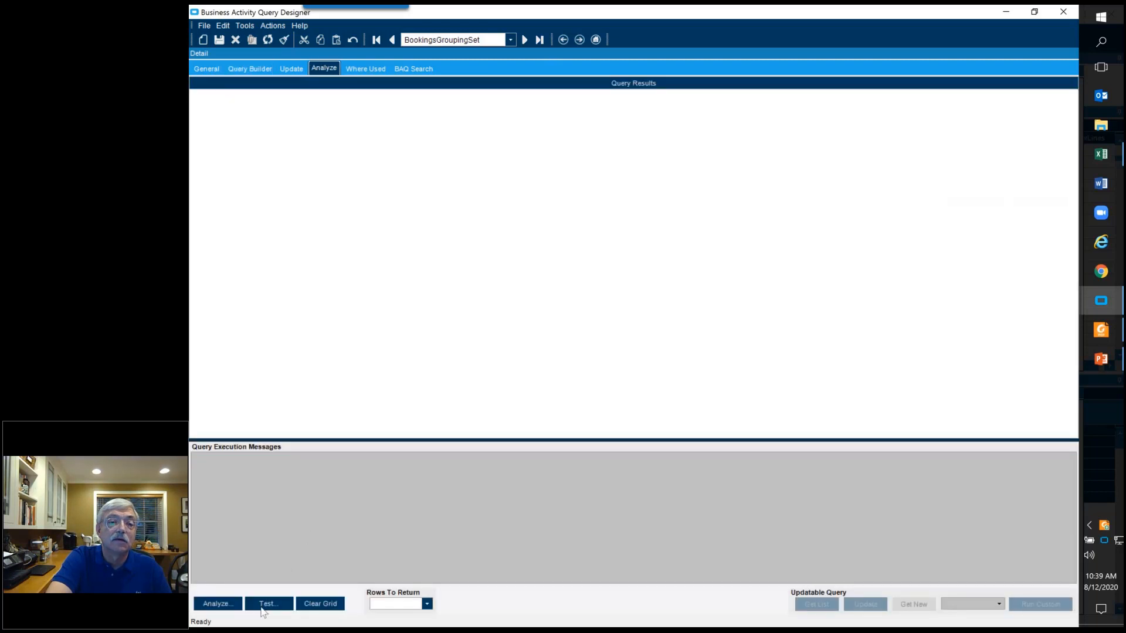
pyautogui.click(268, 604)
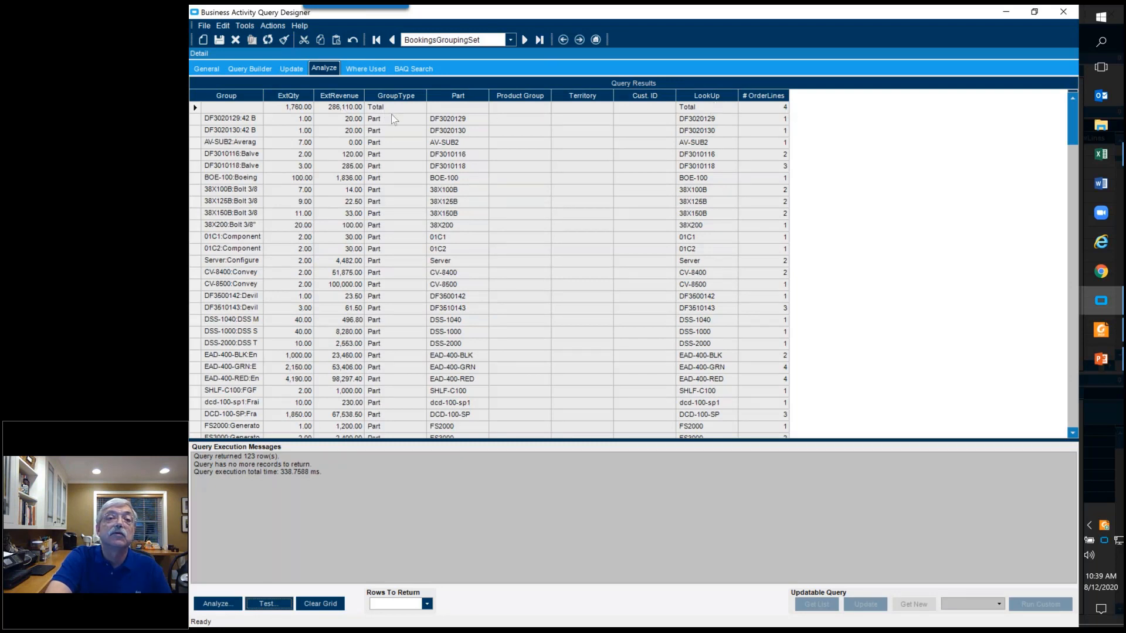
pyautogui.scroll(-6, 399, 175)
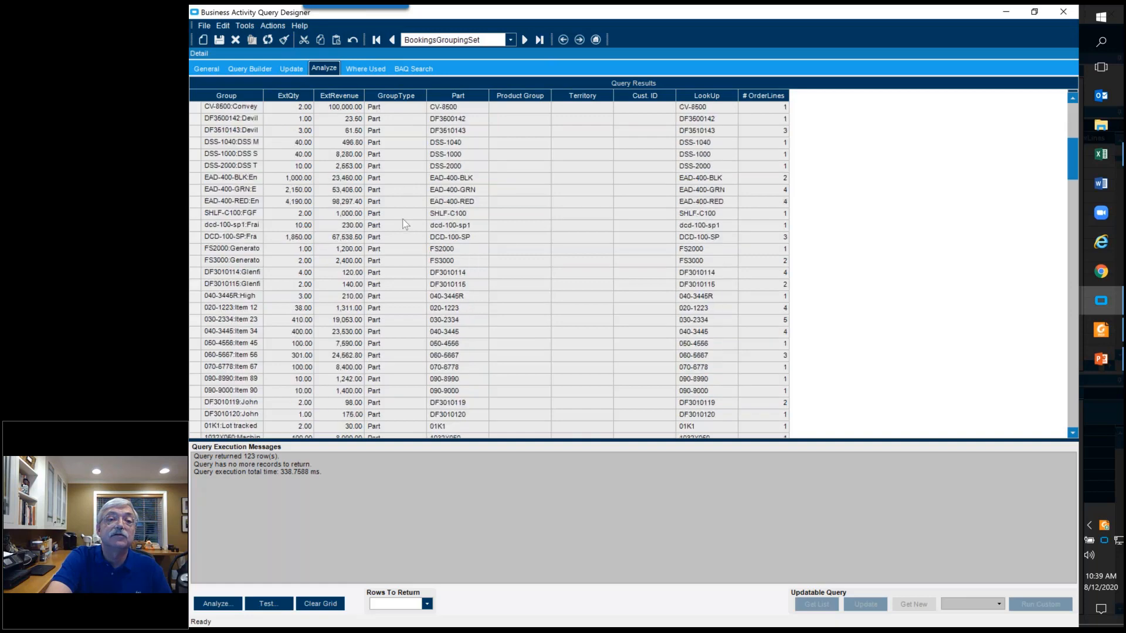
pyautogui.scroll(-15, 399, 240)
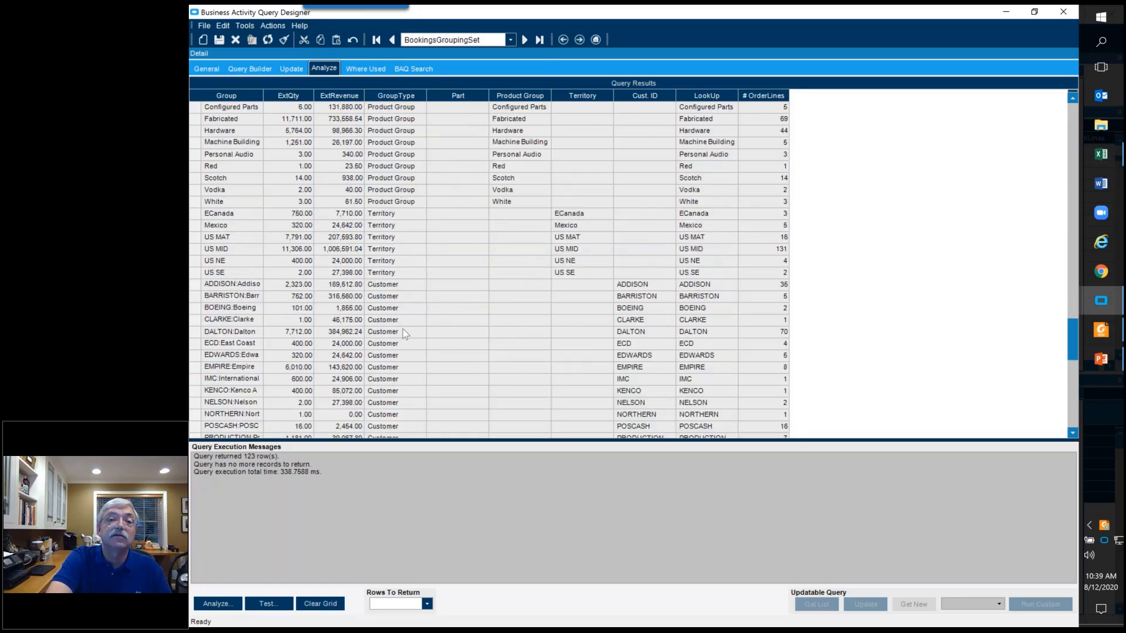
pyautogui.click(193, 288)
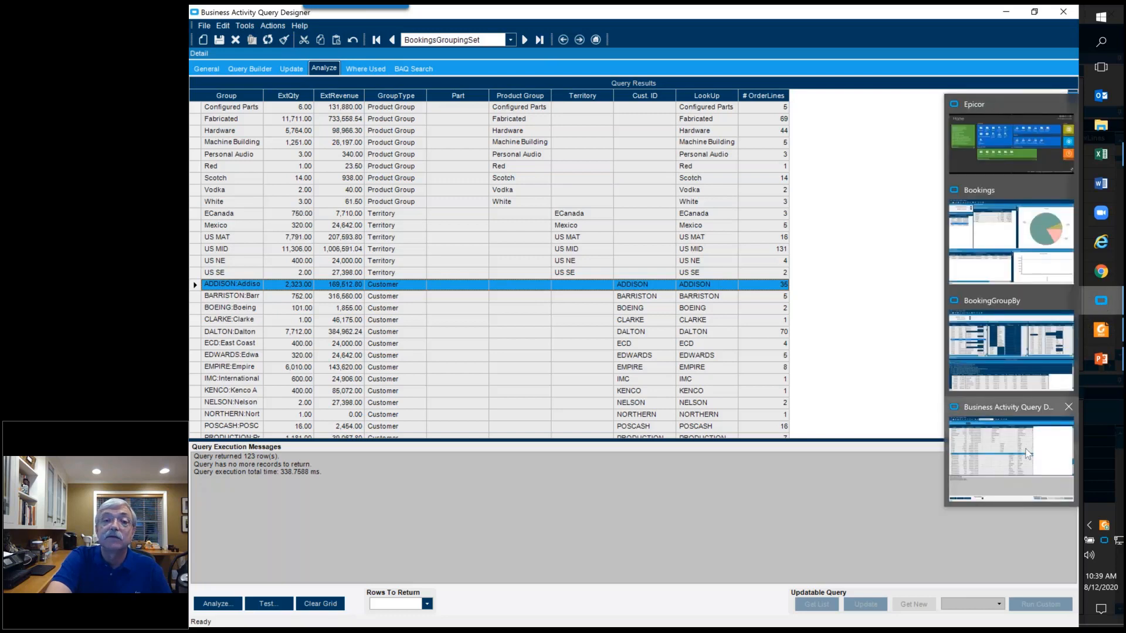
# Switch to the BookingsDetails query and review its query phrase and the tables in its dateFilter and Details subqueries
pyautogui.click(511, 40)
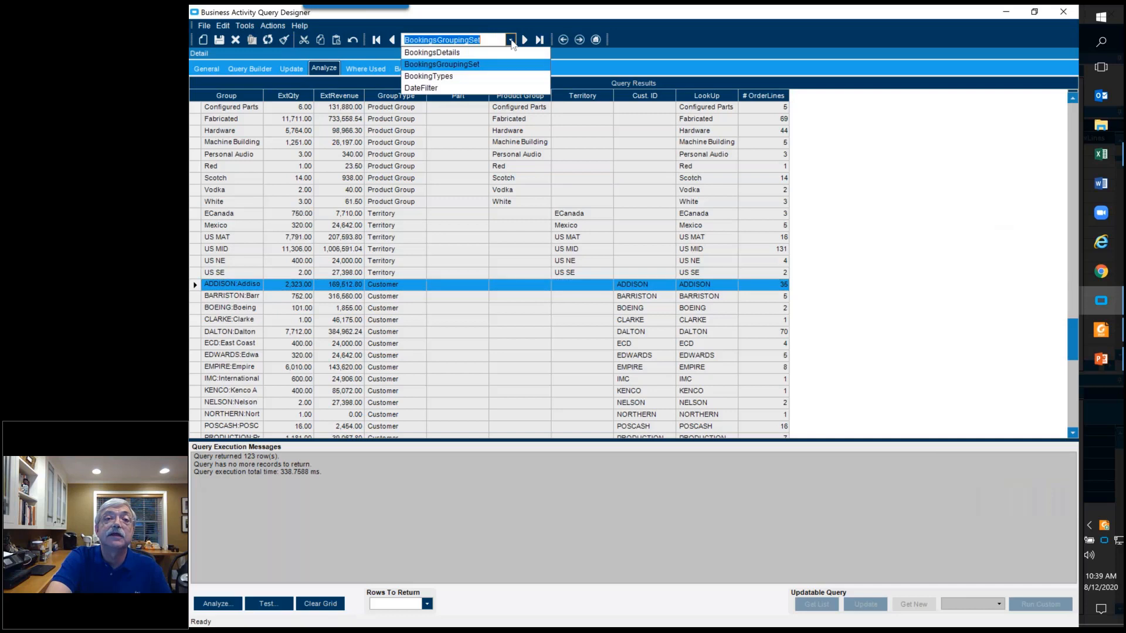
pyautogui.click(485, 57)
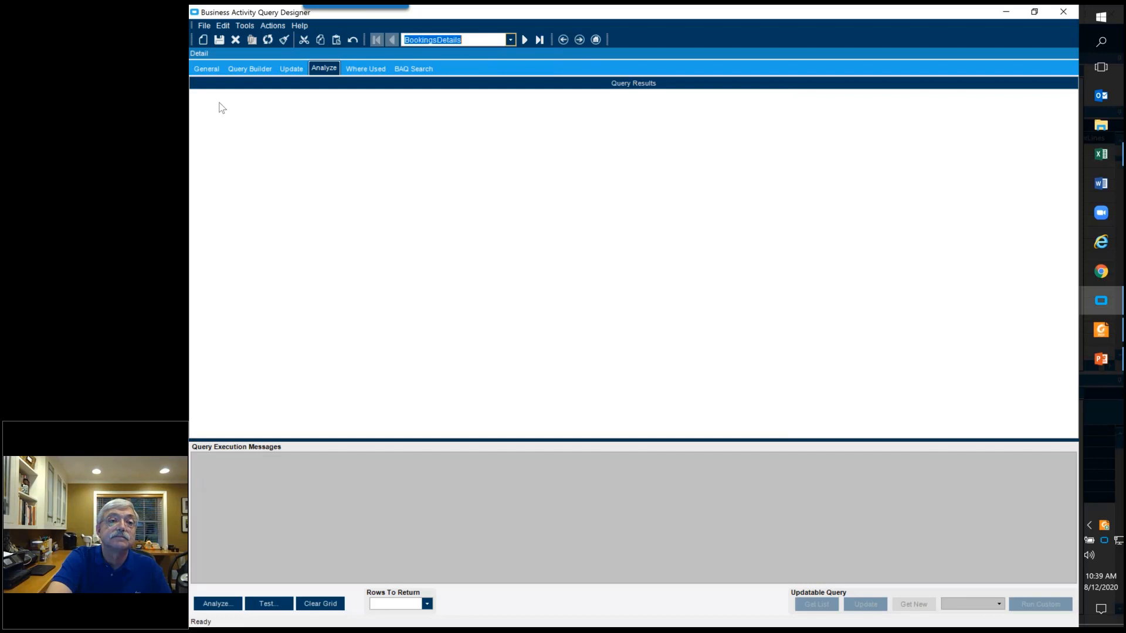
pyautogui.click(206, 68)
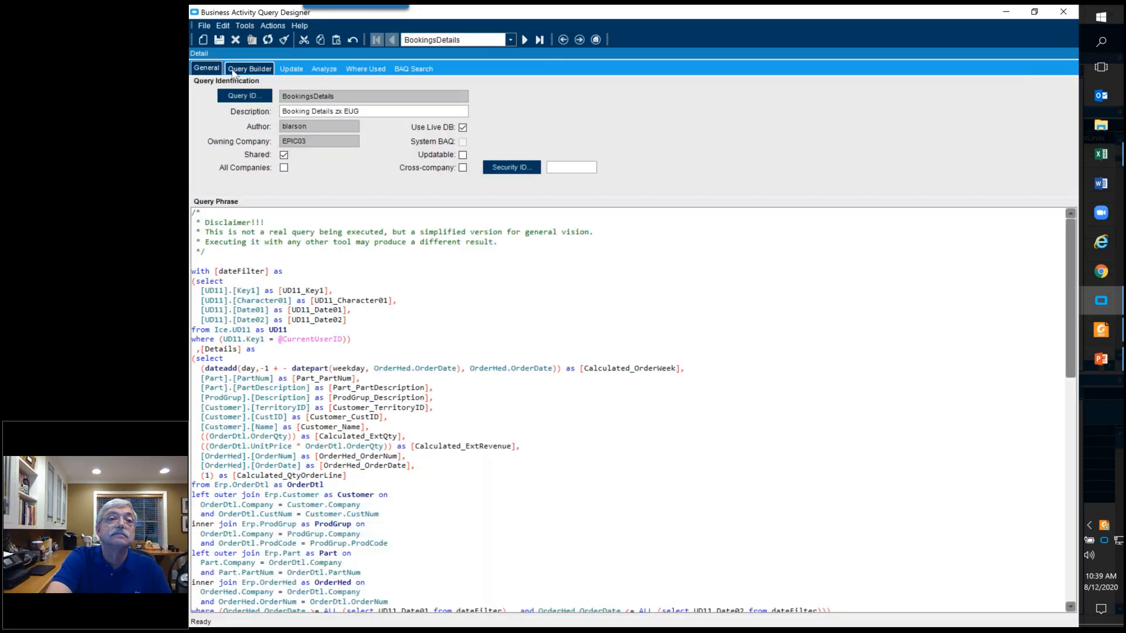
pyautogui.click(246, 68)
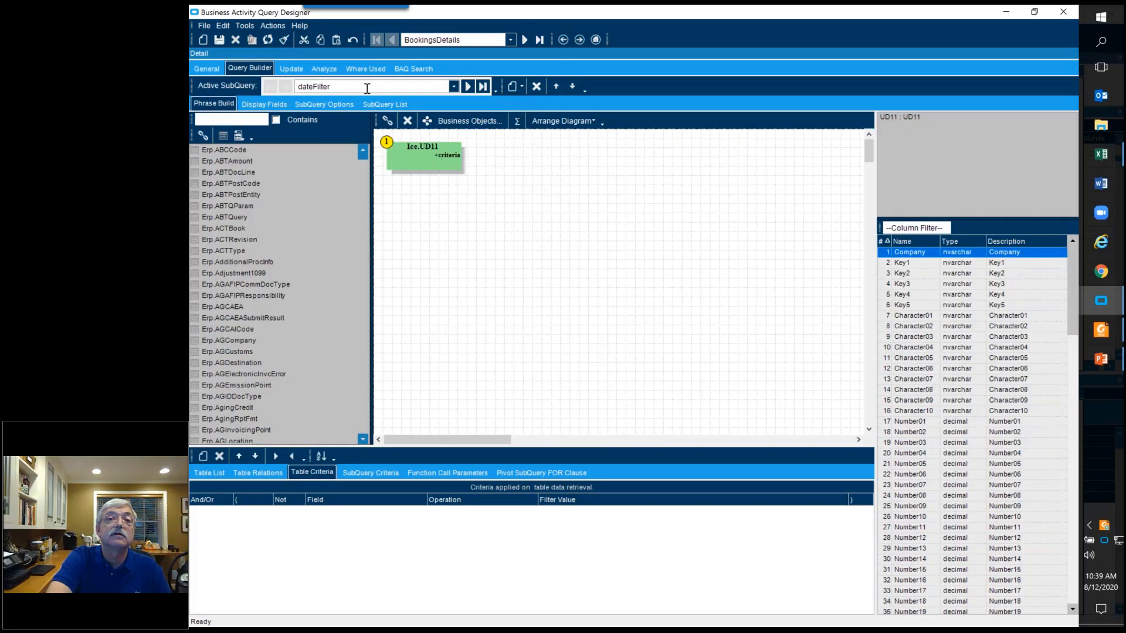
pyautogui.click(468, 87)
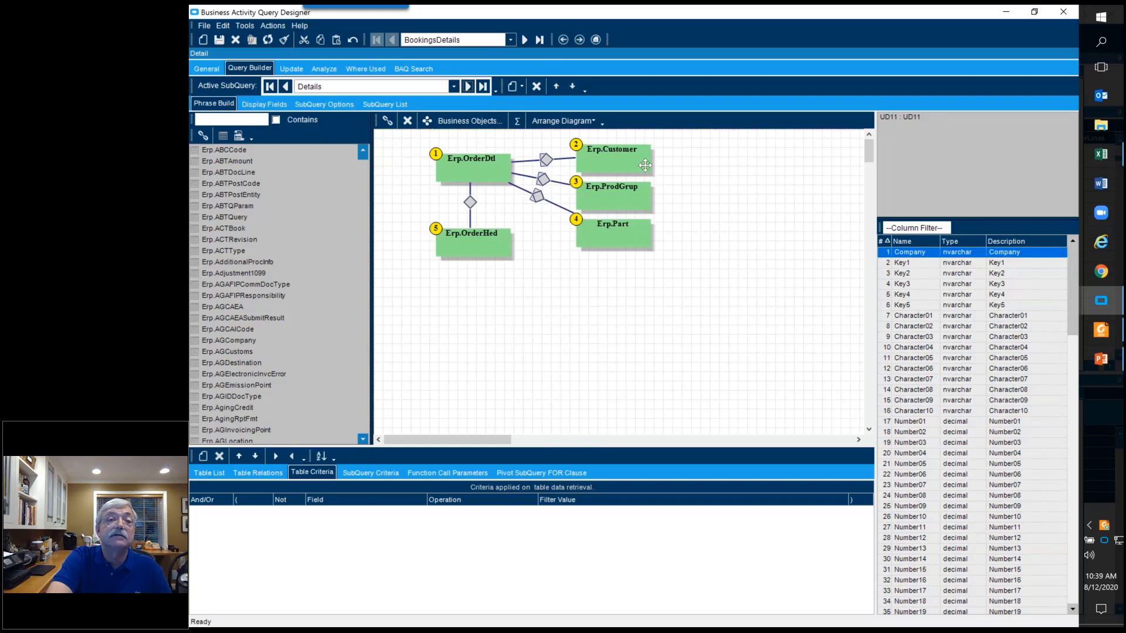
# Review the Details subquery's display columns and check its advanced Group By clause for any grouping expressions, leaving the clause editor closed
pyautogui.click(264, 104)
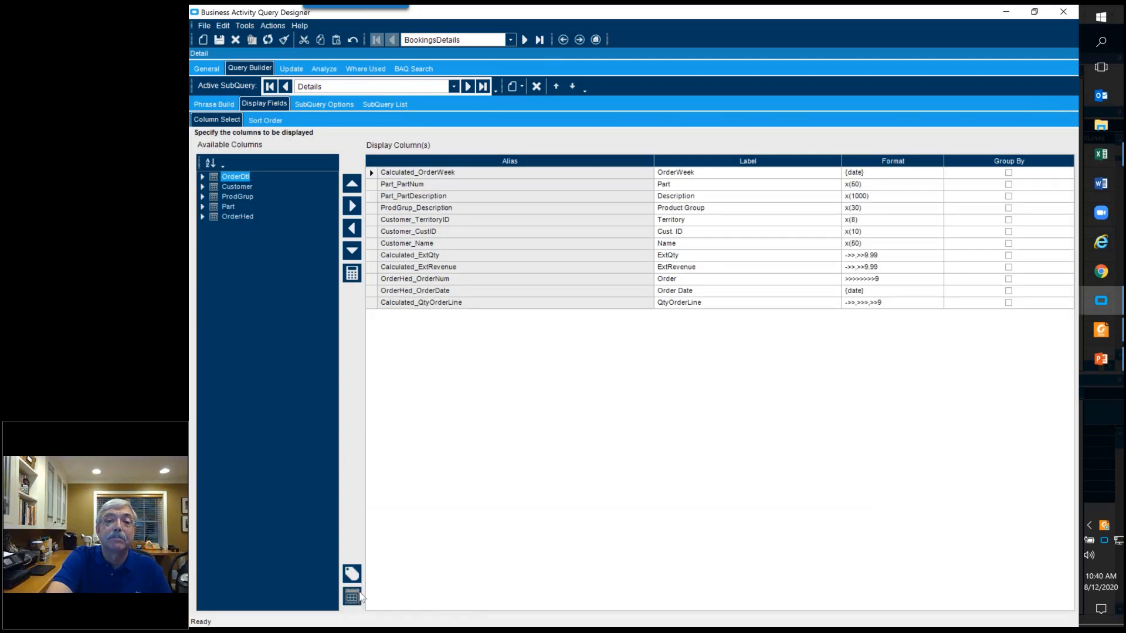
pyautogui.click(354, 597)
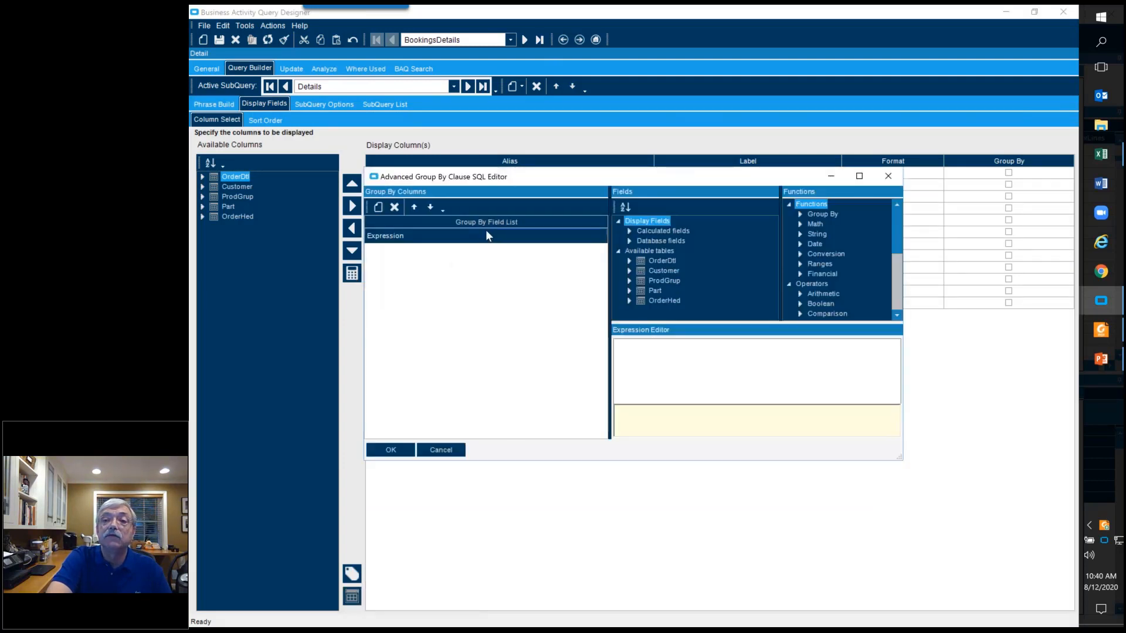
pyautogui.click(441, 451)
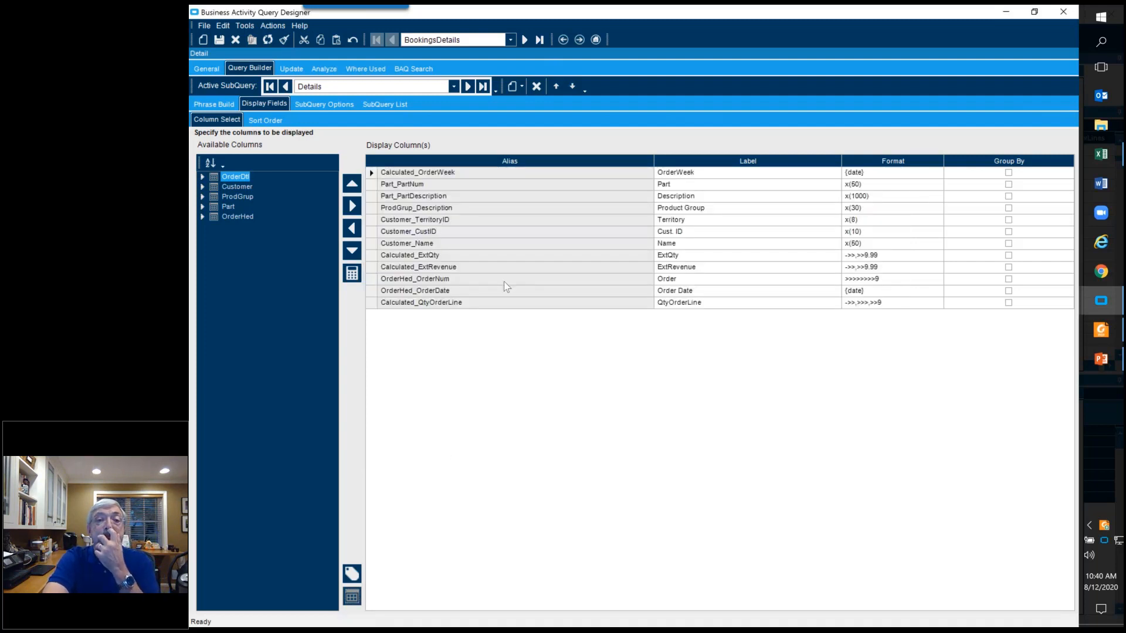
# Compare the expressions of the Details subquery's OrderWeek, ExtQty and ExtRevenue calculated fields, leaving the field editor closed
pyautogui.click(474, 267)
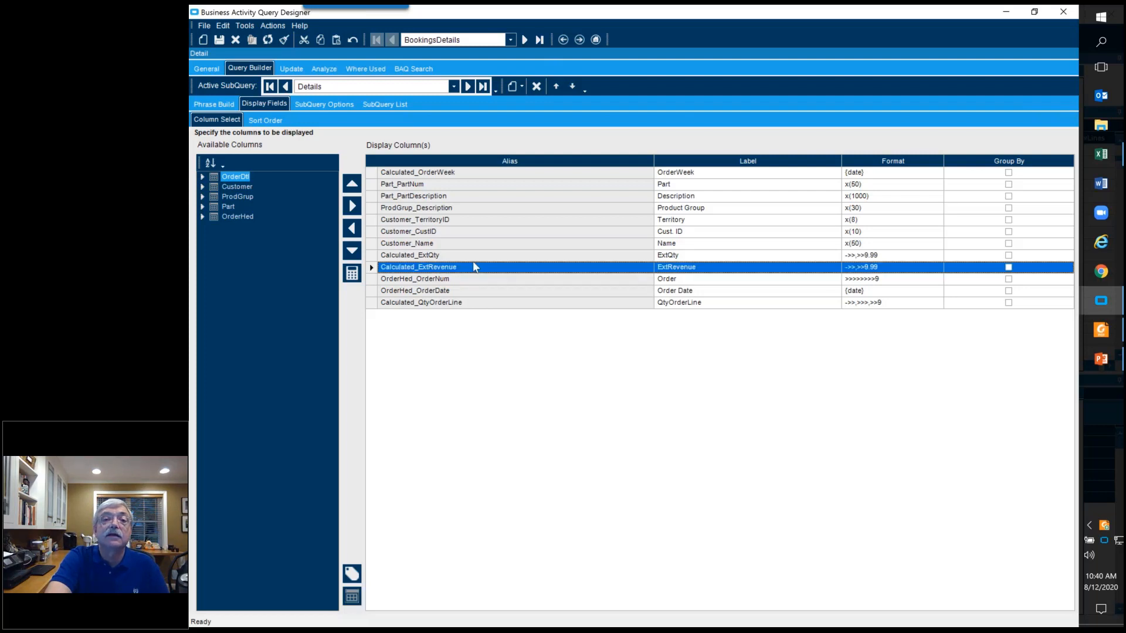
pyautogui.click(354, 281)
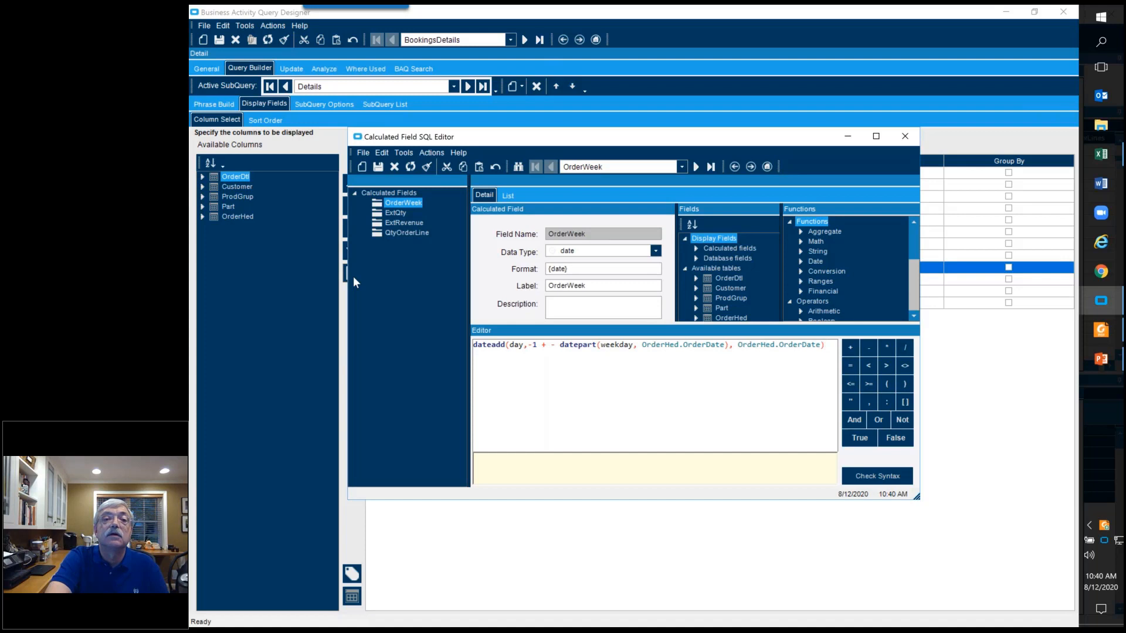
pyautogui.click(396, 214)
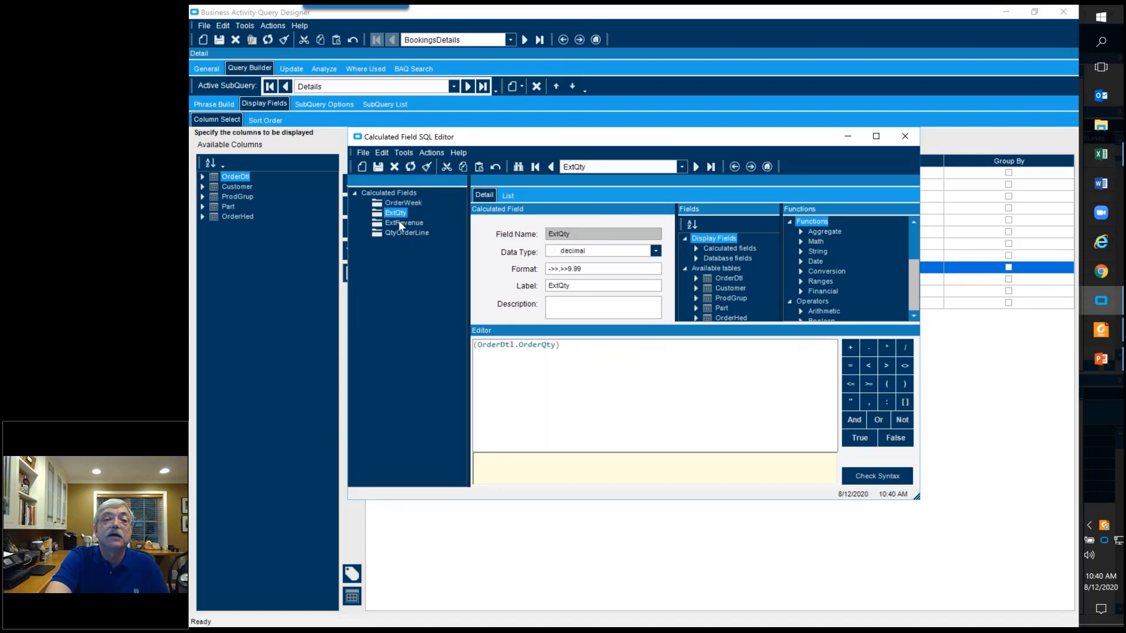
pyautogui.click(400, 224)
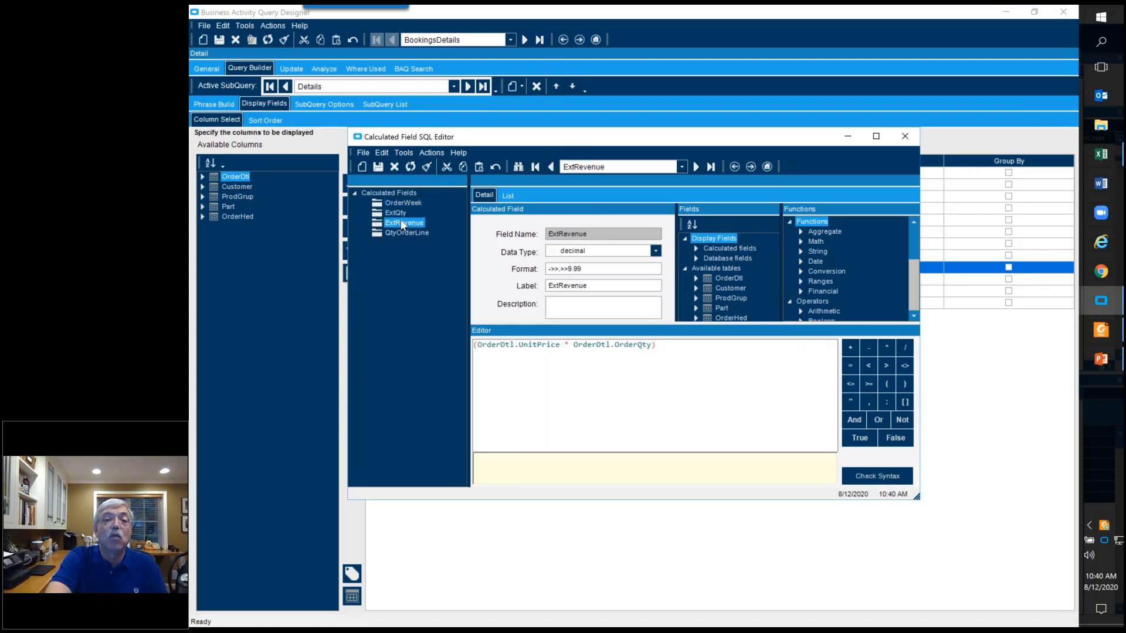
pyautogui.click(399, 213)
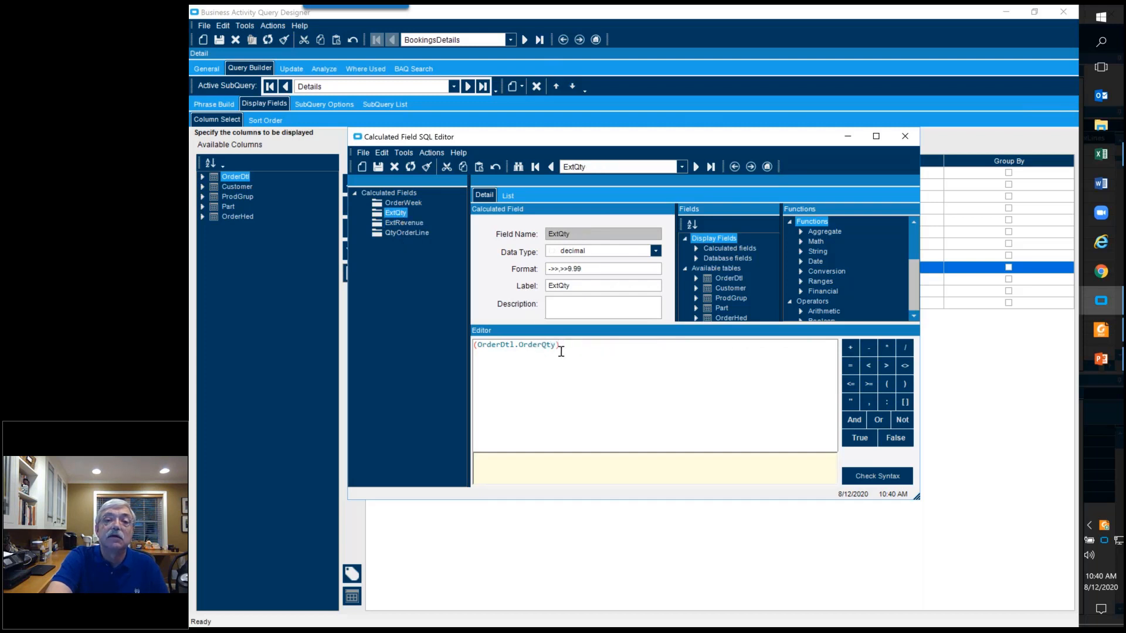
pyautogui.click(409, 233)
pyautogui.click(409, 225)
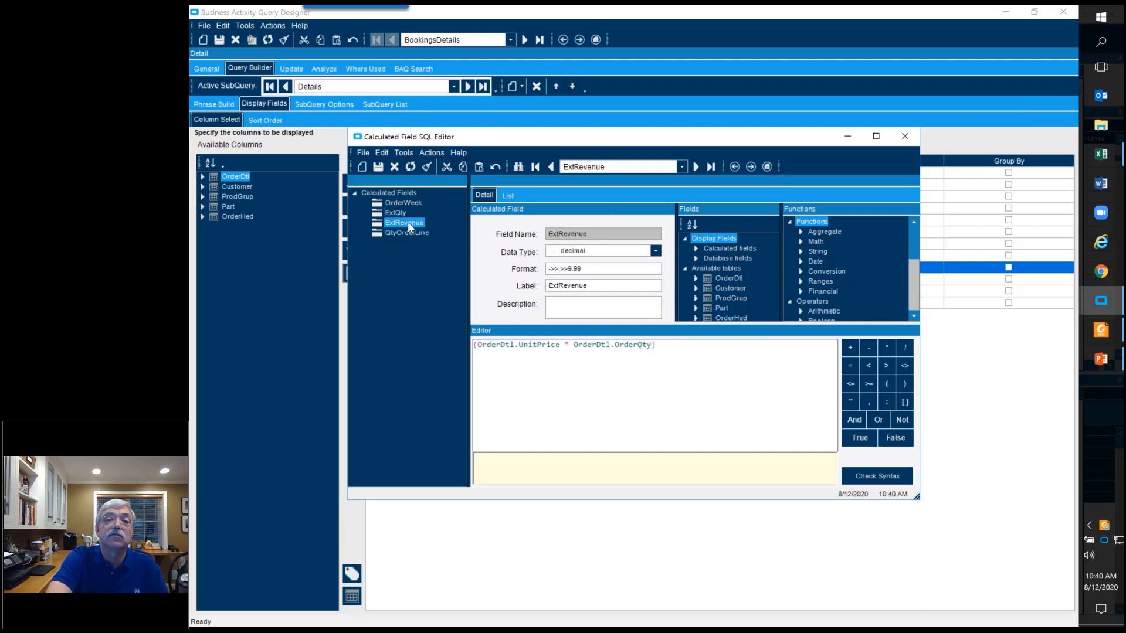
pyautogui.click(902, 140)
# Switch to the Bookings dashboard and review the booking details for the Boeing customer group and the Hardware product group
pyautogui.moveTo(1085, 295)
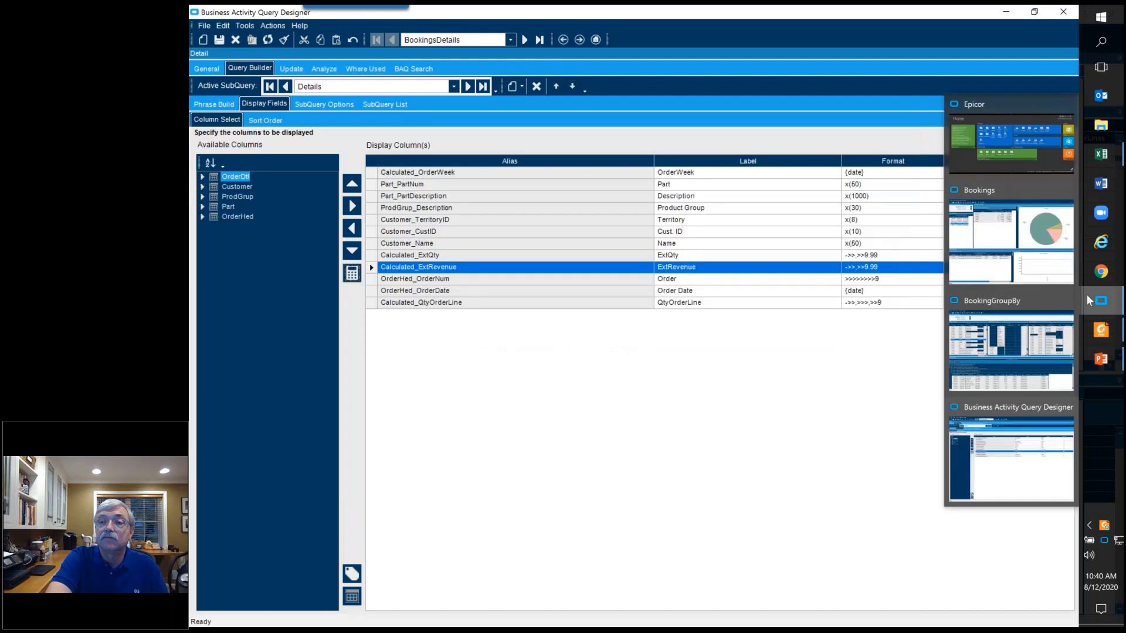
pyautogui.click(1042, 270)
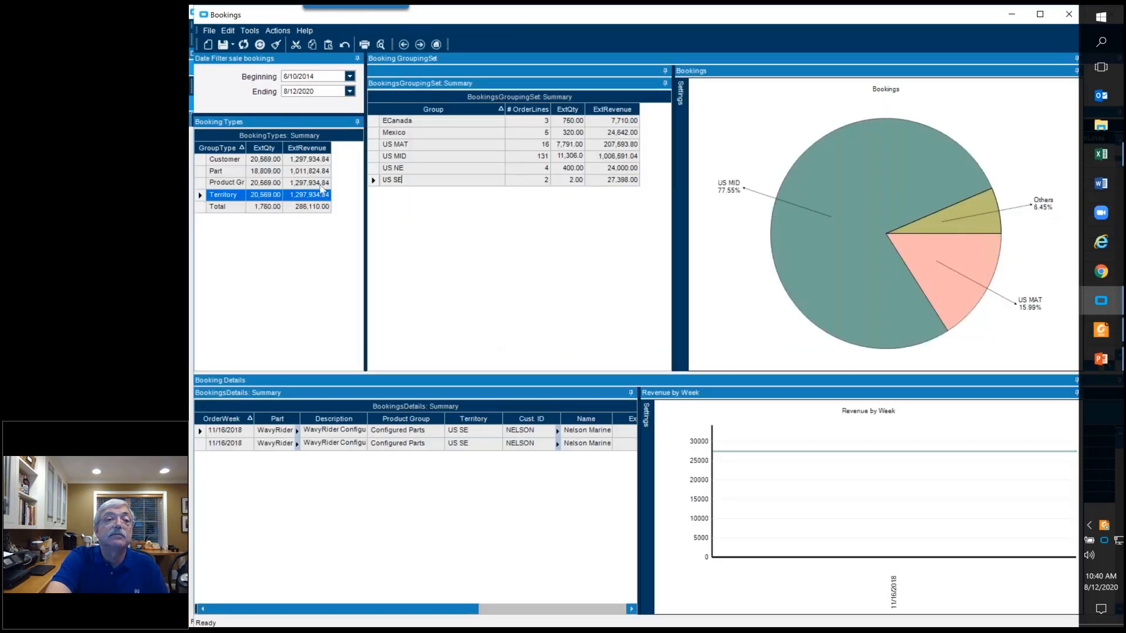
pyautogui.click(206, 159)
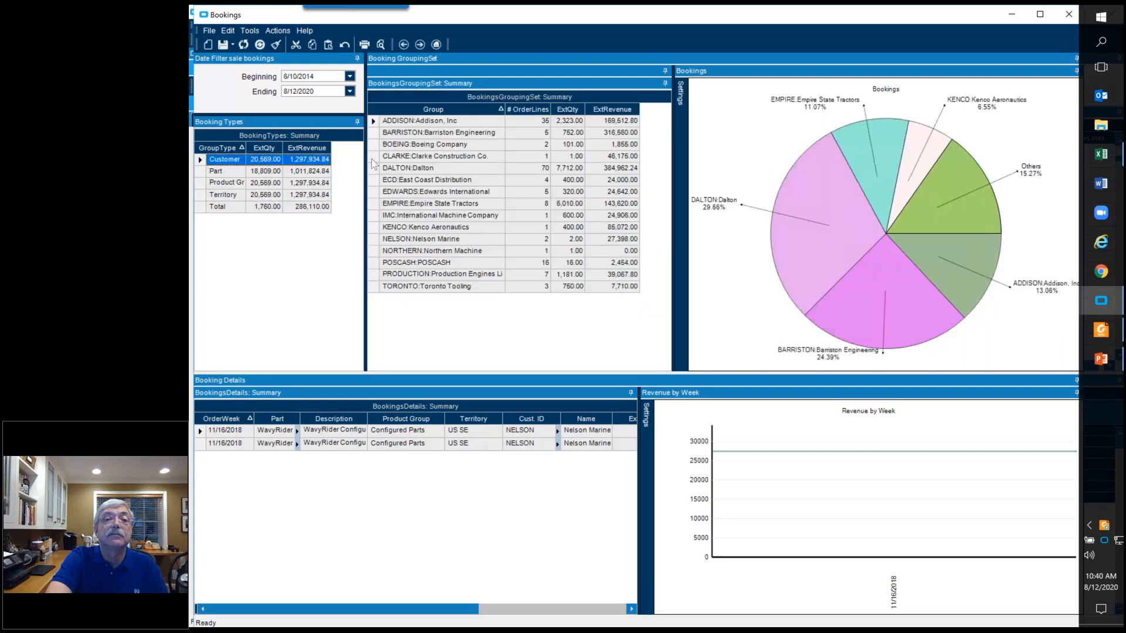
pyautogui.click(376, 146)
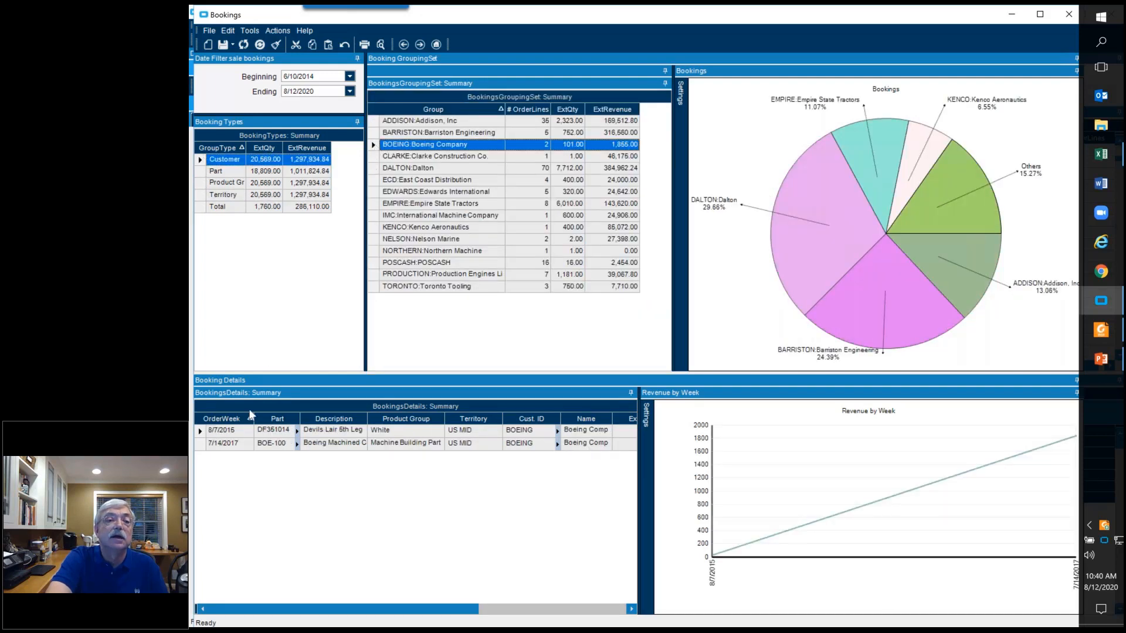
pyautogui.click(201, 431)
pyautogui.click(202, 443)
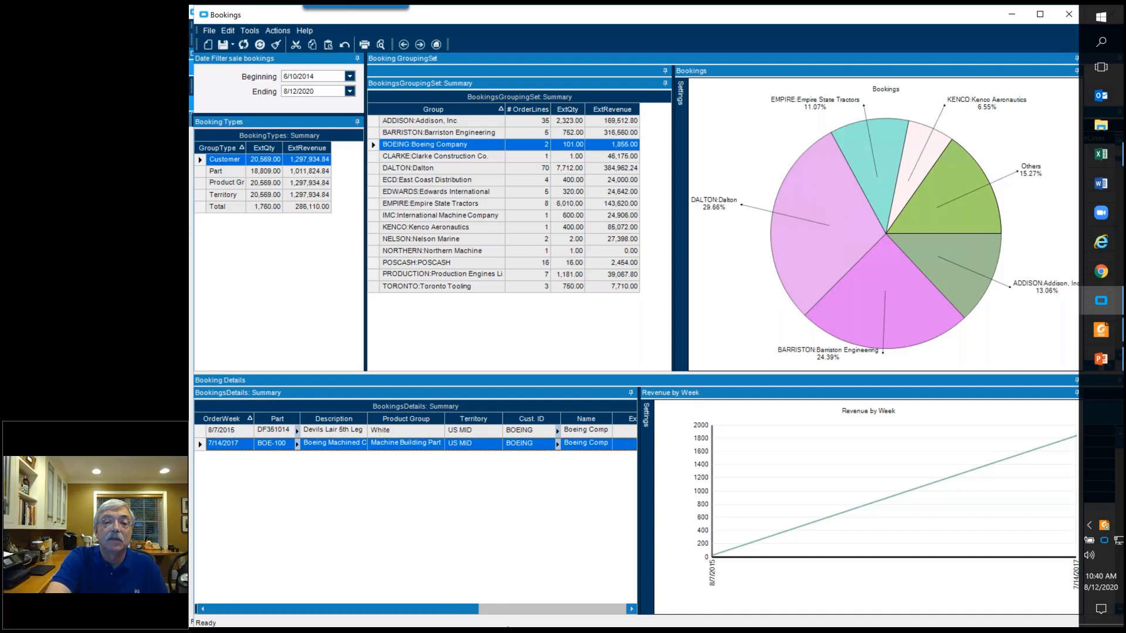
pyautogui.click(515, 611)
pyautogui.moveTo(515, 611); pyautogui.dragTo(402, 620)
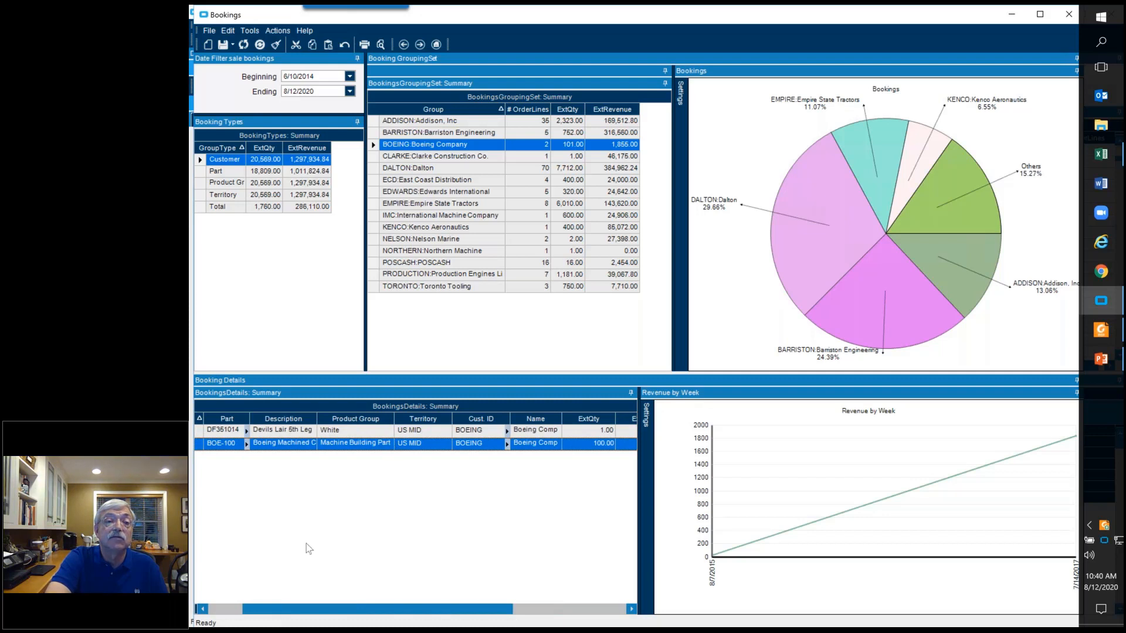
pyautogui.click(201, 184)
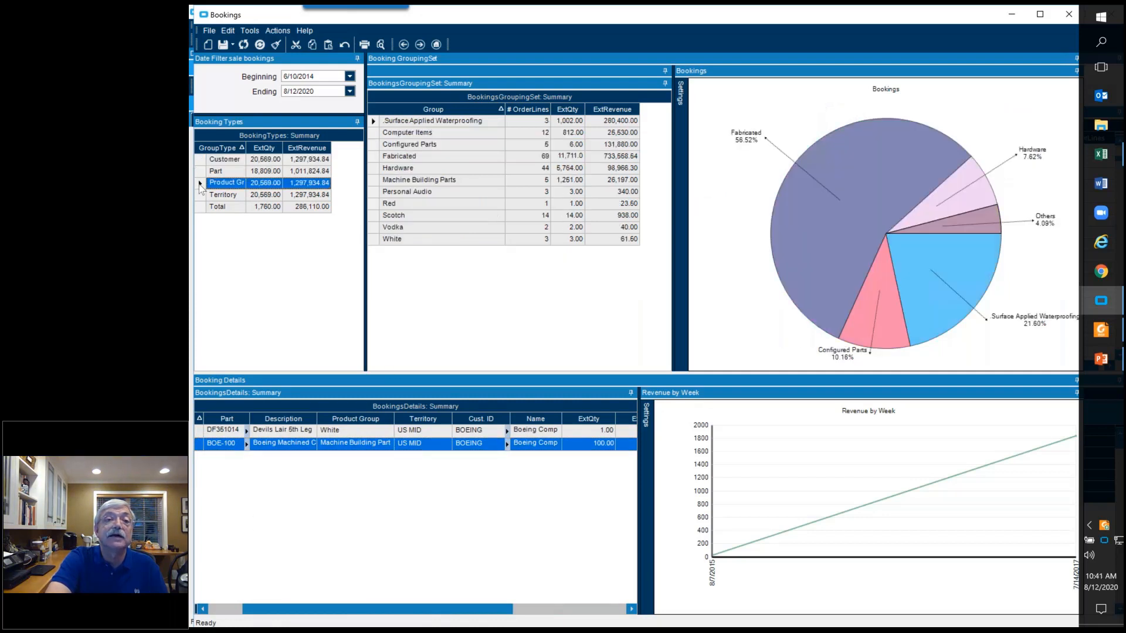
pyautogui.click(374, 170)
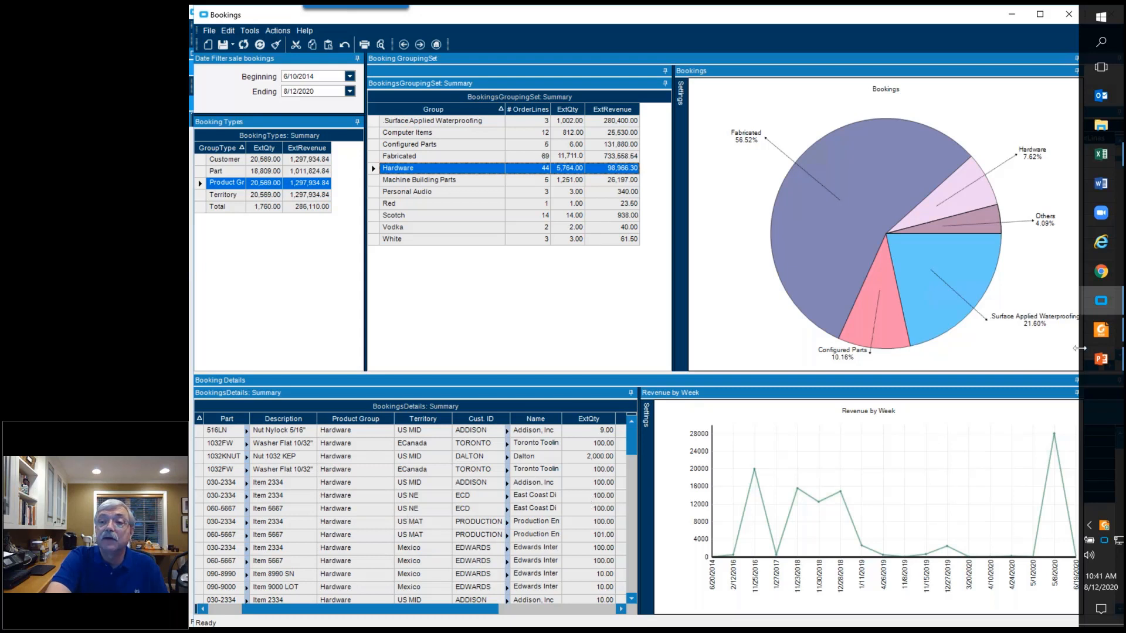
# Switch back to the Business Activity Query Designer and review the subquery list plus the ProductGroup subquery's source table and display columns
pyautogui.click(1095, 302)
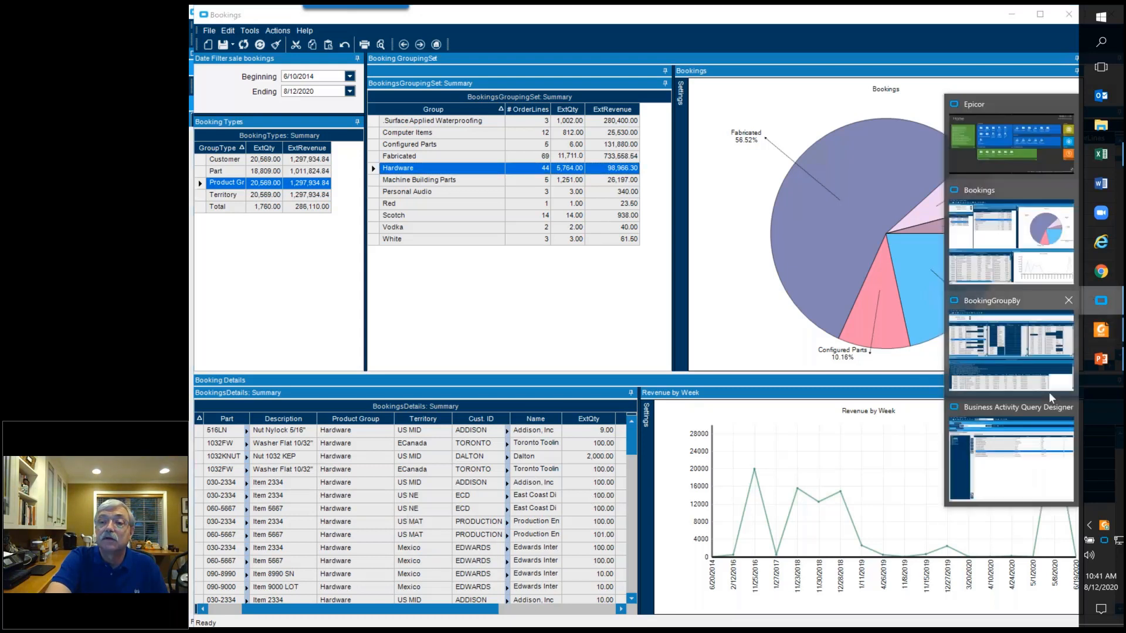
pyautogui.click(1020, 469)
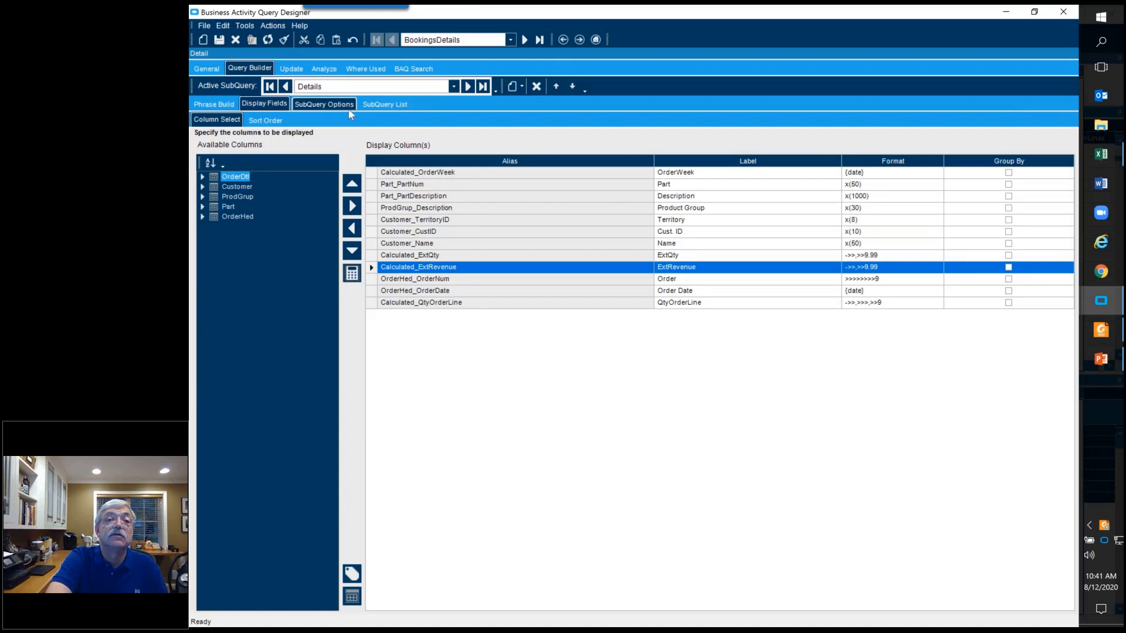
pyautogui.click(387, 105)
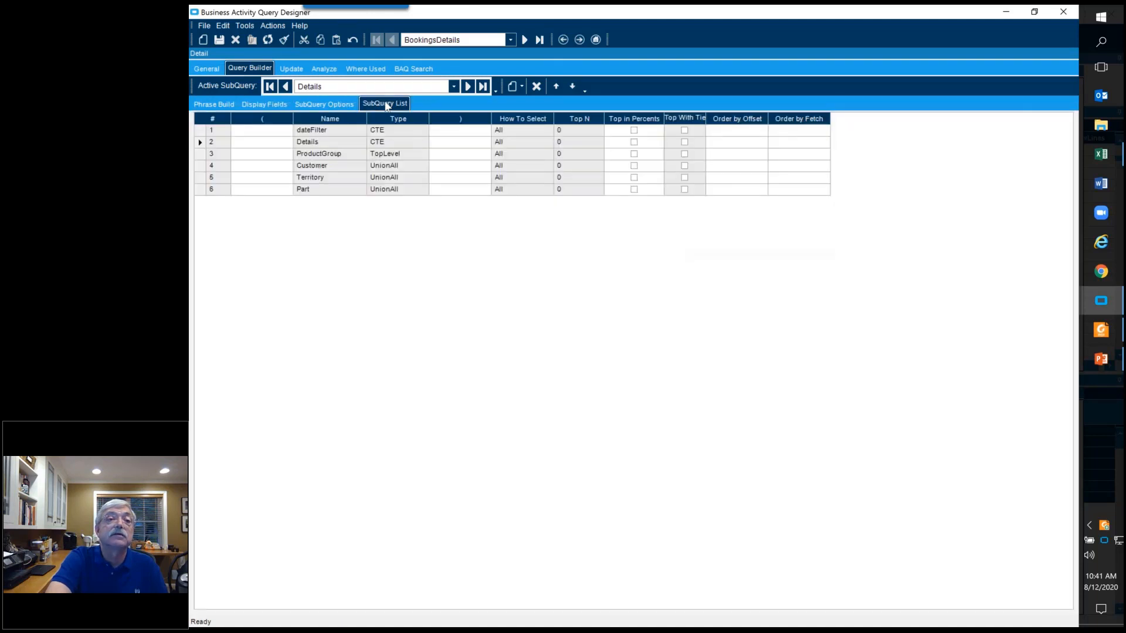
pyautogui.click(200, 155)
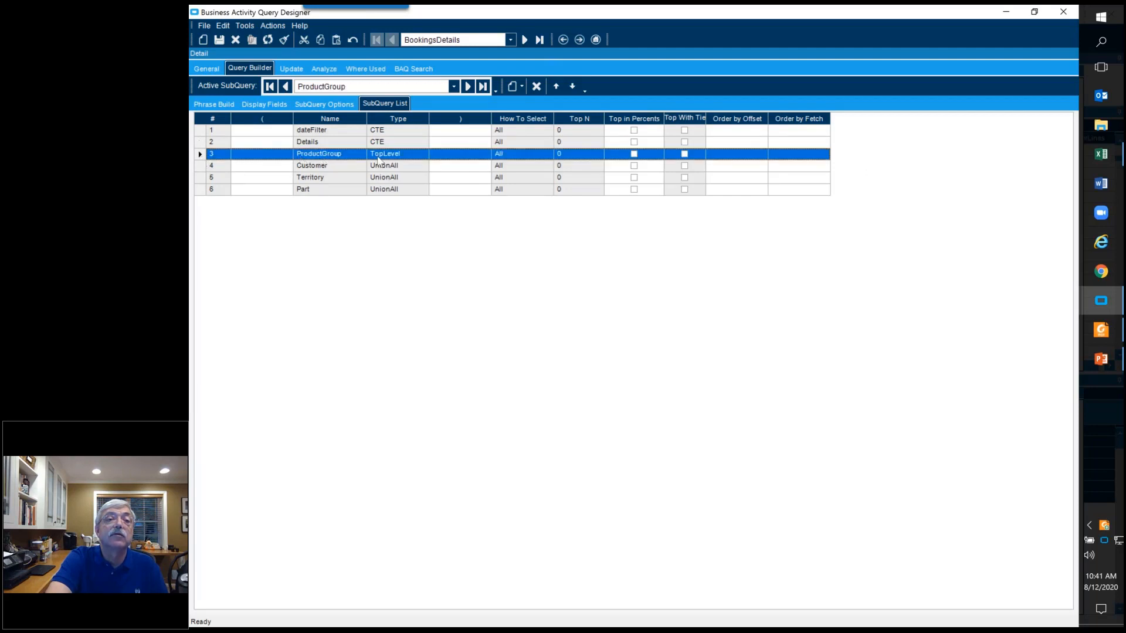
pyautogui.click(212, 106)
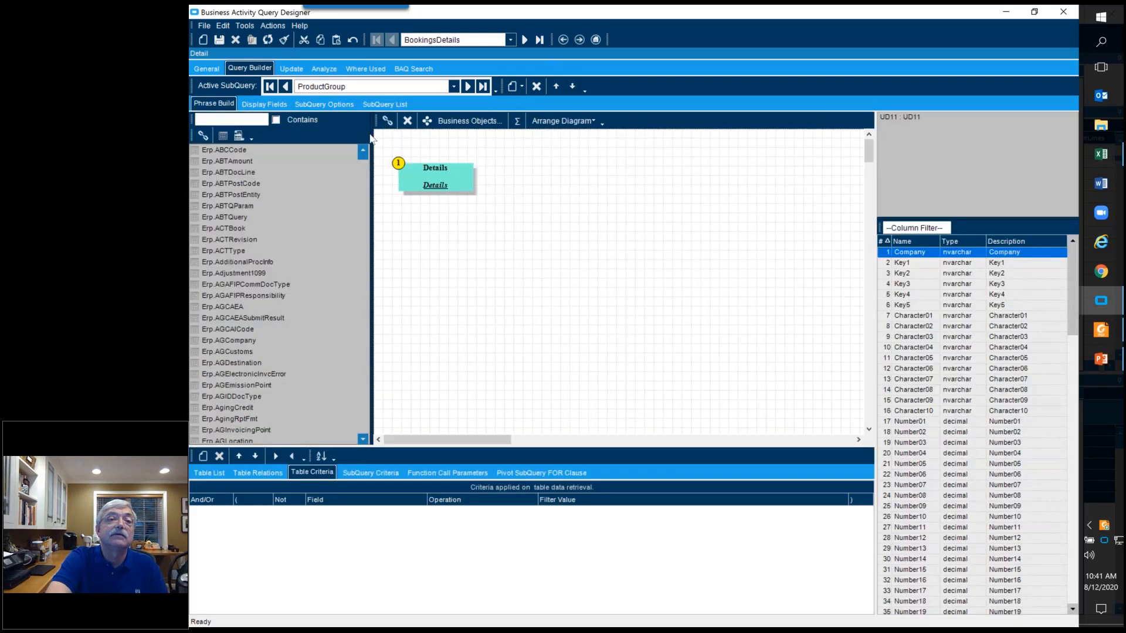
pyautogui.click(284, 105)
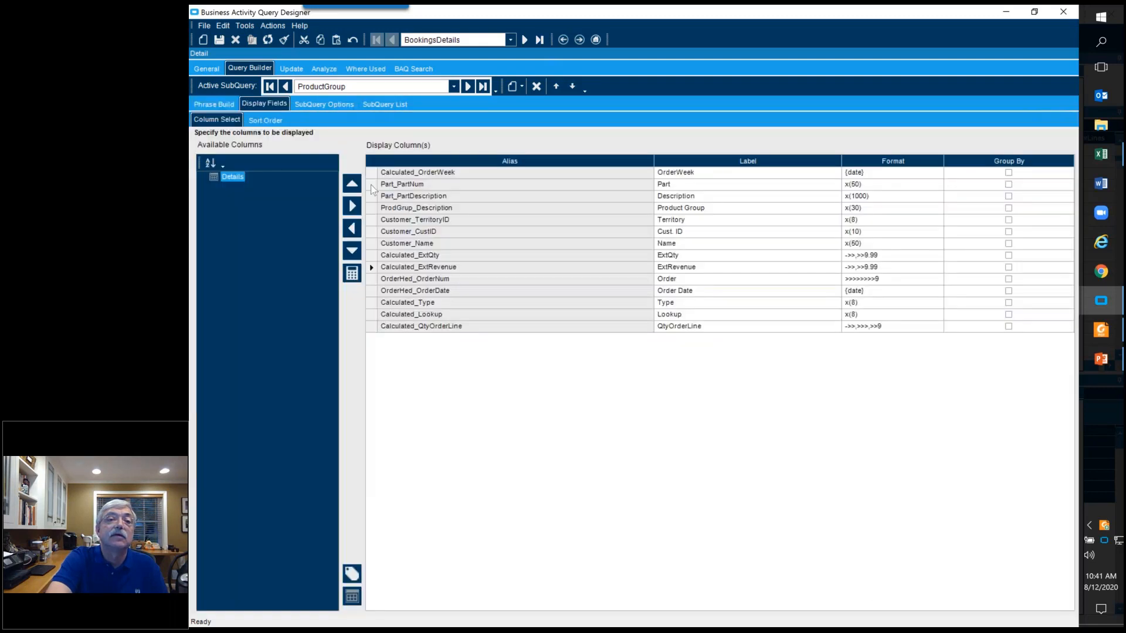
# Examine the expressions of the ProductGroup subquery's Type and Lookup calculated fields, leaving the field editor closed
pyautogui.click(352, 274)
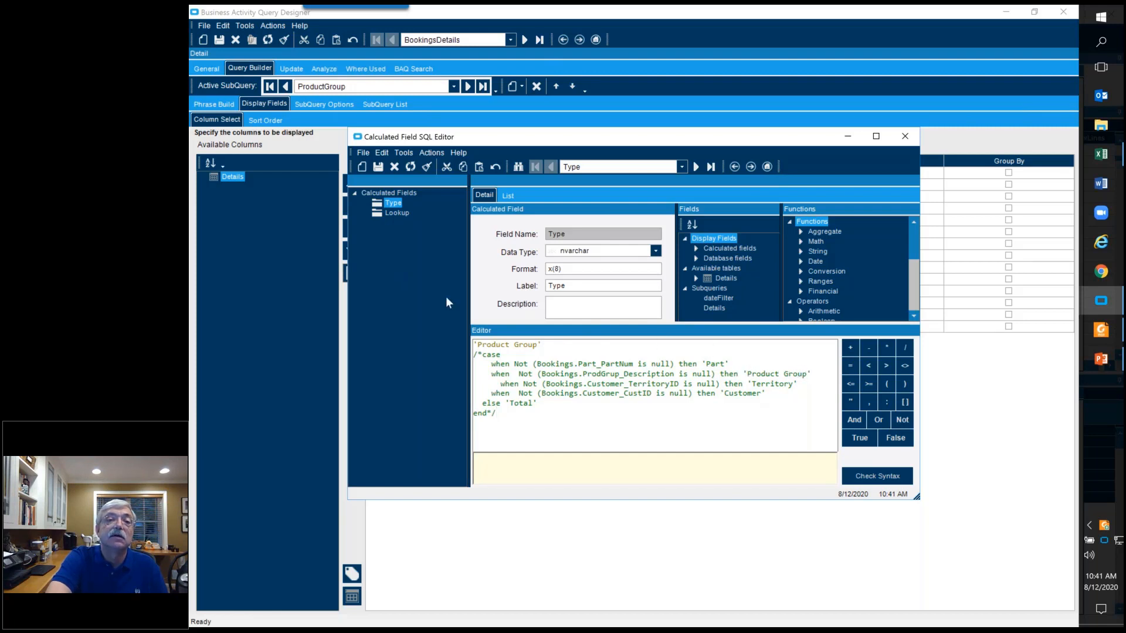
pyautogui.click(384, 214)
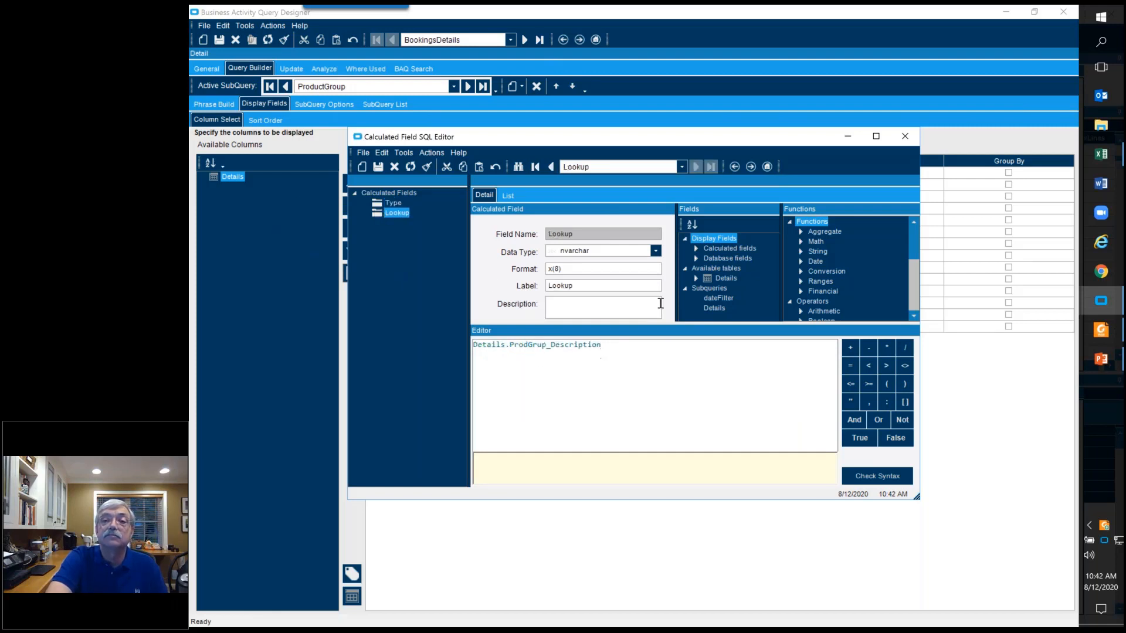
pyautogui.click(905, 136)
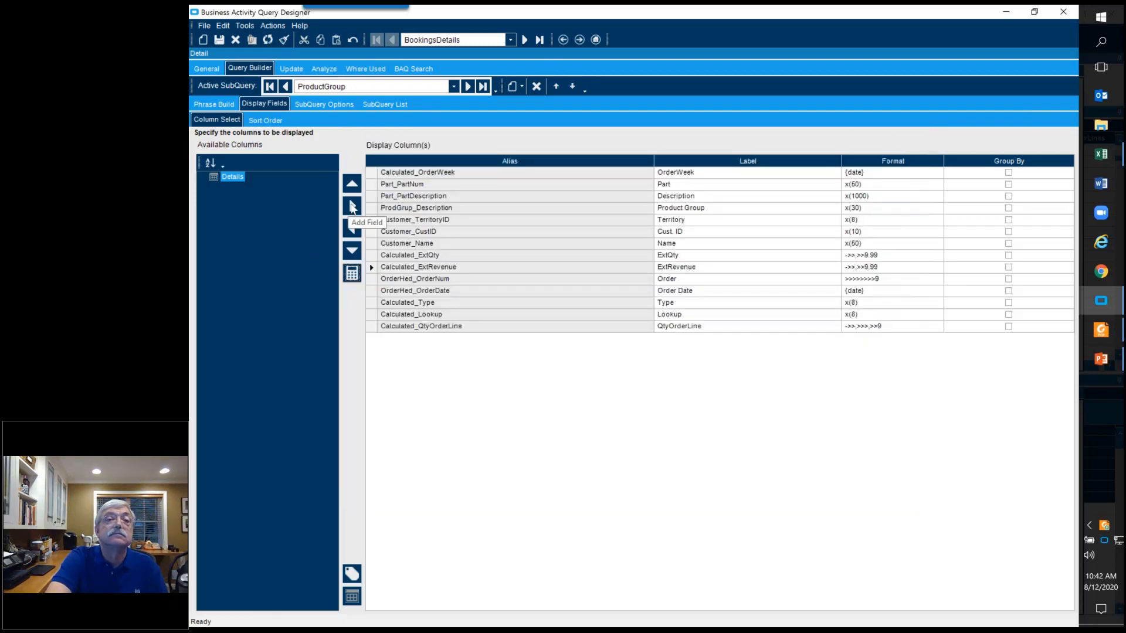
# Compare the subquery options of ProductGroup and Customer, and review the Customer subquery's display columns
pyautogui.click(326, 105)
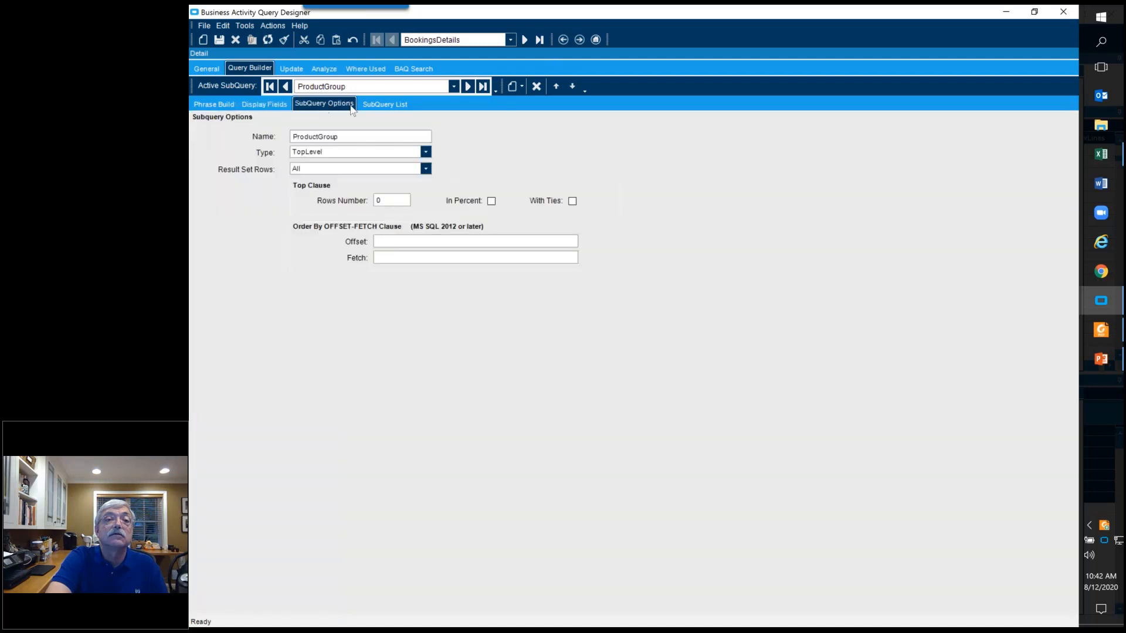
pyautogui.click(469, 88)
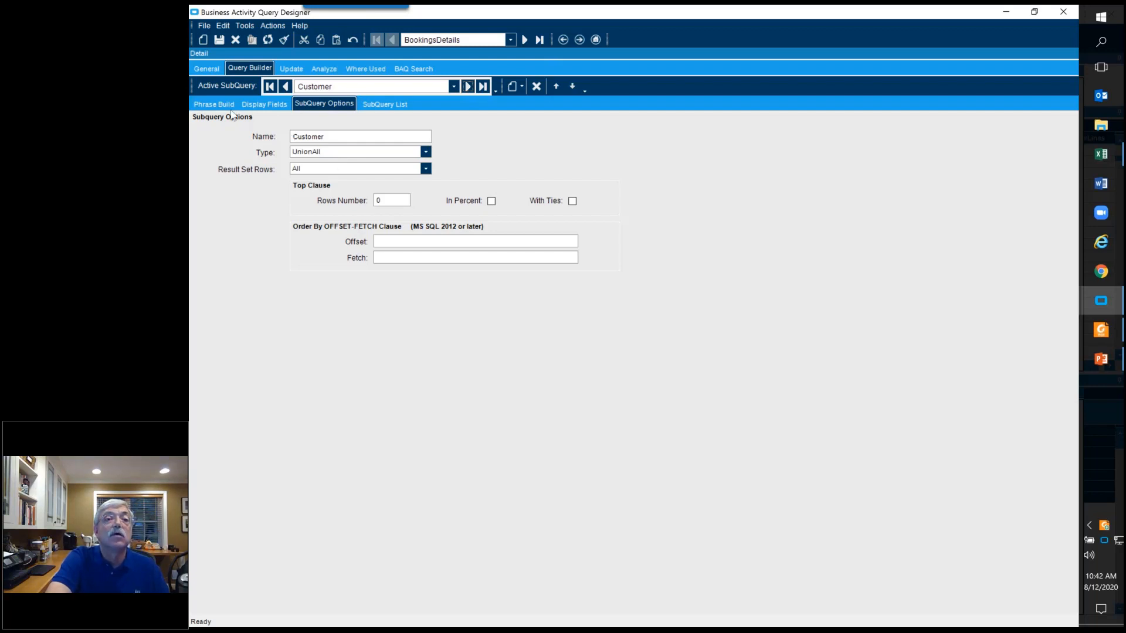
pyautogui.click(256, 105)
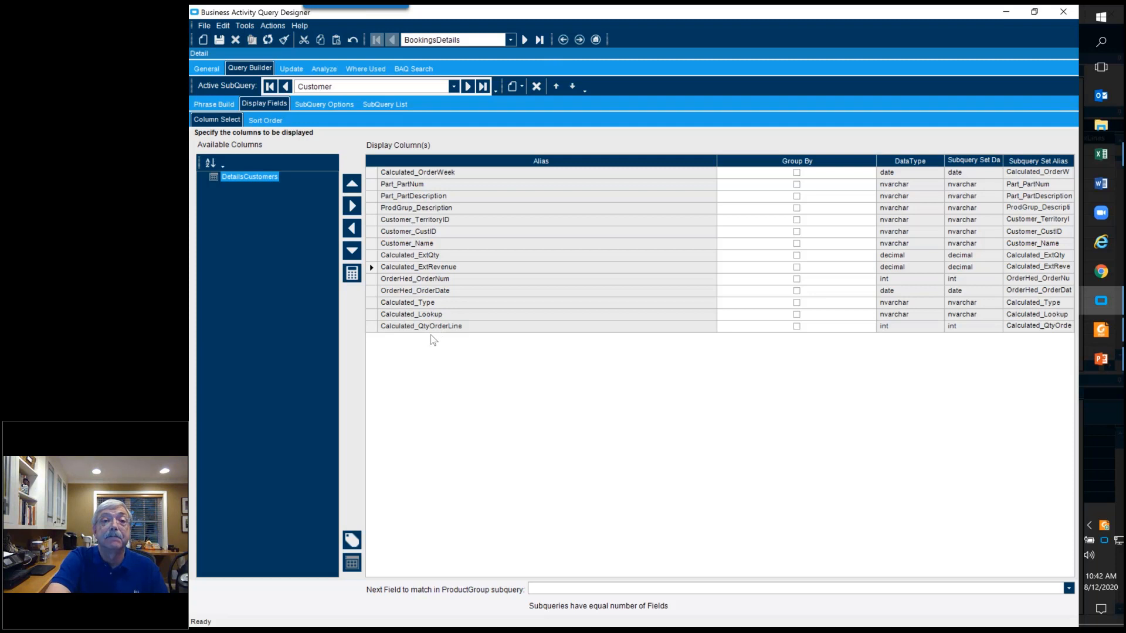
# Run a test of the BookingsDetails query and examine the Type and Lookup values from the Product Group rows into the Customer rows
pyautogui.click(324, 69)
pyautogui.click(271, 605)
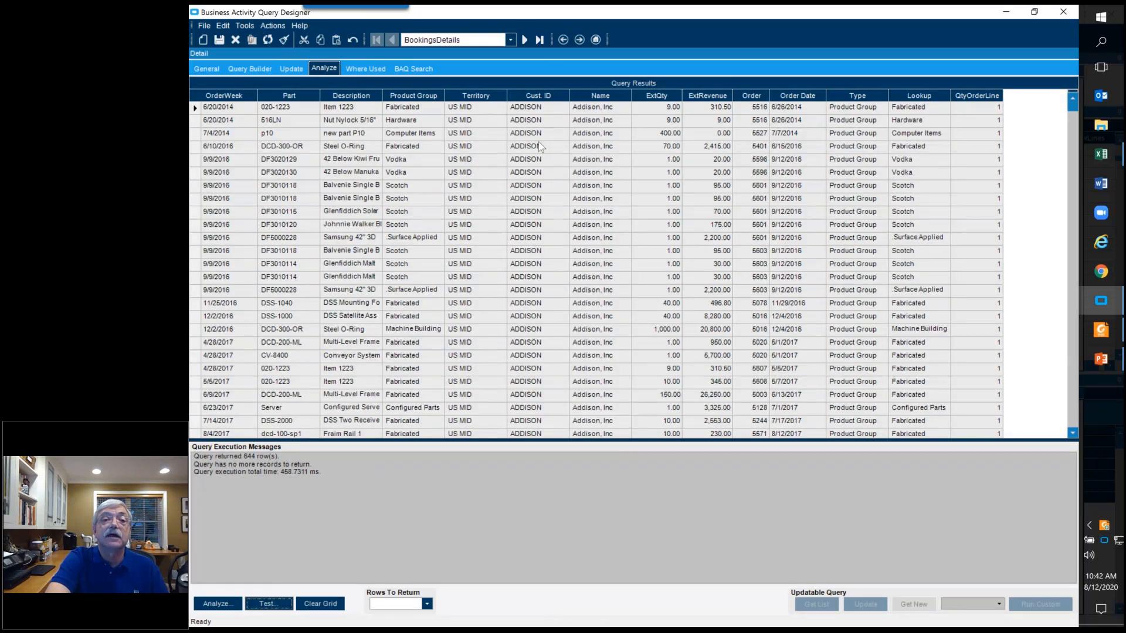
pyautogui.scroll(-5, 546, 255)
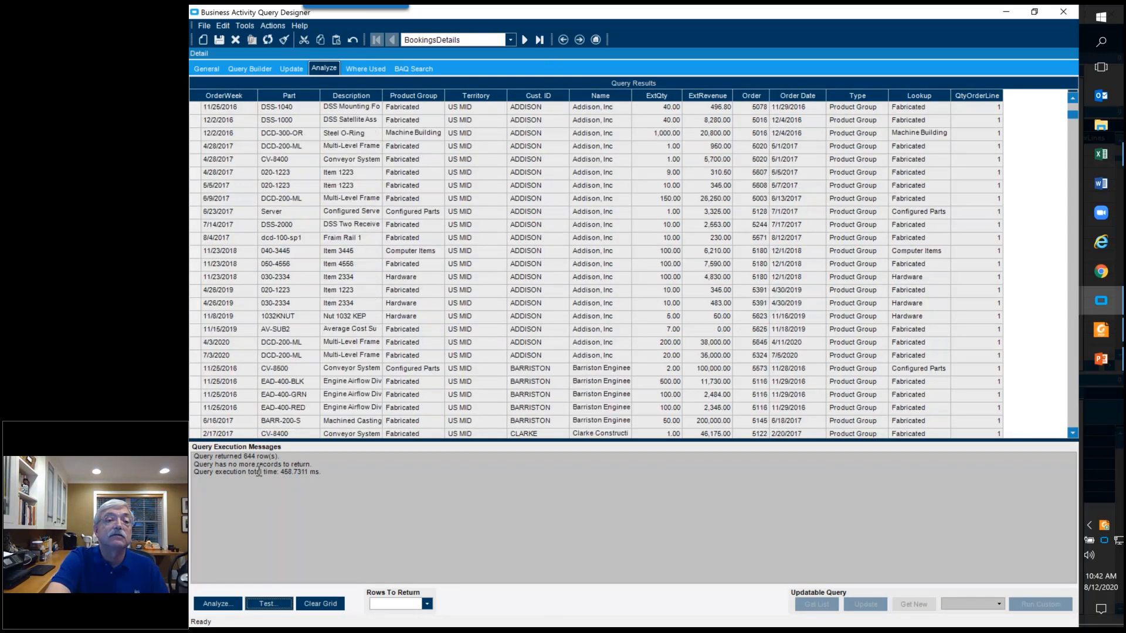
pyautogui.scroll(-5, 518, 291)
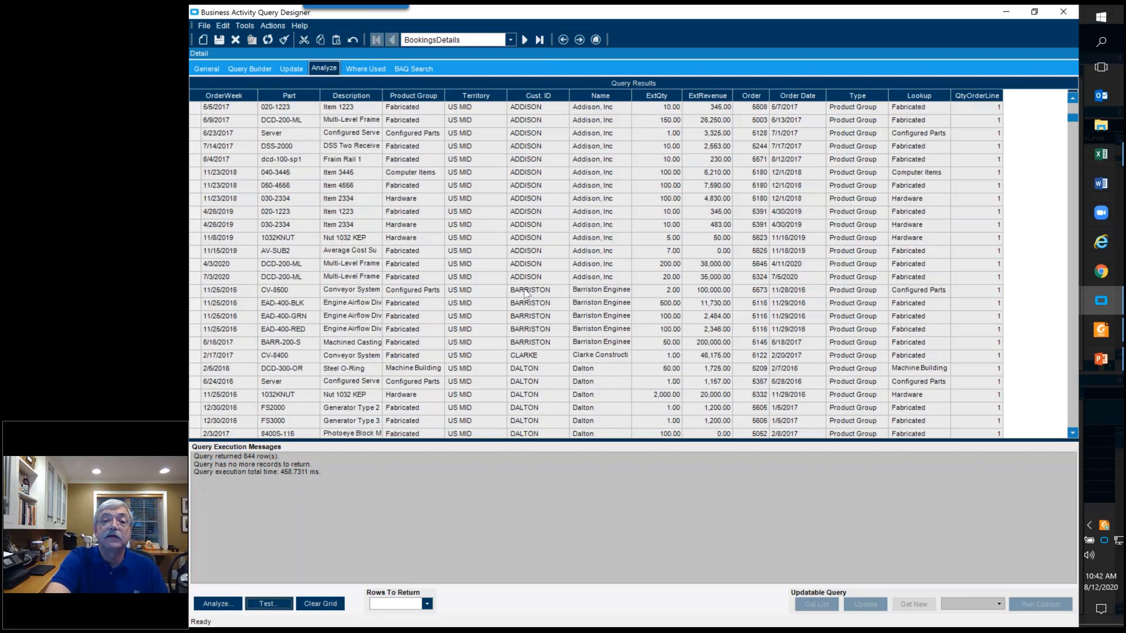
pyautogui.scroll(-20, 527, 300)
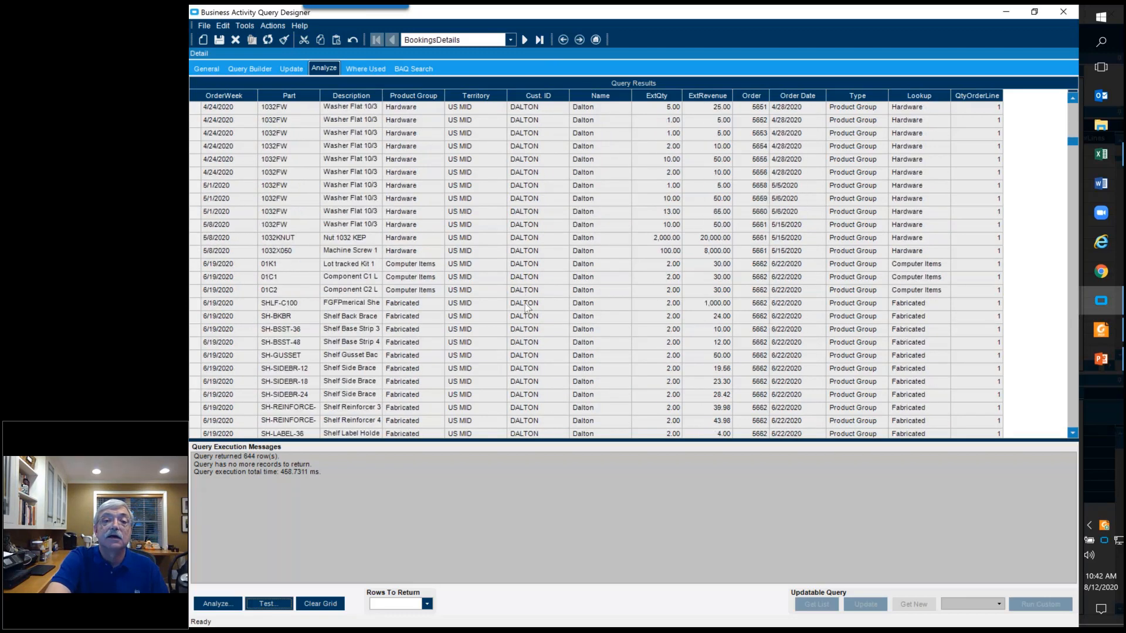
pyautogui.scroll(-20, 523, 319)
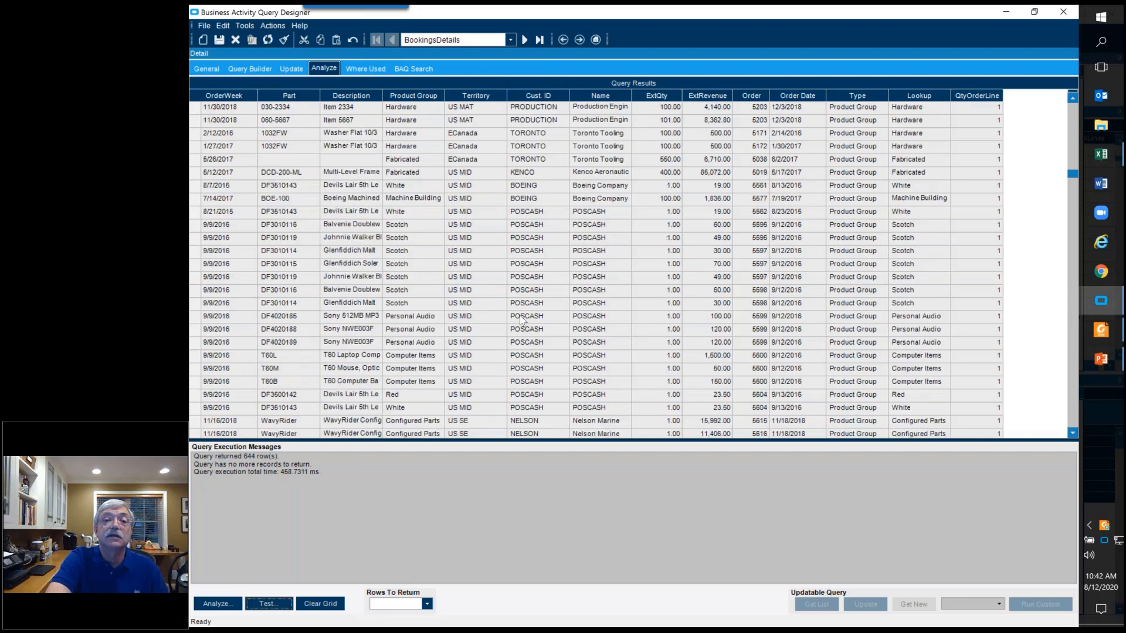
pyautogui.scroll(-5, 519, 321)
pyautogui.scroll(-20, 518, 330)
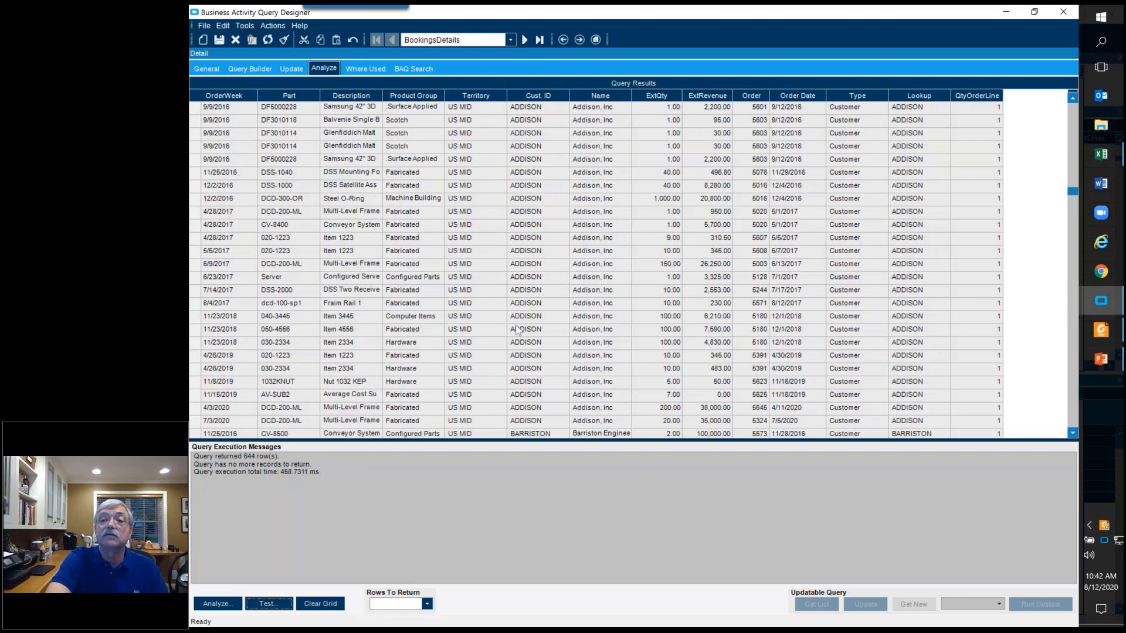
pyautogui.scroll(-4, 514, 337)
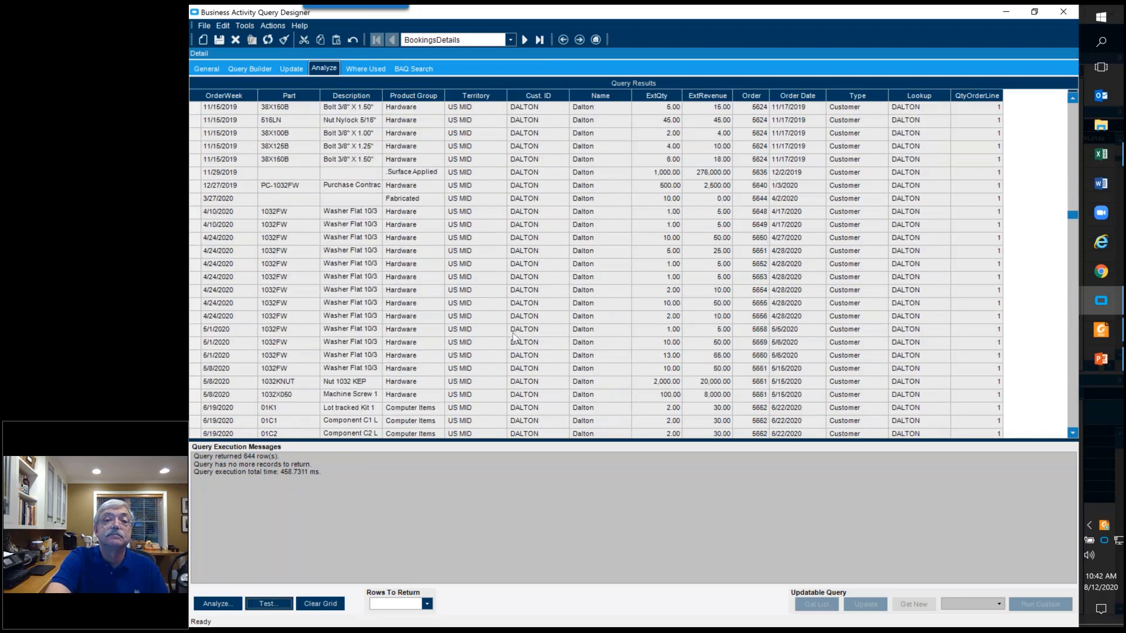
pyautogui.scroll(-7, 513, 337)
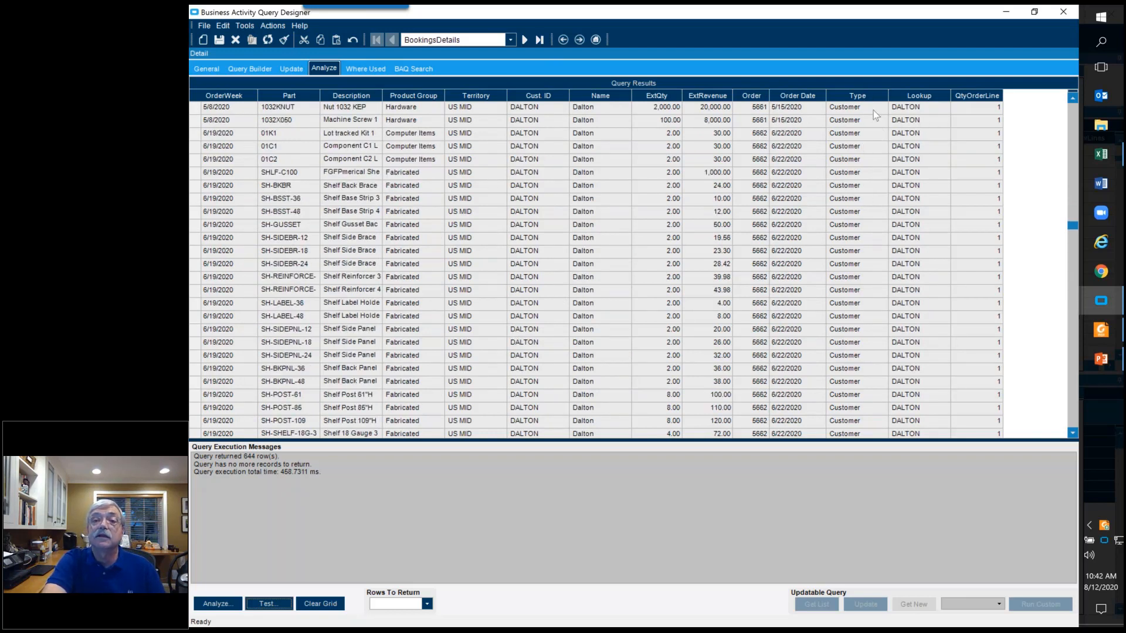
# Review the remaining Customer rows and the Territory rows in the test results, comparing Type and Lookup against the detail columns
pyautogui.press('ctrl')
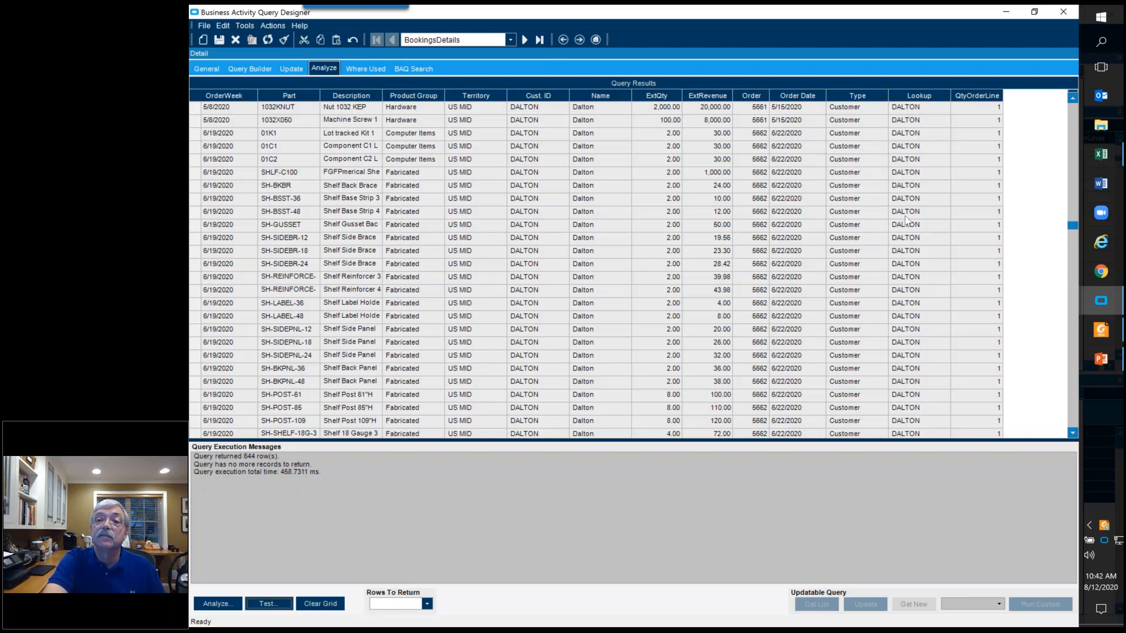
pyautogui.scroll(-10, 906, 221)
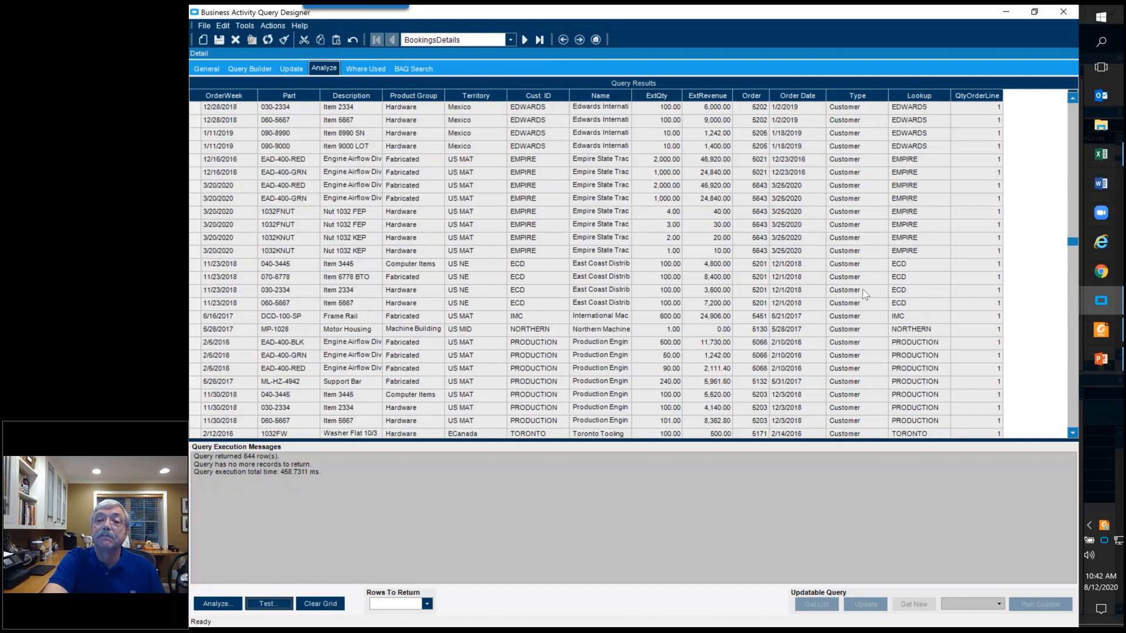
pyautogui.scroll(-12, 864, 294)
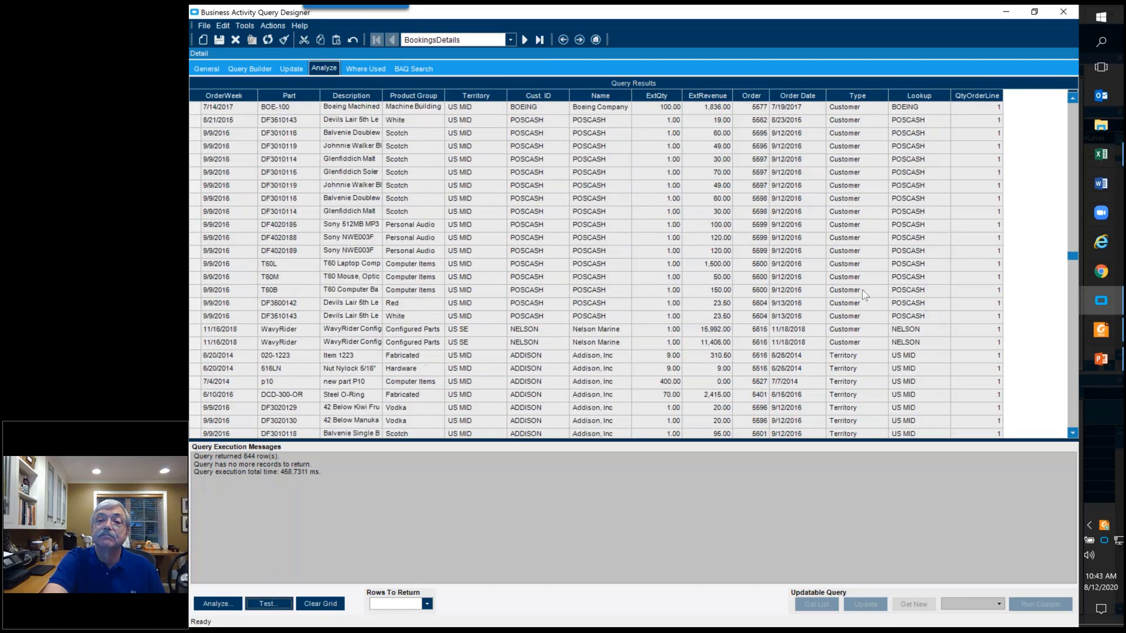
pyautogui.scroll(-12, 865, 296)
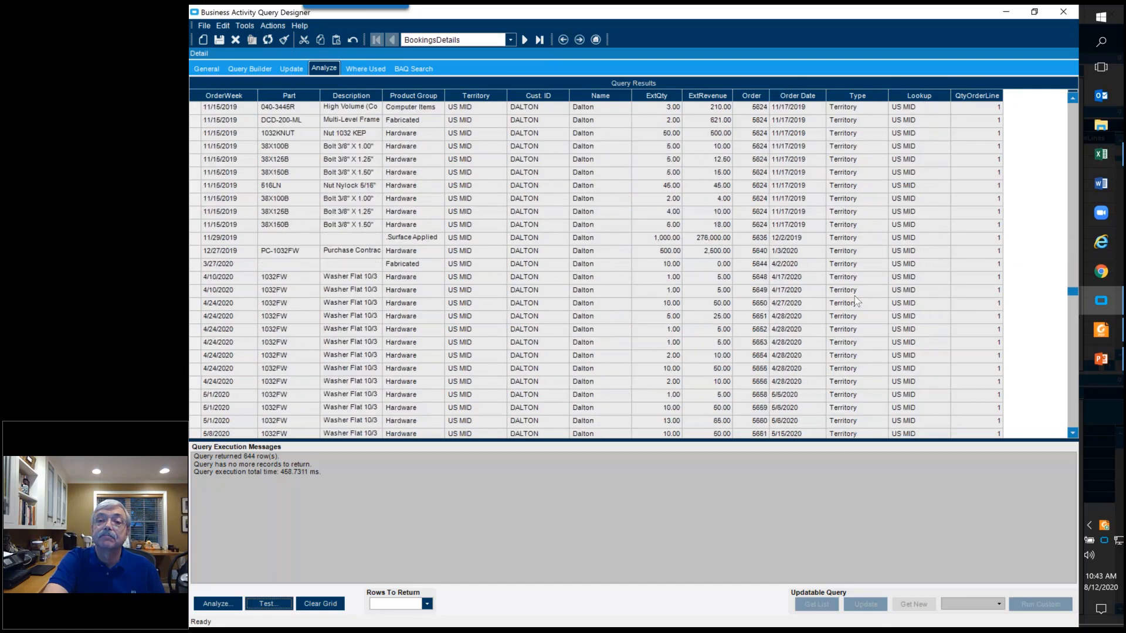
pyautogui.scroll(-12, 854, 302)
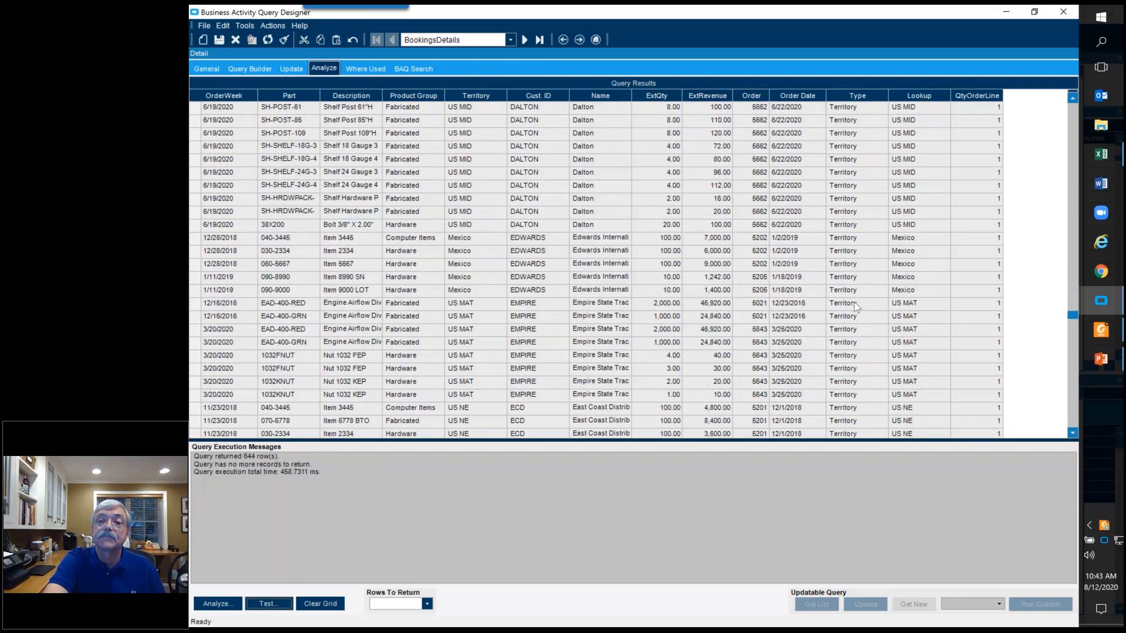
pyautogui.scroll(-3, 856, 307)
pyautogui.scroll(-5, 856, 307)
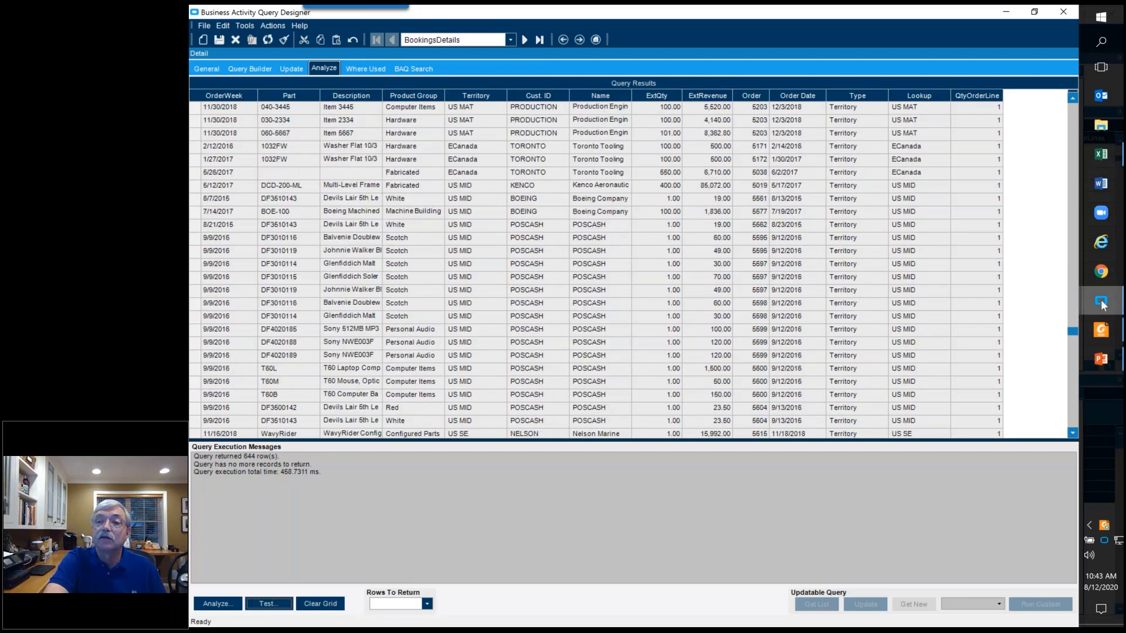
# Switch to the Epicor home window, start the Dashboard designer and open the Bookings dashboard definition
pyautogui.moveTo(1103, 304)
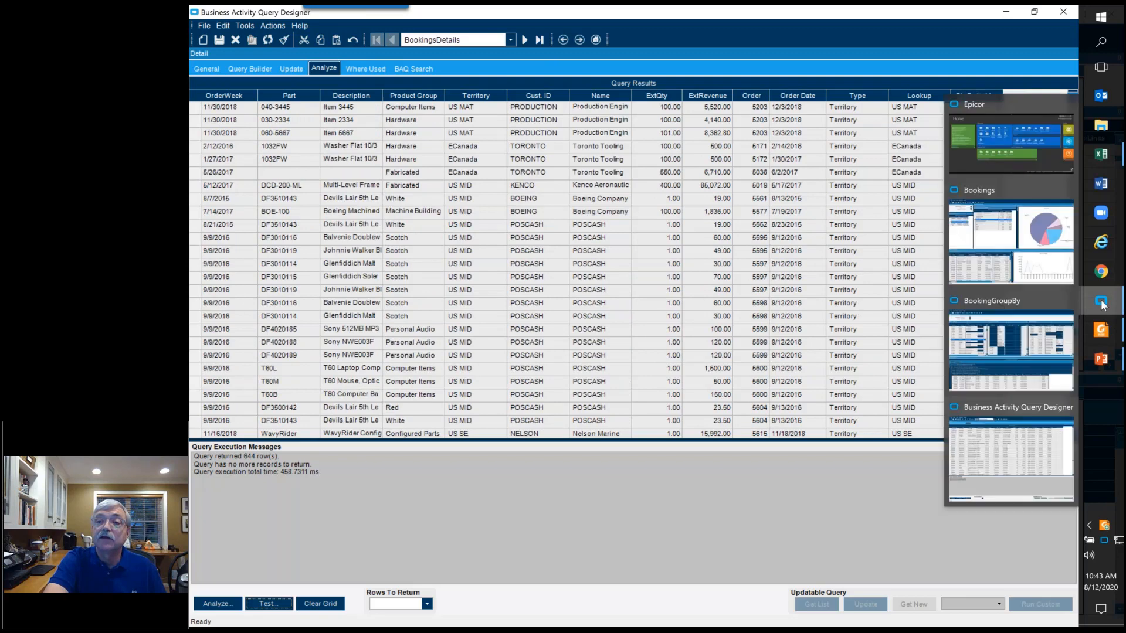
pyautogui.click(1017, 165)
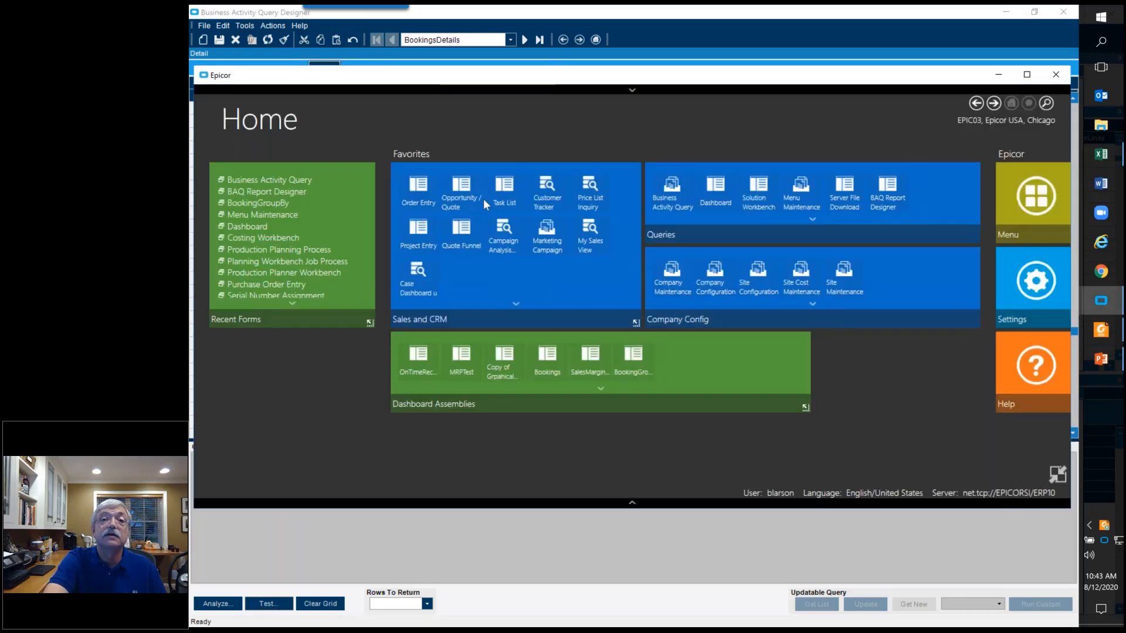
pyautogui.click(715, 189)
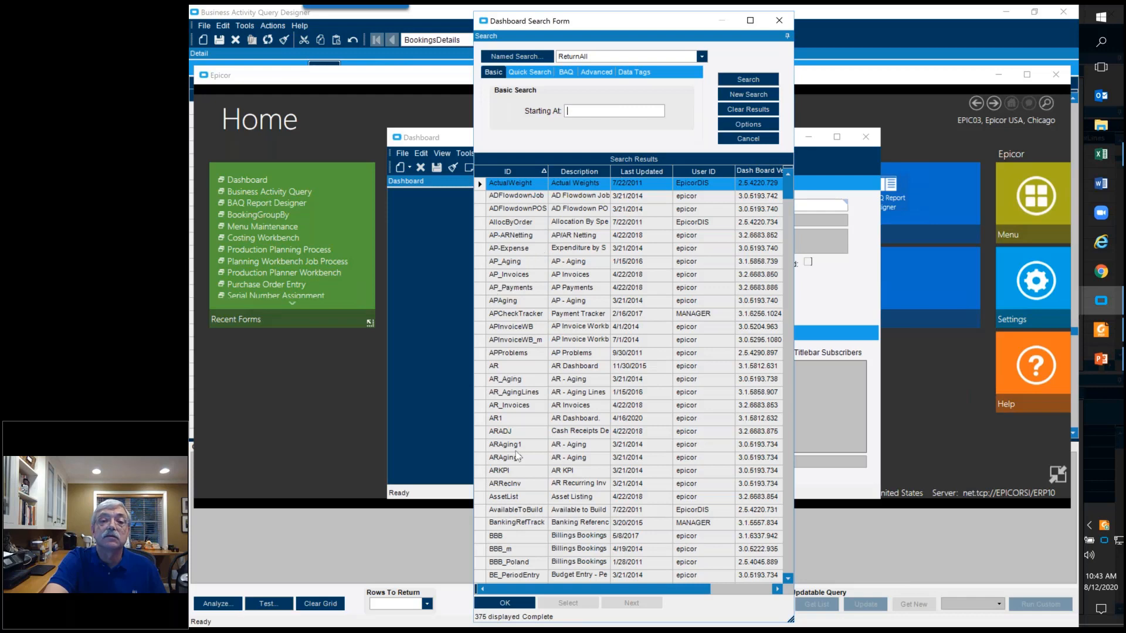
pyautogui.scroll(-4, 519, 473)
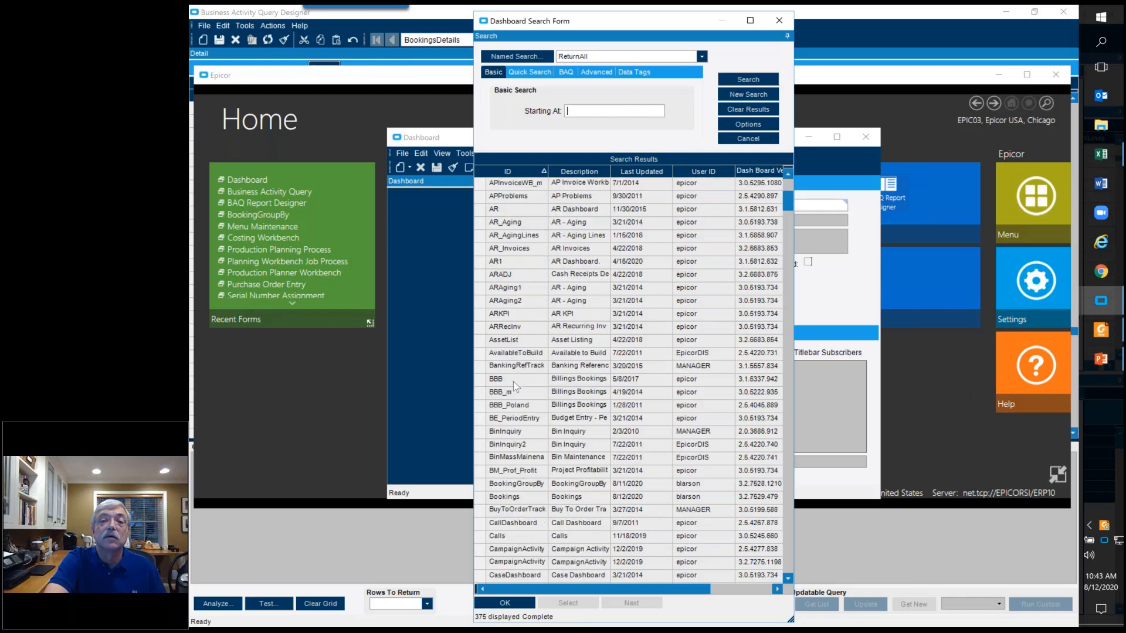
pyautogui.doubleClick(530, 498)
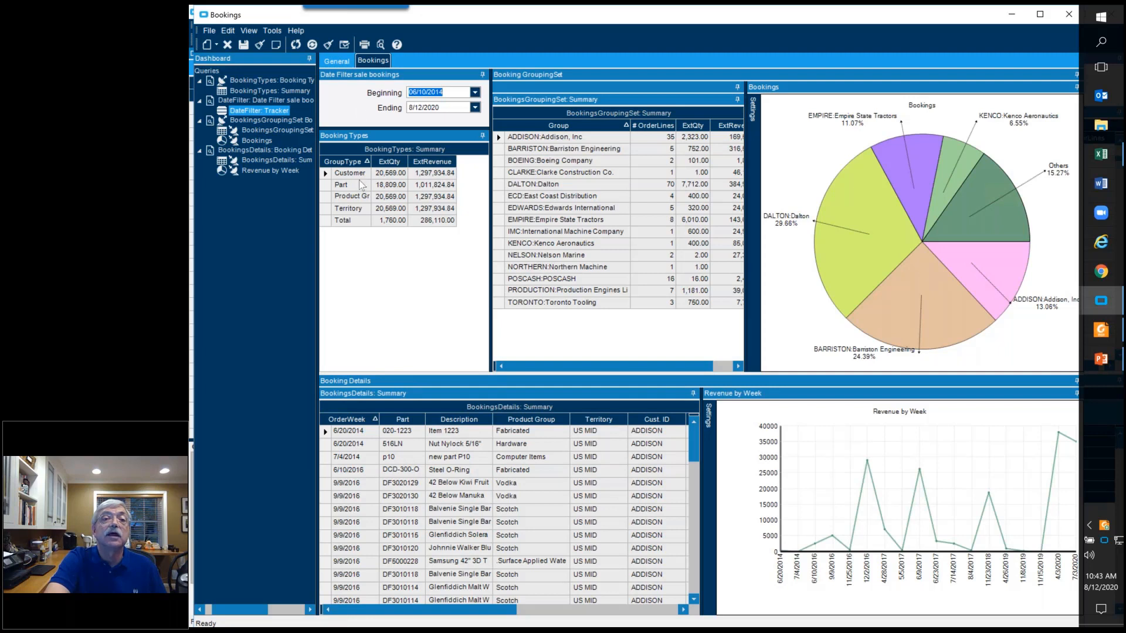
# Examine the linked dashboard queries by drilling into booking details for the Empire State Tractors customer group and the Mexico territory
pyautogui.click(361, 235)
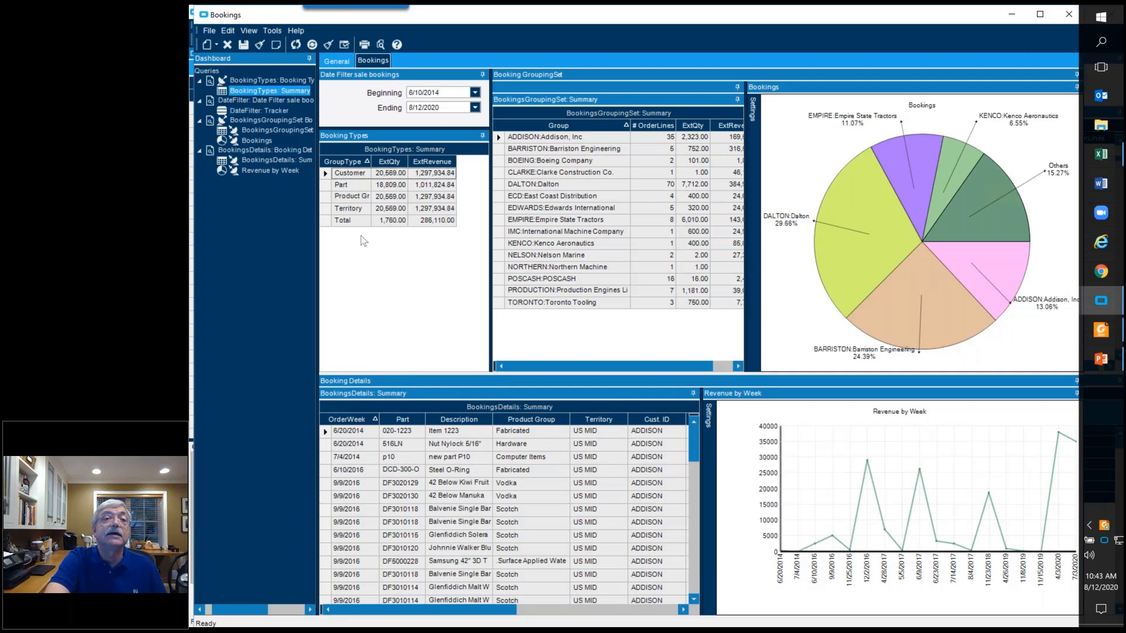
pyautogui.click(228, 81)
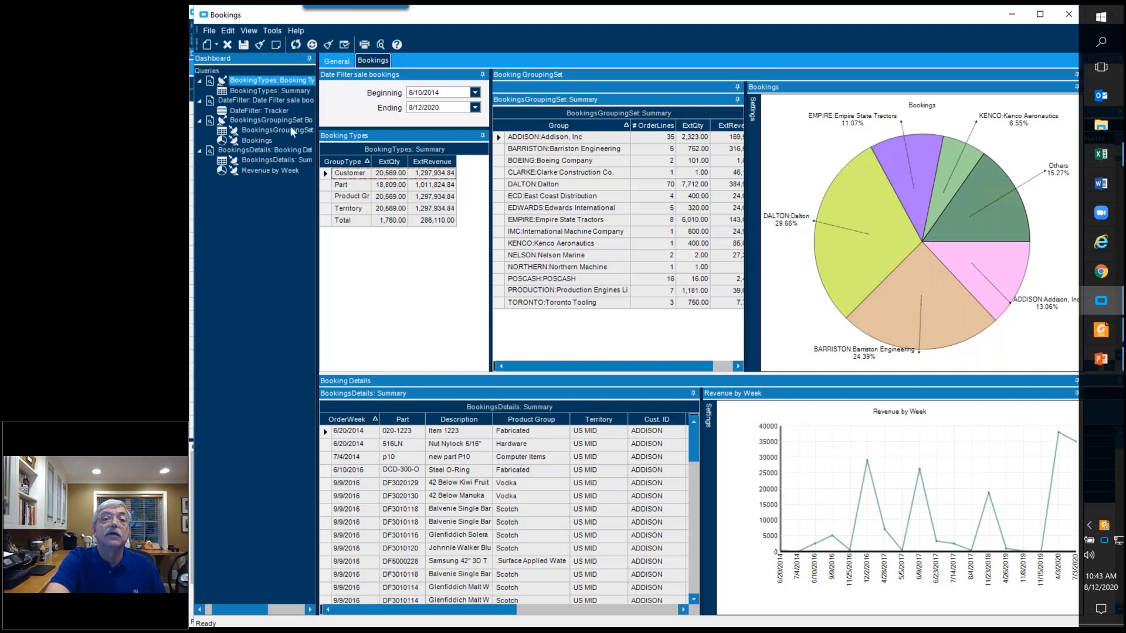
pyautogui.click(556, 220)
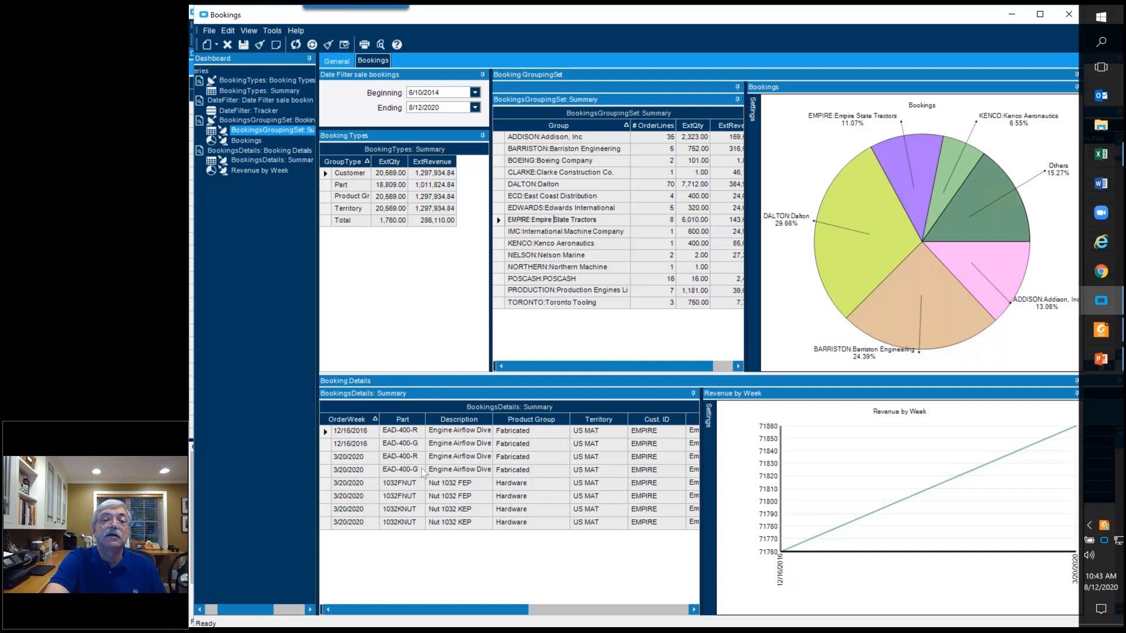
pyautogui.click(429, 499)
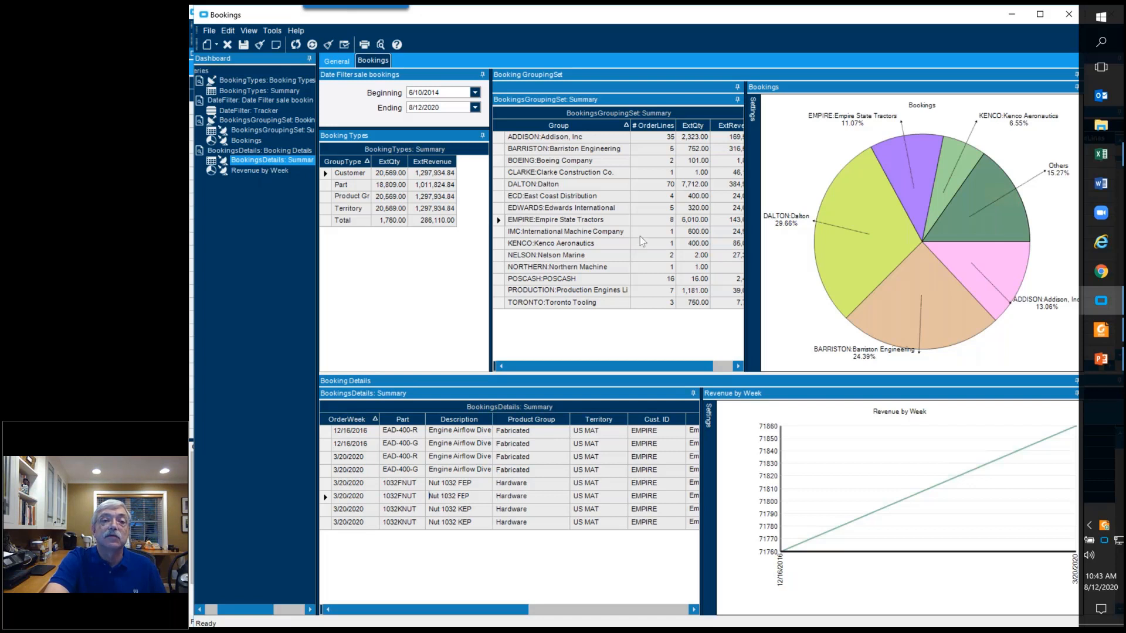
pyautogui.click(329, 209)
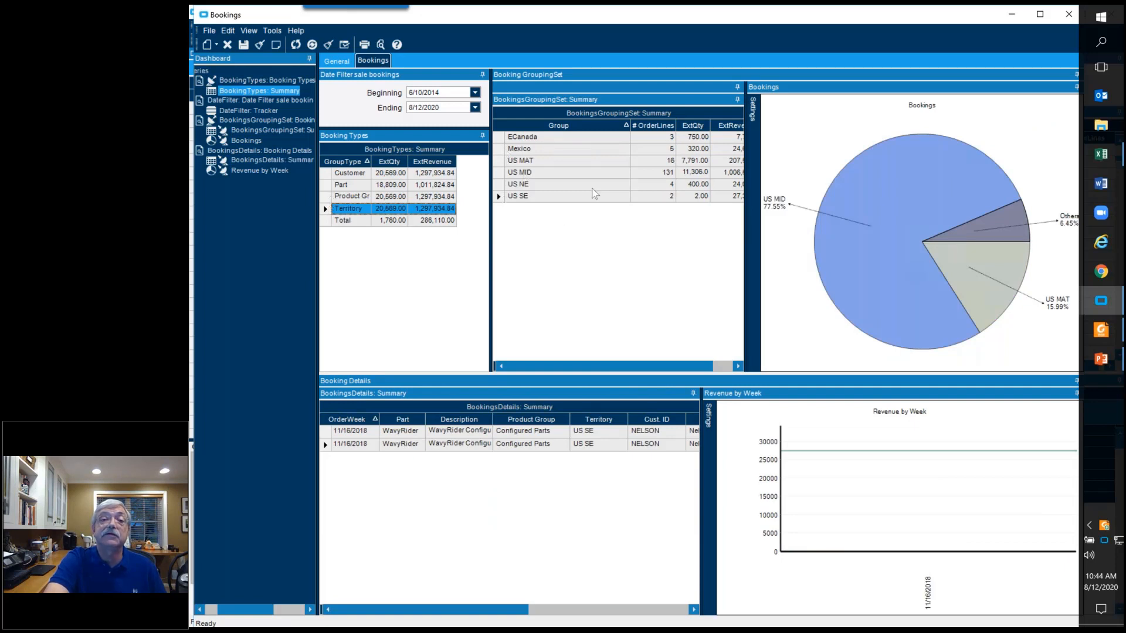
pyautogui.click(500, 150)
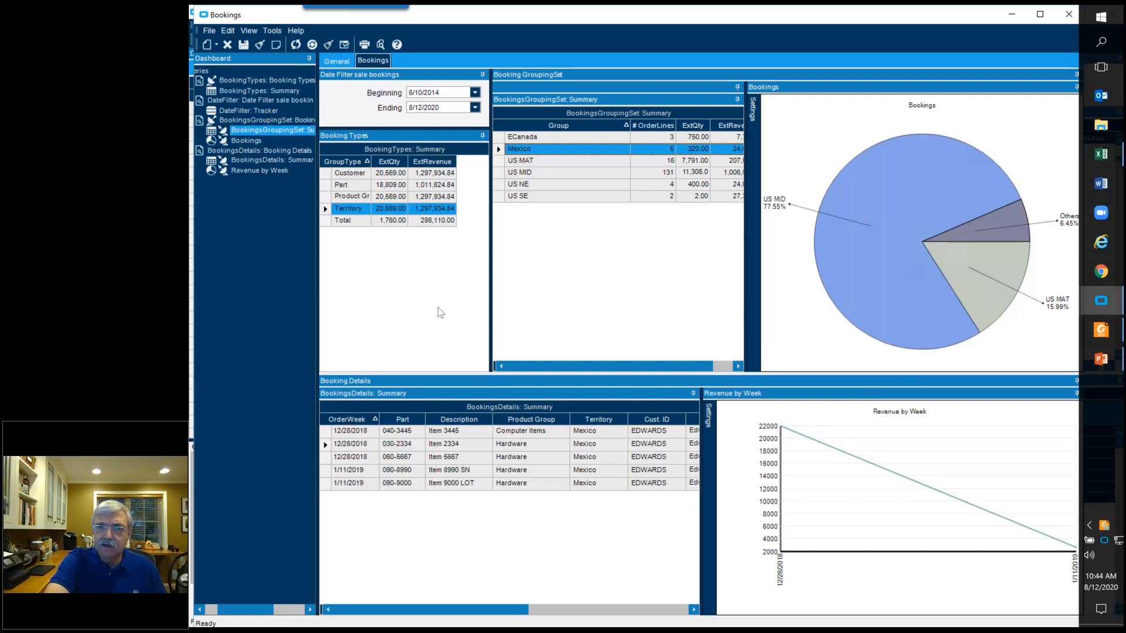
# Switch to the SalesMargin_Rev4 report in Foxit Reader, zoom out to 143.21% and review pages 19 through 21
pyautogui.moveTo(1102, 331)
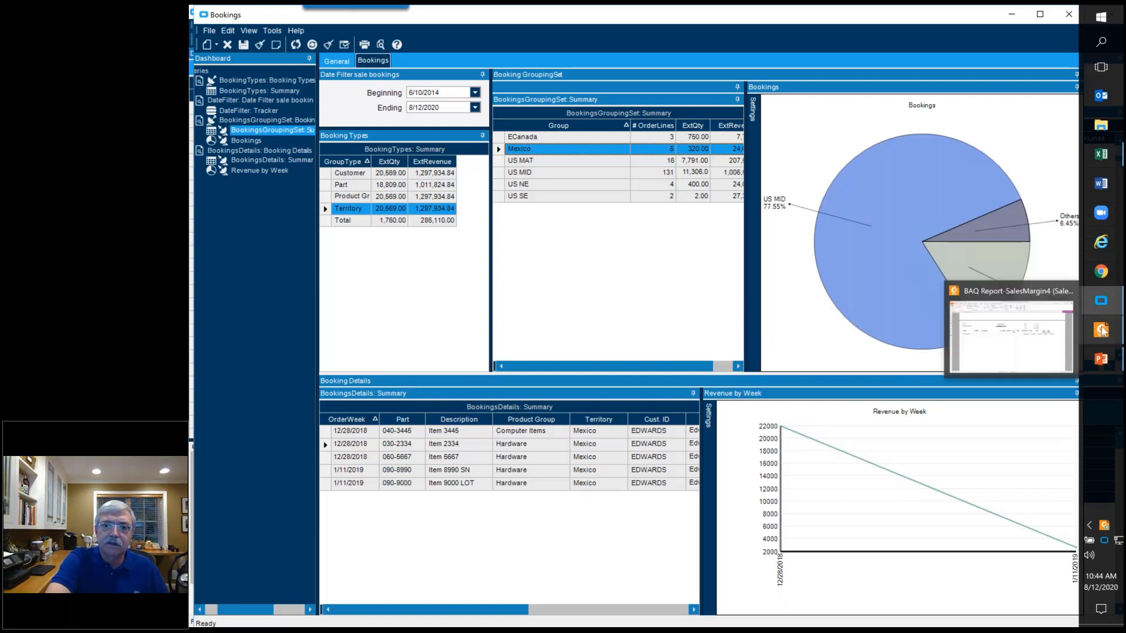
pyautogui.click(1103, 331)
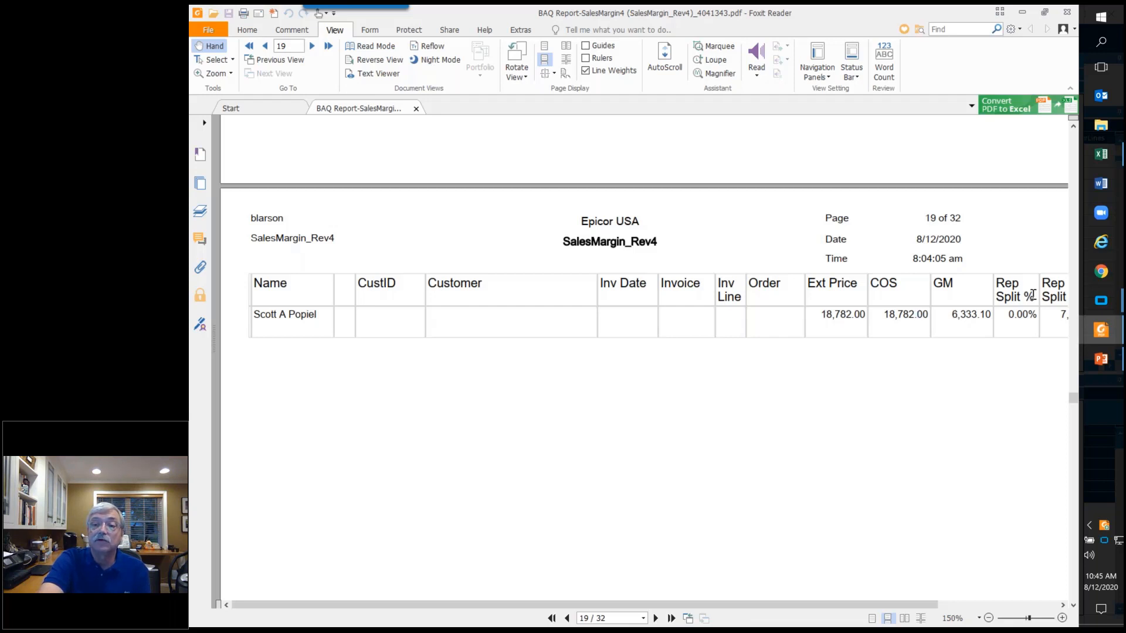
pyautogui.click(988, 617)
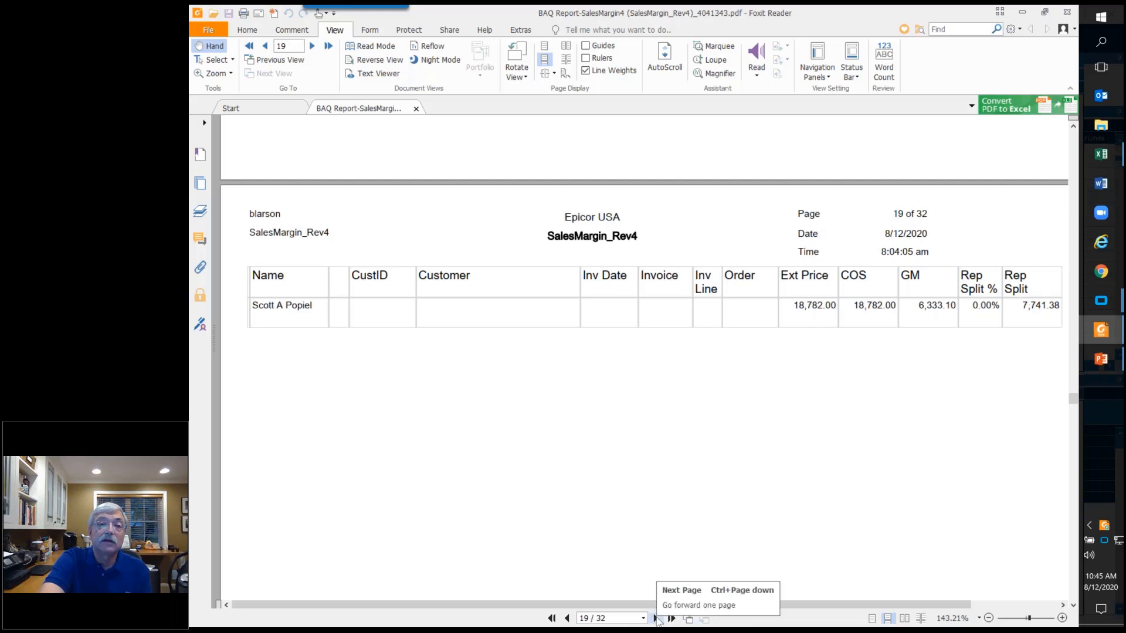
pyautogui.click(656, 618)
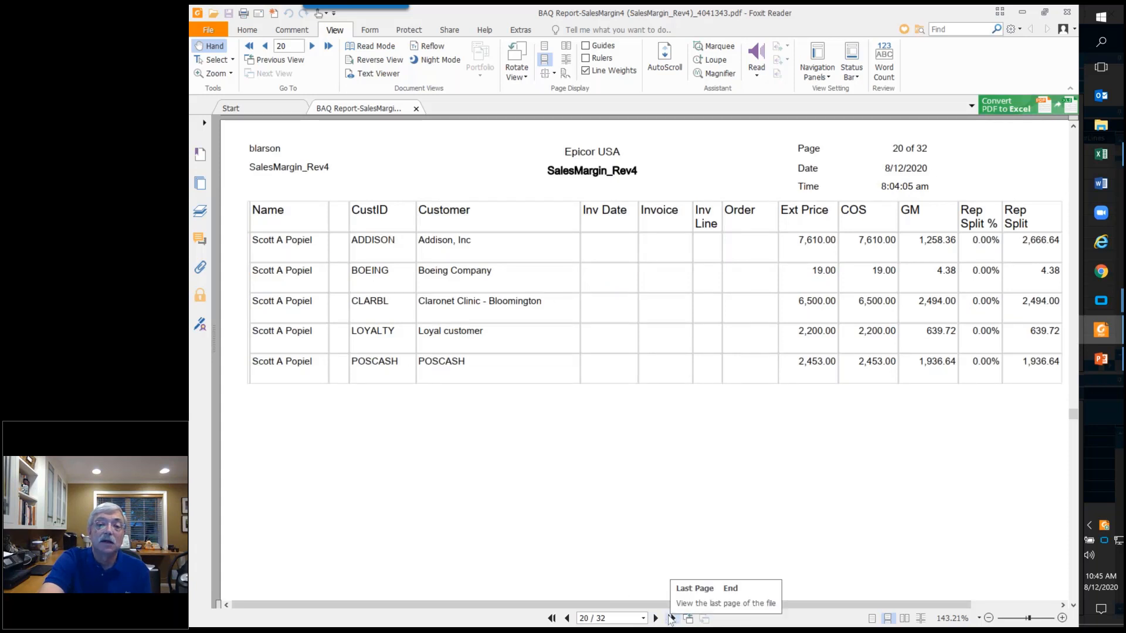
pyautogui.click(656, 619)
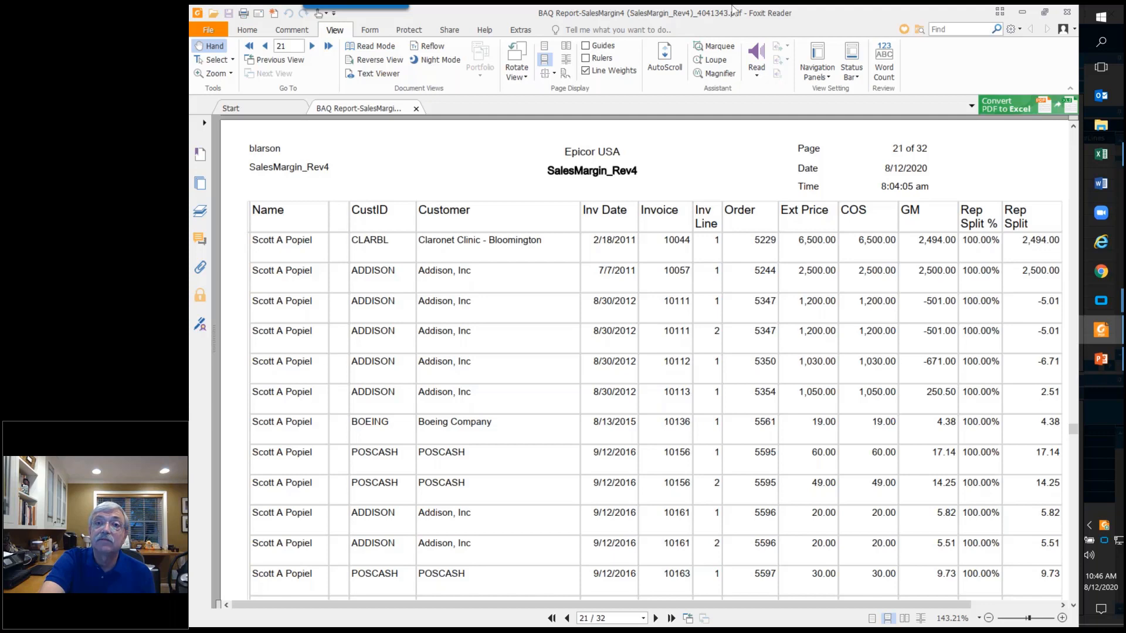
# Return to the slide presentation and advance to the slide showing another example of an advanced grouped dashboard
pyautogui.moveTo(746, 7)
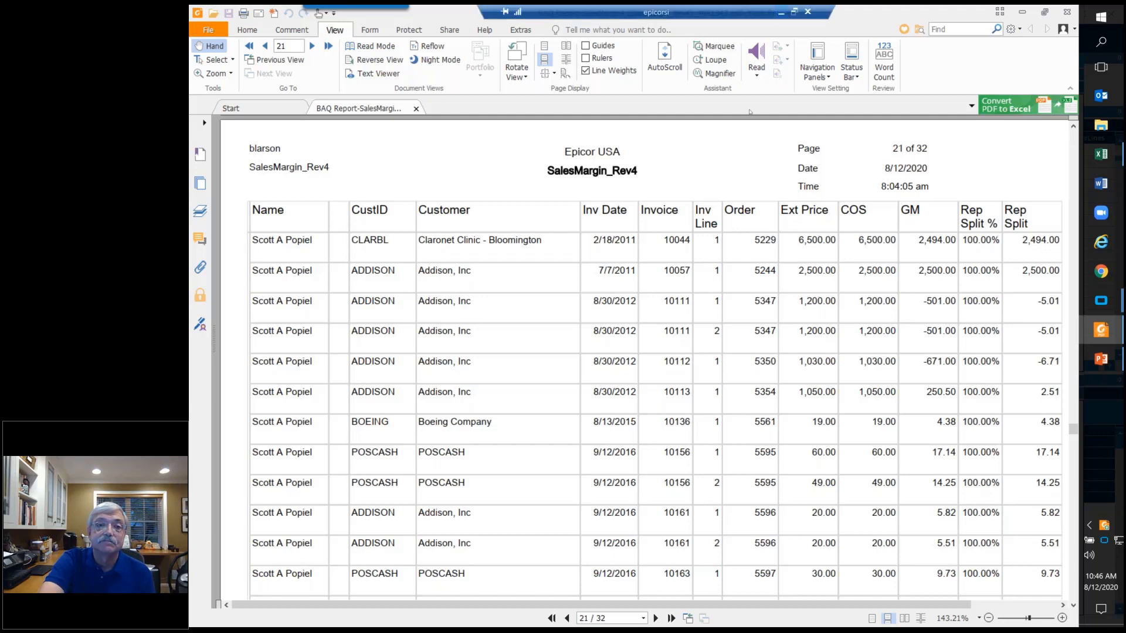
pyautogui.hotkey('alt', 'Tab')
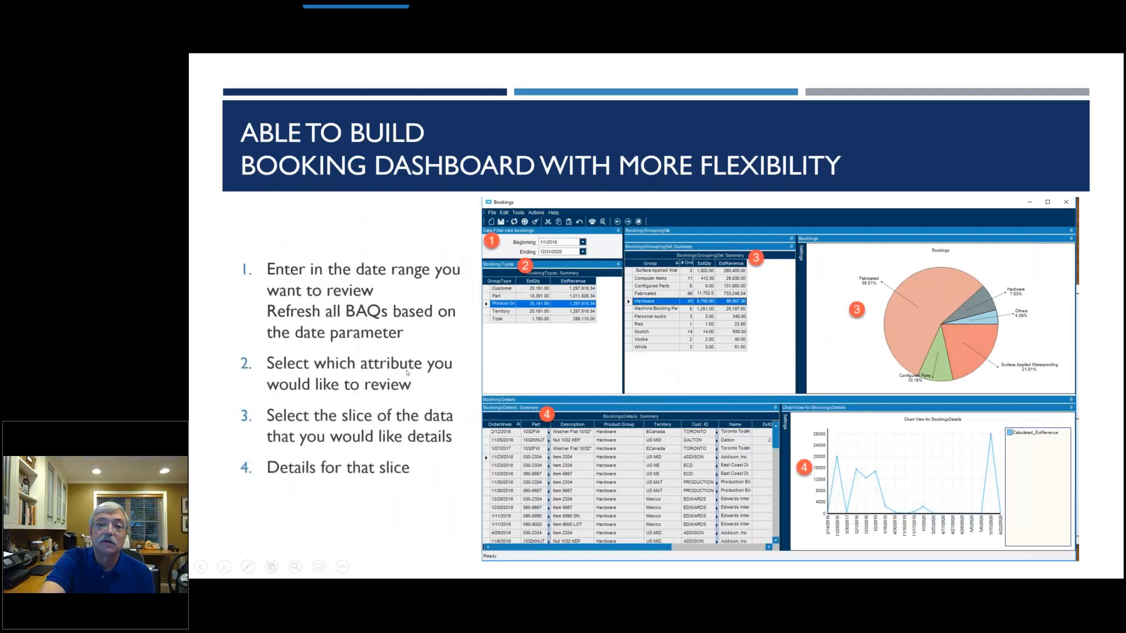
pyautogui.click(408, 373)
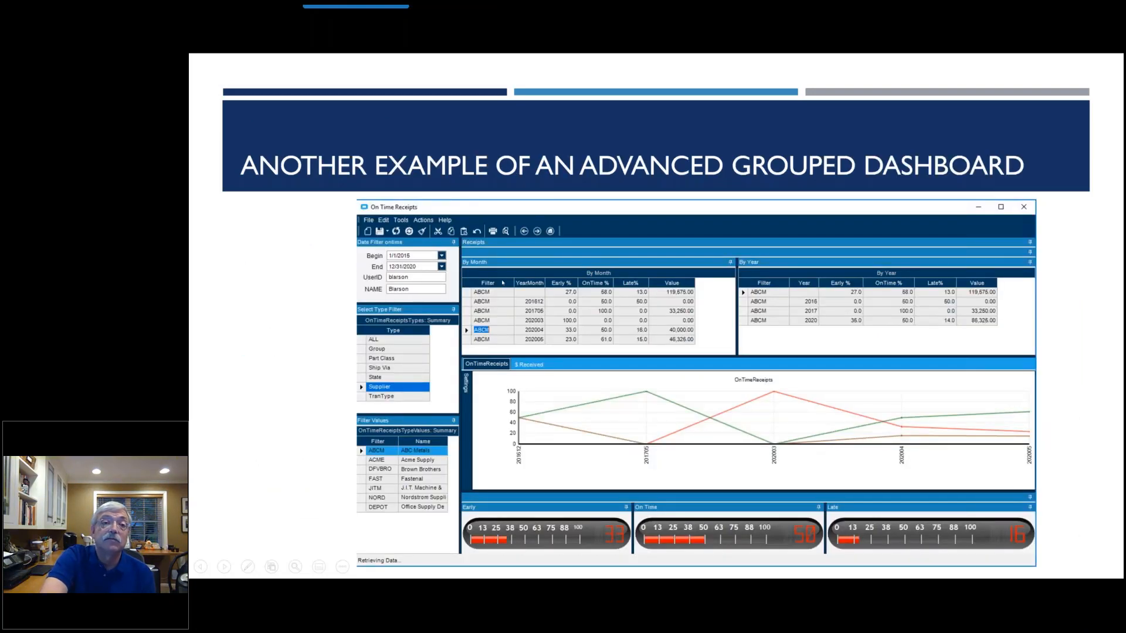